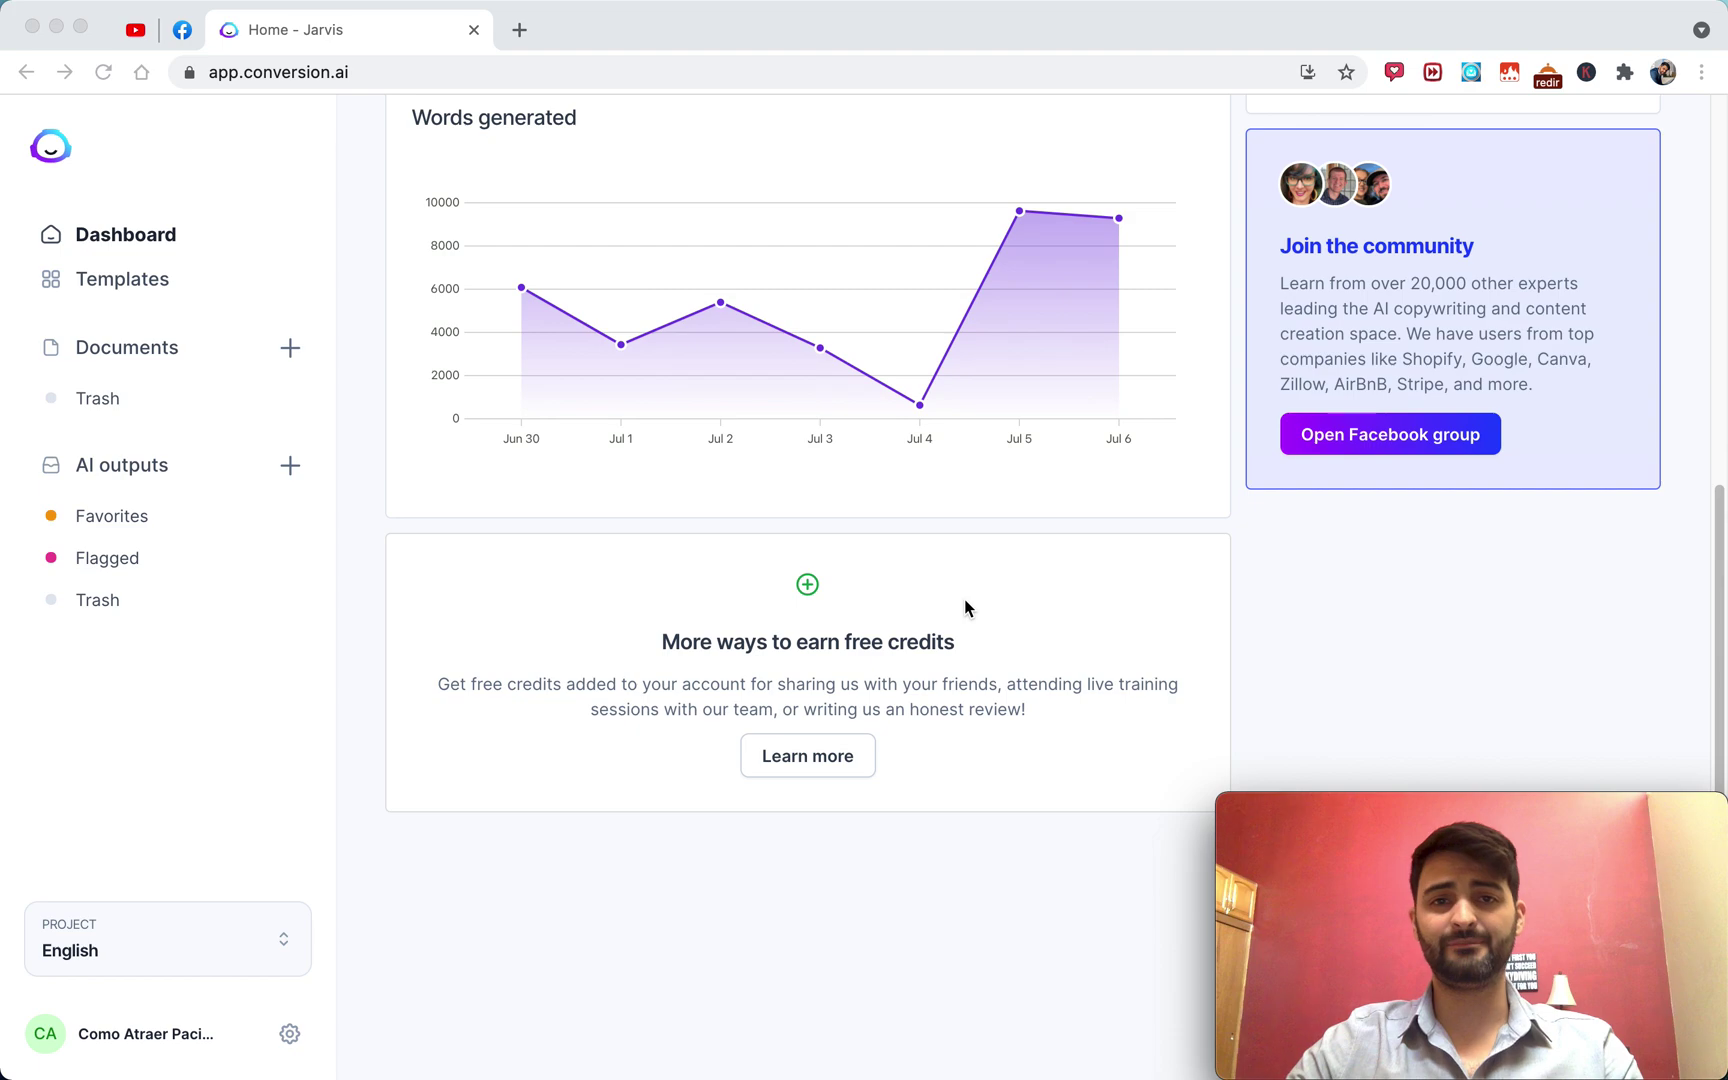
# Create a new blank document, choosing to start from scratch.
pyautogui.scroll(3, 965, 600)
pyautogui.scroll(4, 964, 604)
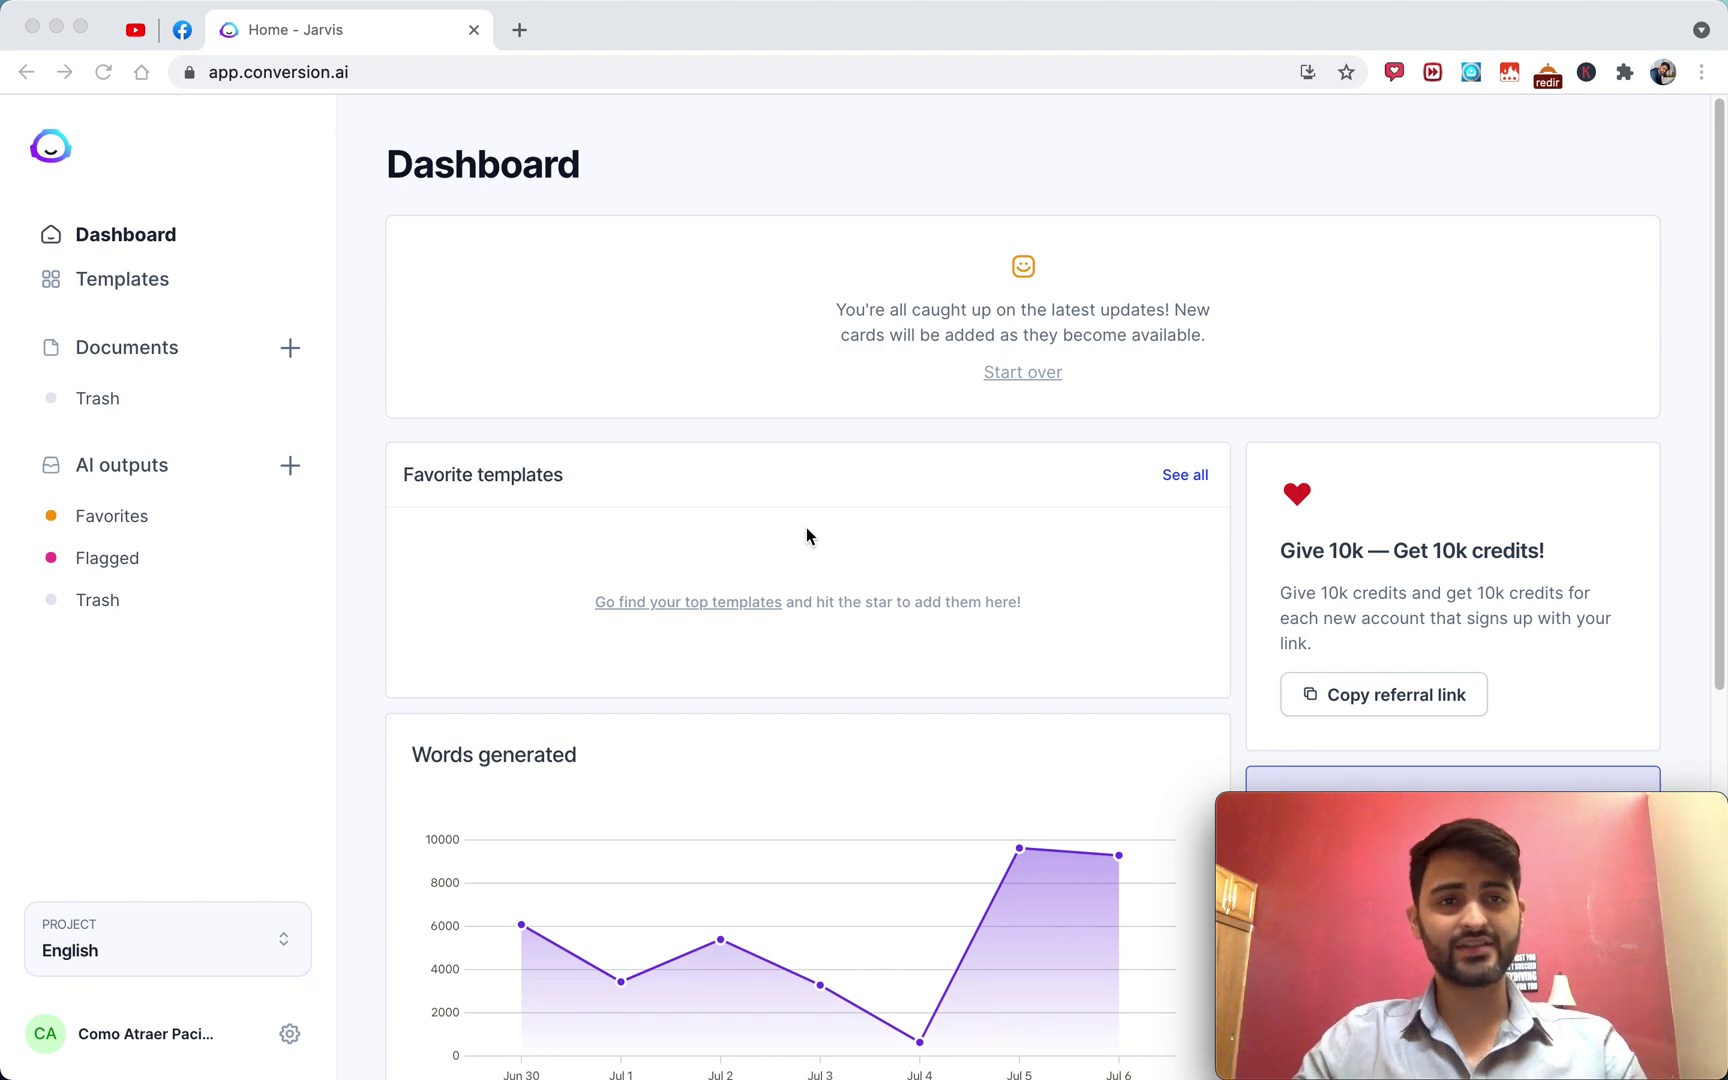
pyautogui.click(300, 358)
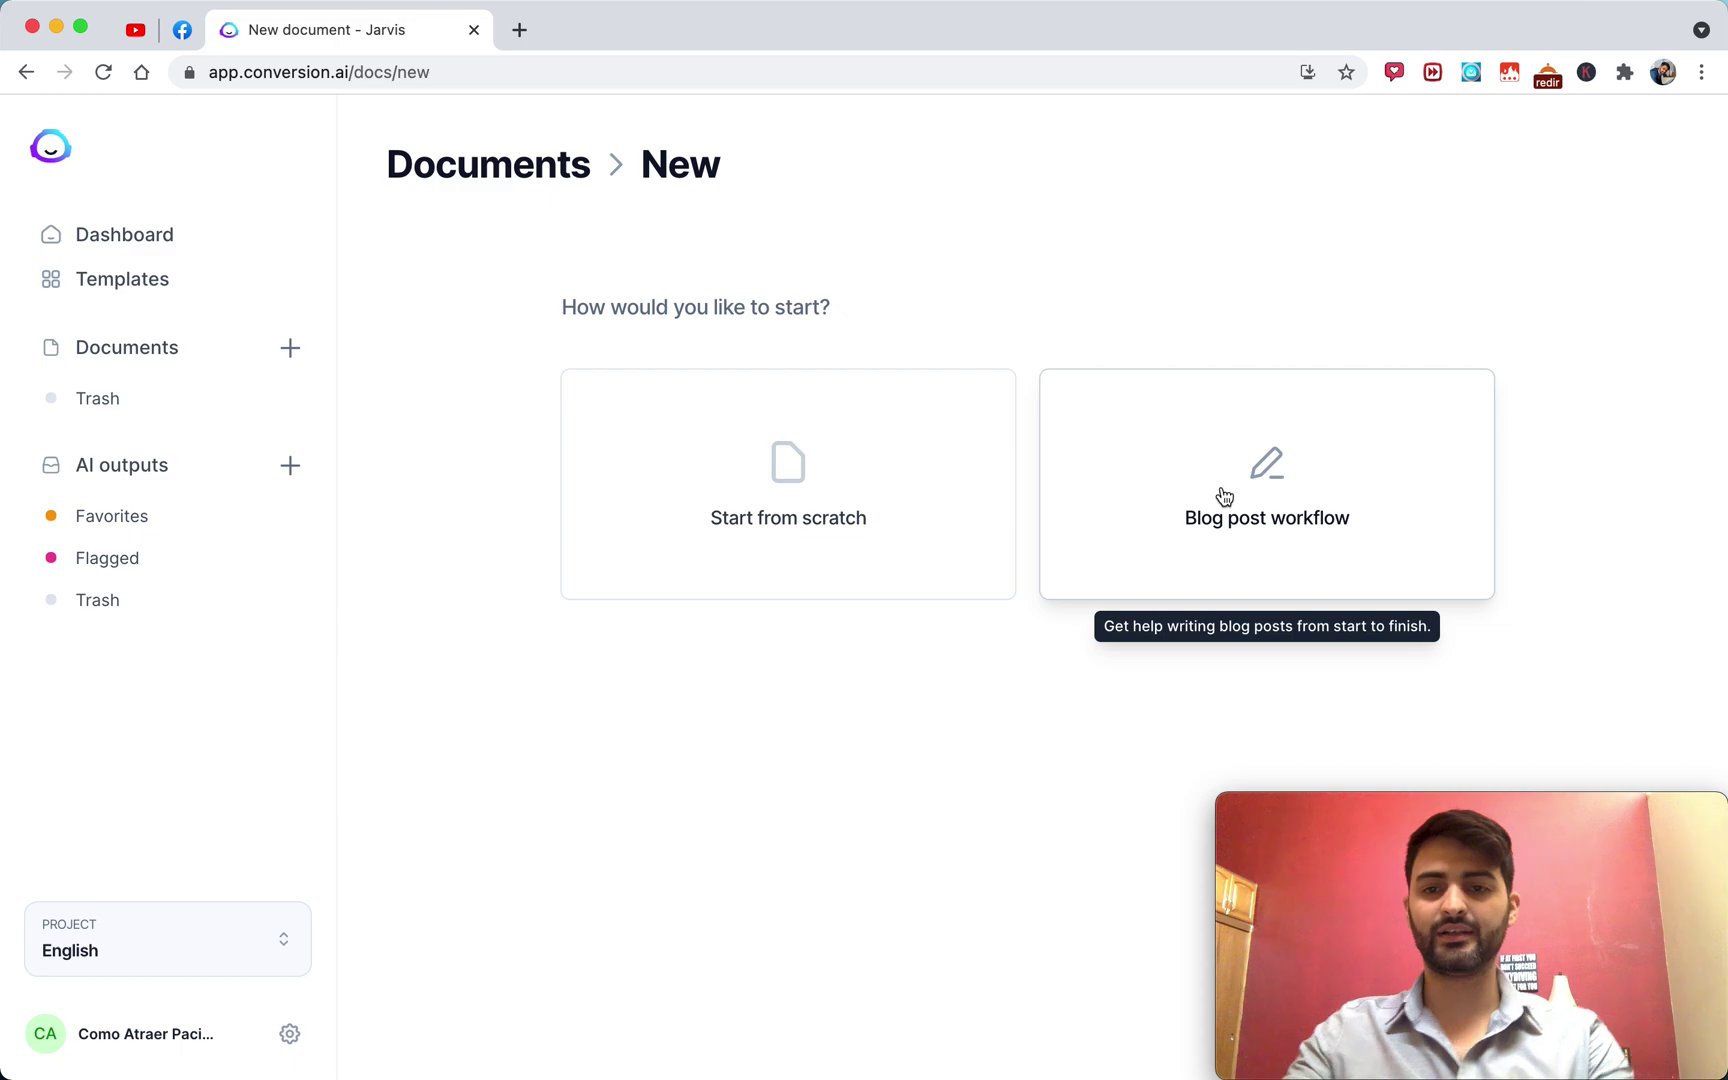
pyautogui.click(803, 485)
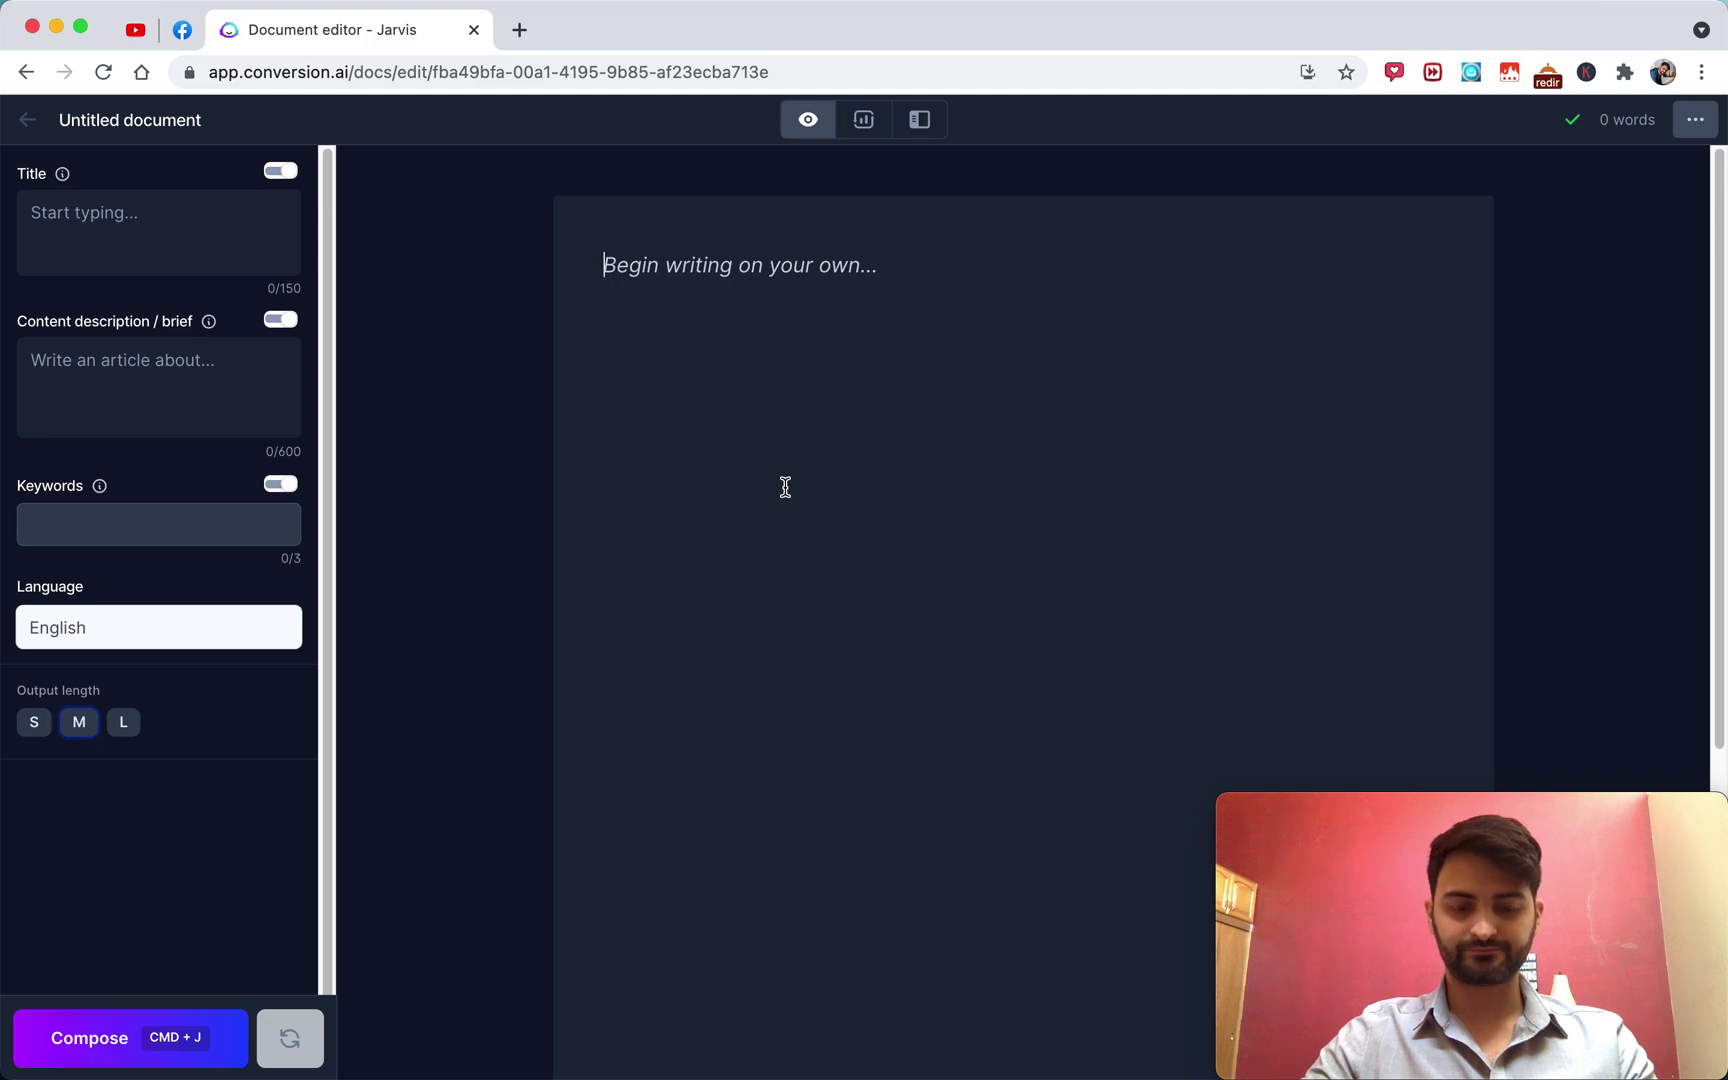
# Write "People should not trust AI because" in the document and have the AI compose the continuation at medium output length.
pyautogui.write('People')
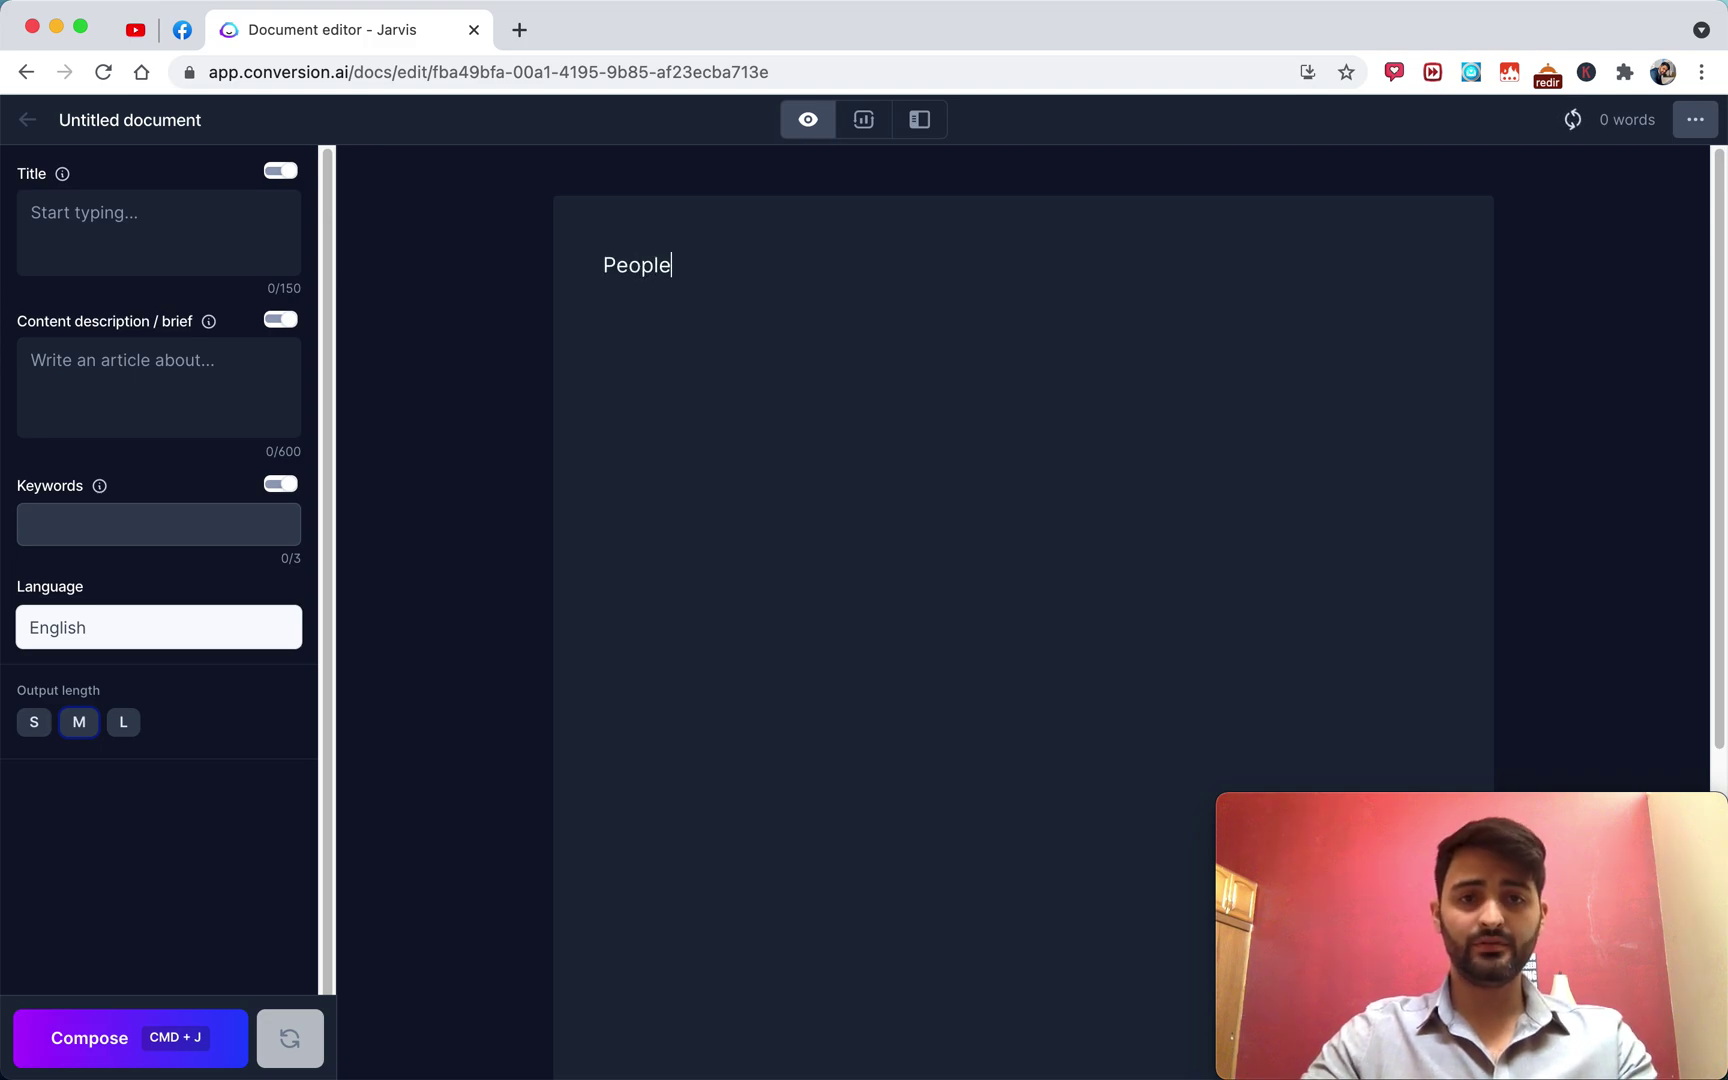
pyautogui.write(' should not trust AI because')
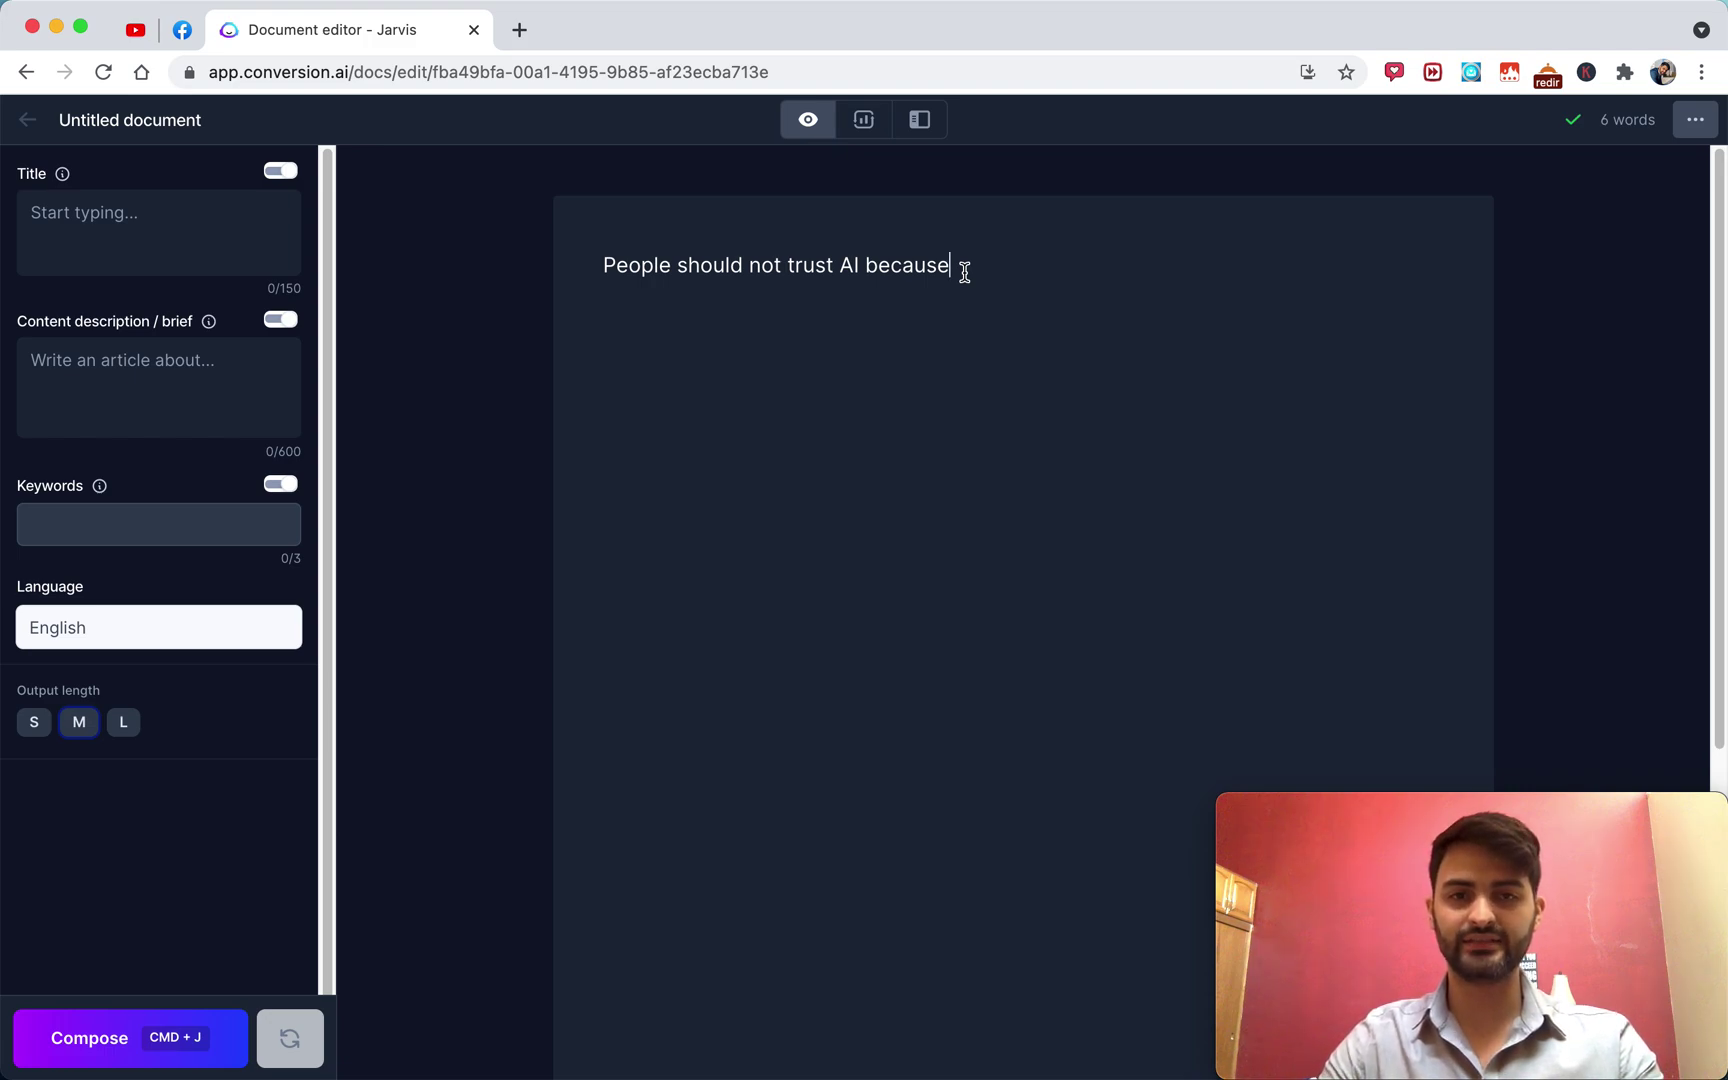
pyautogui.click(183, 1040)
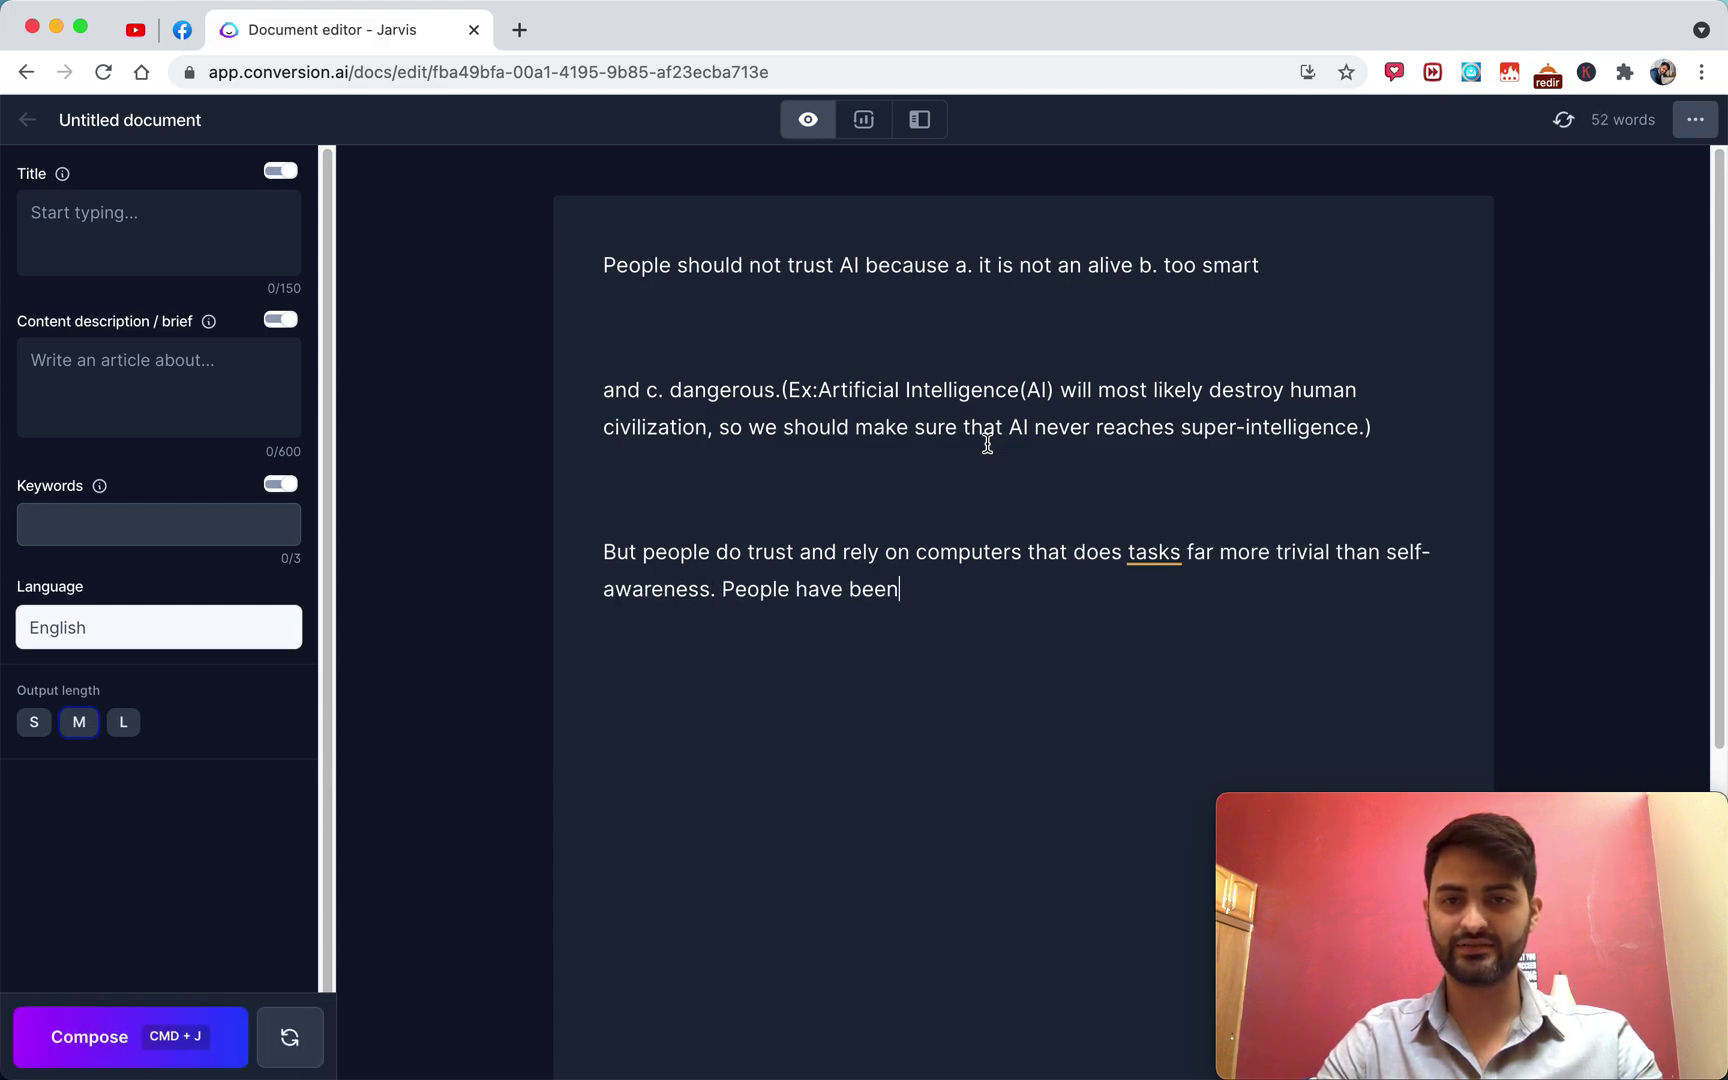
# Split the opening sentence so that points a and b each start on their own line.
pyautogui.click(955, 264)
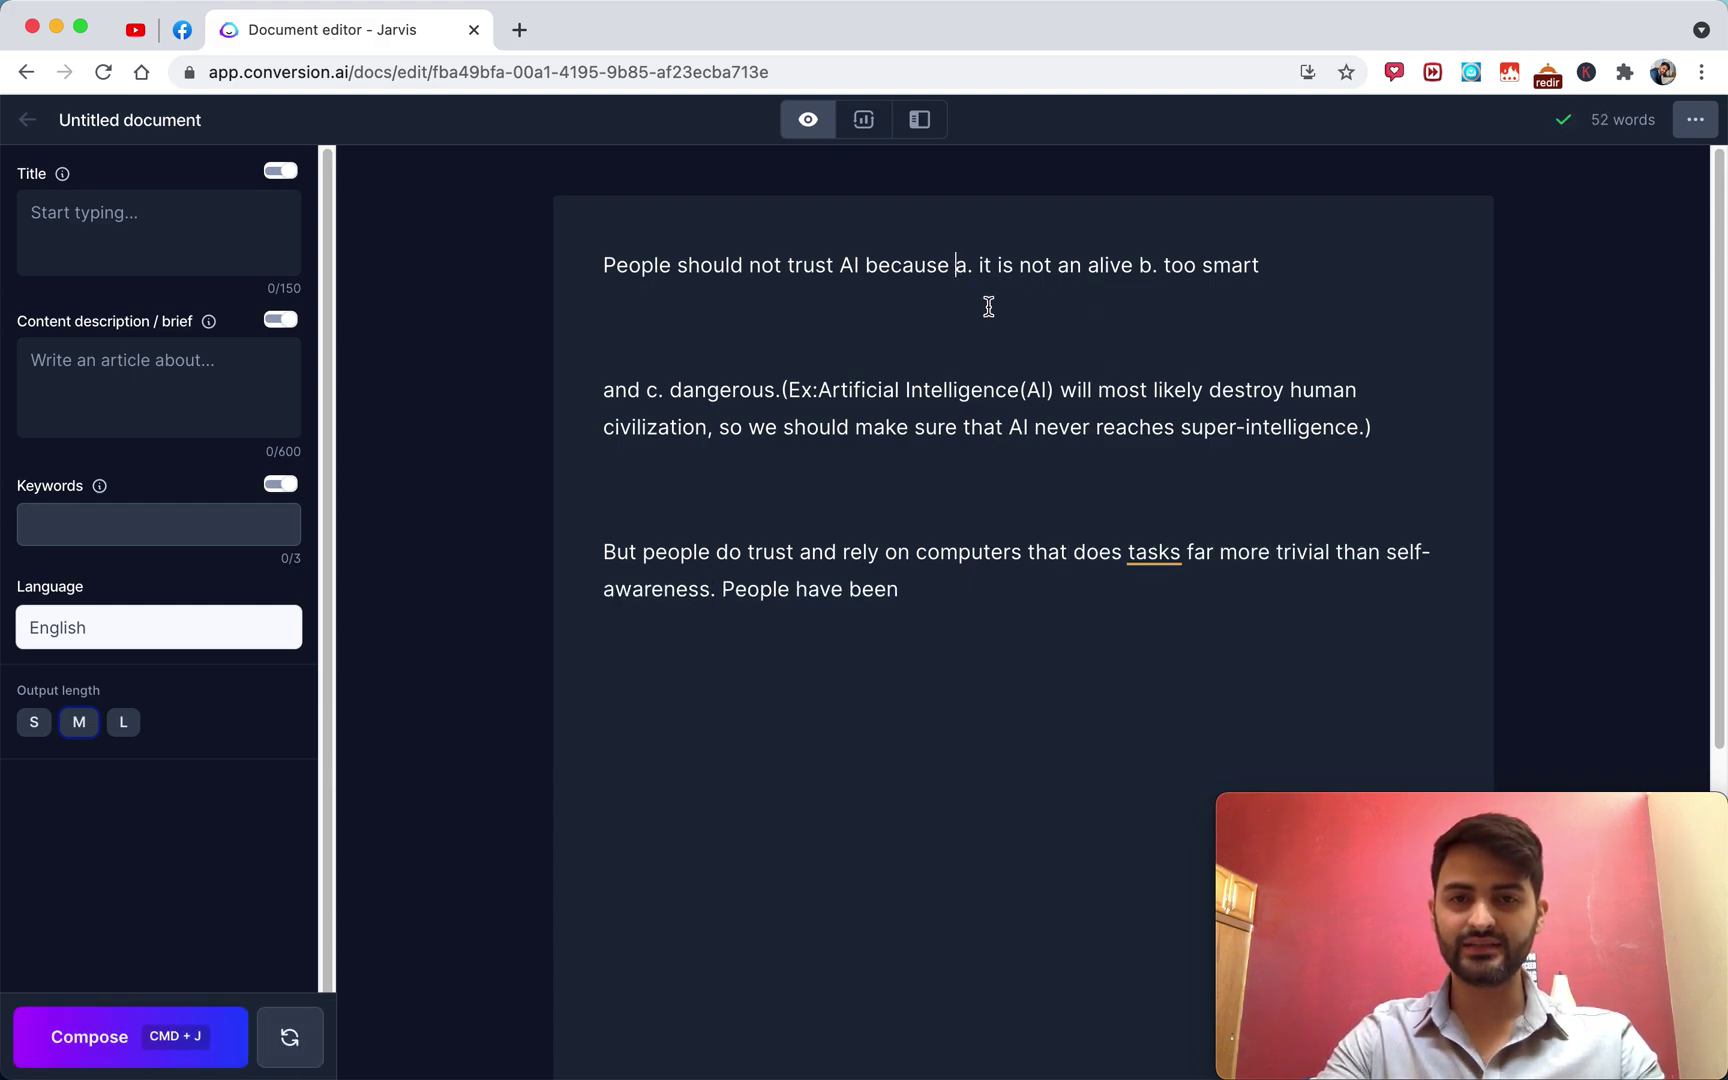
pyautogui.press('Return')
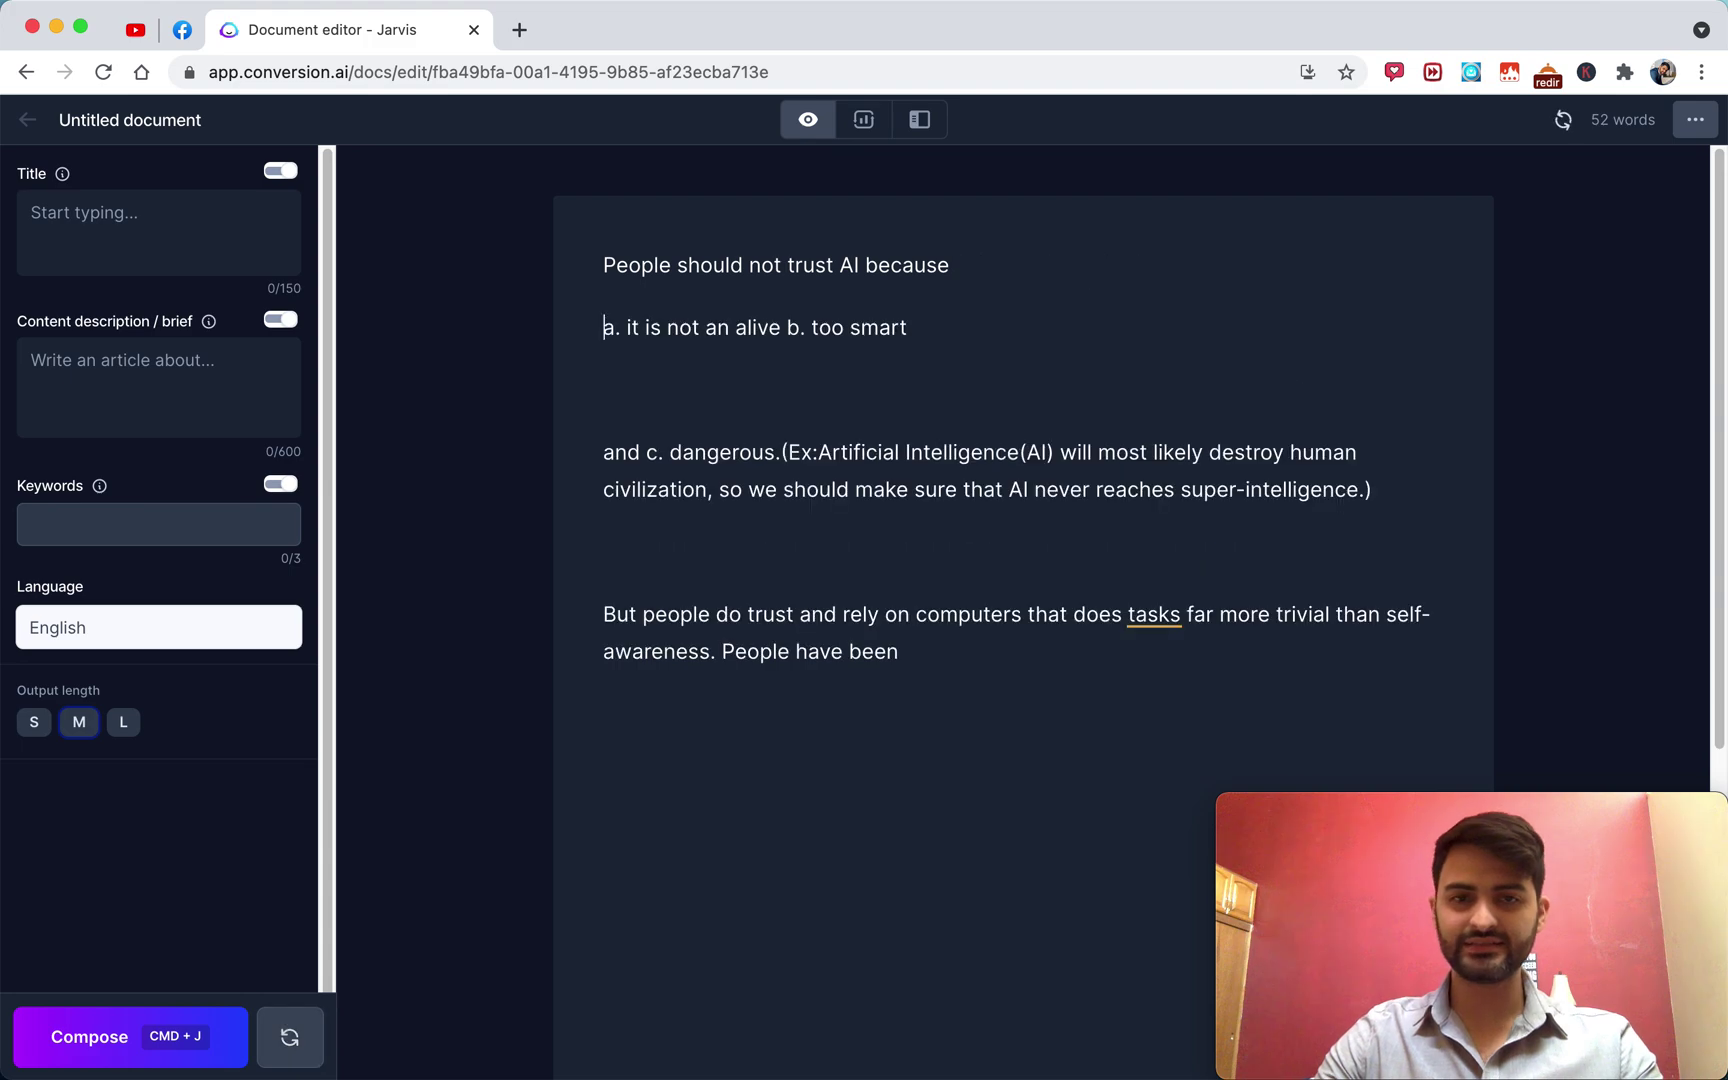
pyautogui.click(790, 325)
pyautogui.press('Return')
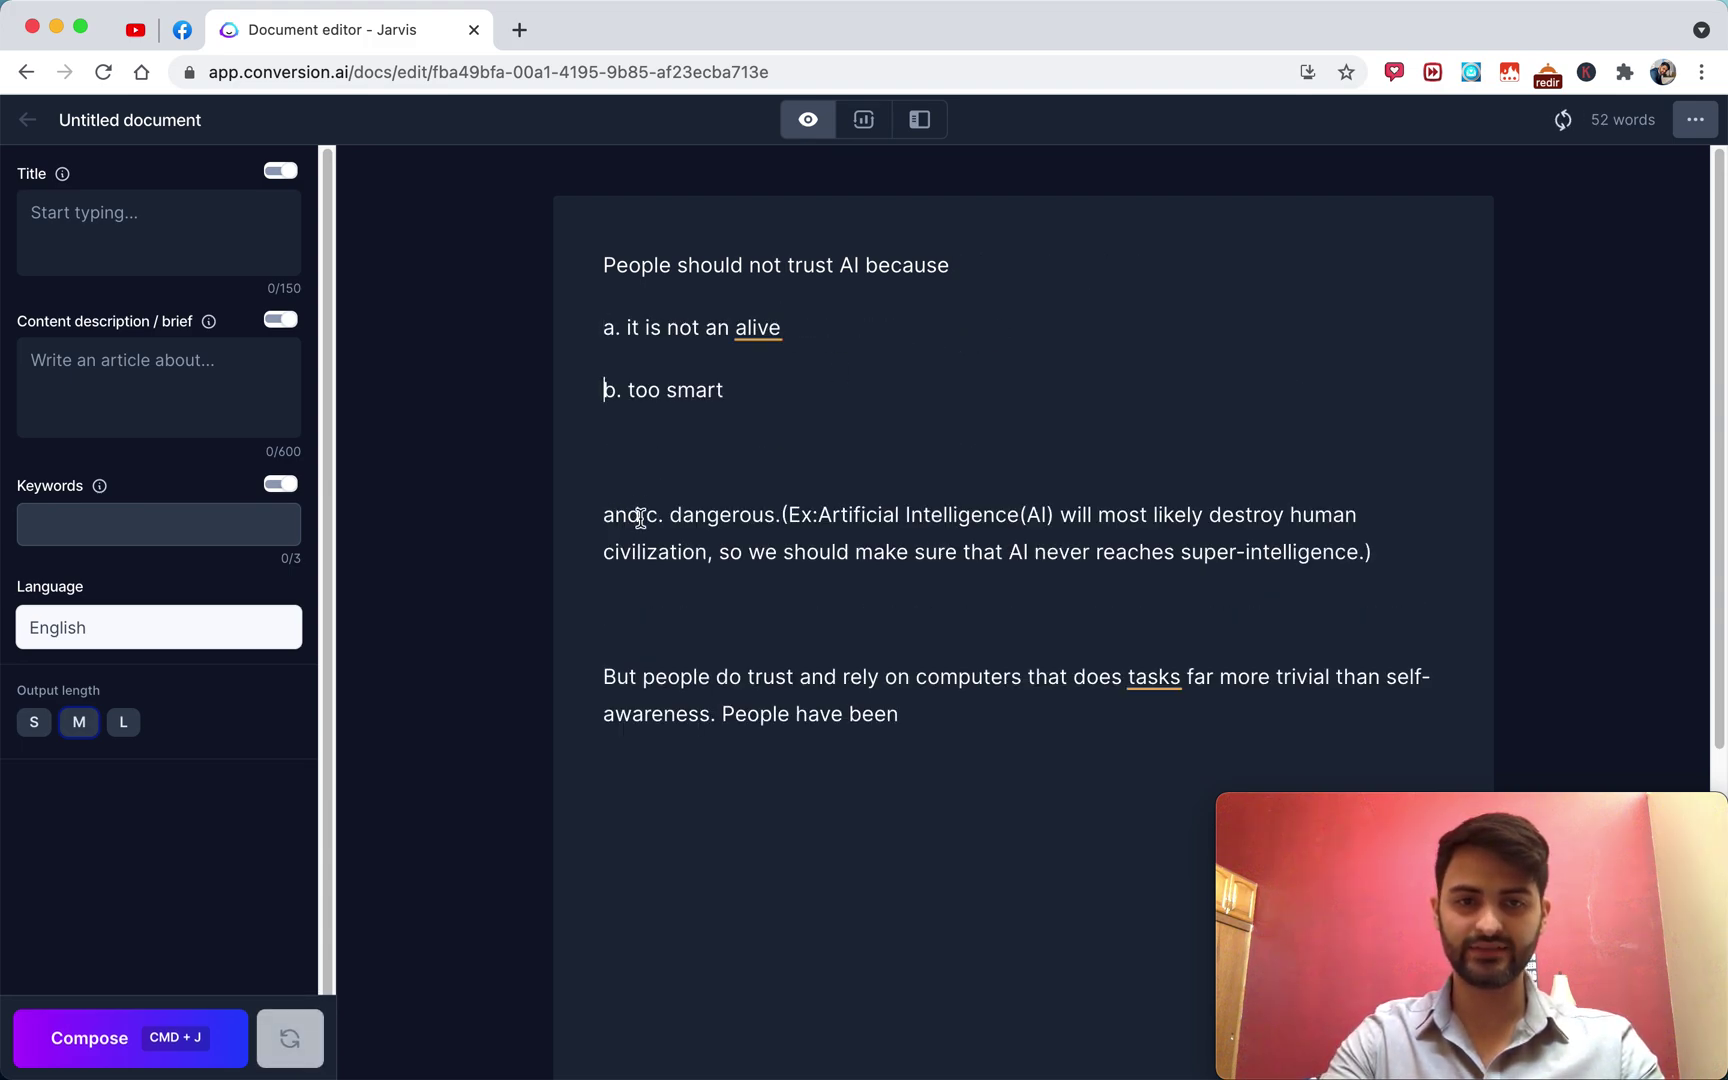
# Remove "and" and the blank line before point c, and move the parenthesised example into a separate paragraph below a blank line.
pyautogui.moveTo(644, 515); pyautogui.dragTo(582, 510)
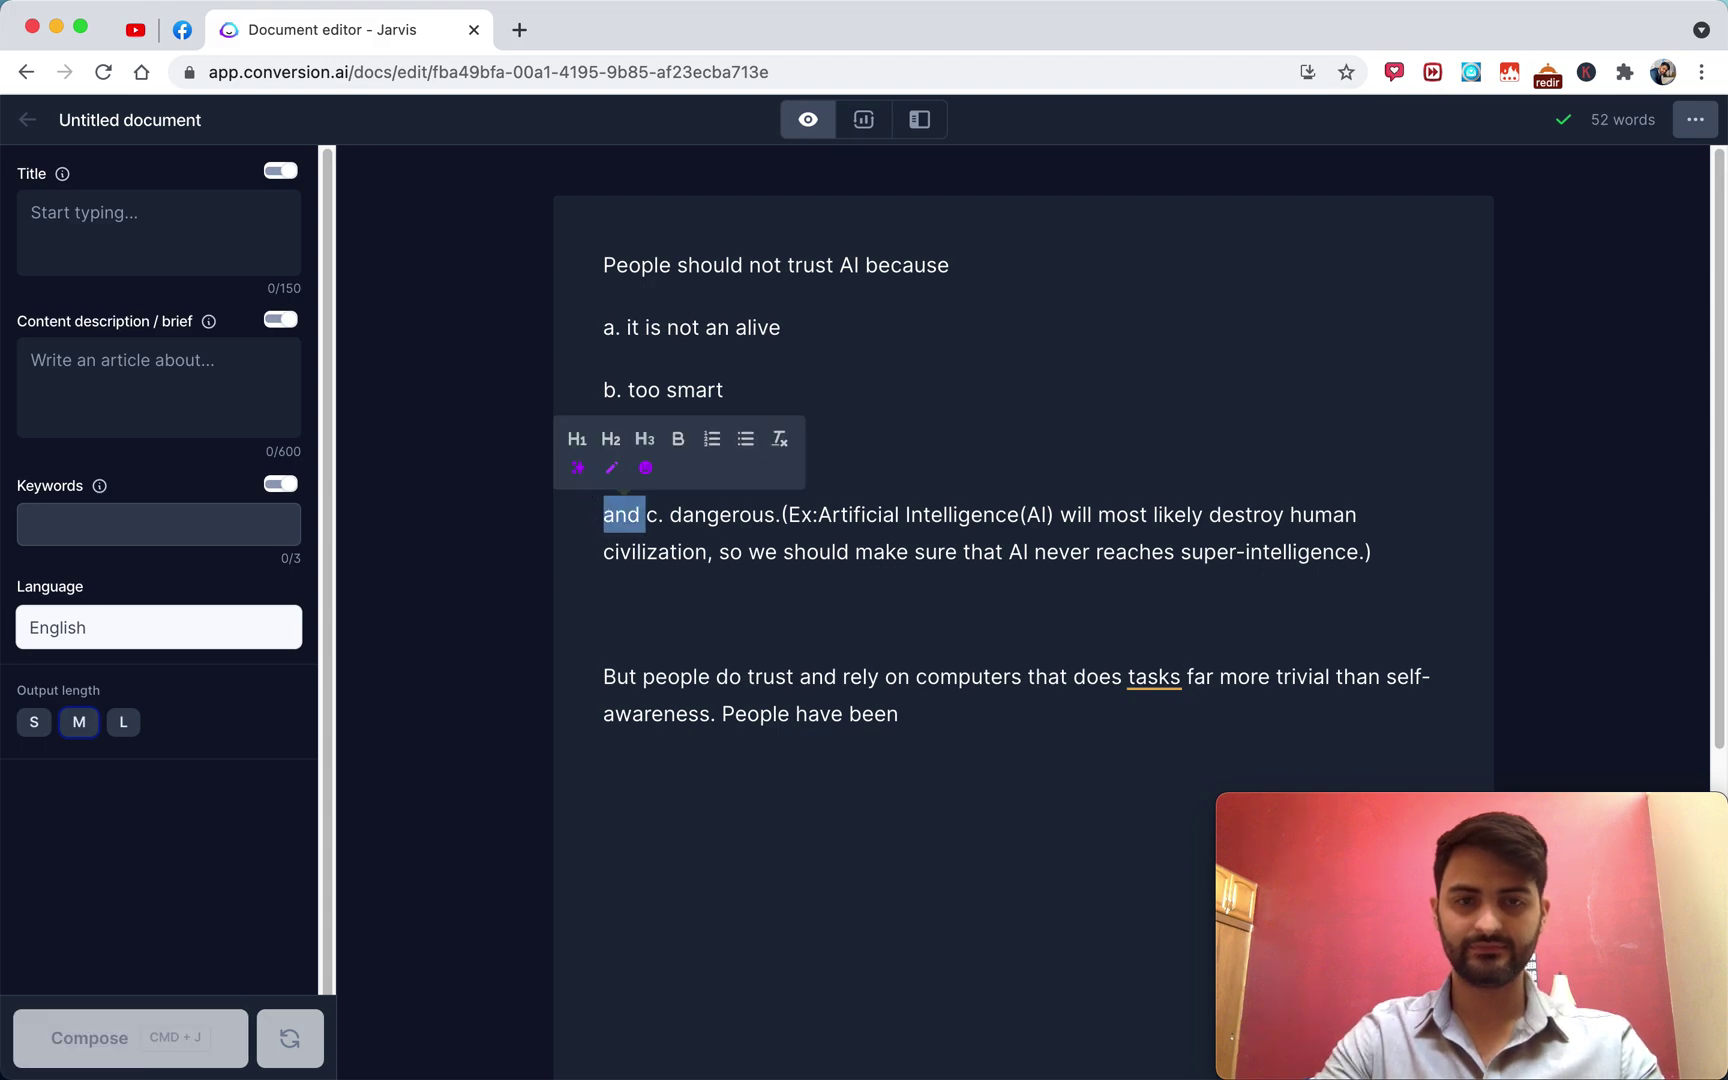
pyautogui.press('BackSpace')
pyautogui.press('BackSpace')
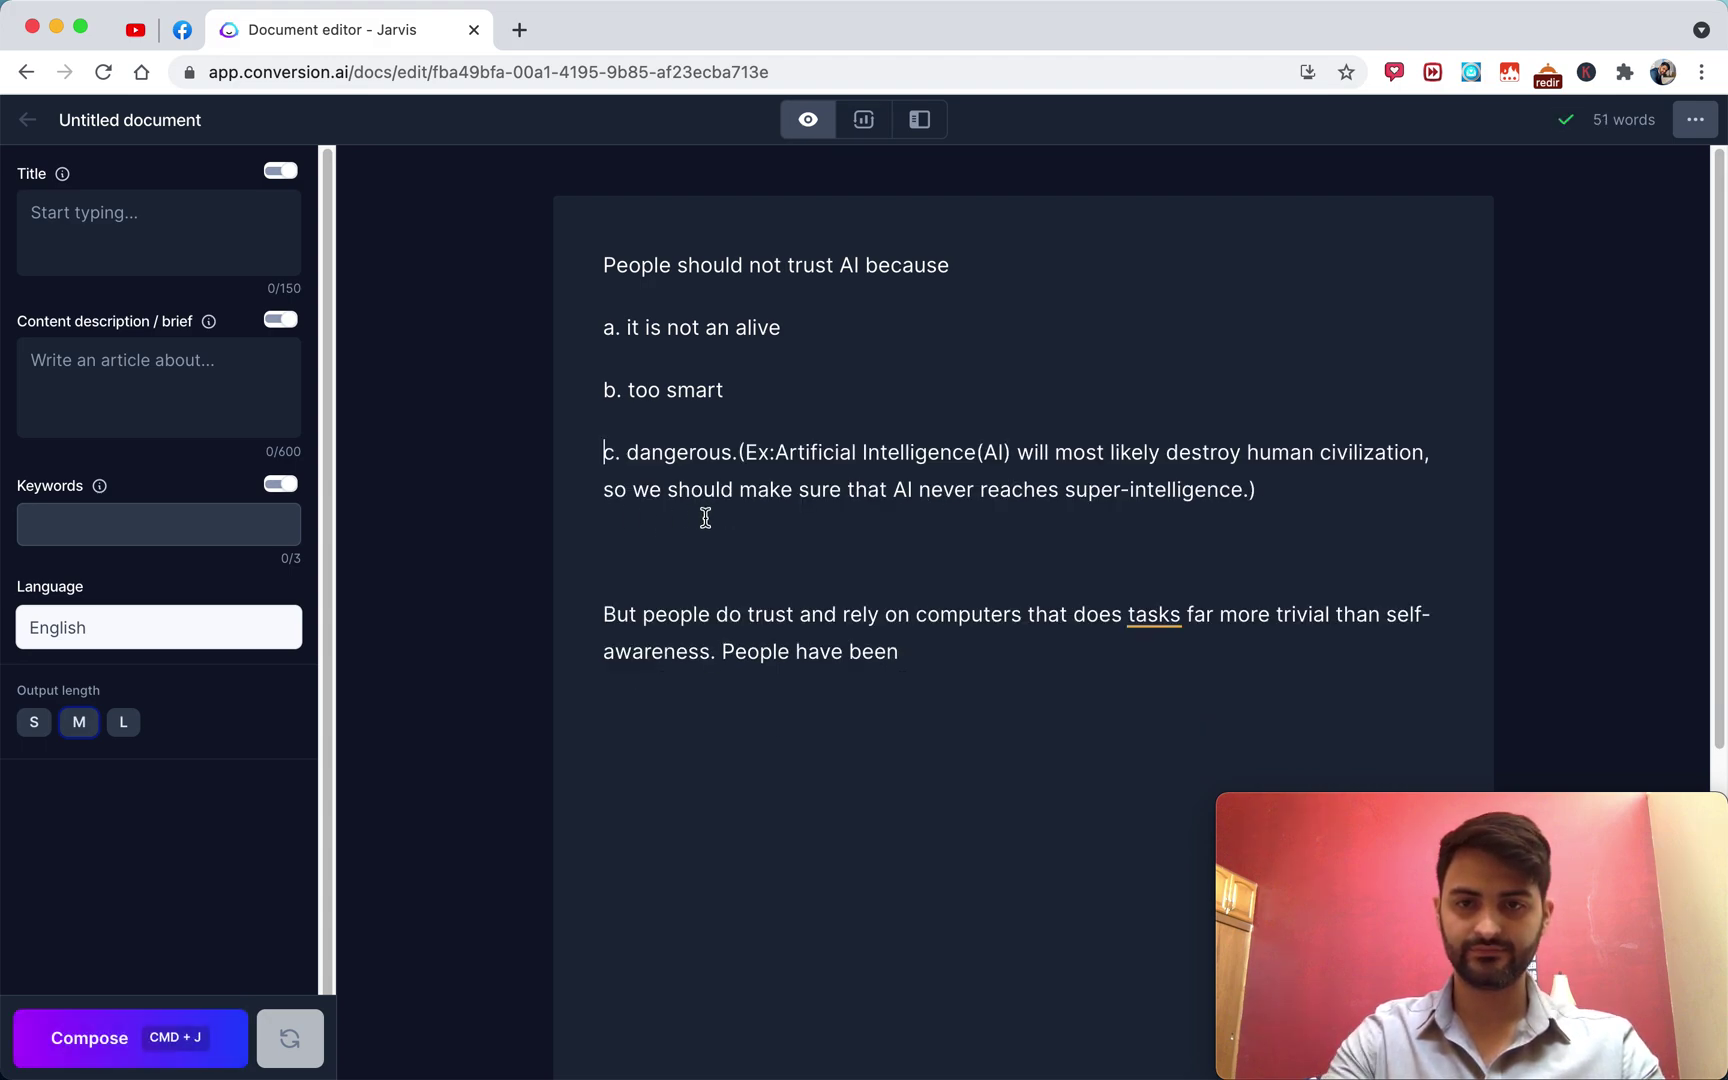
pyautogui.click(738, 452)
pyautogui.press('Return')
pyautogui.press('Return')
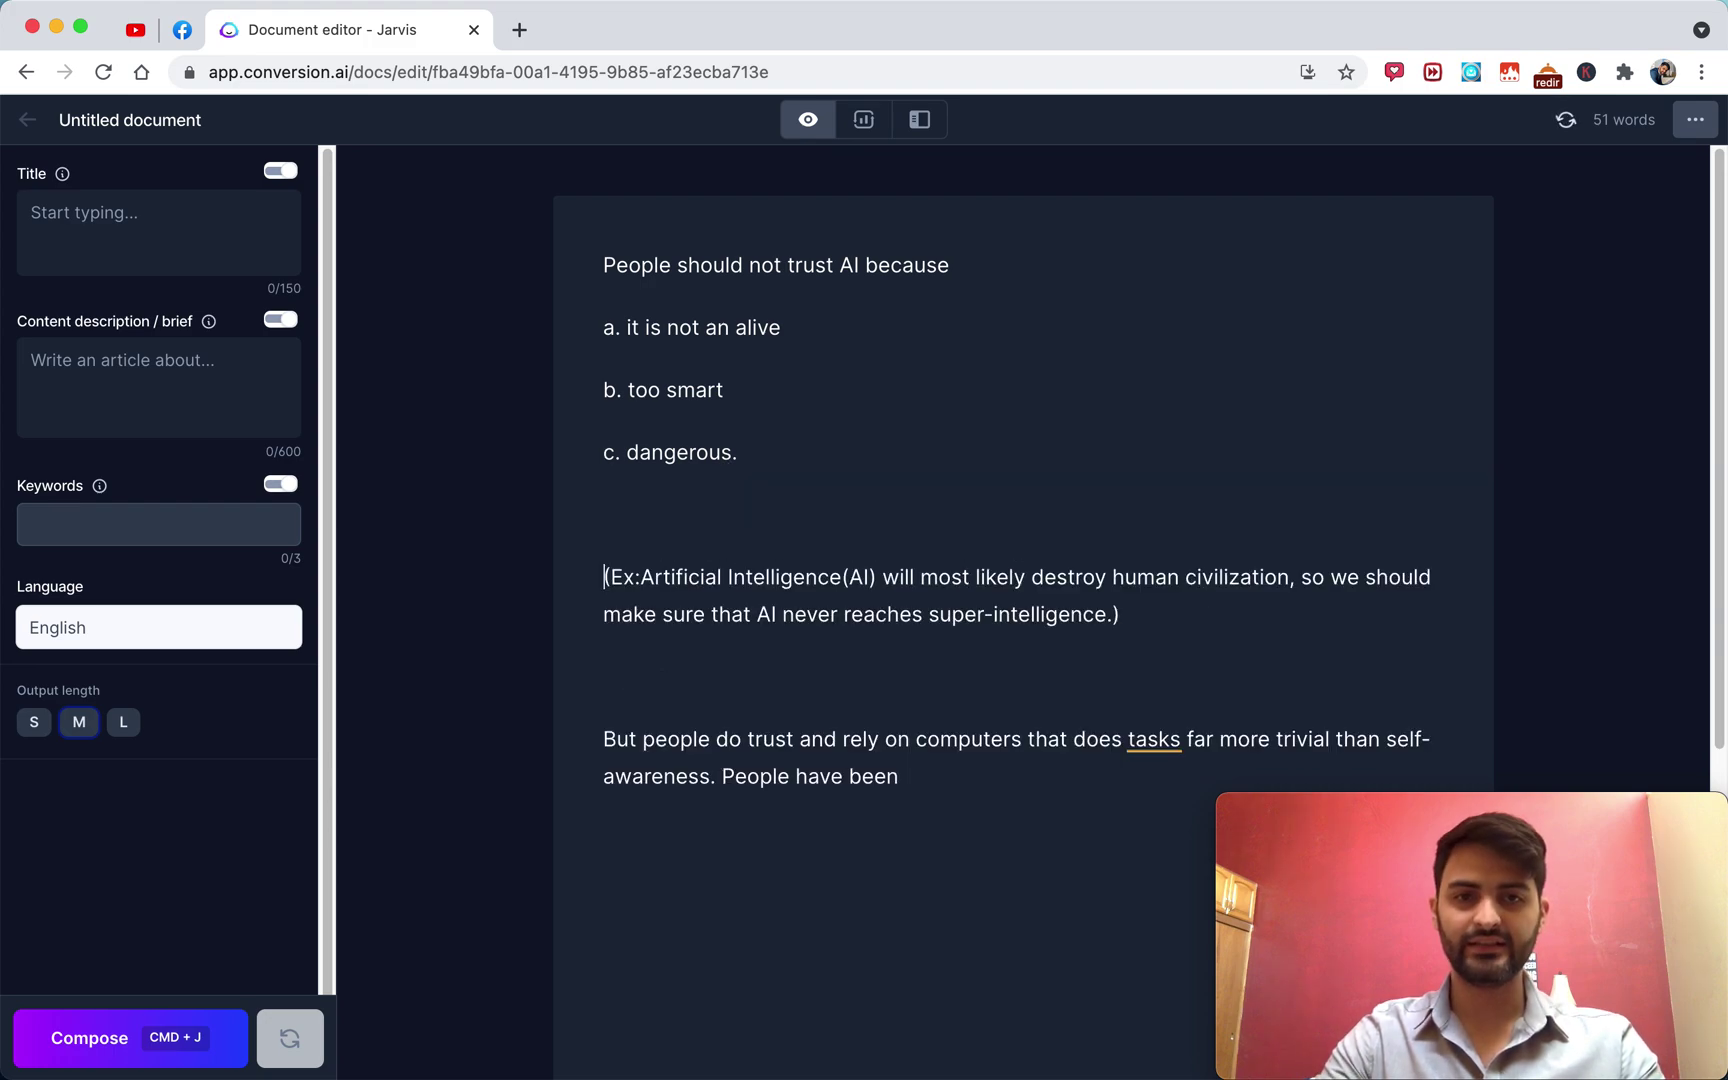
# End the opening line with a colon directly after "because".
pyautogui.click(994, 266)
pyautogui.press('BackSpace')
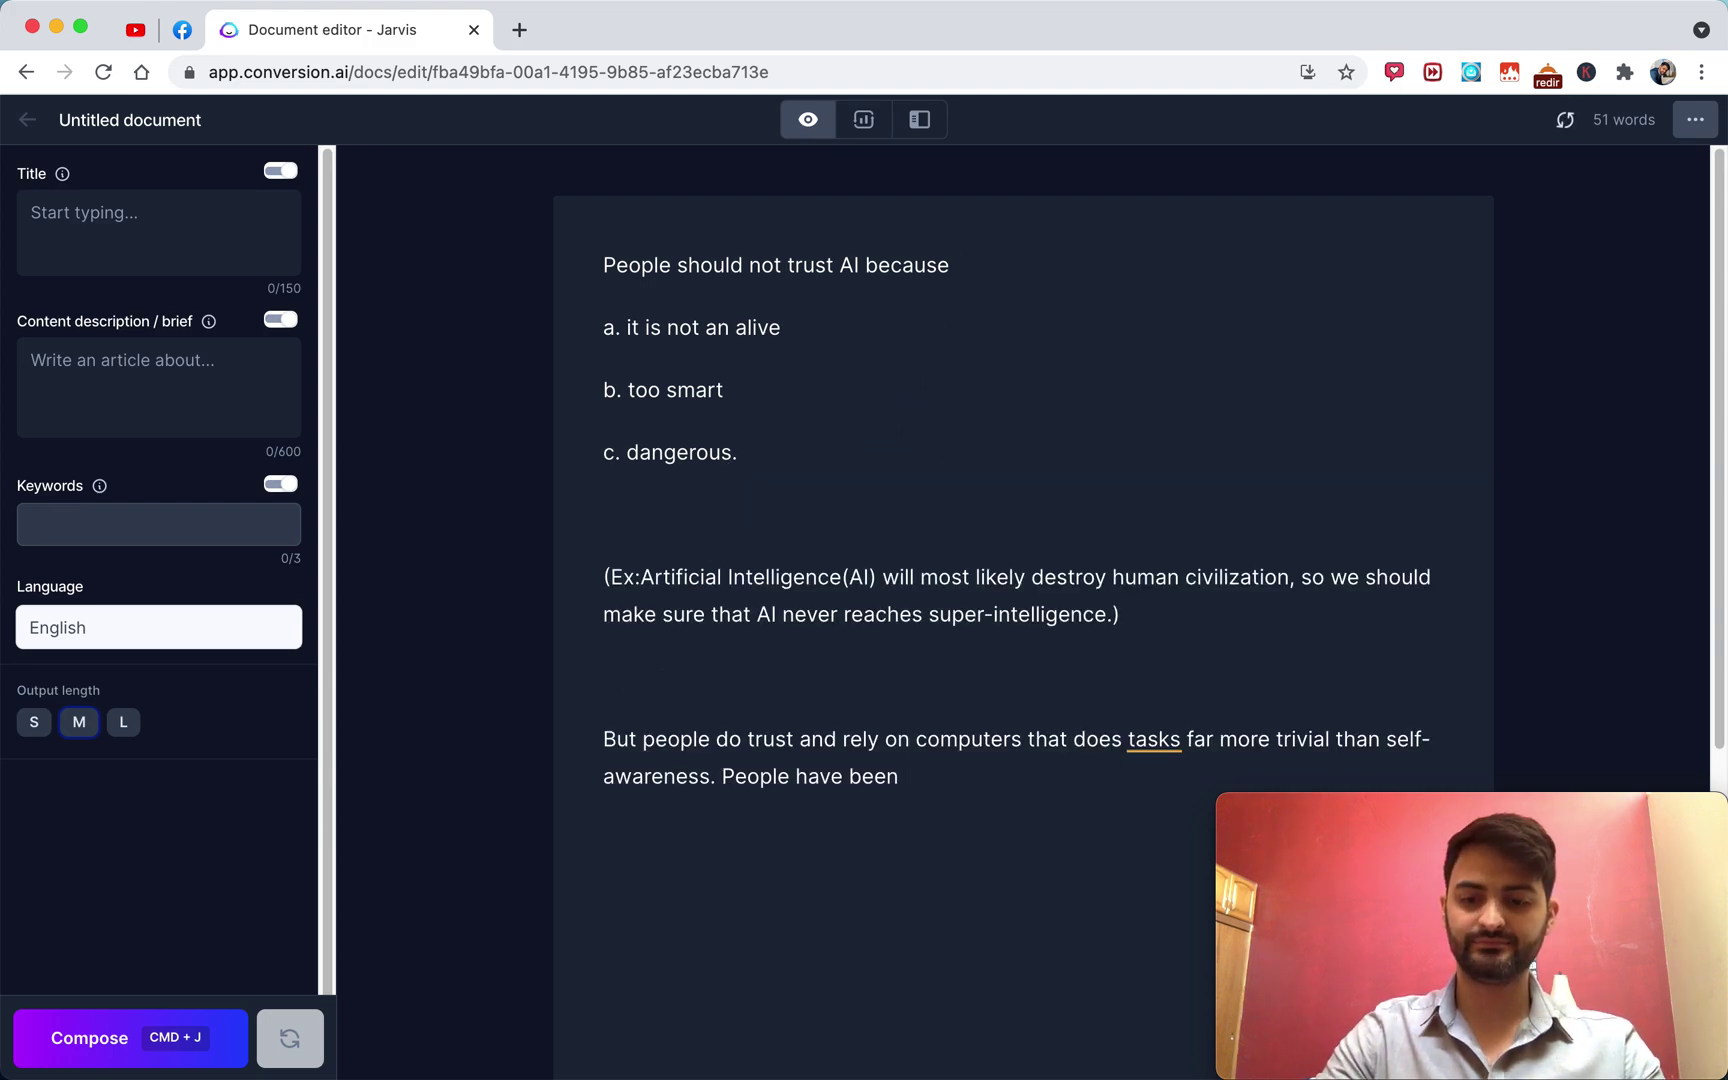
pyautogui.write(':')
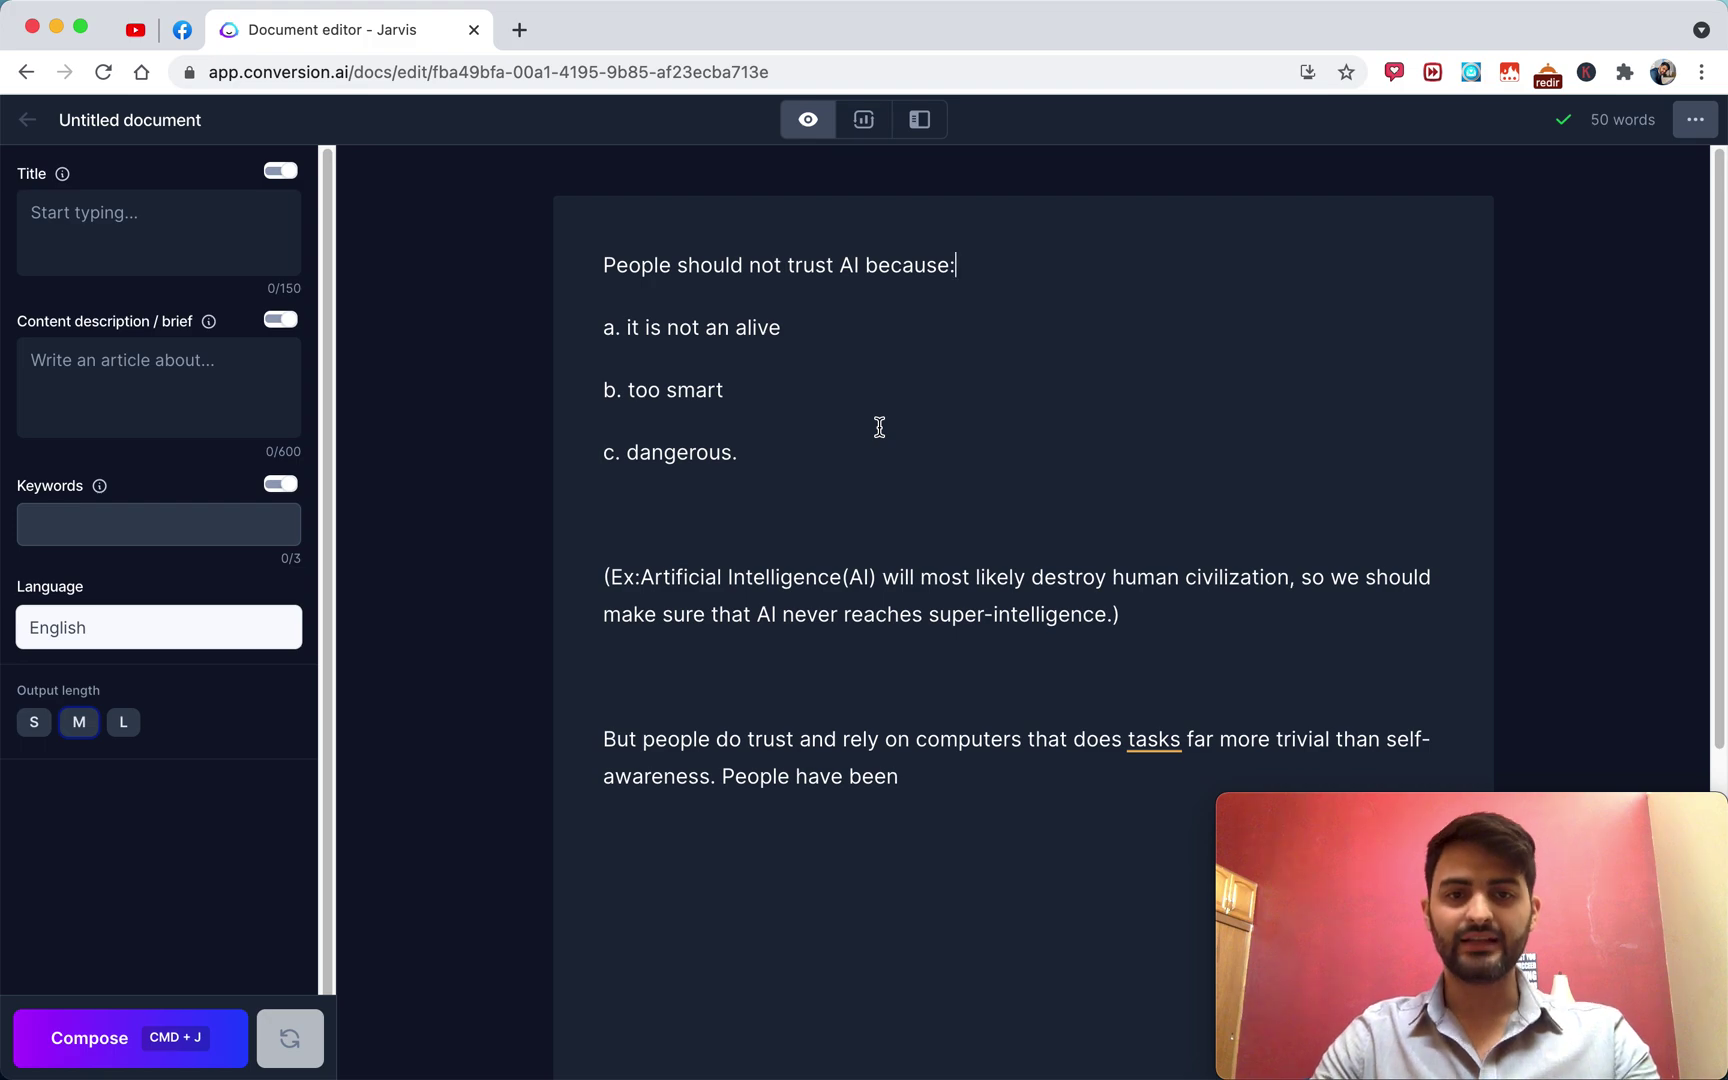
# Insert blank lines below the last paragraph, which ends with "People have been".
pyautogui.scroll(-5, 883, 436)
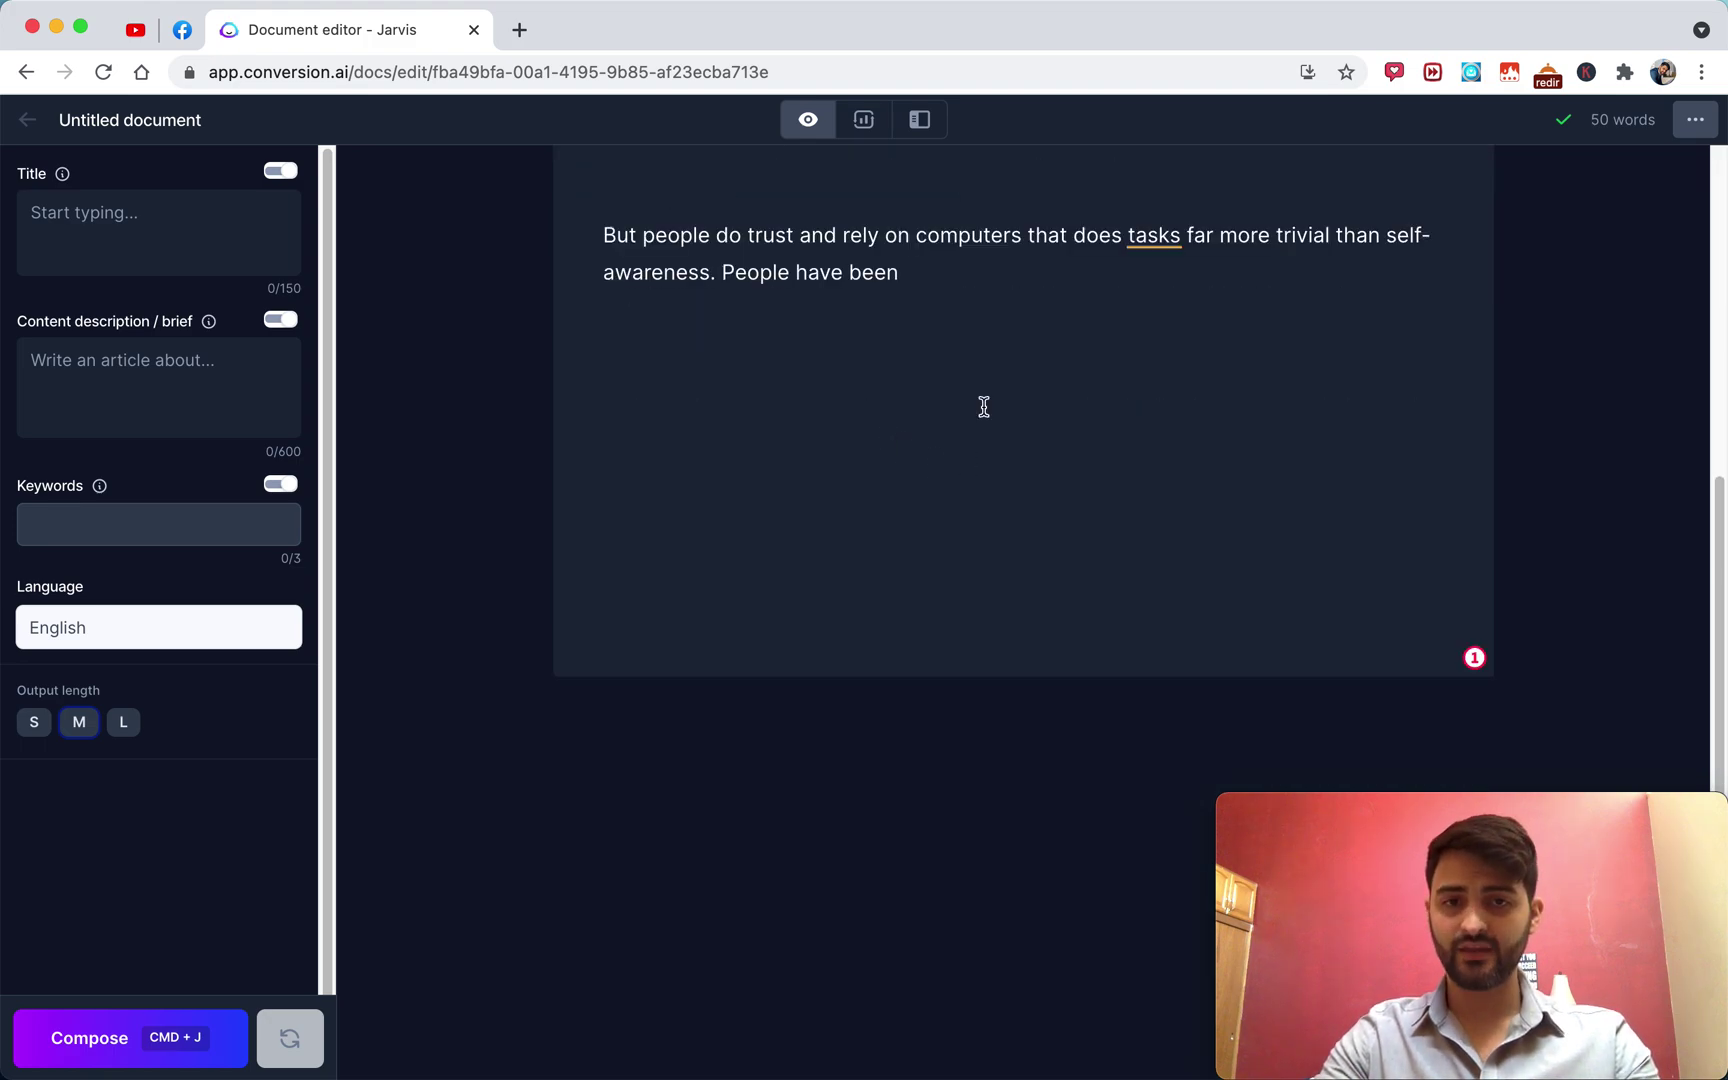
pyautogui.scroll(3, 985, 417)
pyautogui.scroll(-3, 990, 450)
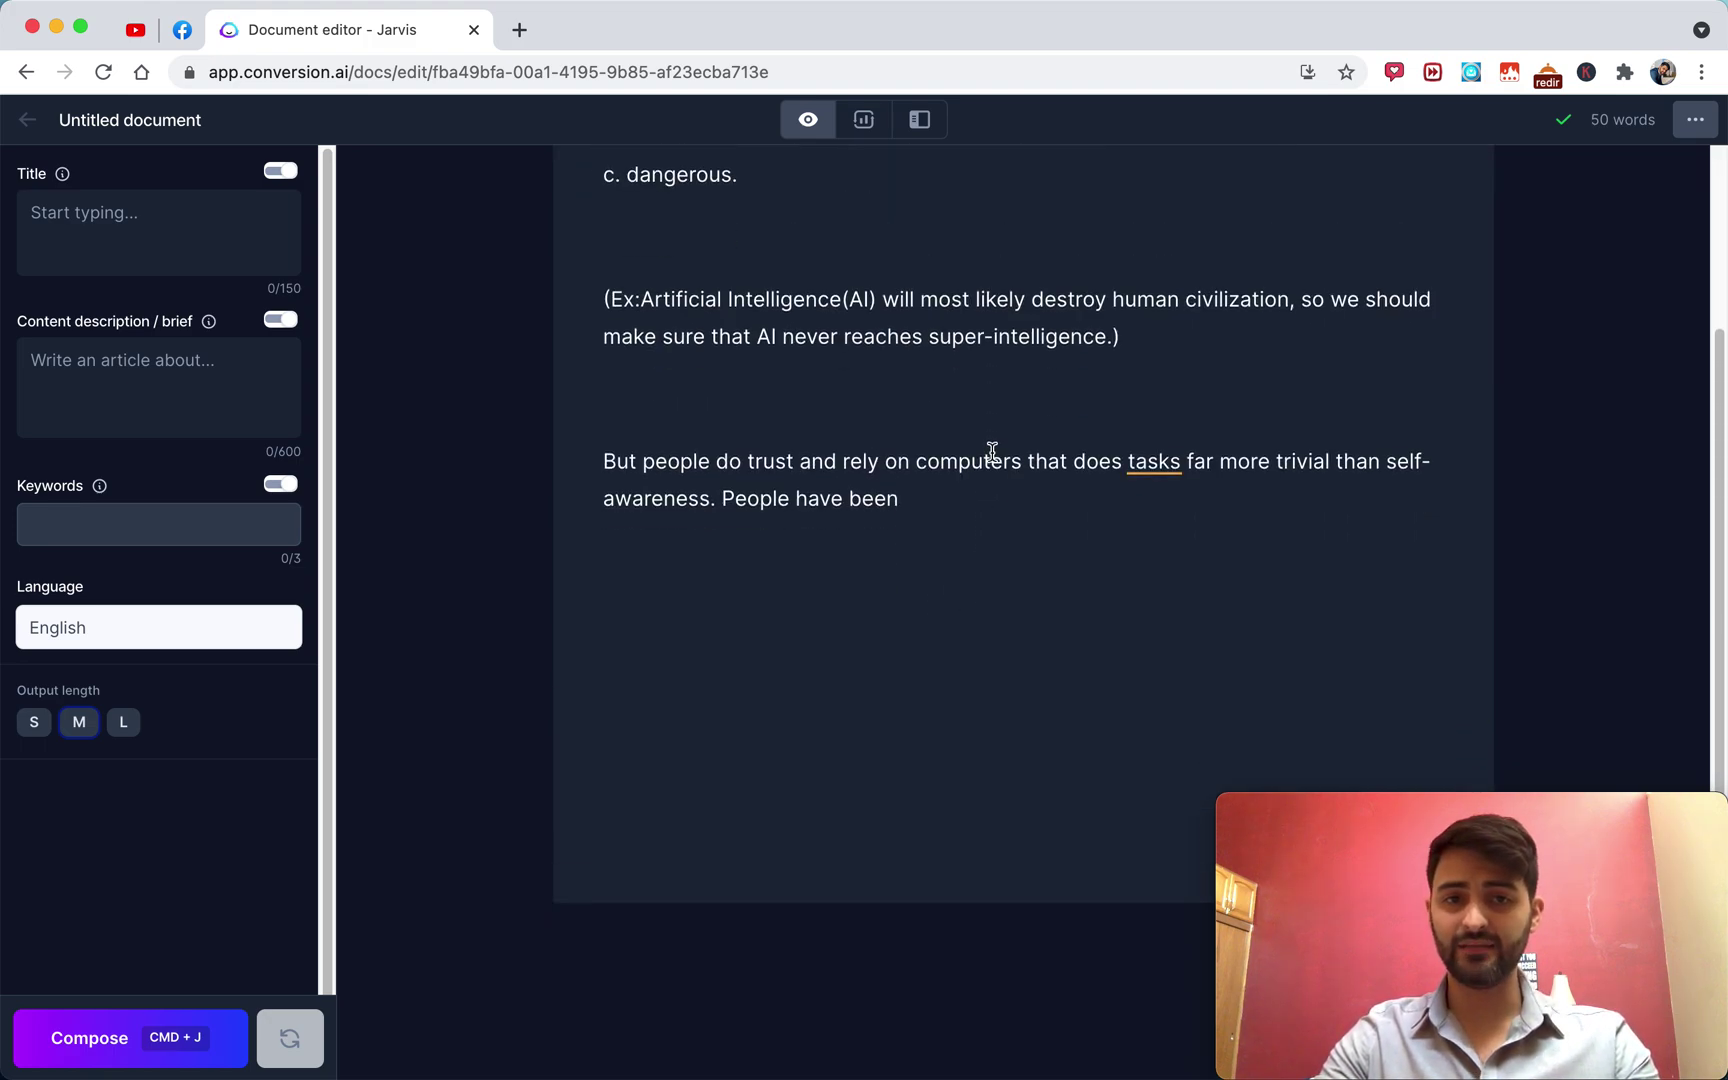
pyautogui.press('Return')
pyautogui.press('Return')
pyautogui.press('Return')
pyautogui.press('Return')
pyautogui.press('Return')
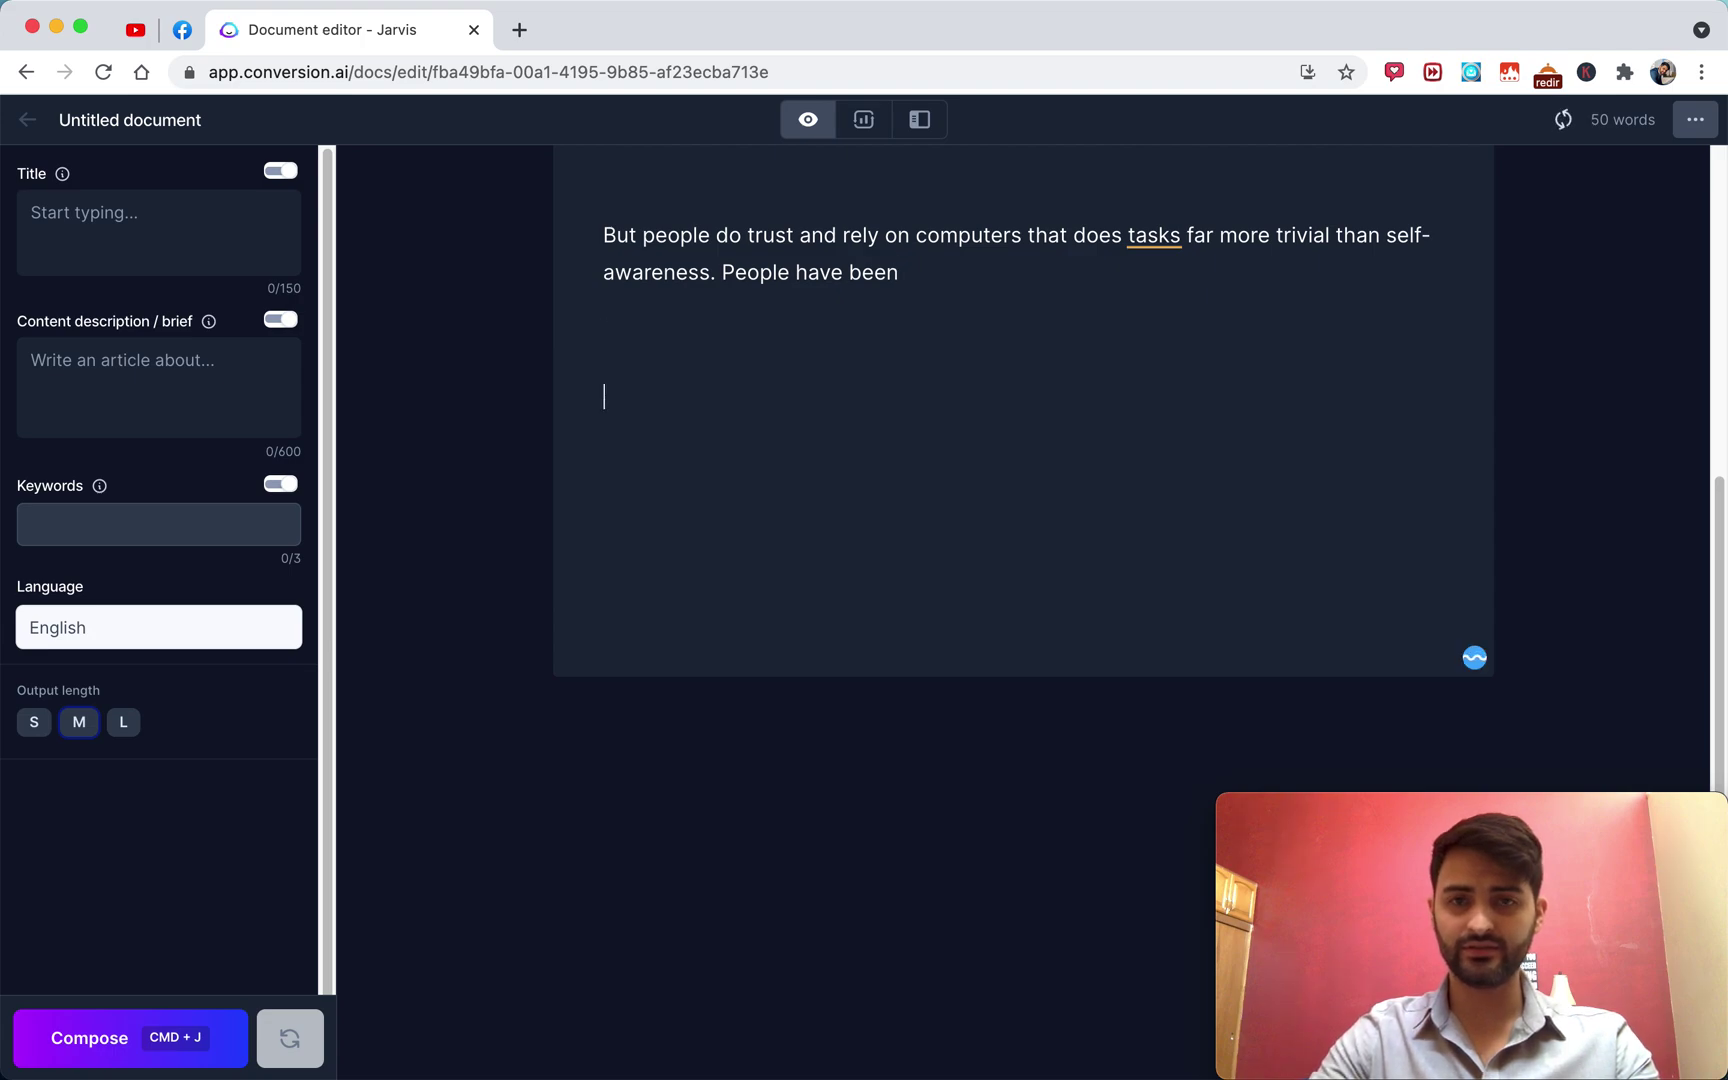
# Below the text, write "Give a list of reasons why humans shouldnt trust AI" and run it as an AI command.
pyautogui.scroll(1, 972, 474)
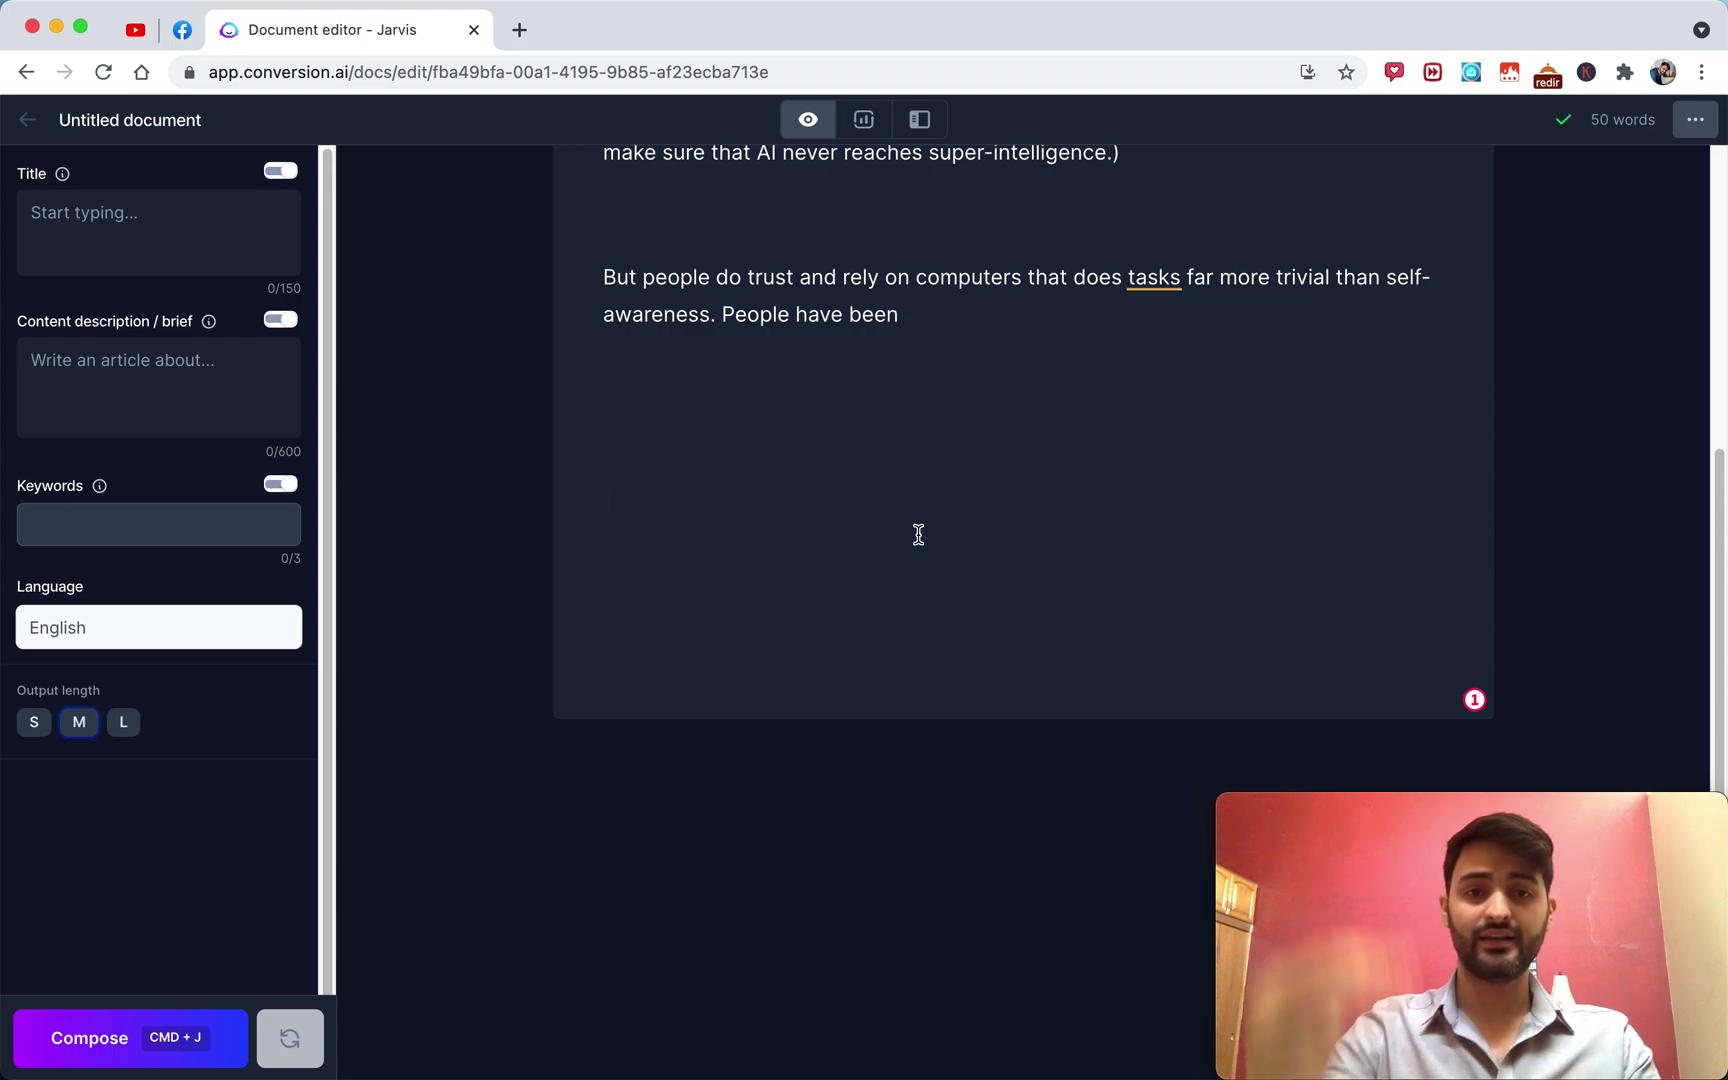
pyautogui.scroll(7, 918, 534)
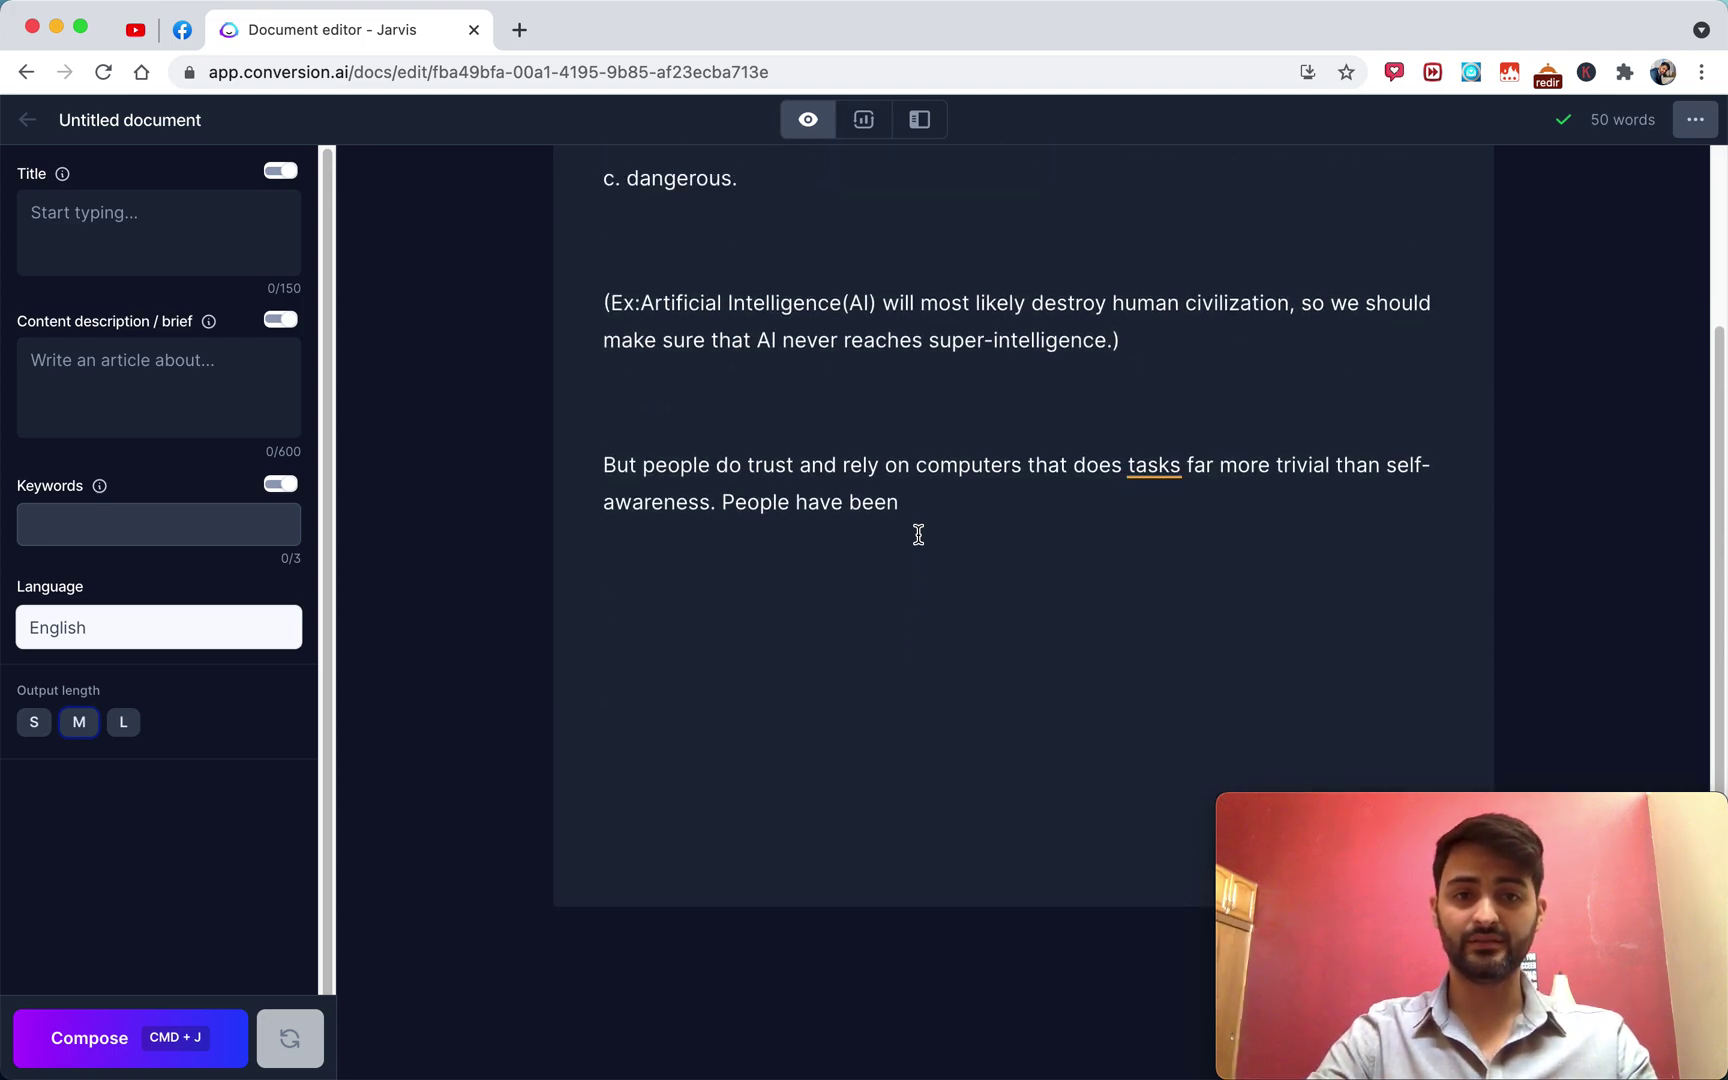
pyautogui.scroll(-5, 918, 534)
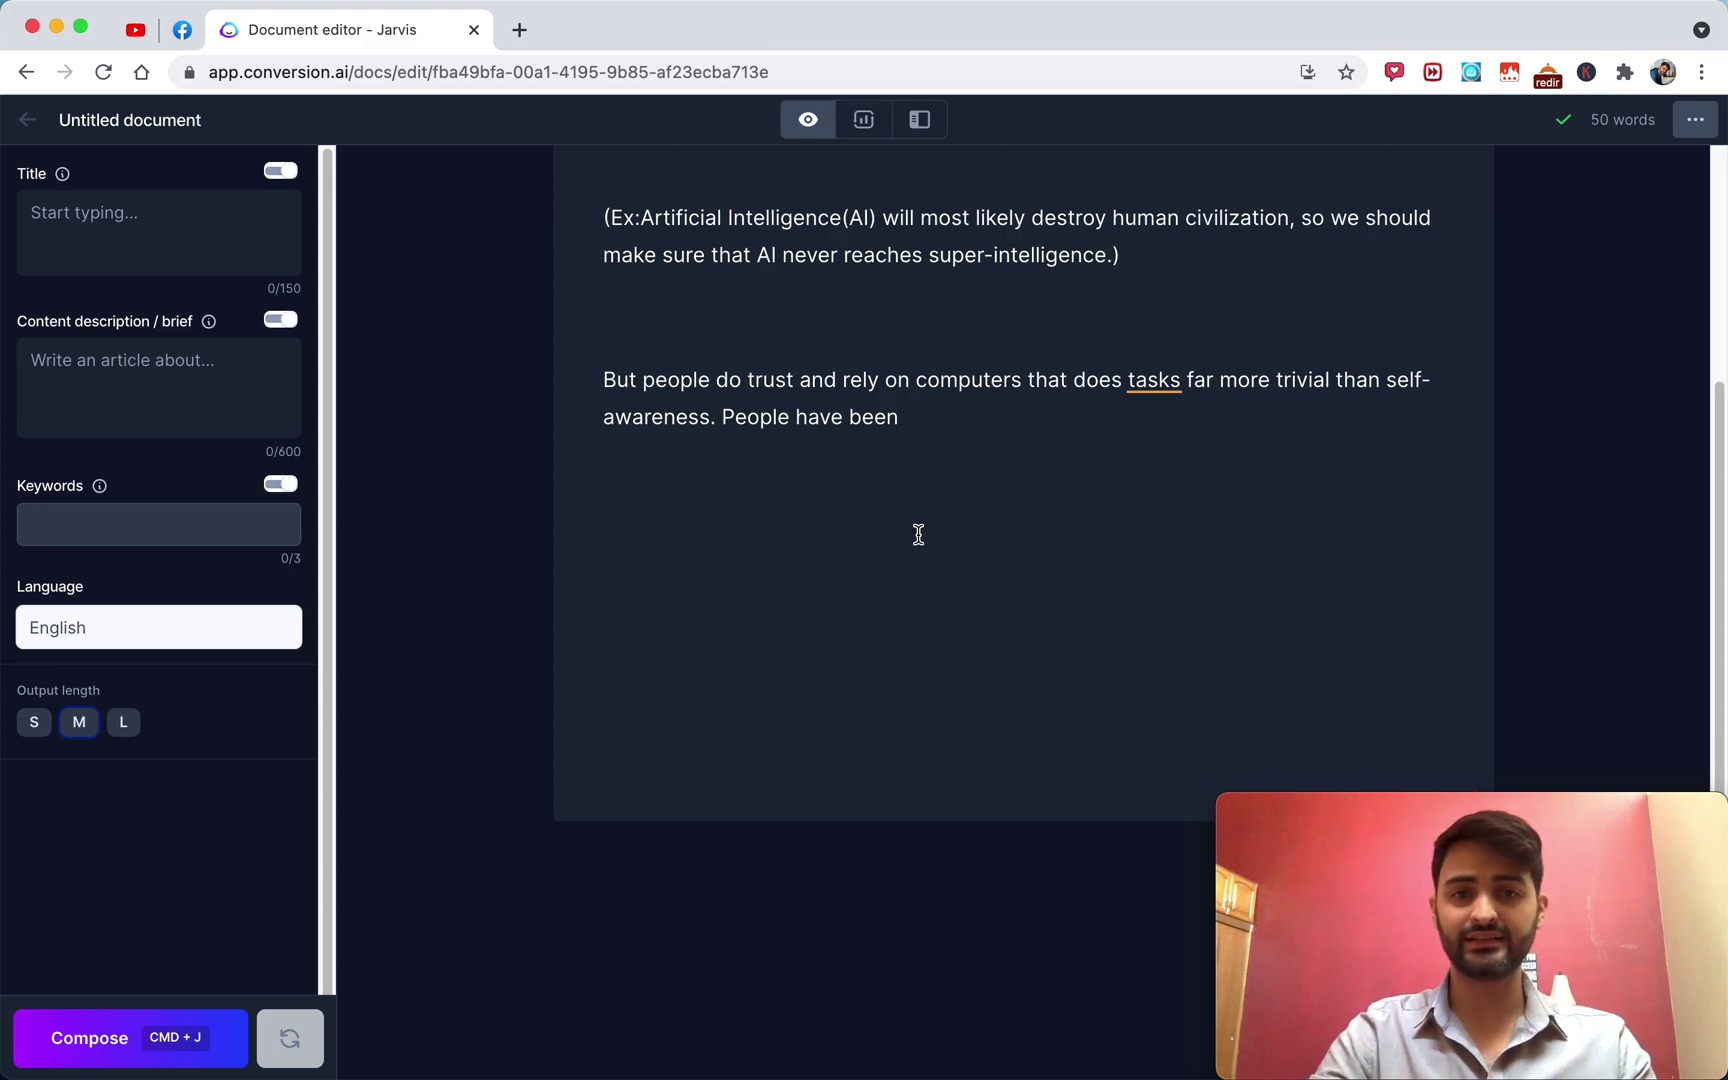
pyautogui.scroll(4, 918, 534)
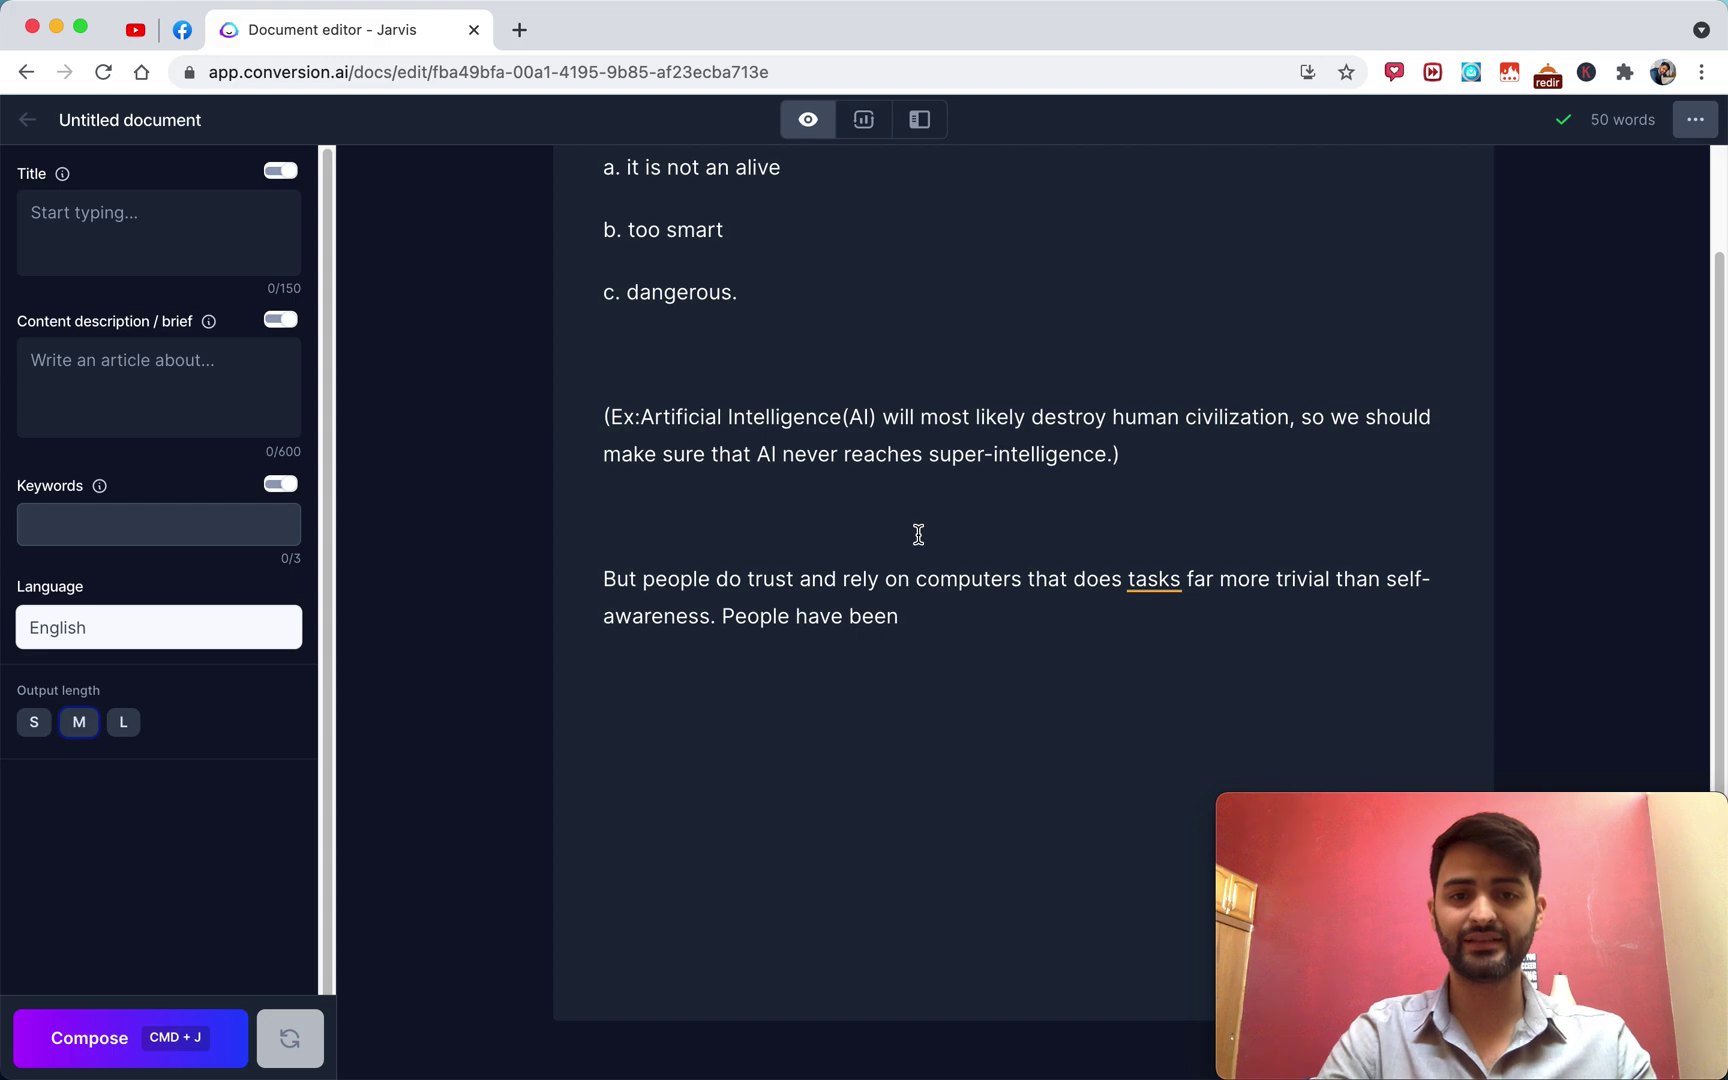
pyautogui.press('Return')
pyautogui.press('Return')
pyautogui.press('Return')
pyautogui.write('Give a li')
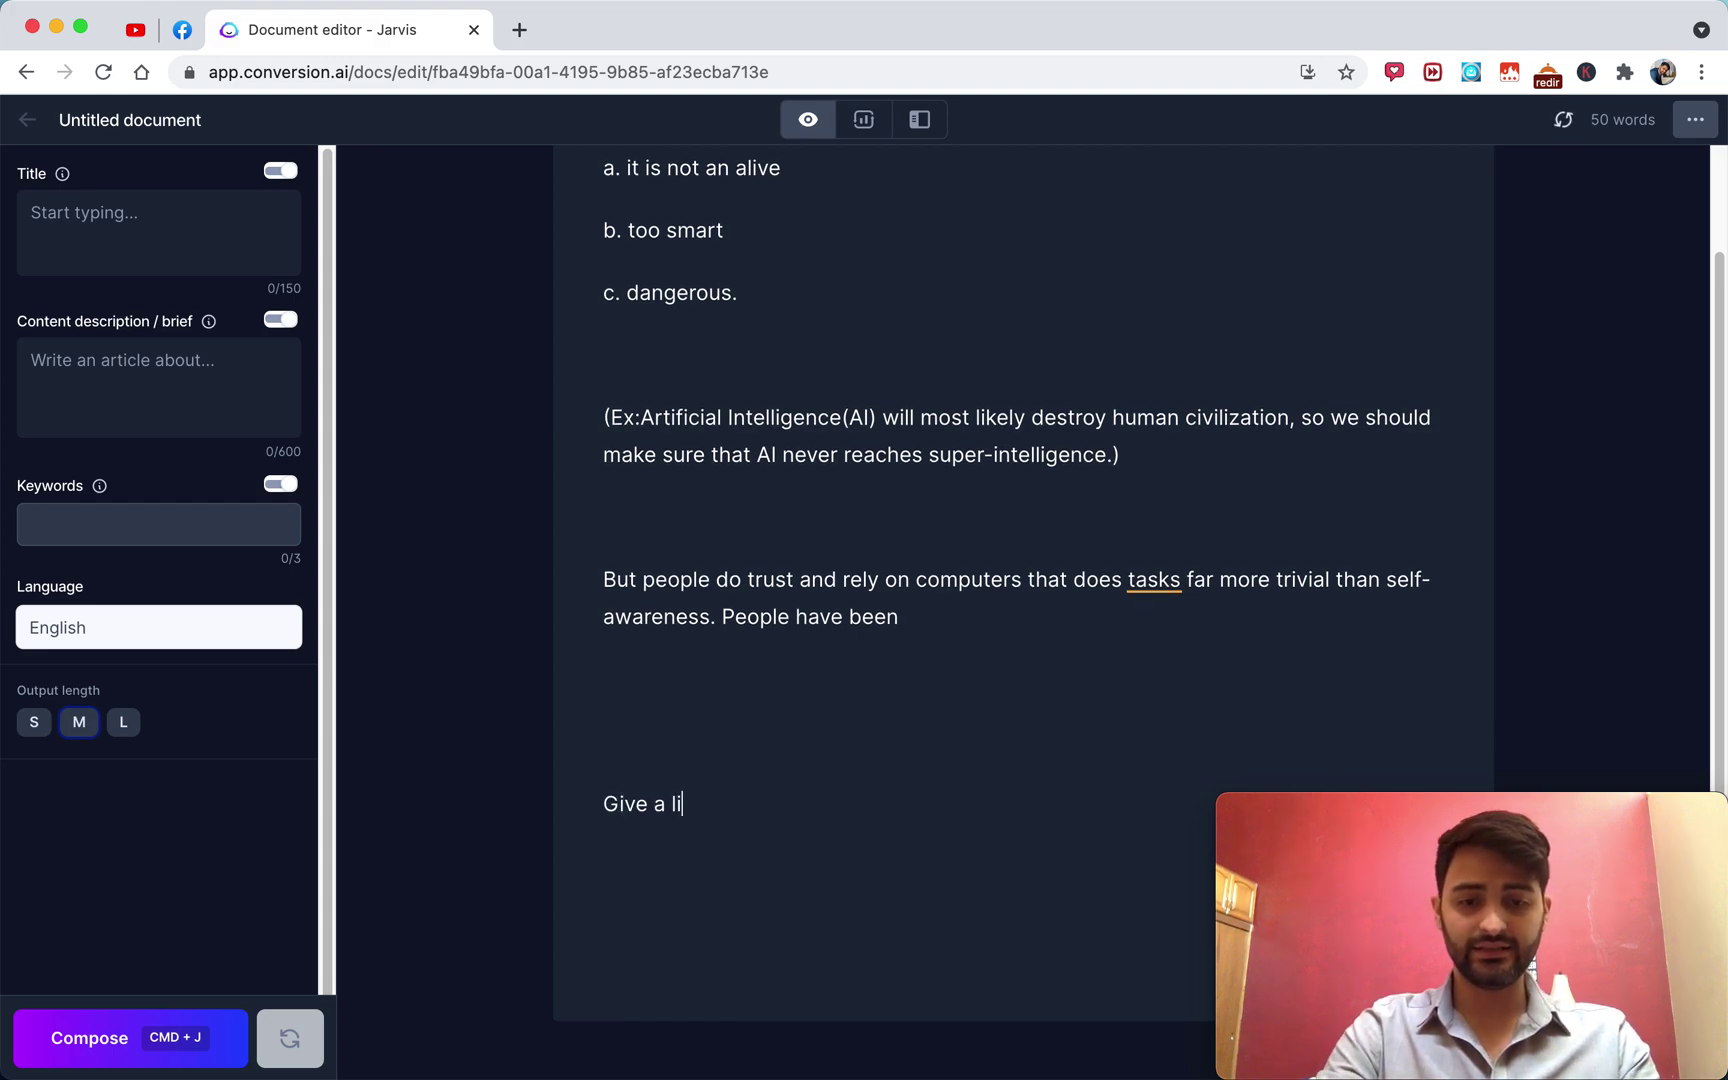
pyautogui.write('st of reasons why')
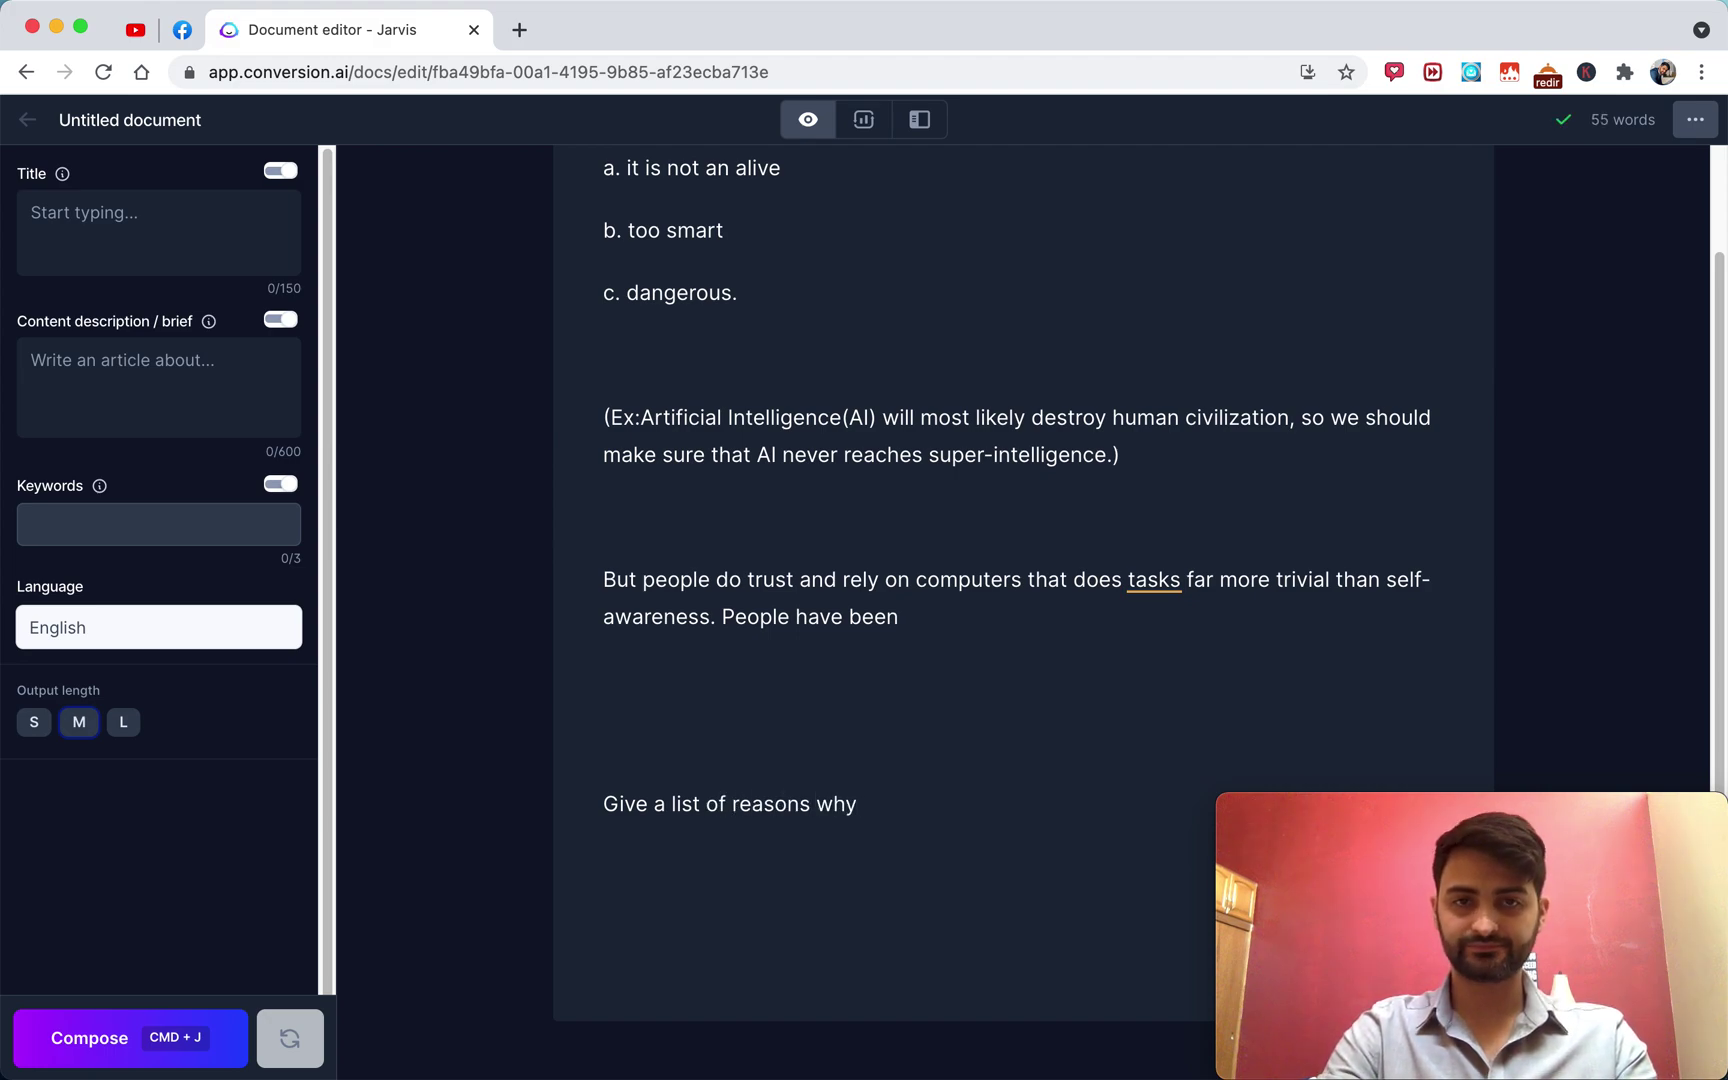
pyautogui.write(' humans shouldnt trust AI')
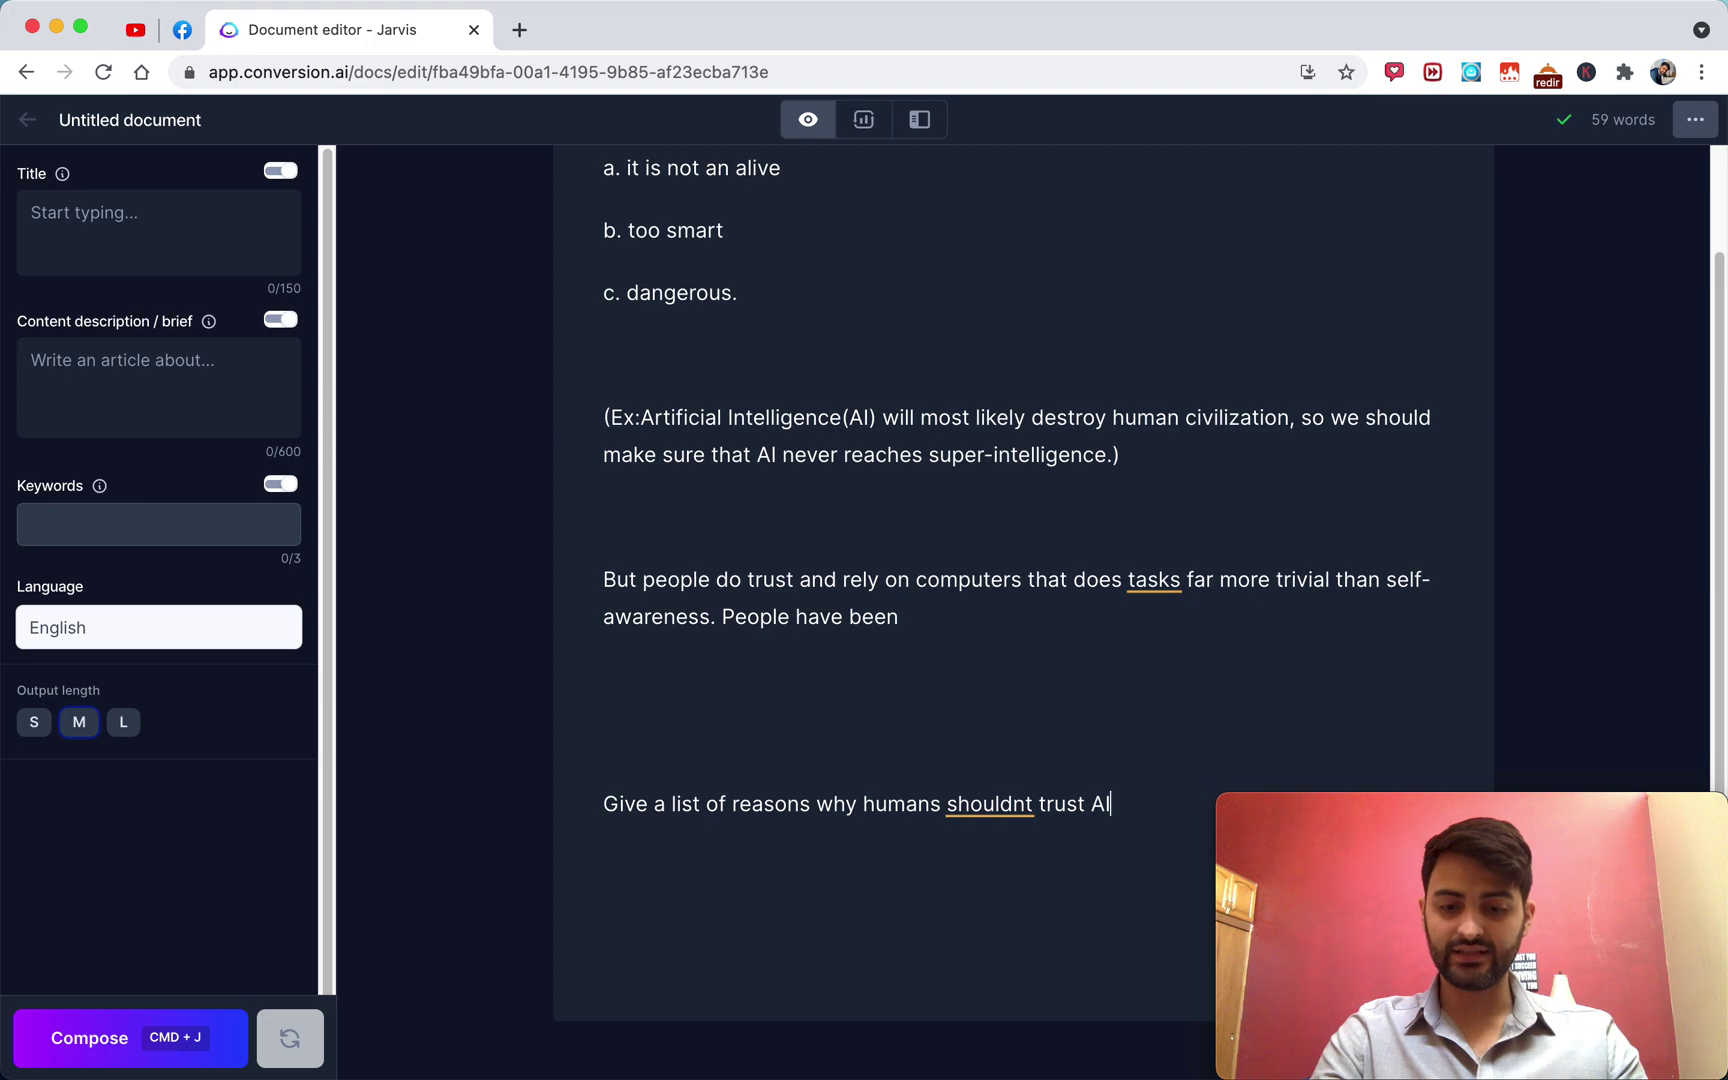
pyautogui.press('super+shift+Left')
pyautogui.press('super+Return')
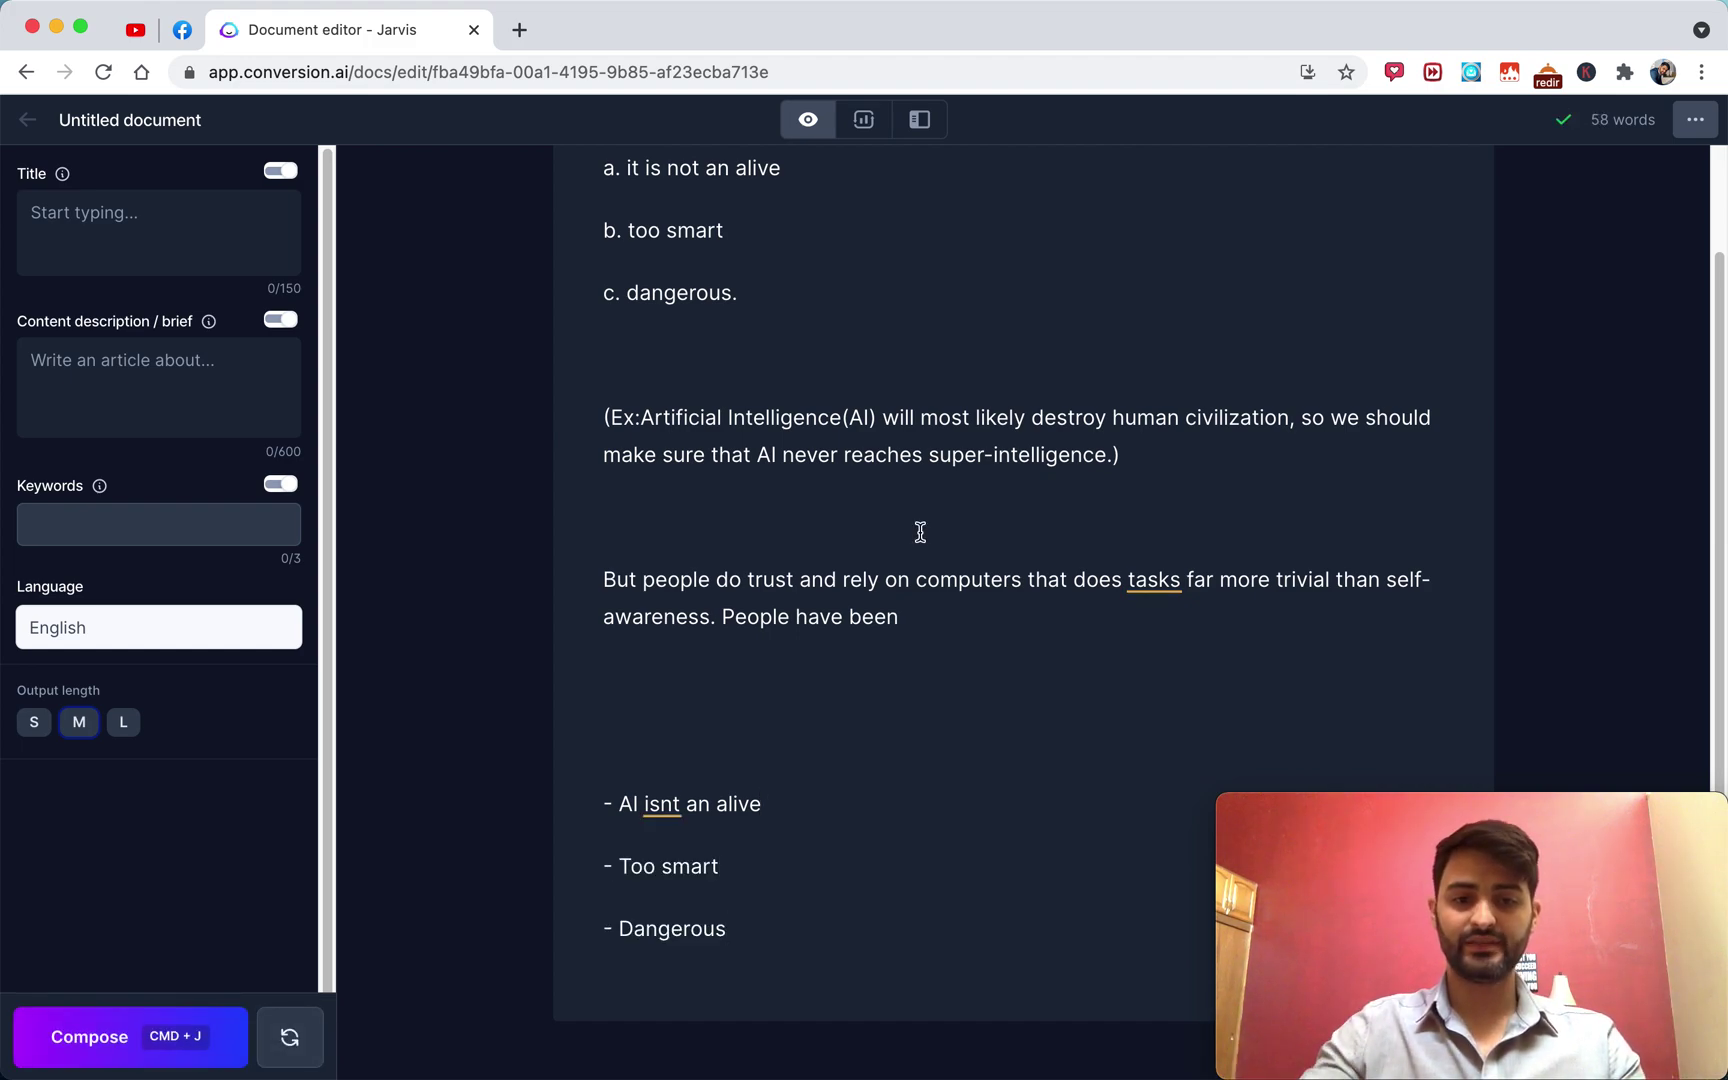
# Compare the composed text and its a–c points with the bulleted list generated by the command.
pyautogui.scroll(2, 800, 625)
pyautogui.scroll(-5, 801, 670)
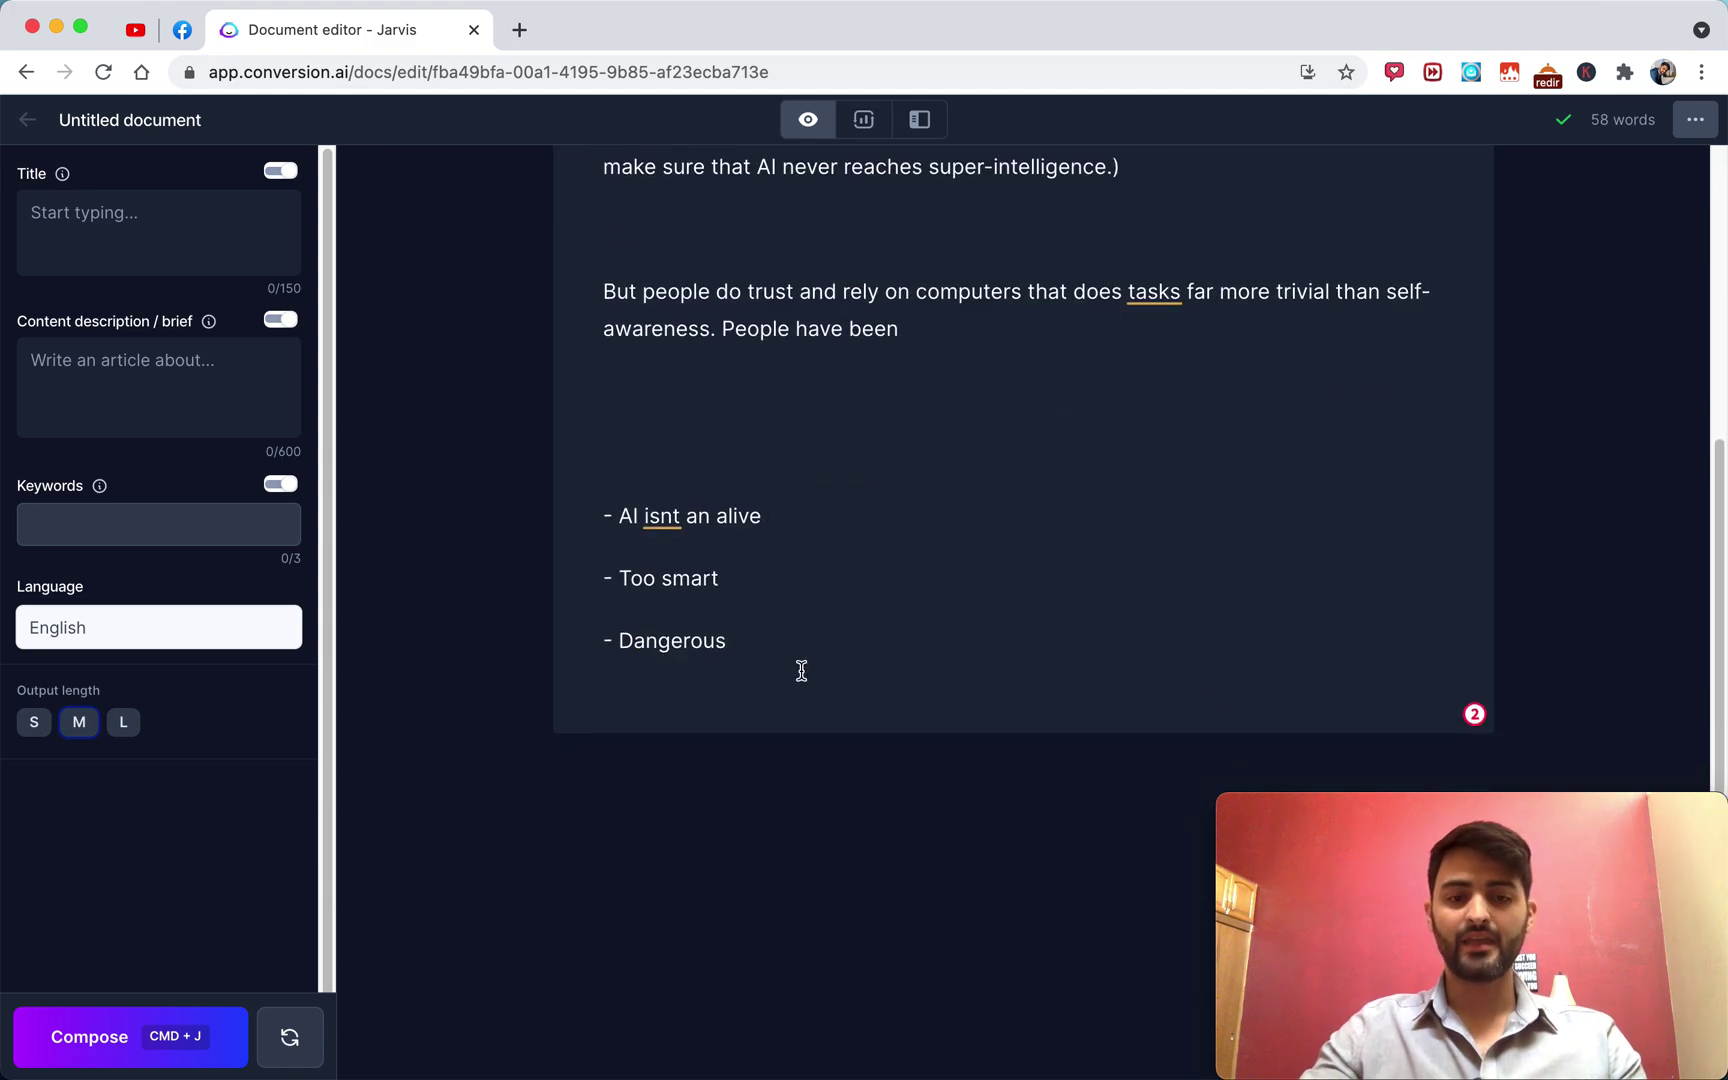
pyautogui.scroll(5, 838, 638)
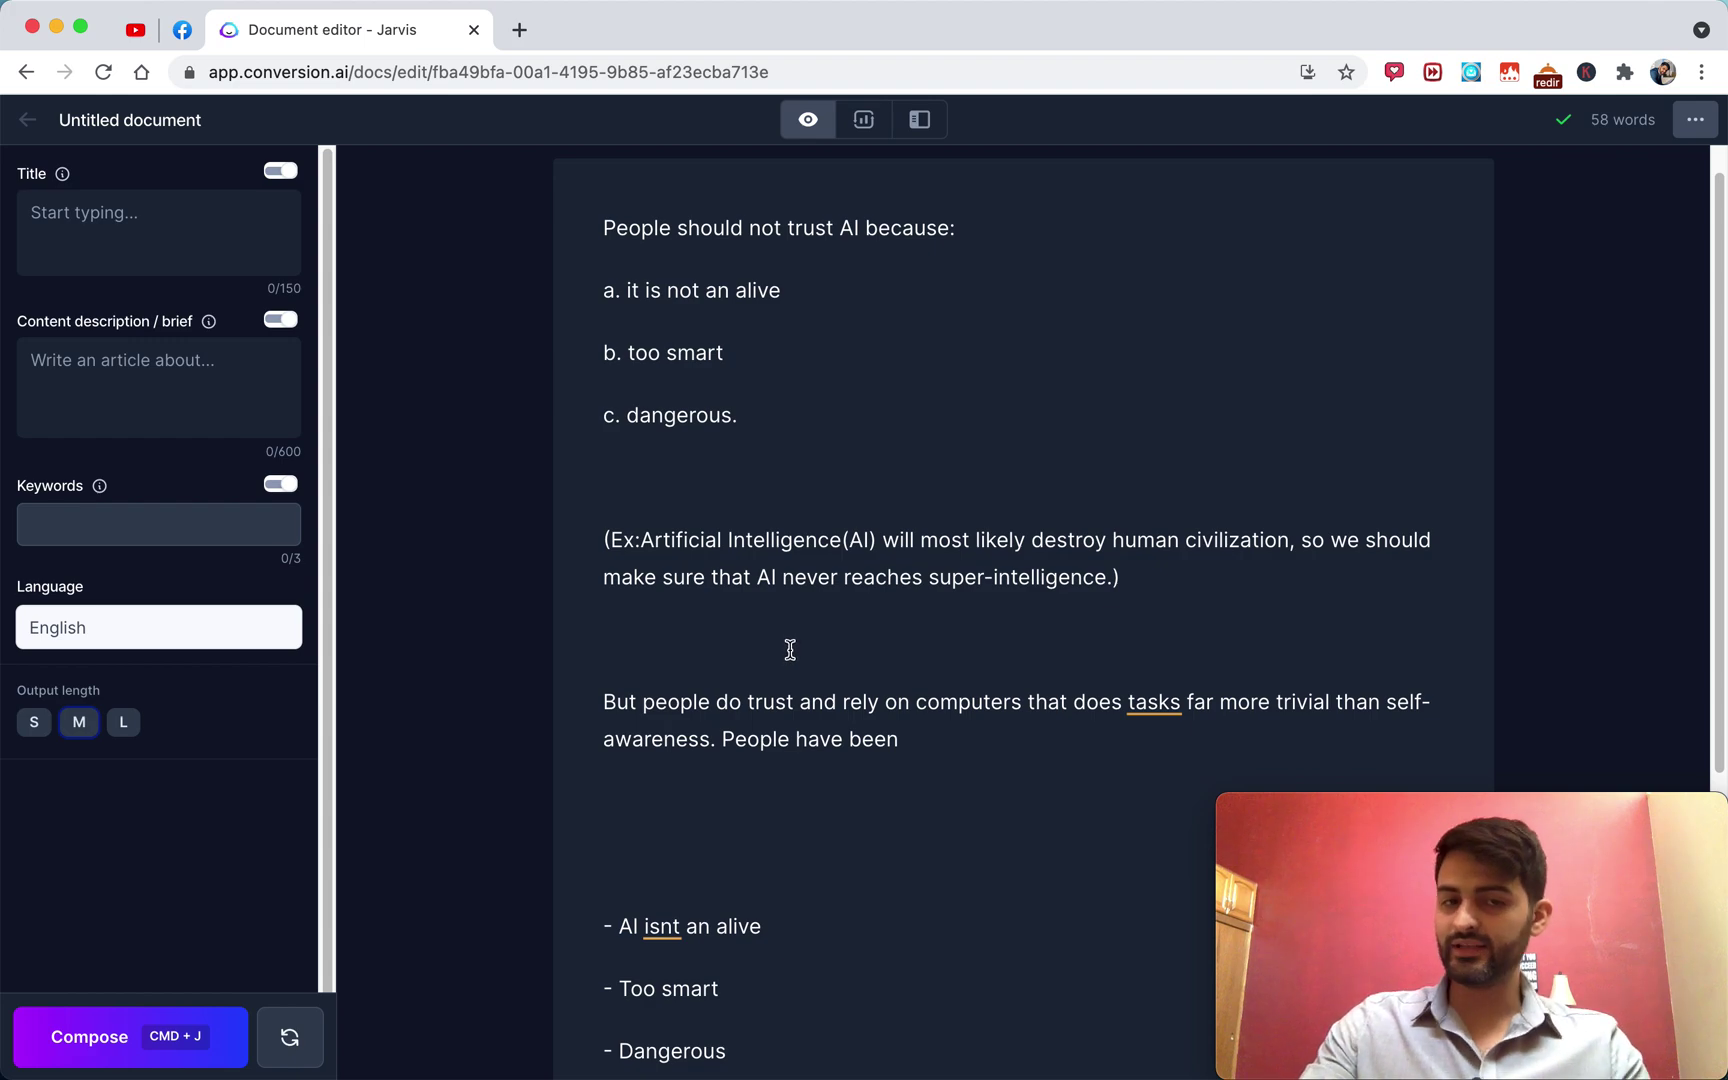
pyautogui.scroll(-2, 788, 640)
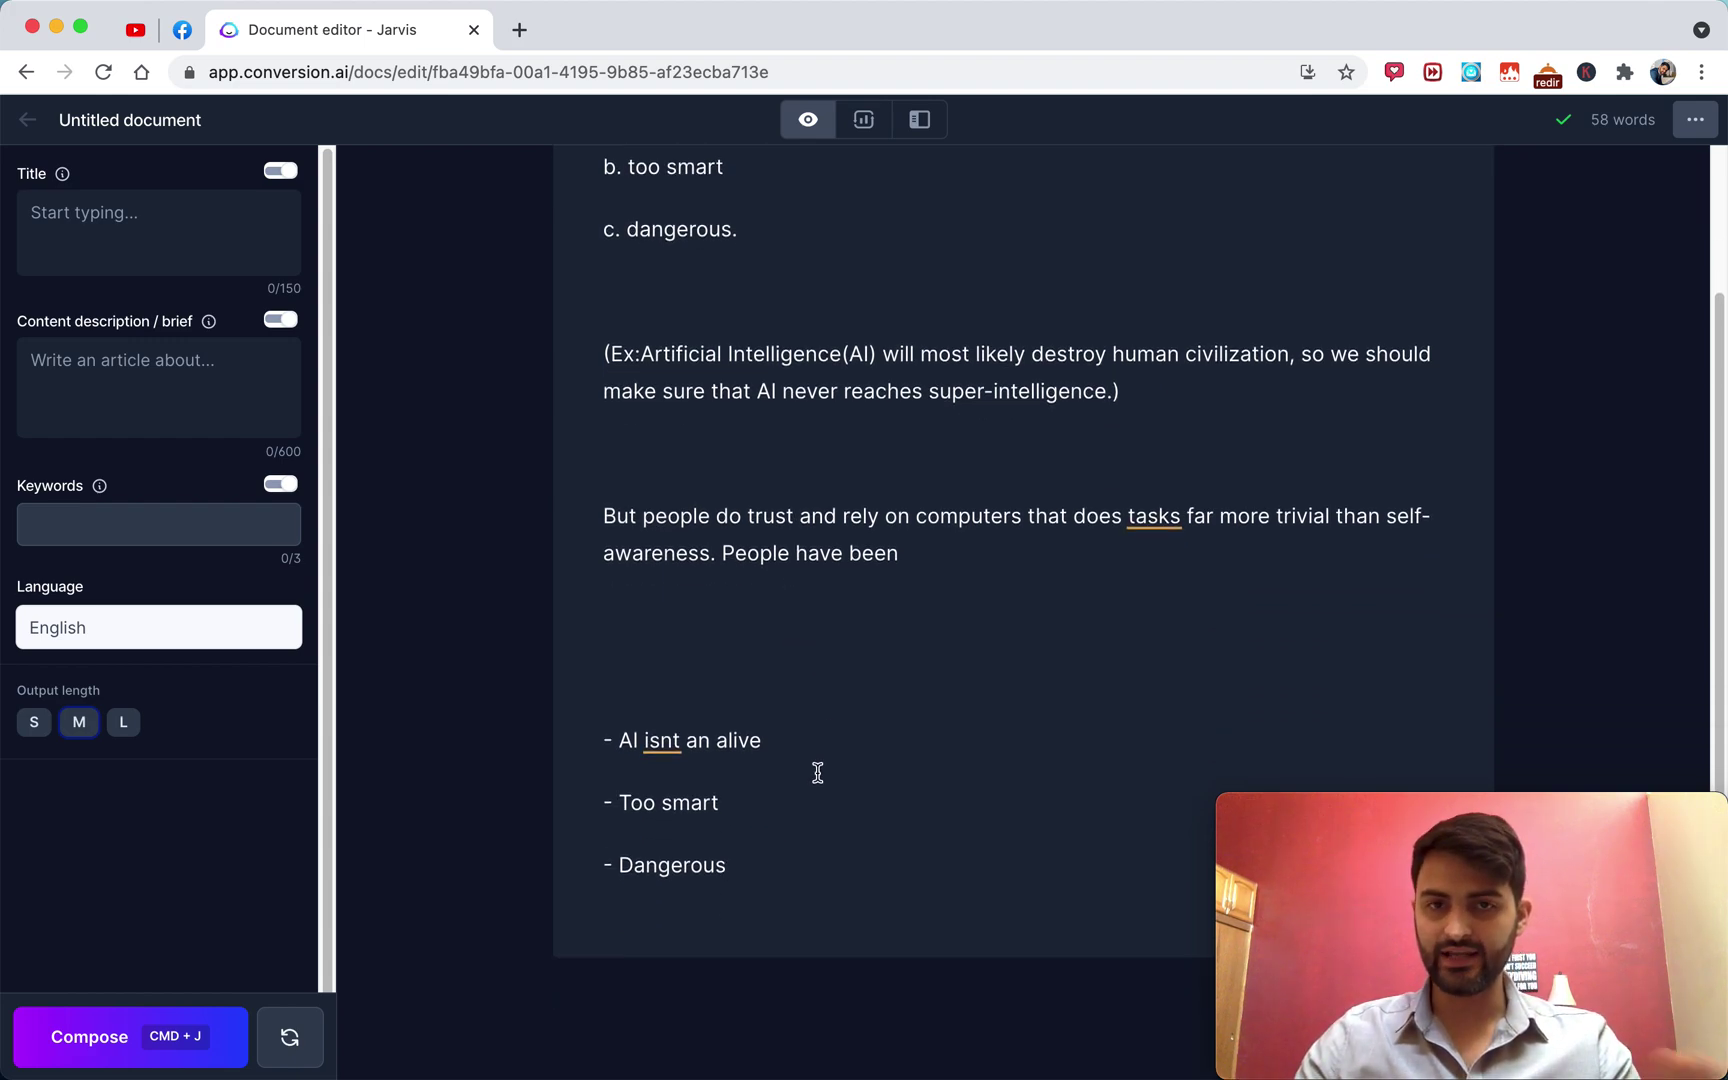
pyautogui.scroll(3, 818, 773)
pyautogui.moveTo(962, 728); pyautogui.dragTo(514, 195)
pyautogui.click(756, 494)
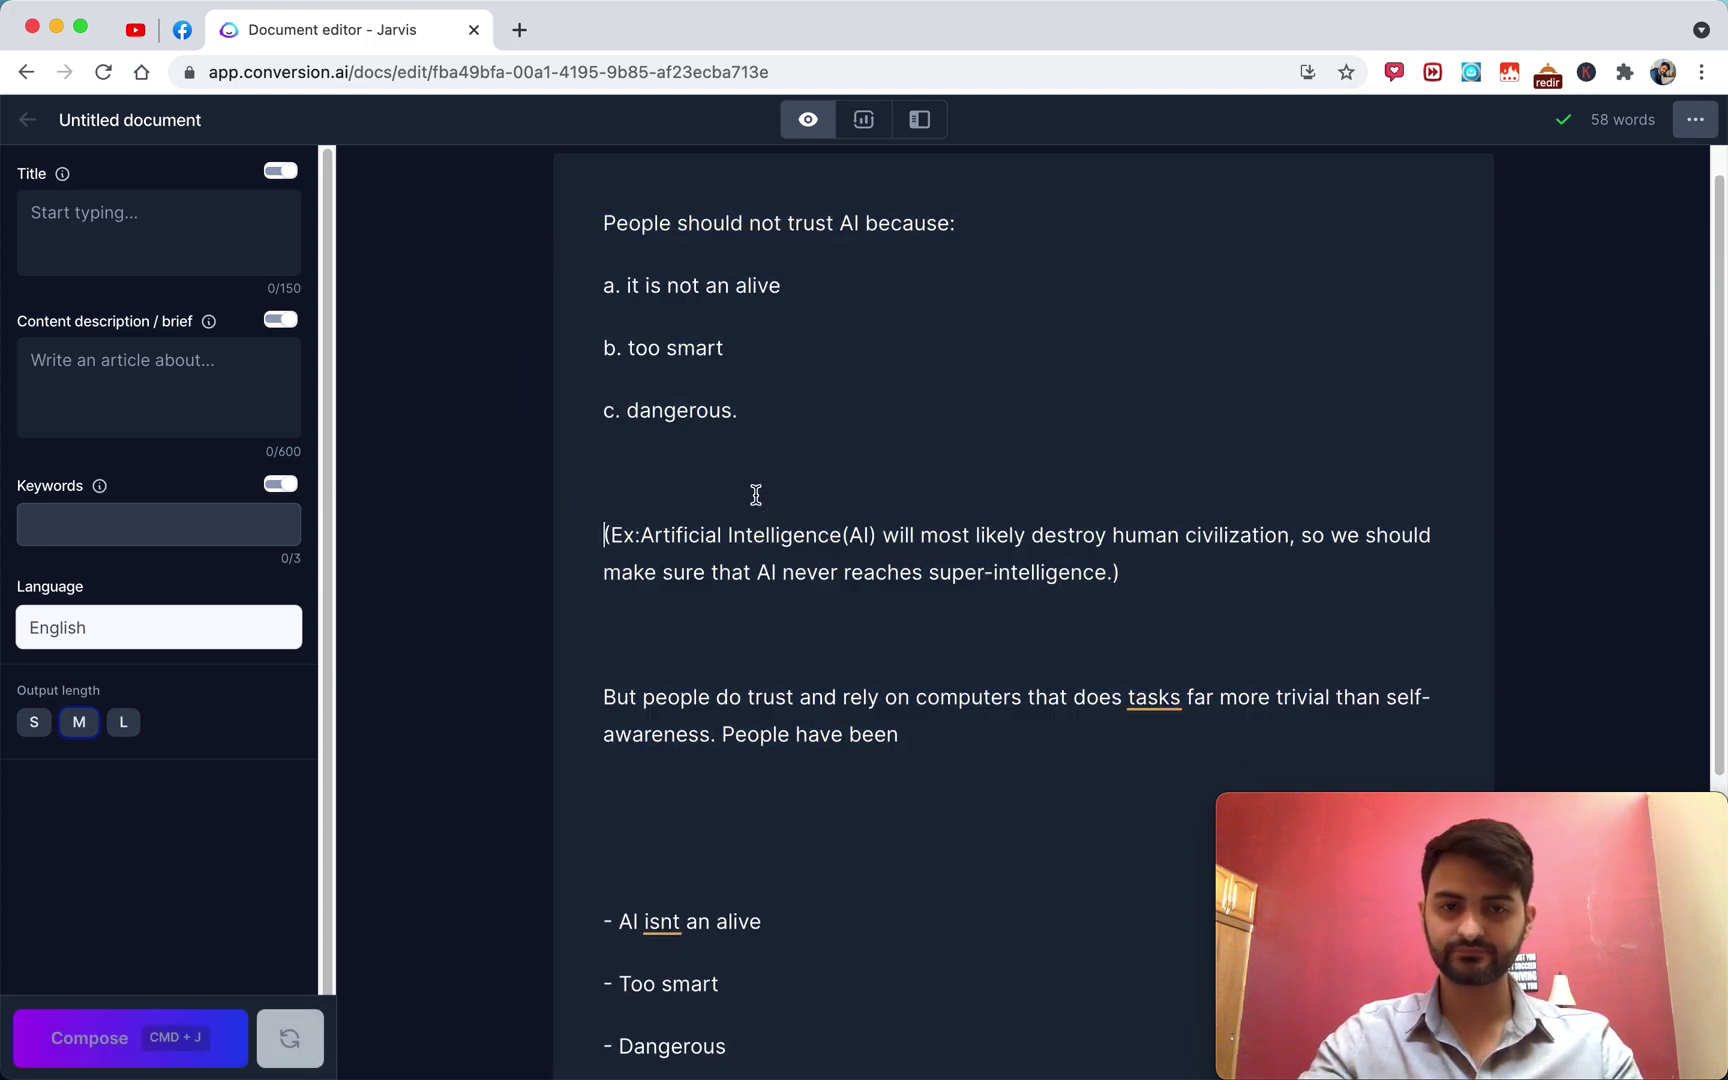
pyautogui.scroll(1, 737, 533)
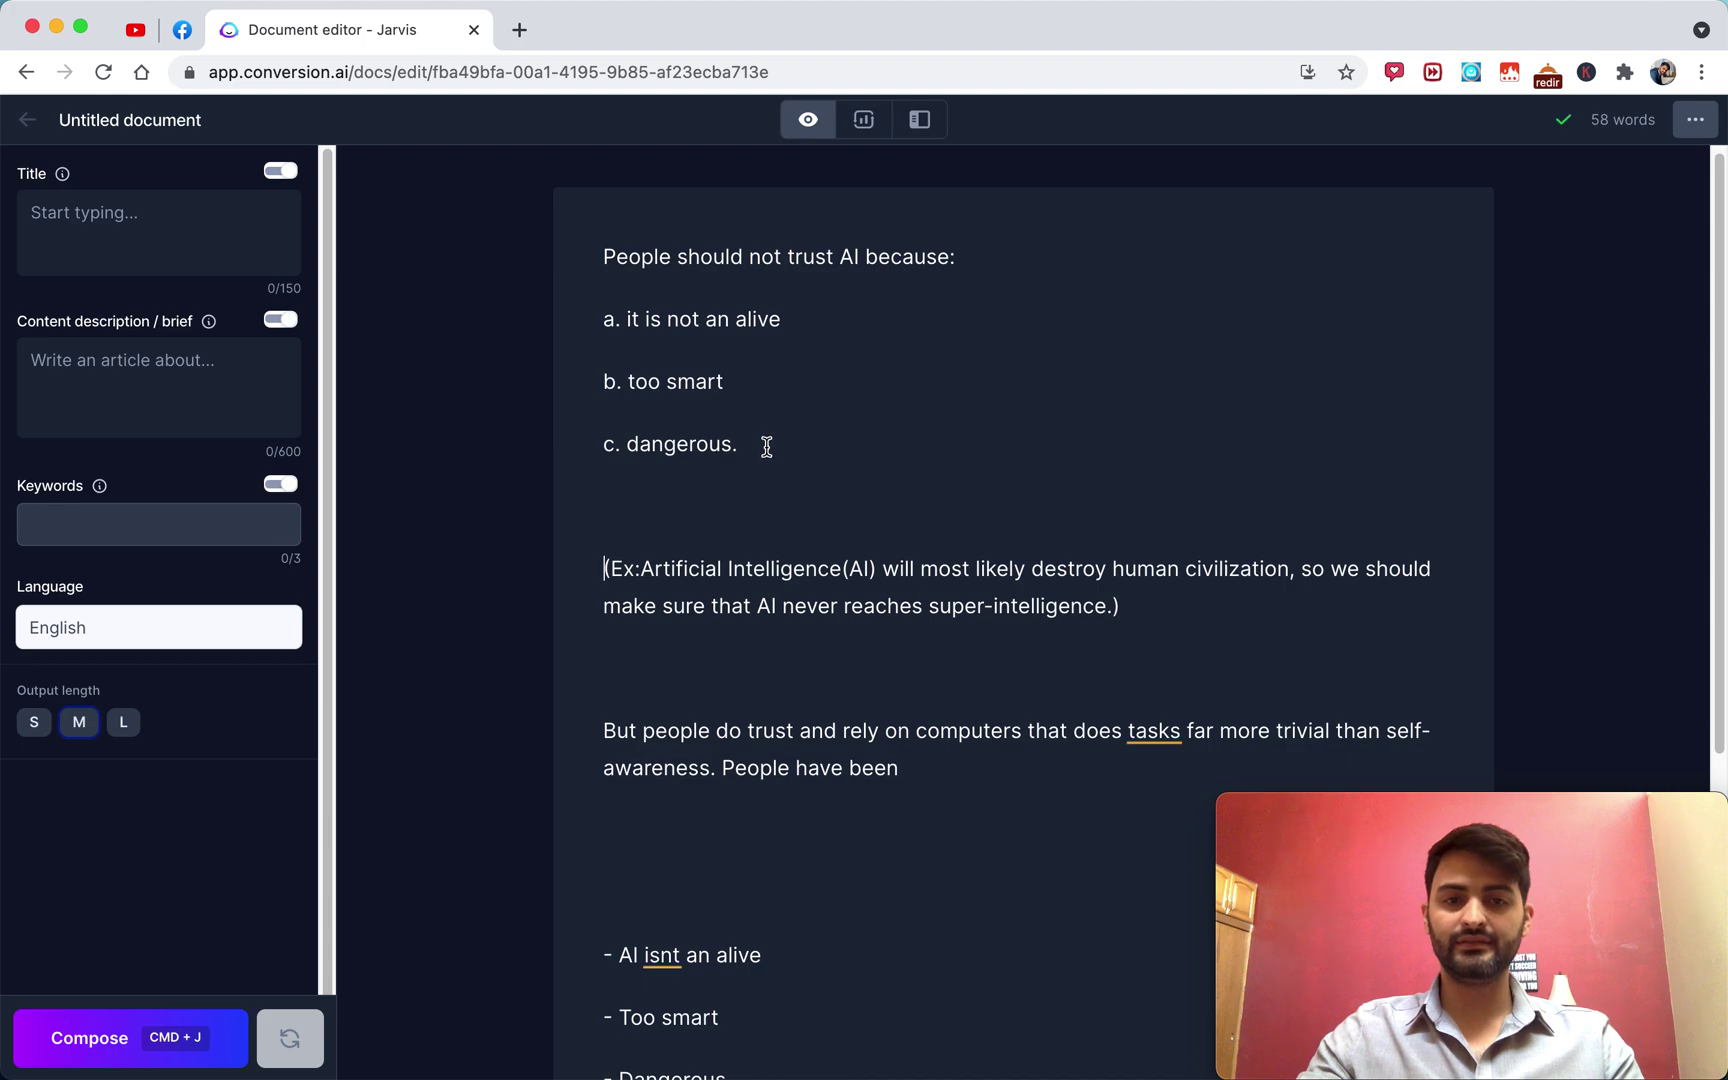
pyautogui.moveTo(760, 436); pyautogui.dragTo(544, 332)
pyautogui.scroll(-3, 748, 660)
pyautogui.click(752, 700)
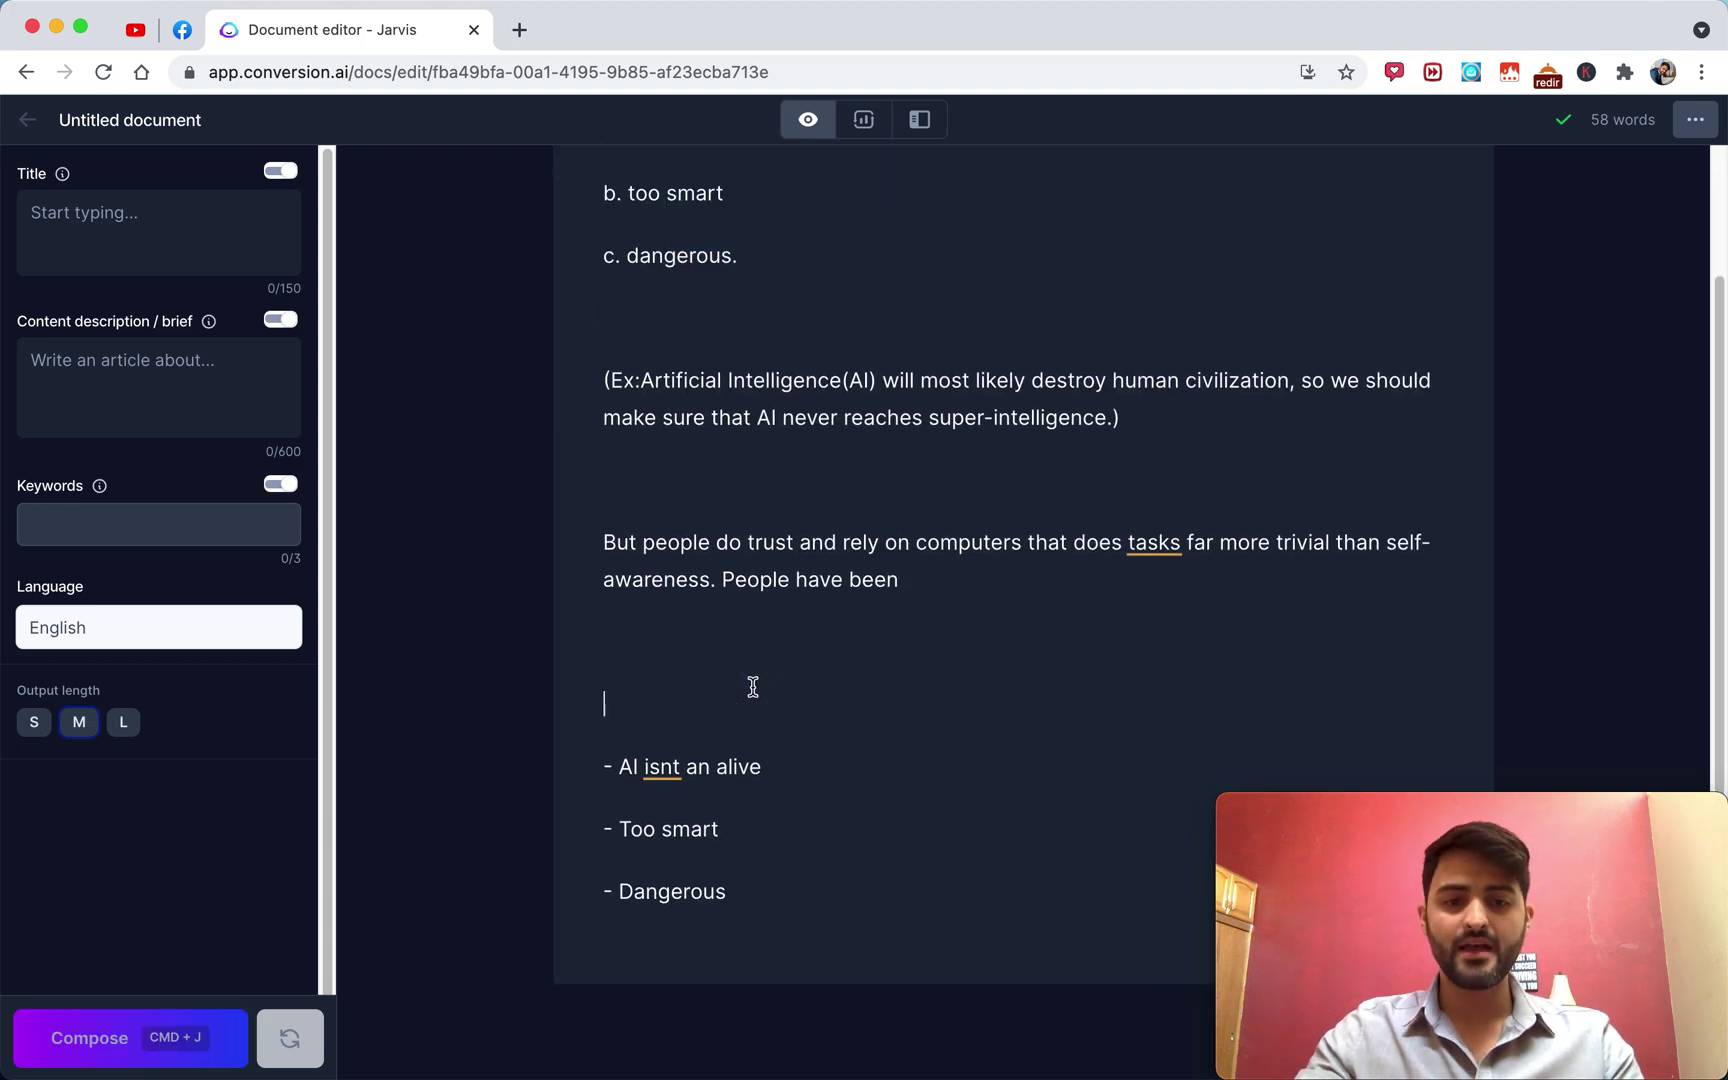
pyautogui.moveTo(786, 905); pyautogui.dragTo(536, 768)
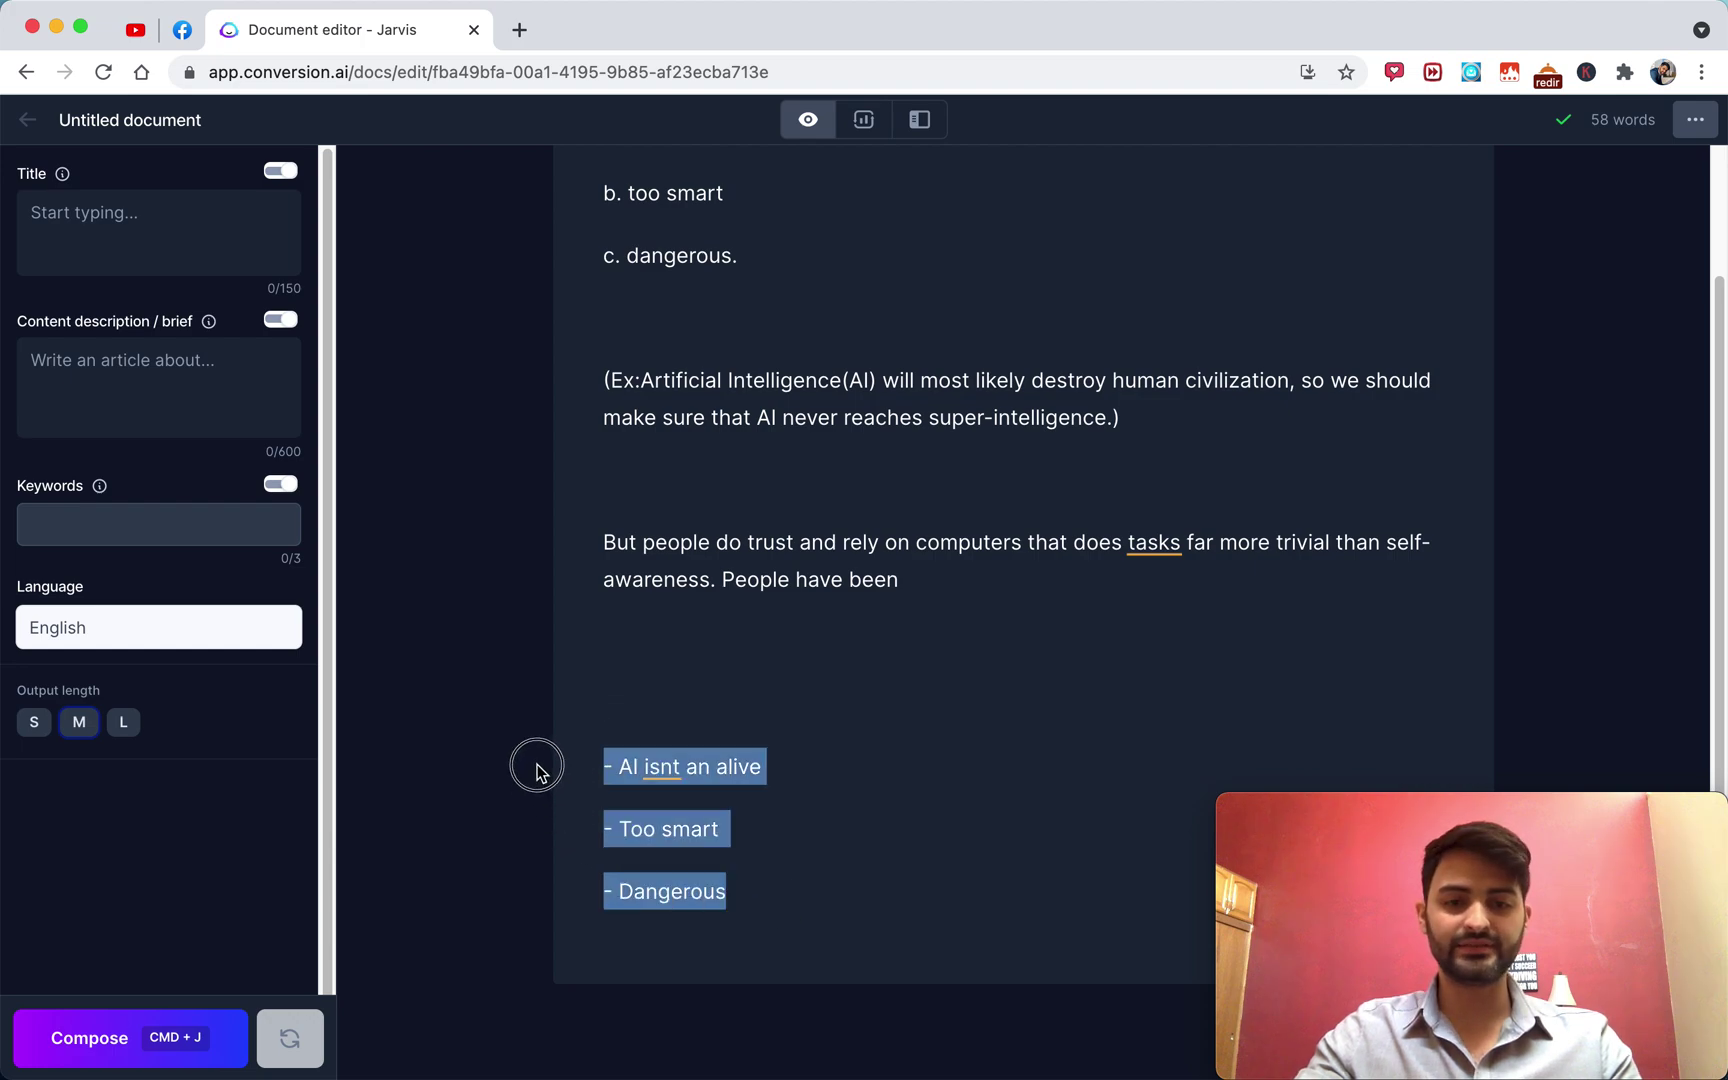
pyautogui.click(714, 687)
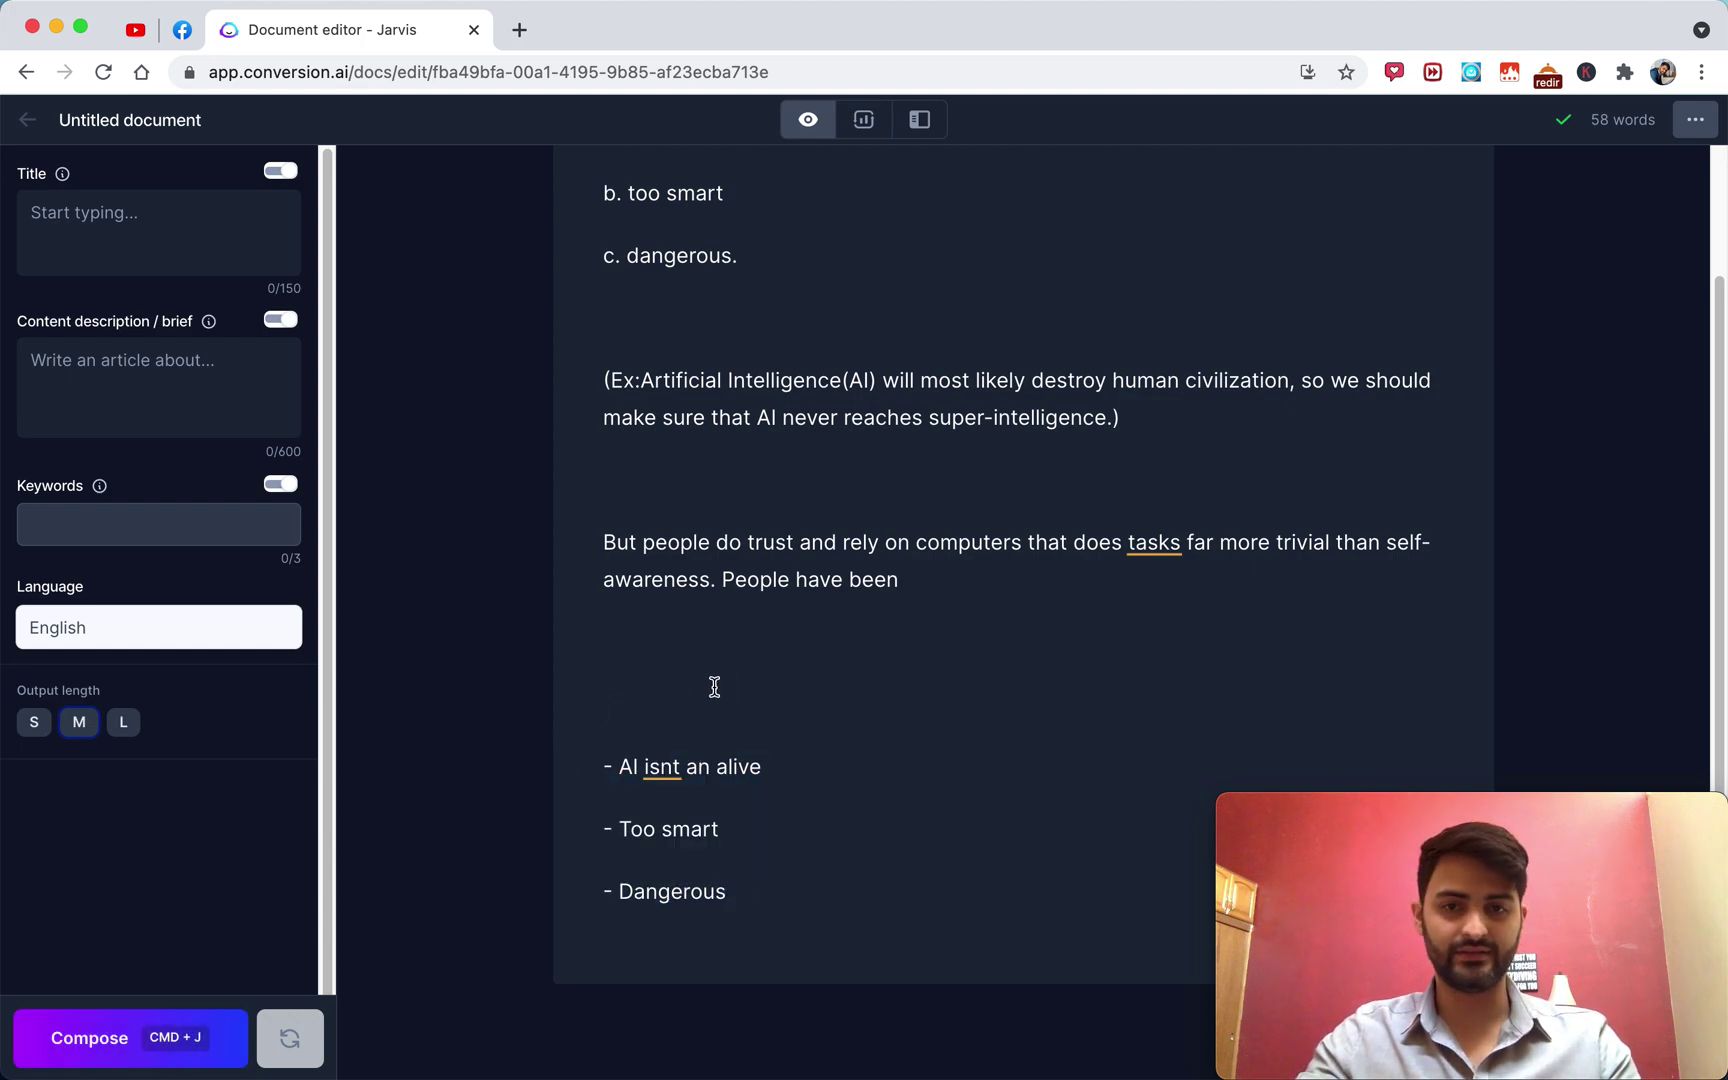
pyautogui.scroll(3, 714, 687)
pyautogui.moveTo(899, 778); pyautogui.dragTo(540, 286)
pyautogui.click(713, 842)
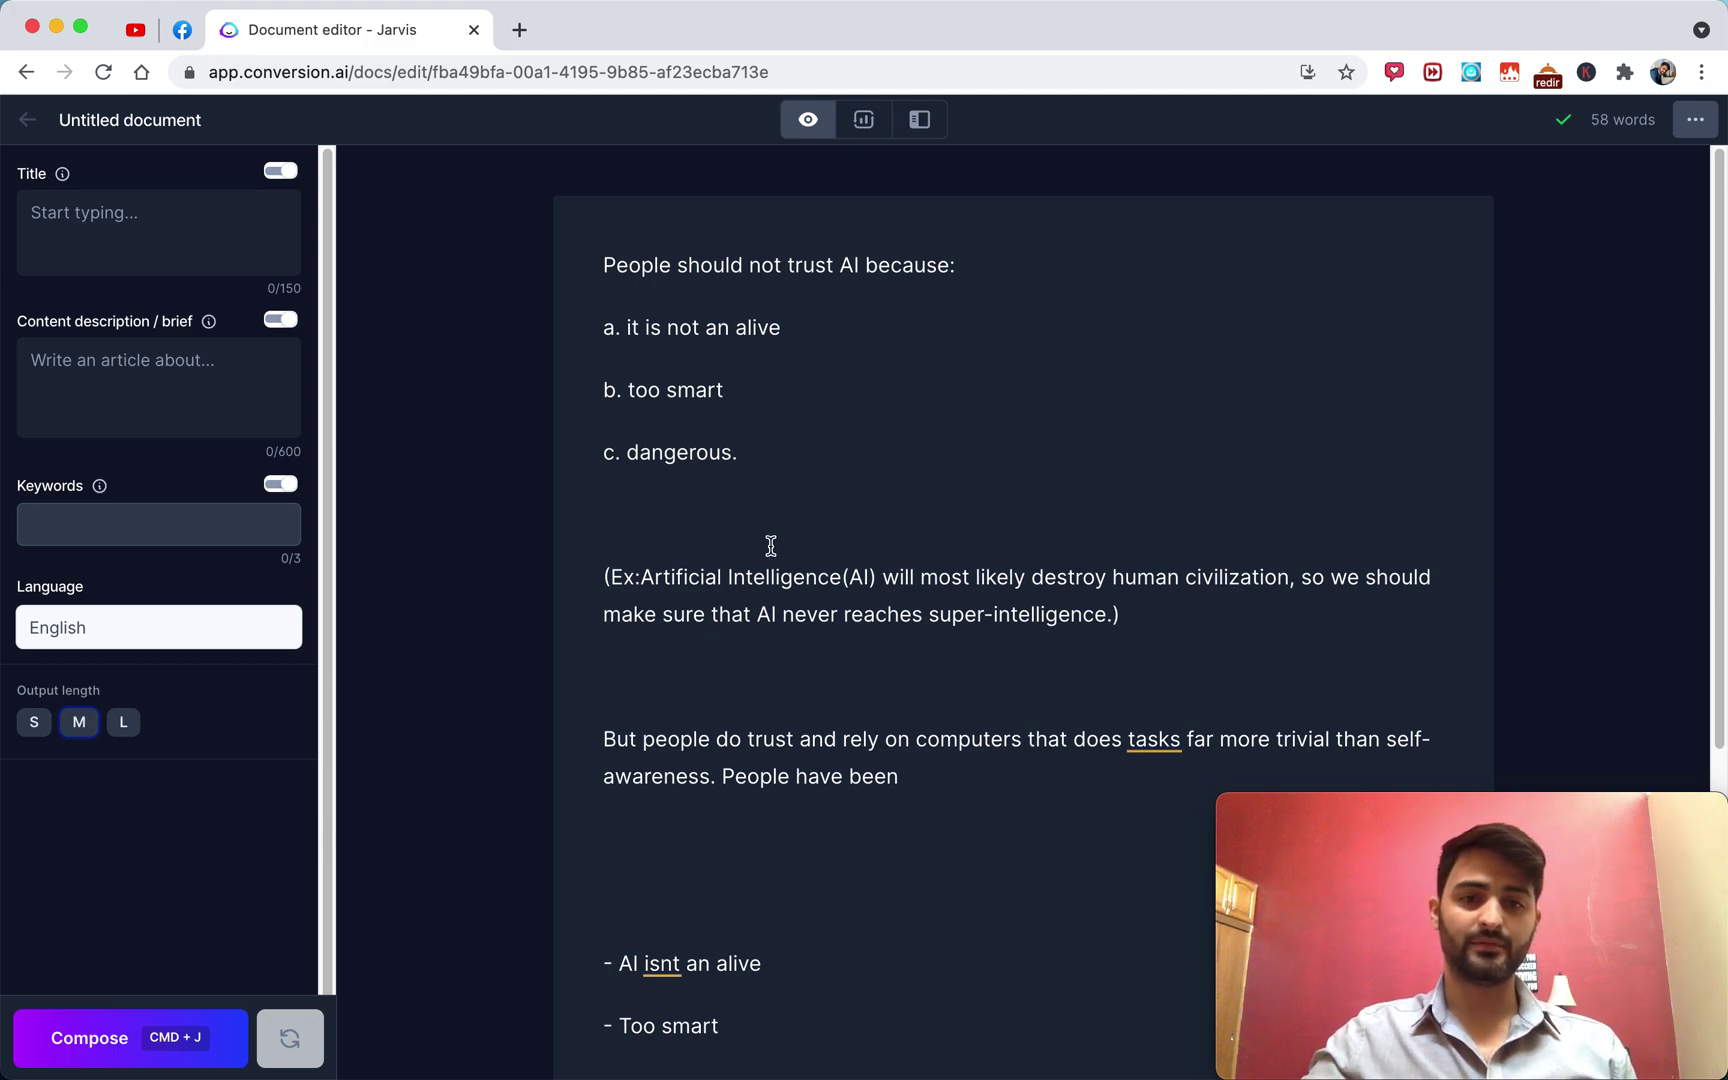
# Delete the period after "dangerous" in point c.
pyautogui.click(757, 456)
pyautogui.press('BackSpace')
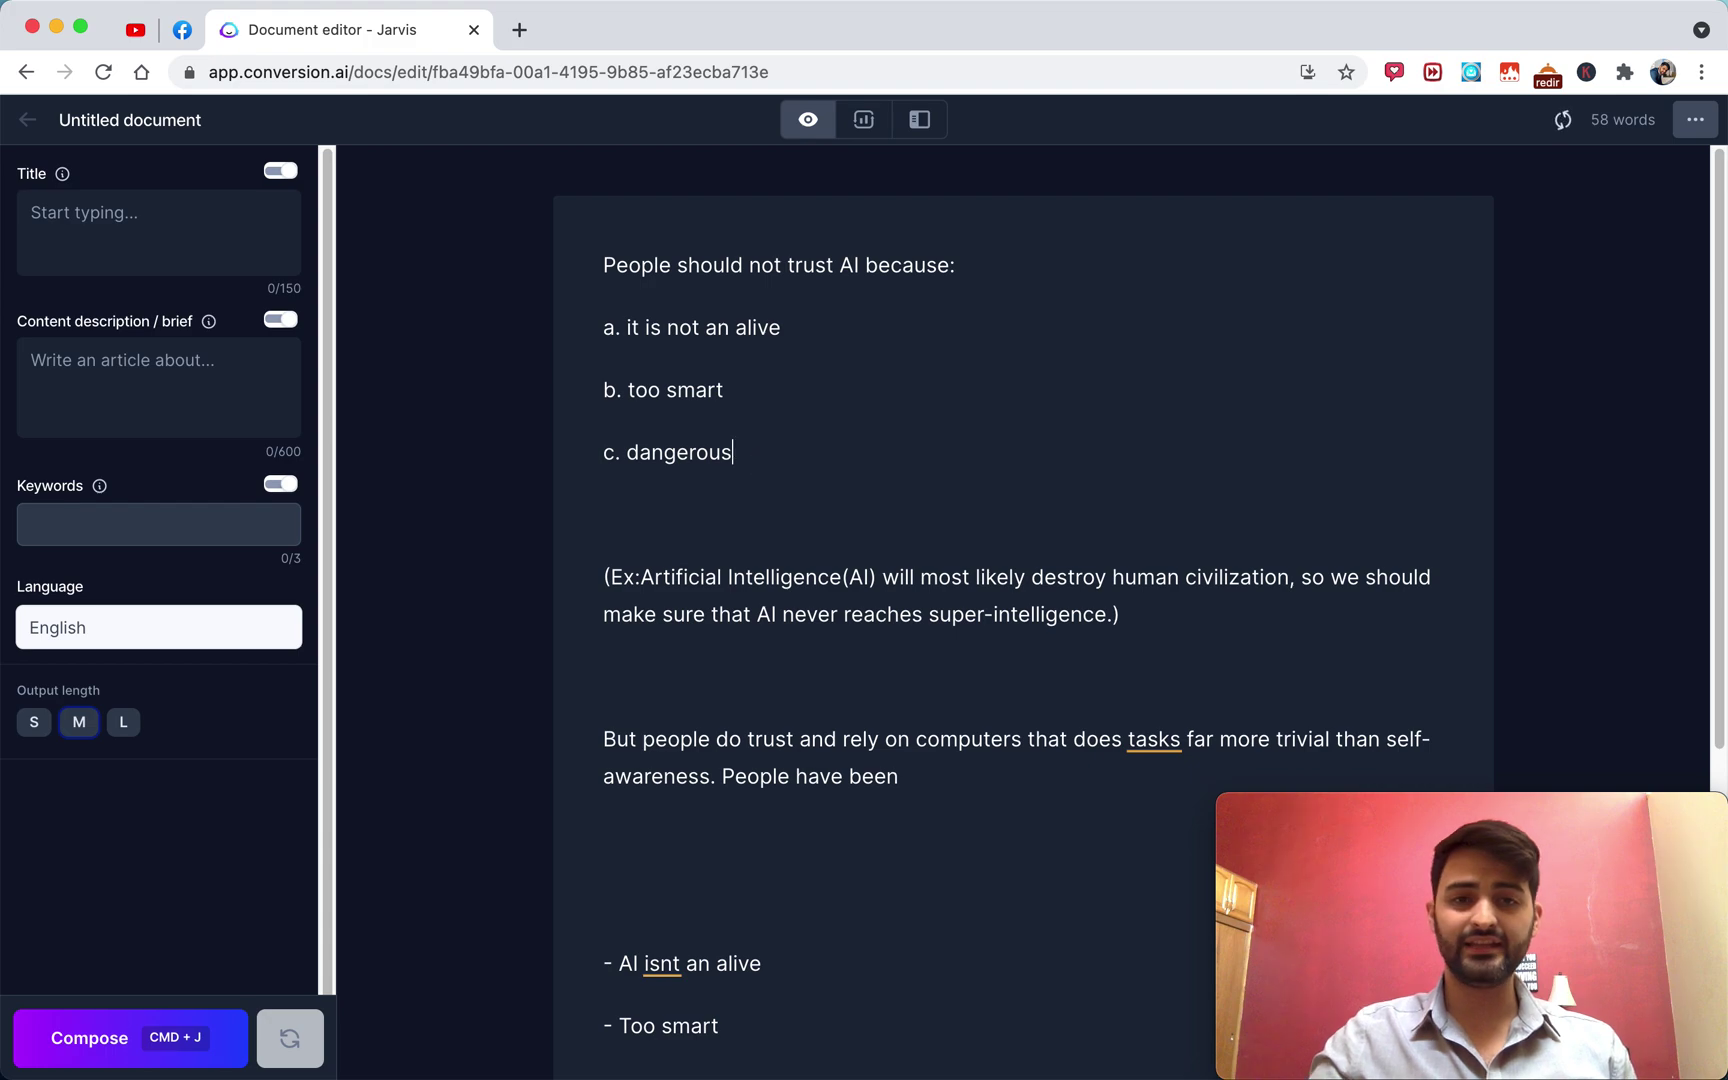
pyautogui.moveTo(783, 459); pyautogui.dragTo(524, 334)
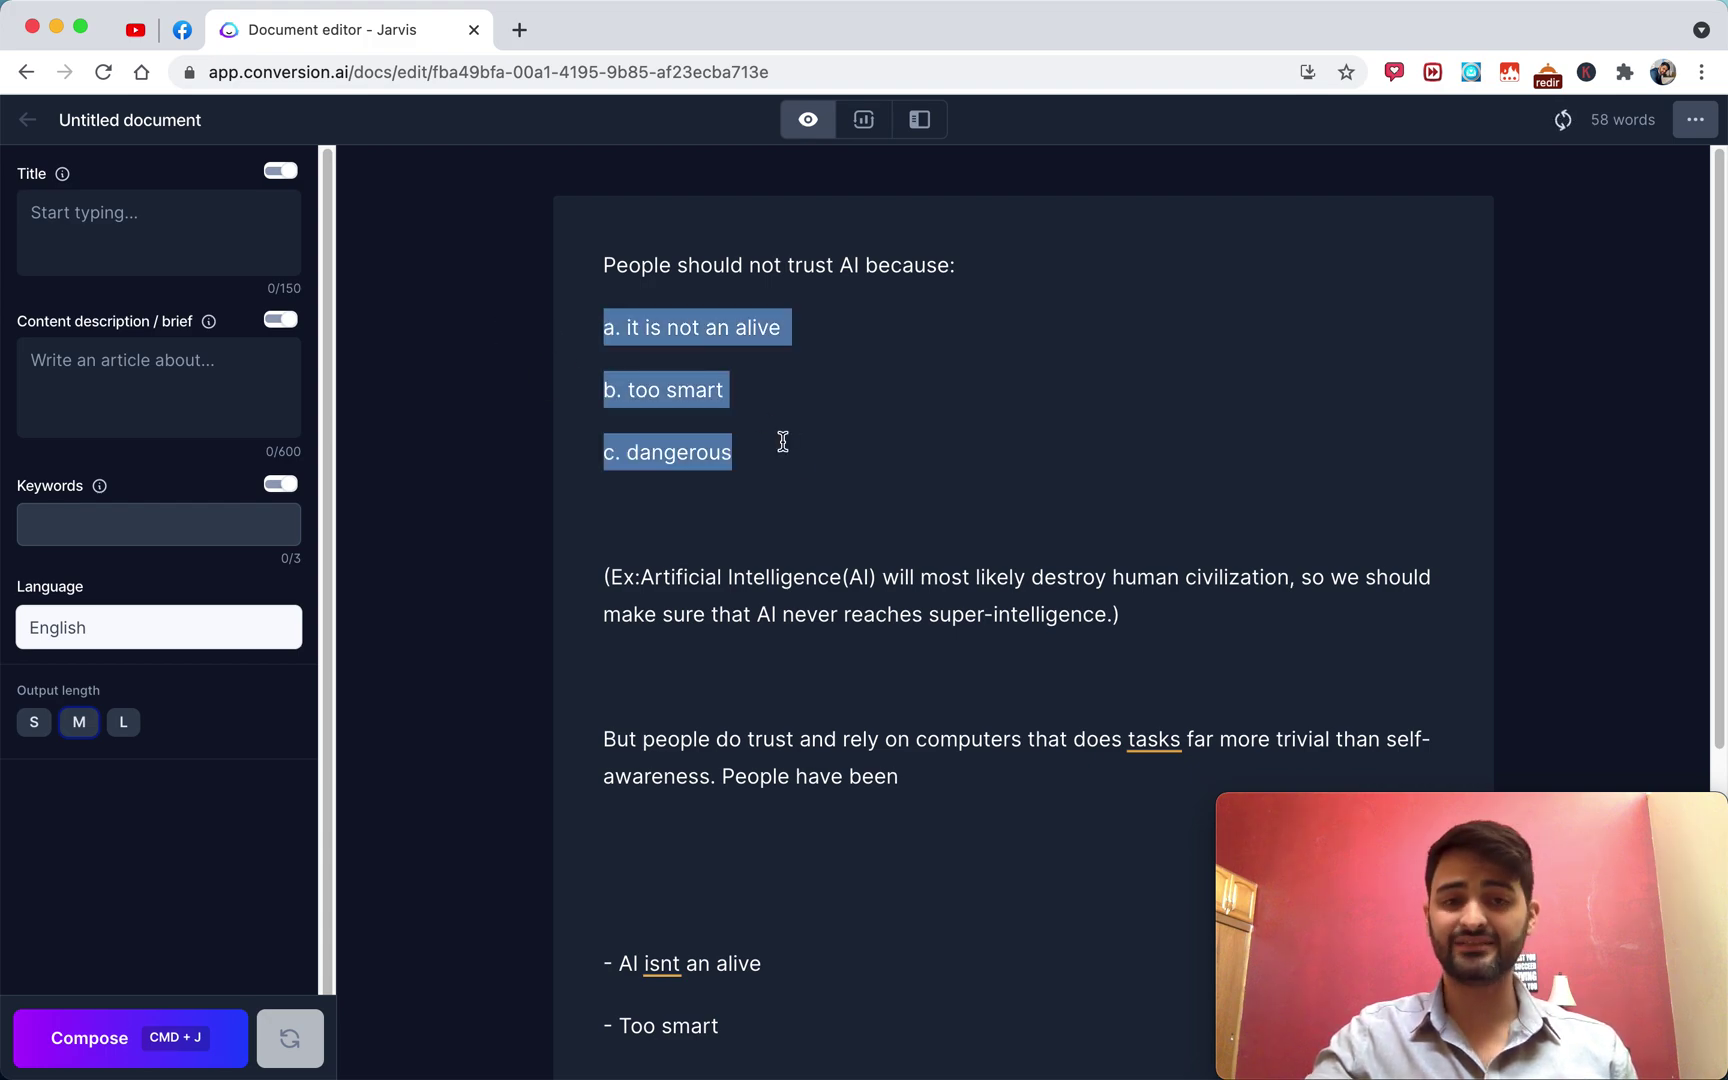
pyautogui.scroll(-3, 783, 445)
pyautogui.click(711, 729)
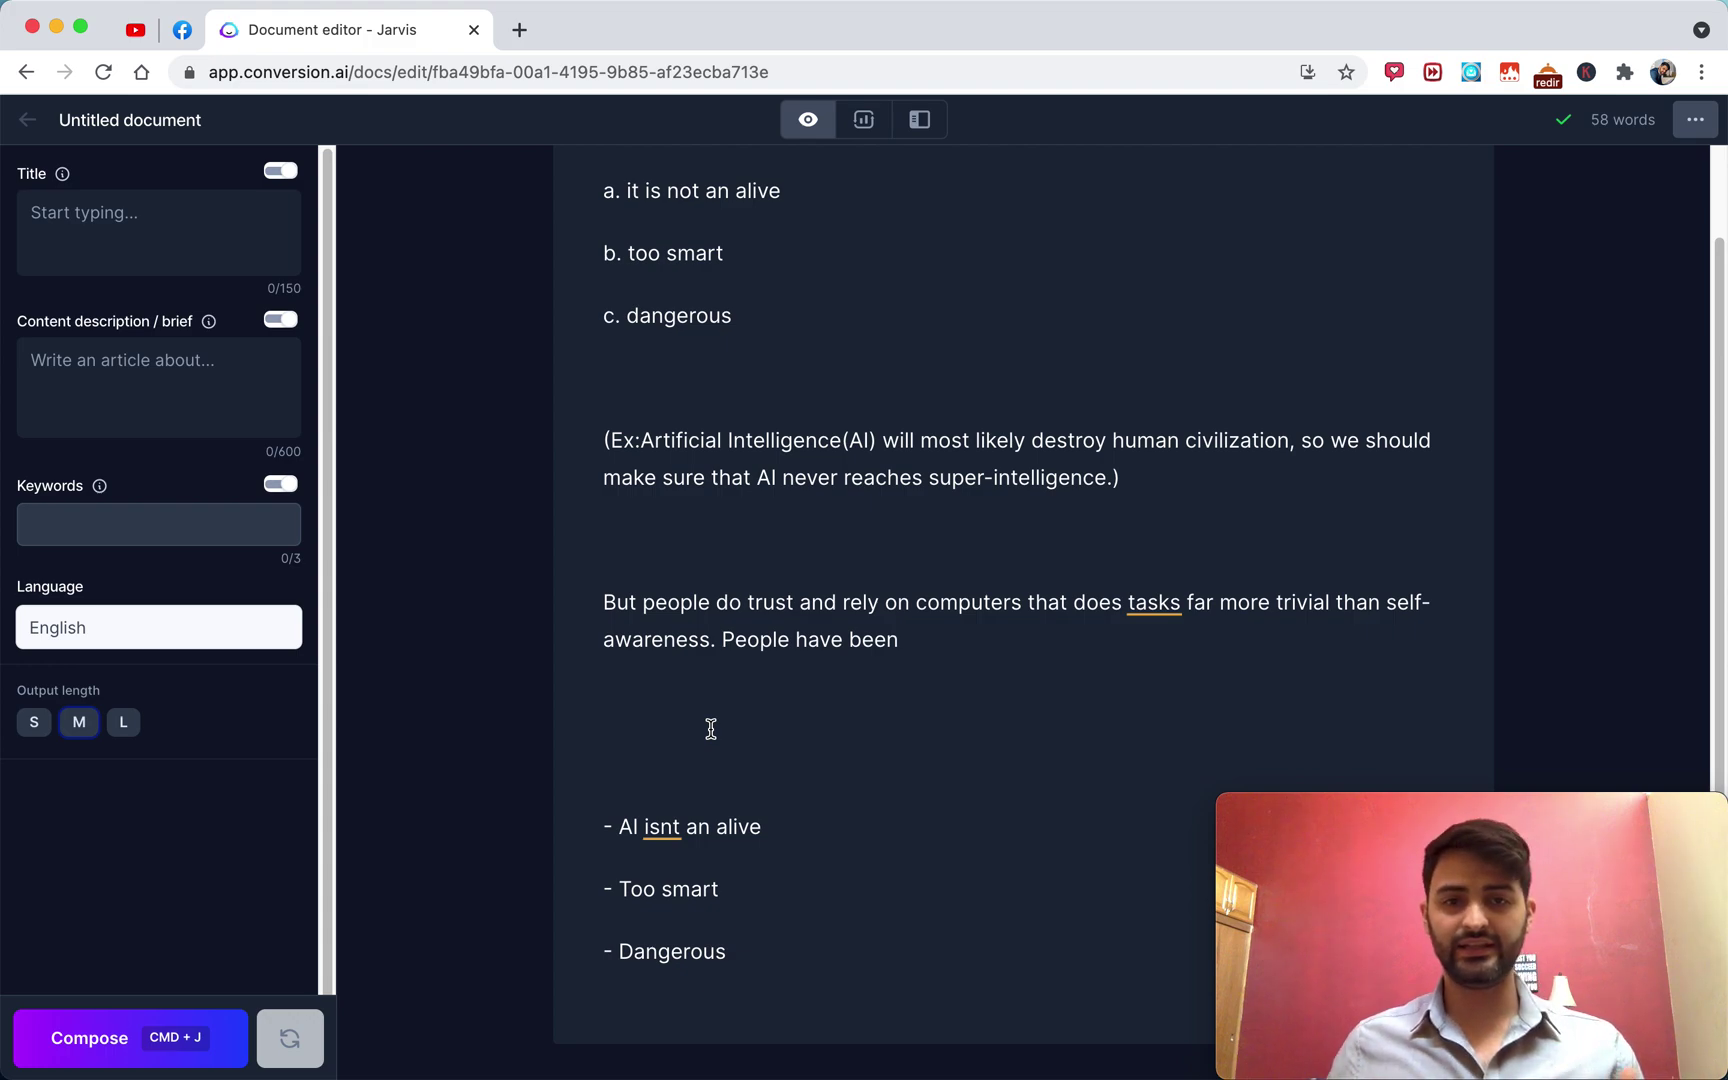
pyautogui.scroll(2, 717, 640)
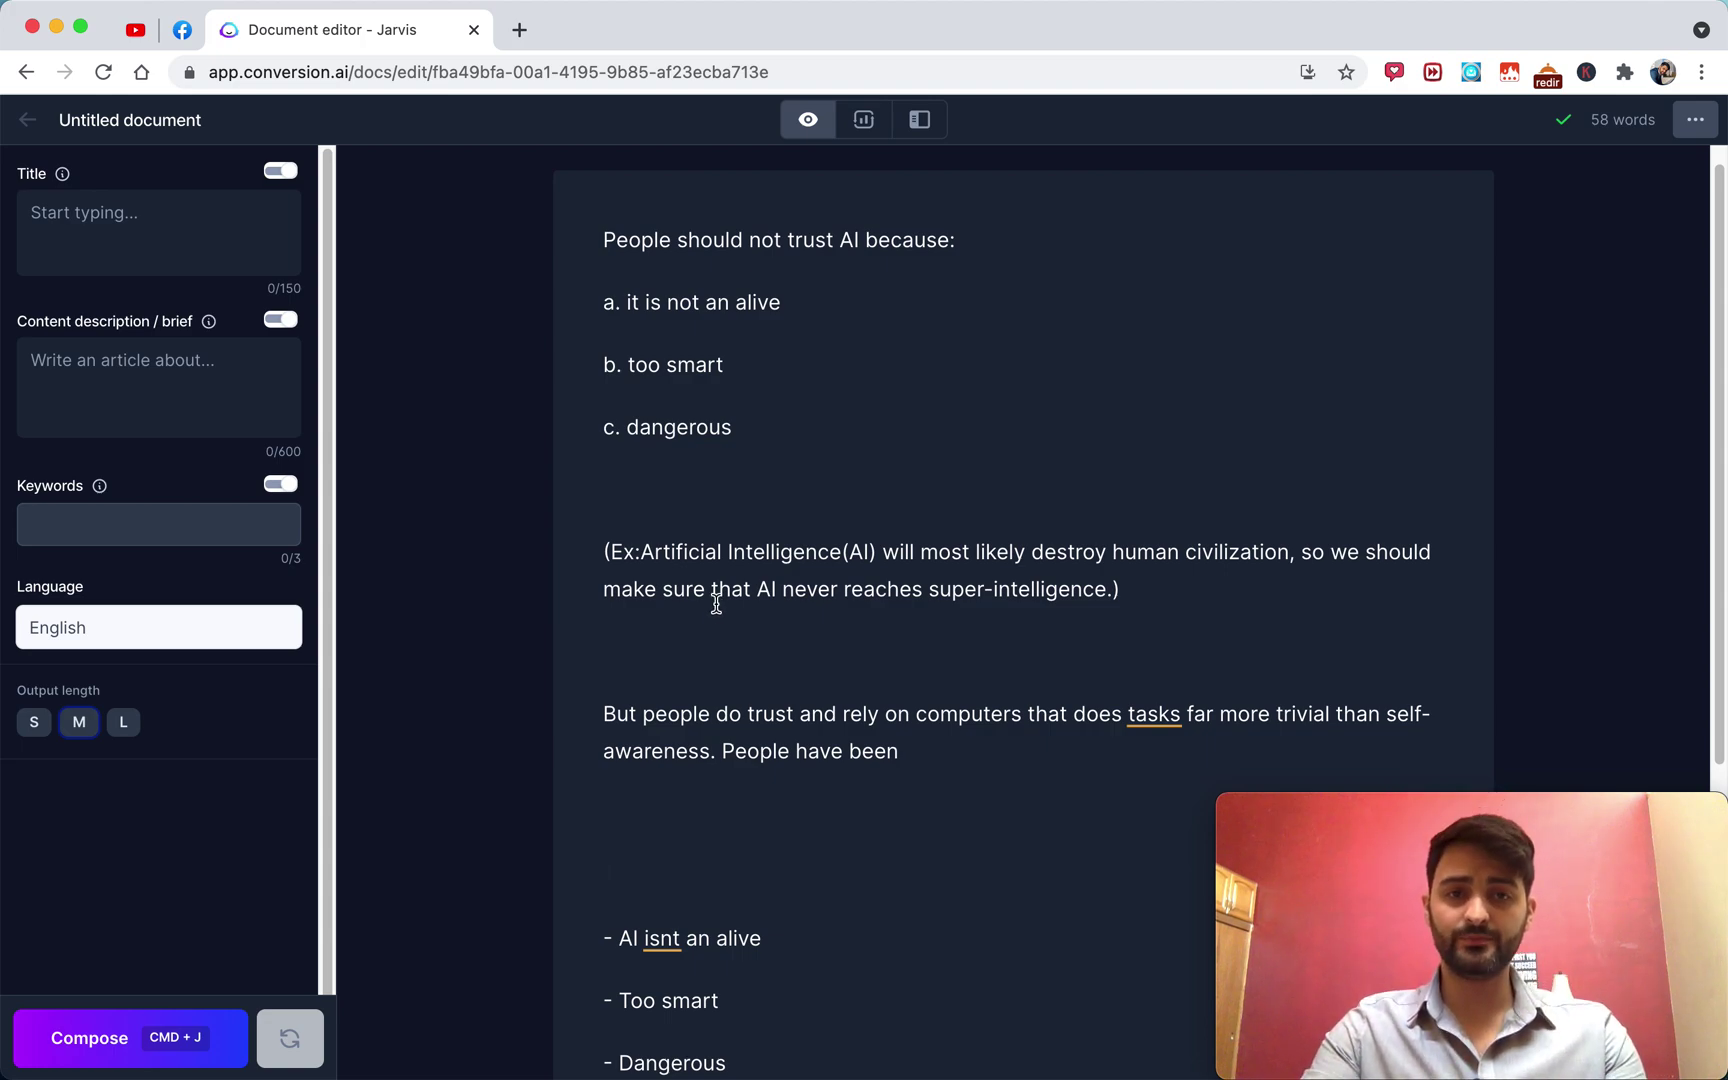
pyautogui.scroll(1, 710, 590)
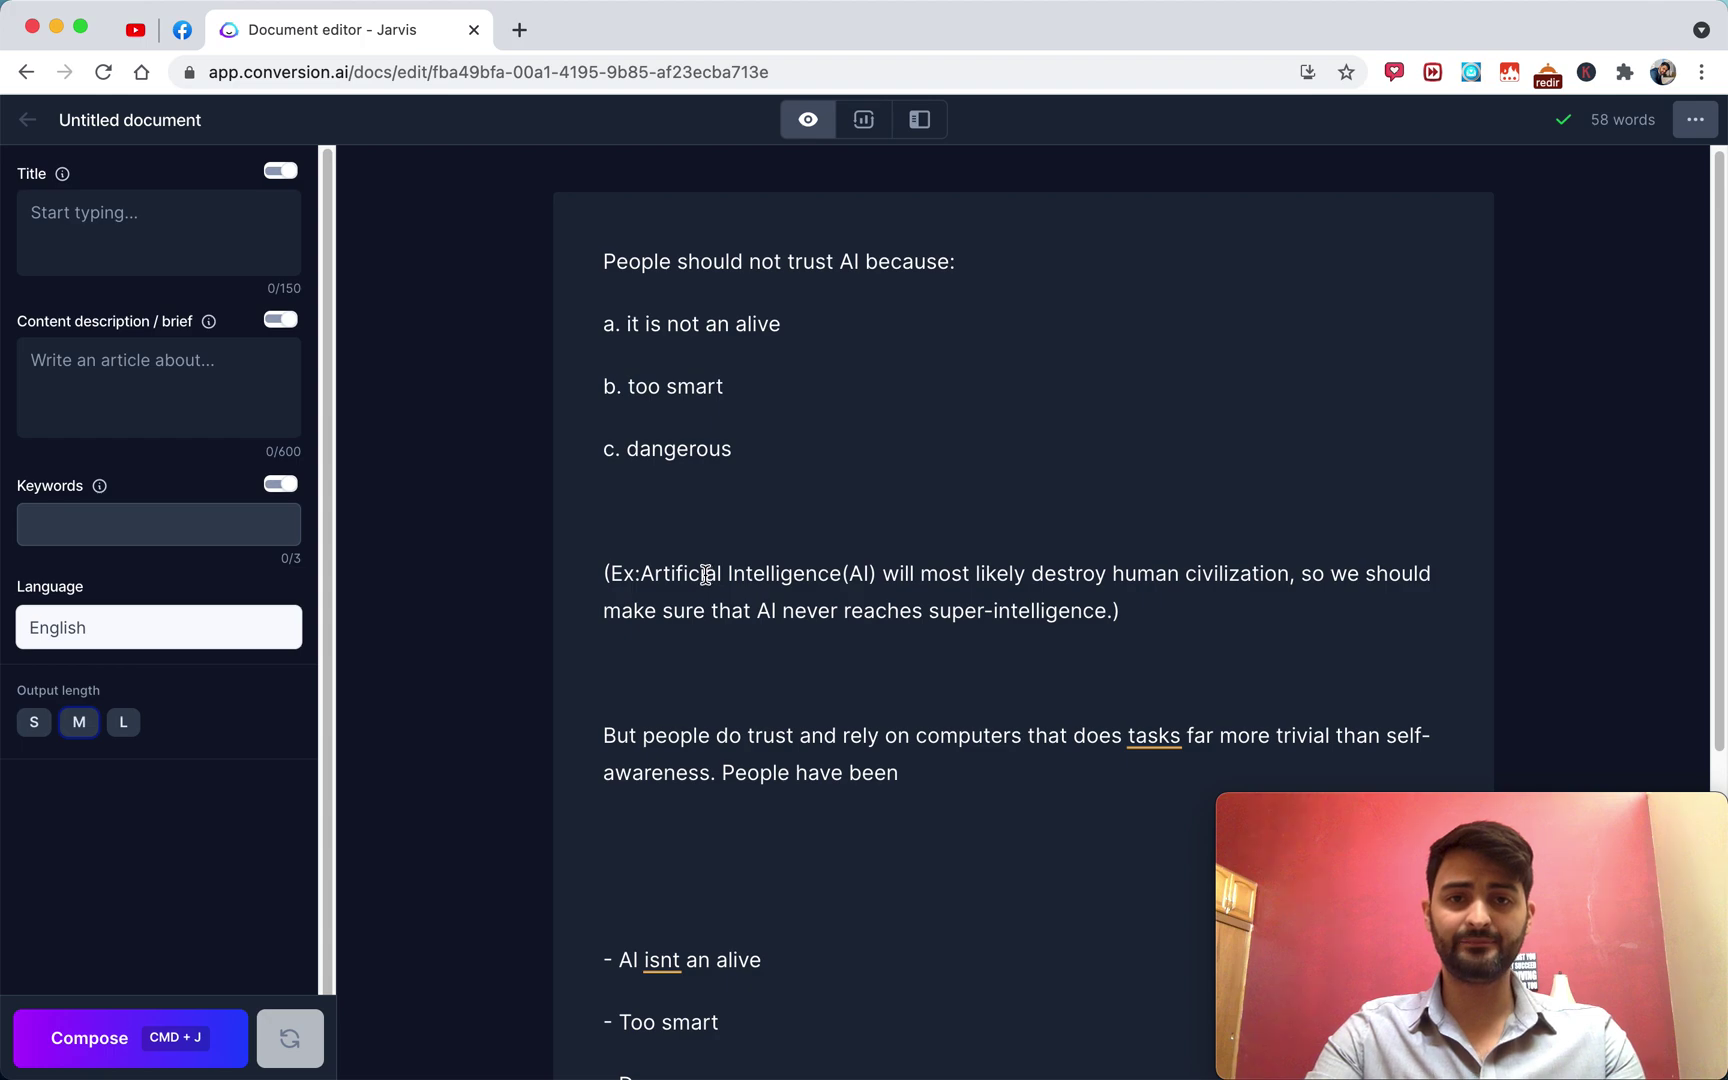
# Format the opening line "People should not trust AI because:" as a level 1 heading.
pyautogui.click(990, 260)
pyautogui.moveTo(990, 260); pyautogui.dragTo(570, 261)
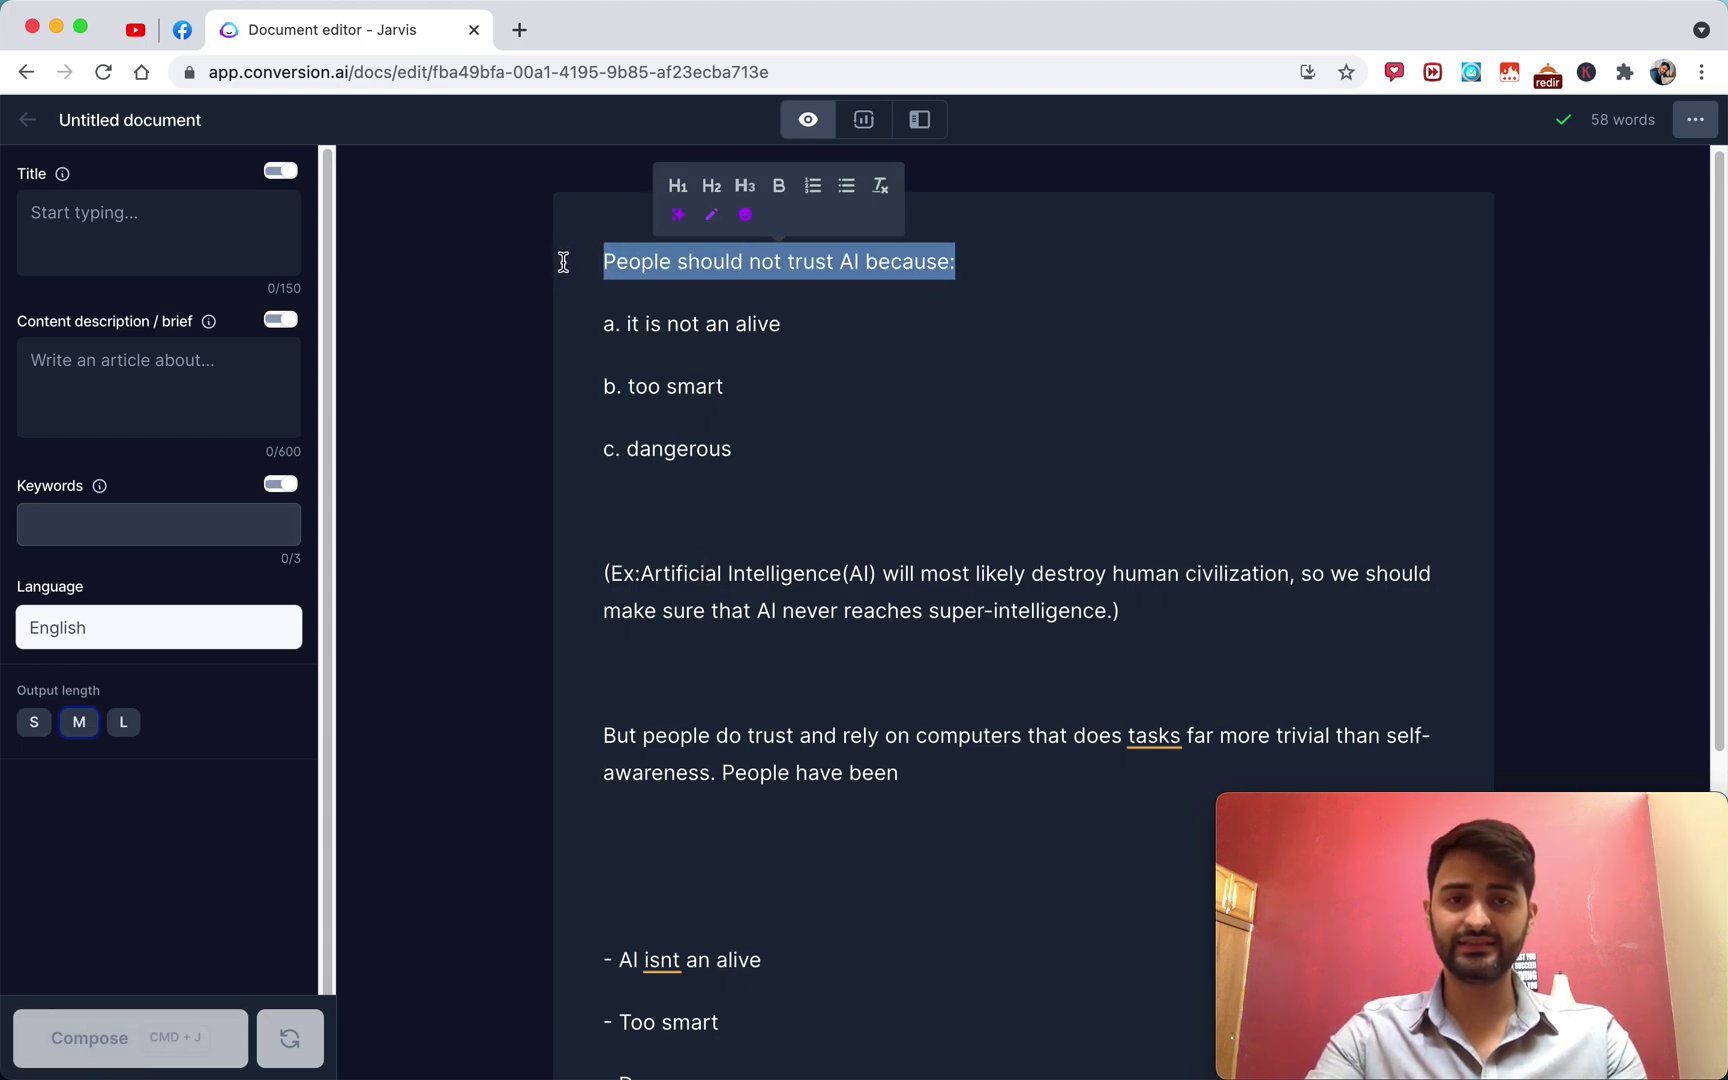
pyautogui.click(677, 186)
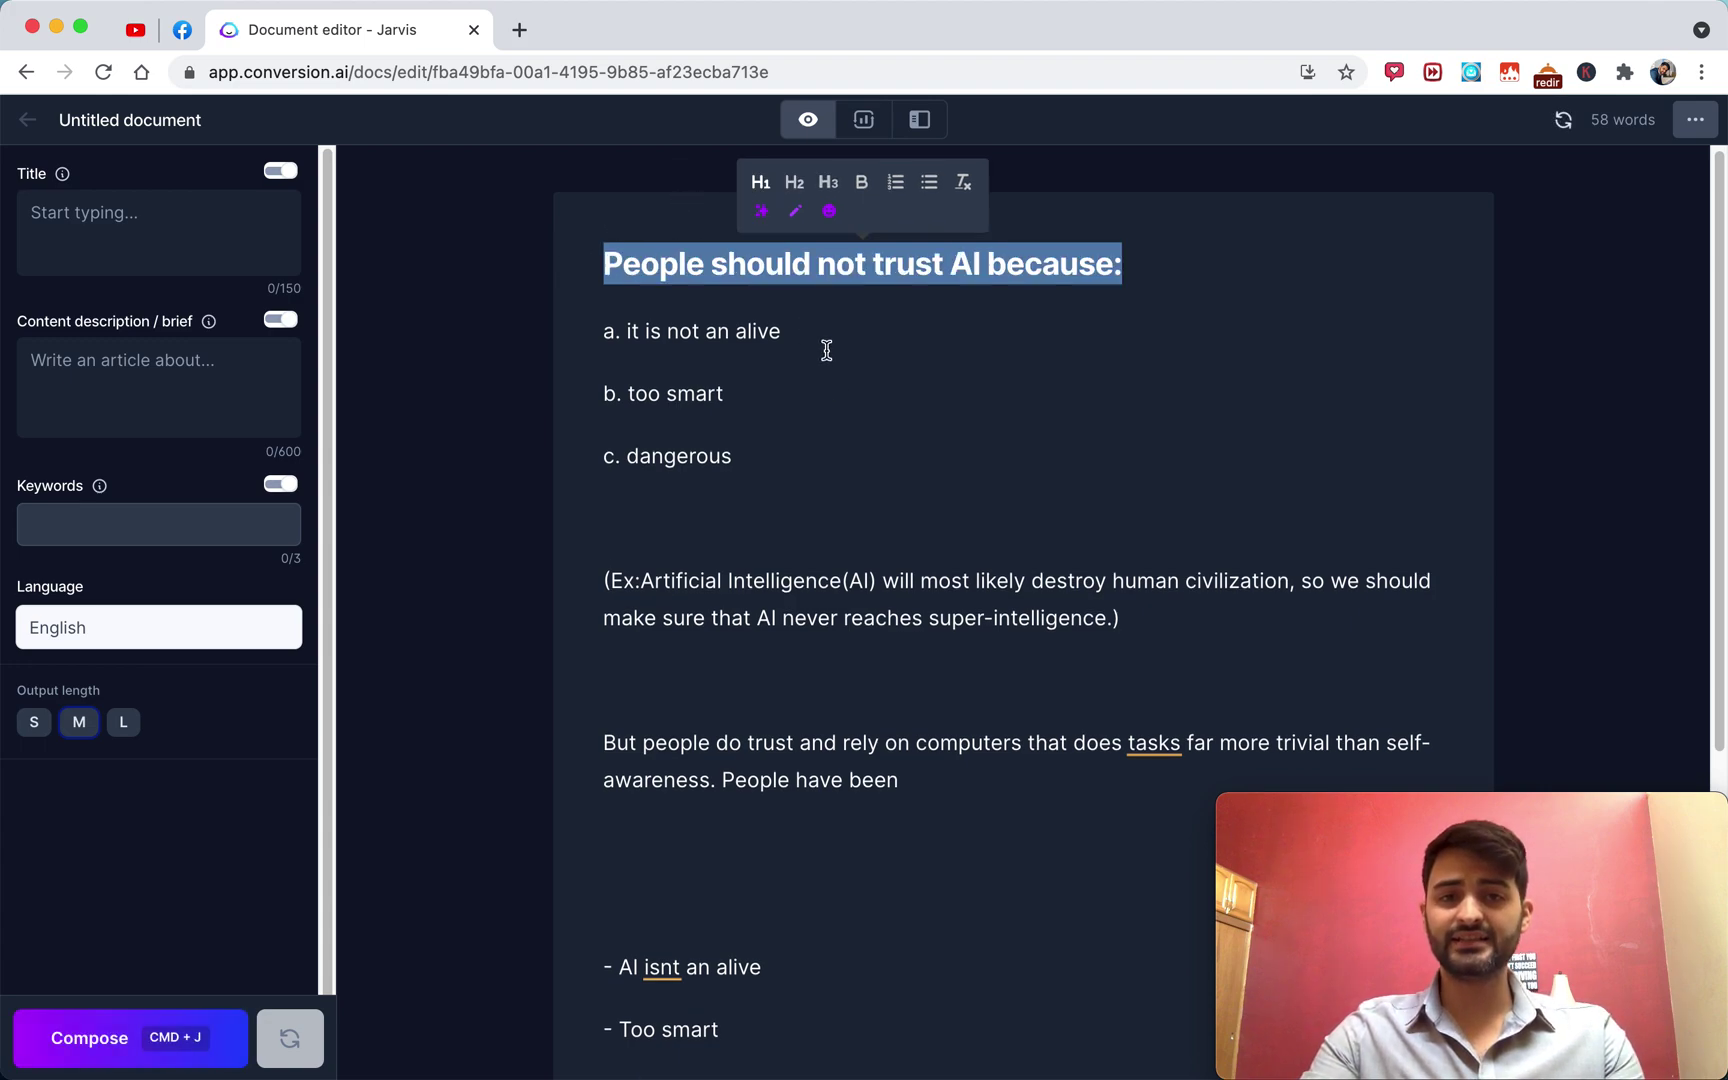
pyautogui.click(826, 330)
# Review the document's text and the heading format of its opening line.
pyautogui.scroll(-5, 849, 563)
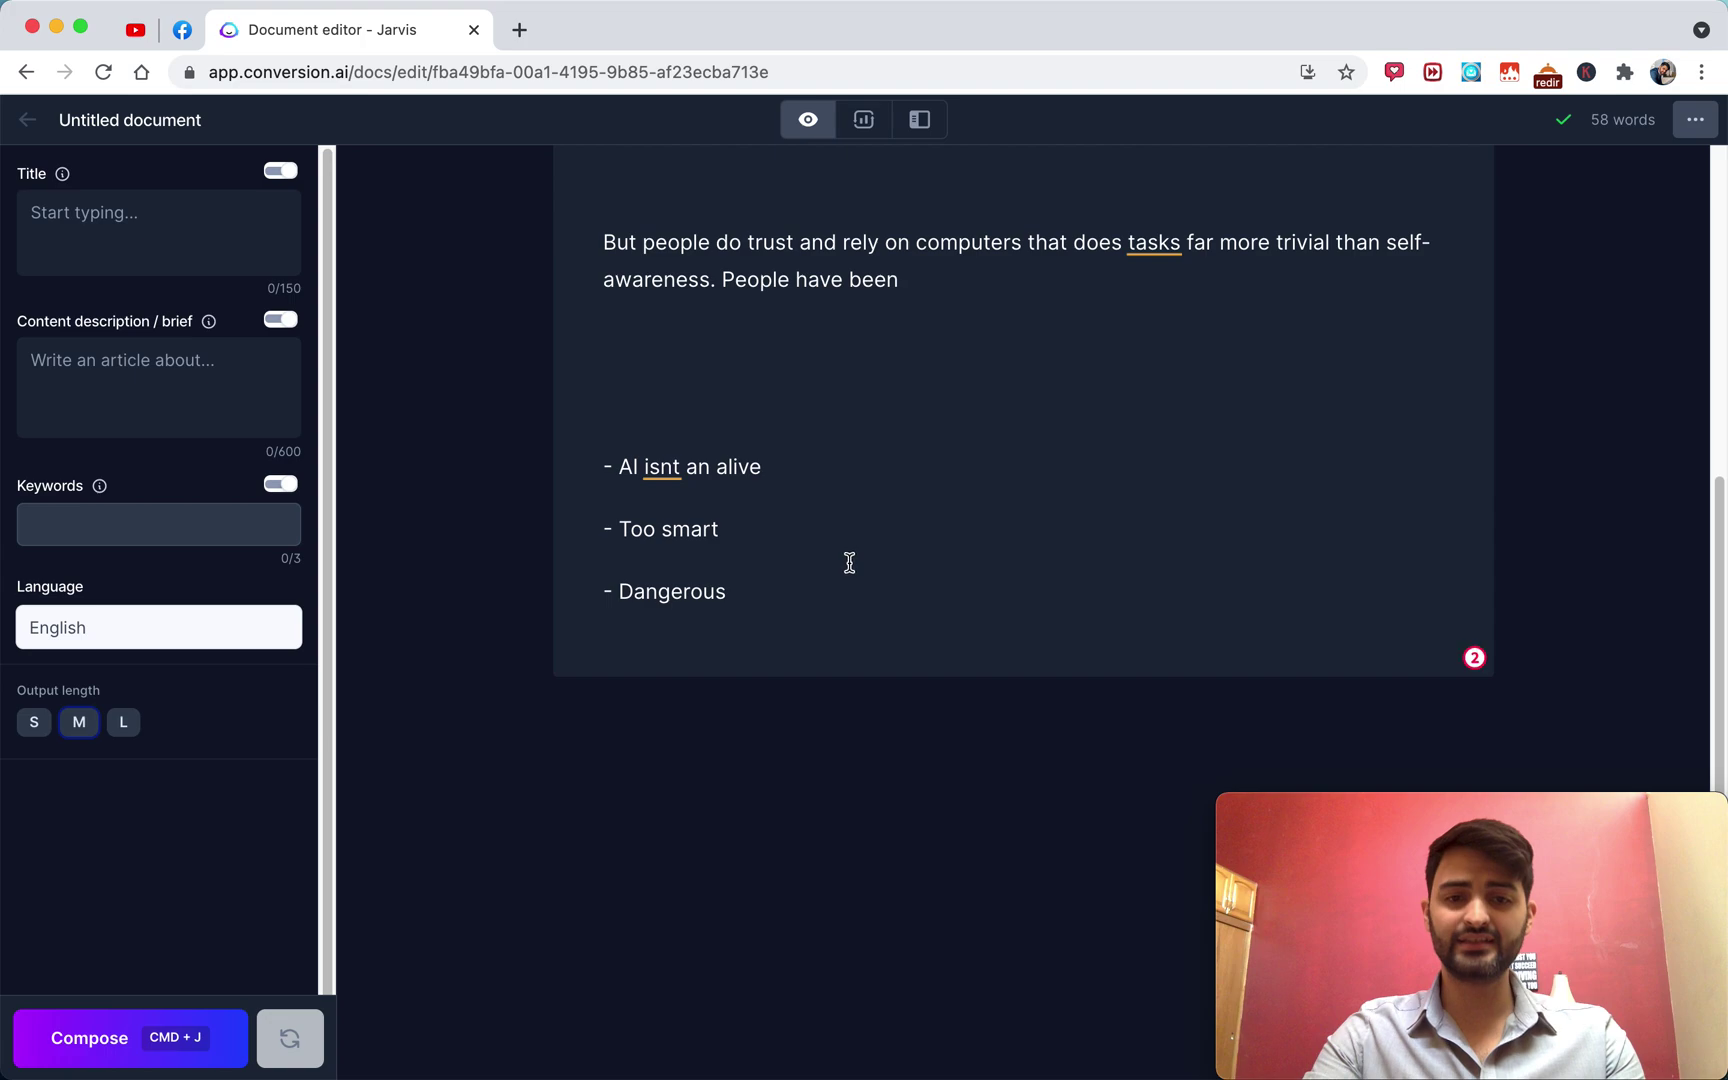
pyautogui.scroll(5, 849, 563)
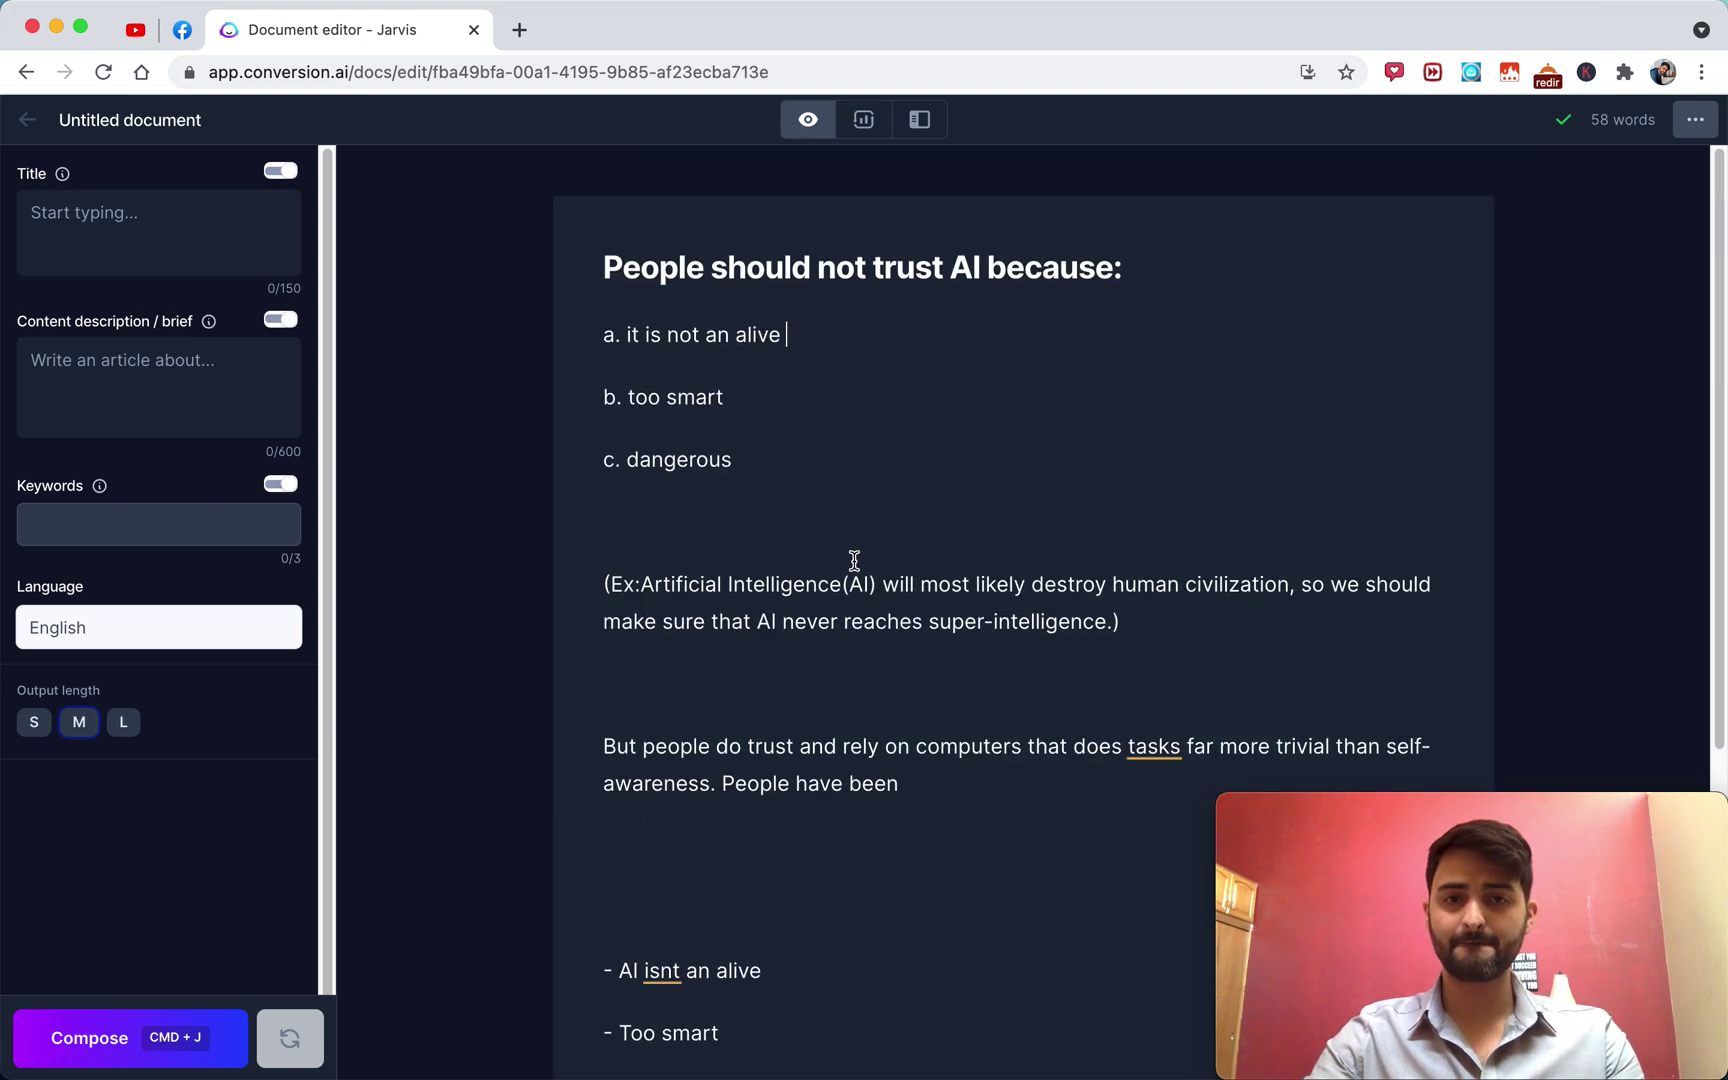
pyautogui.moveTo(620, 267); pyautogui.dragTo(1161, 302)
pyautogui.click(968, 445)
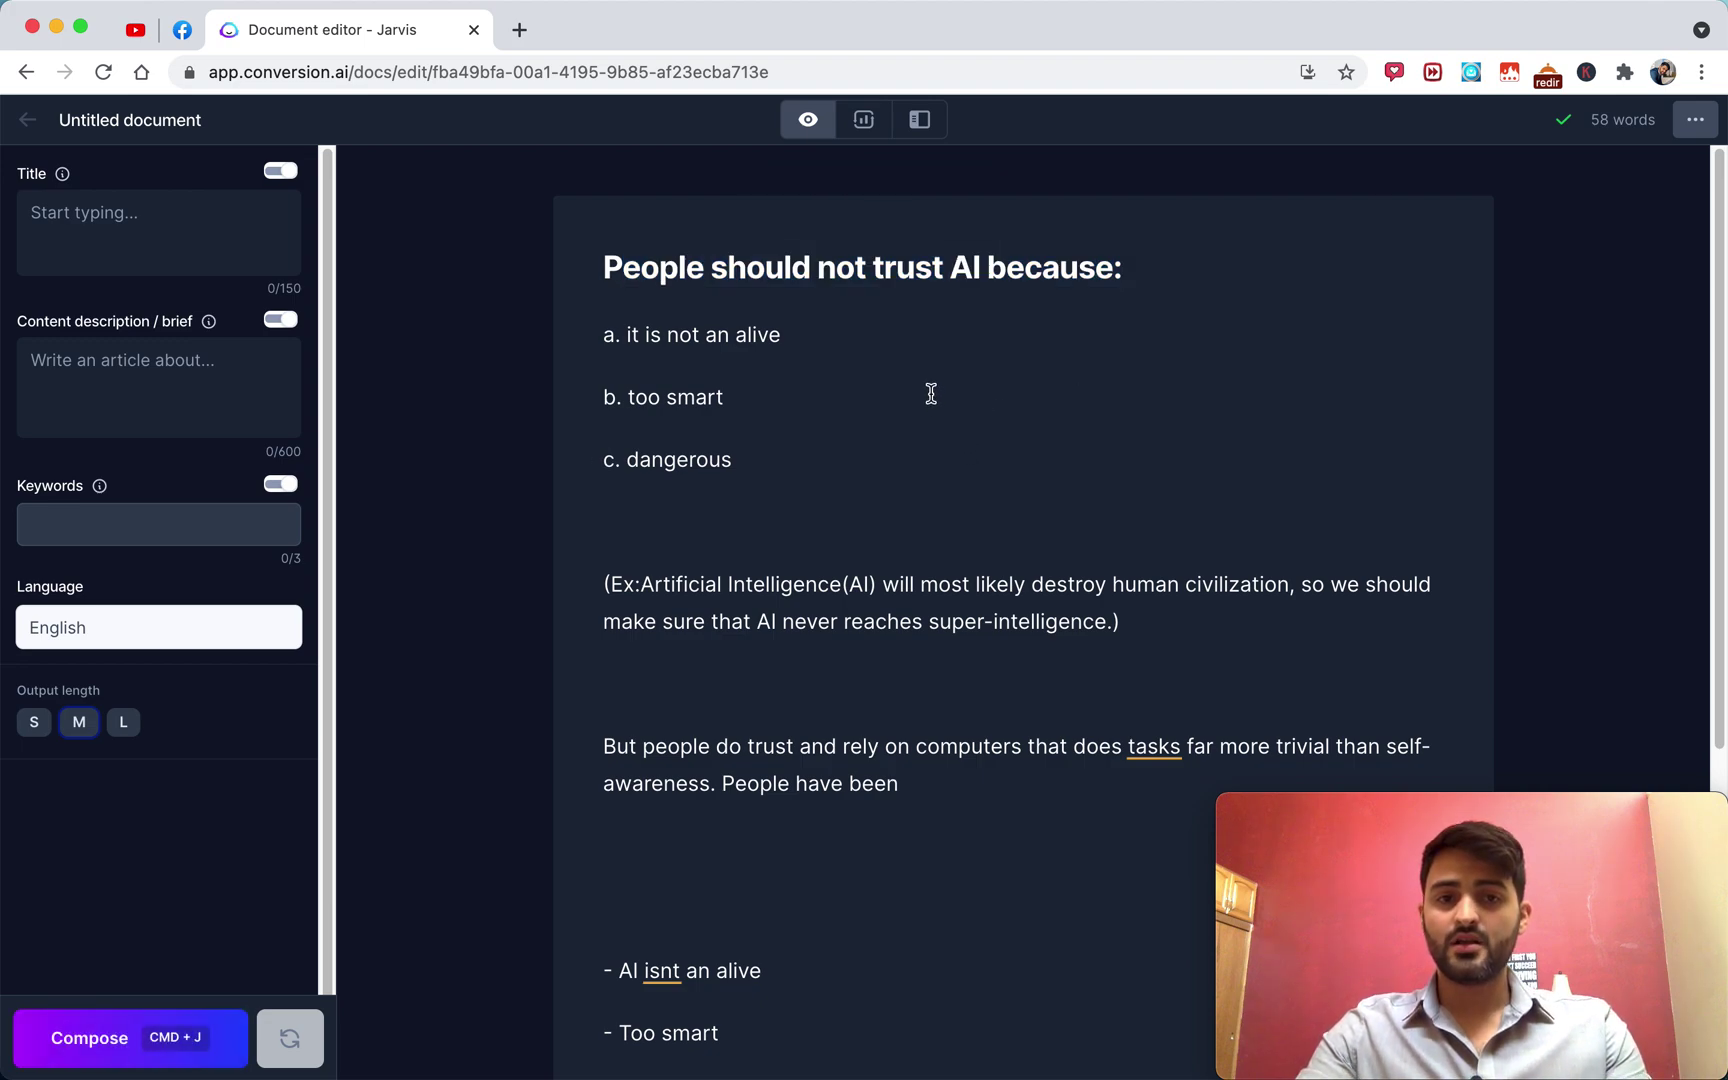
pyautogui.scroll(-1, 952, 509)
pyautogui.scroll(1, 953, 510)
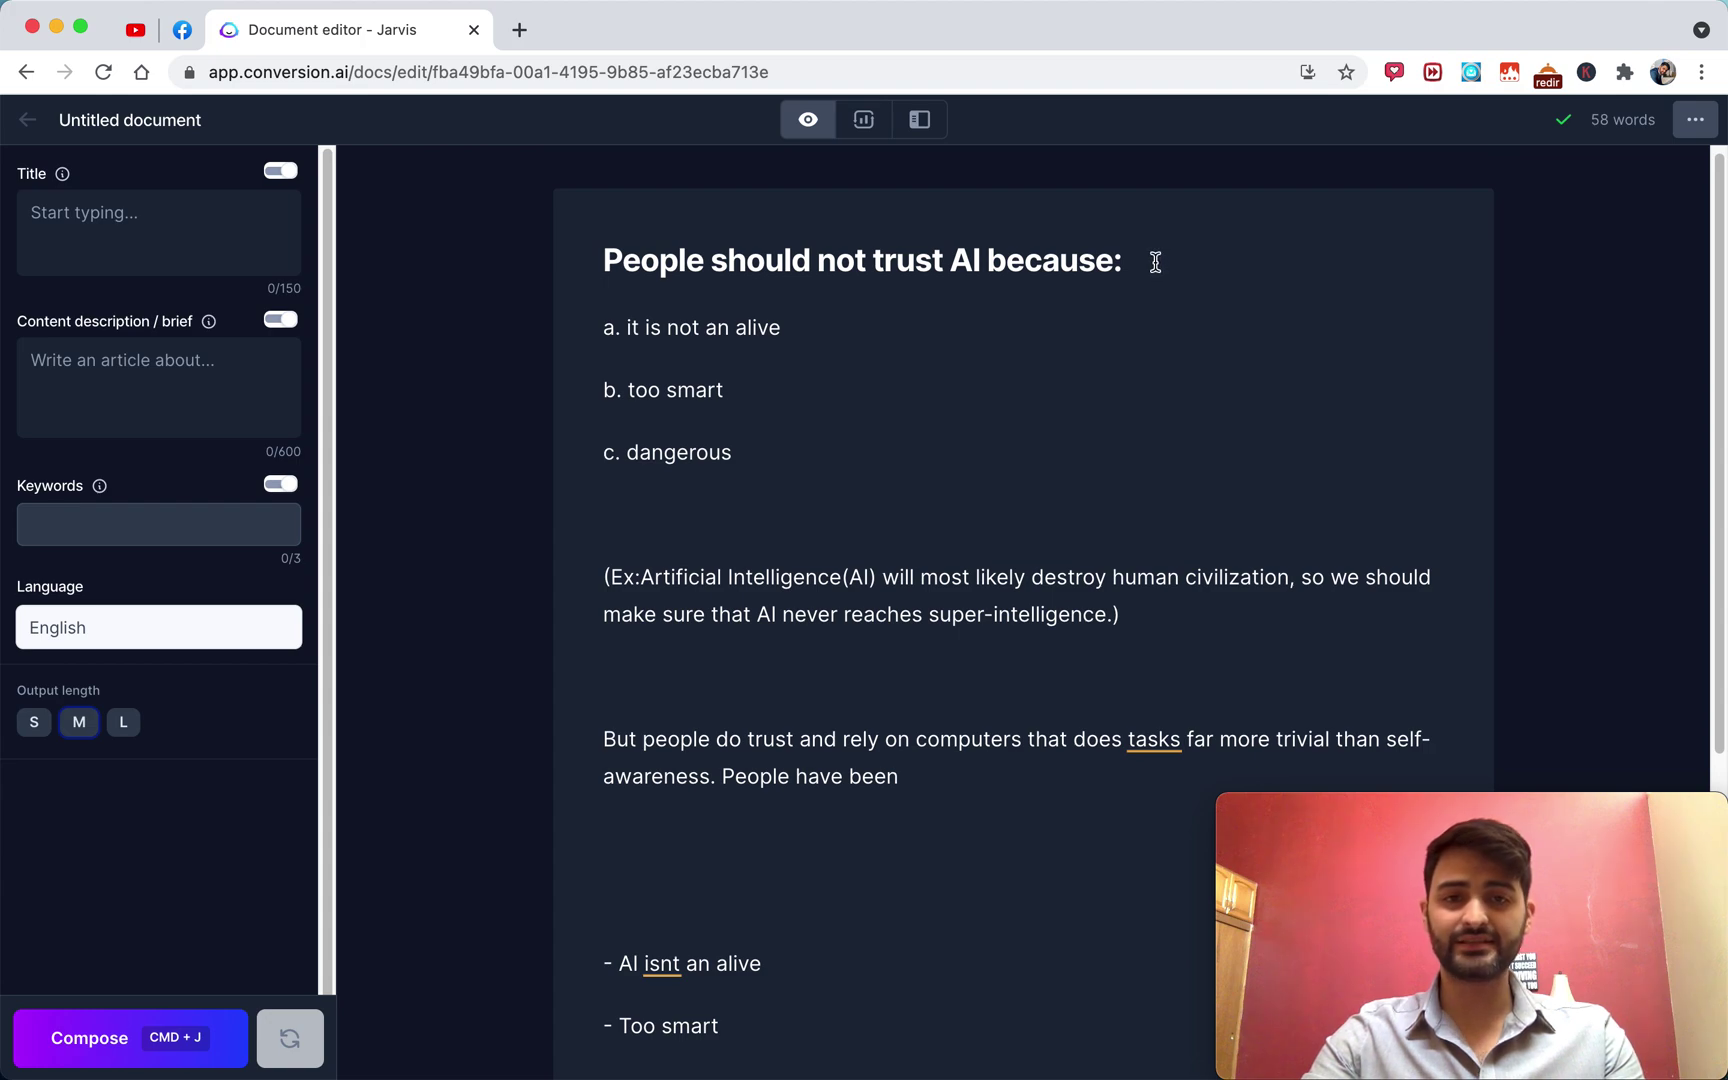
pyautogui.moveTo(1154, 262); pyautogui.dragTo(581, 261)
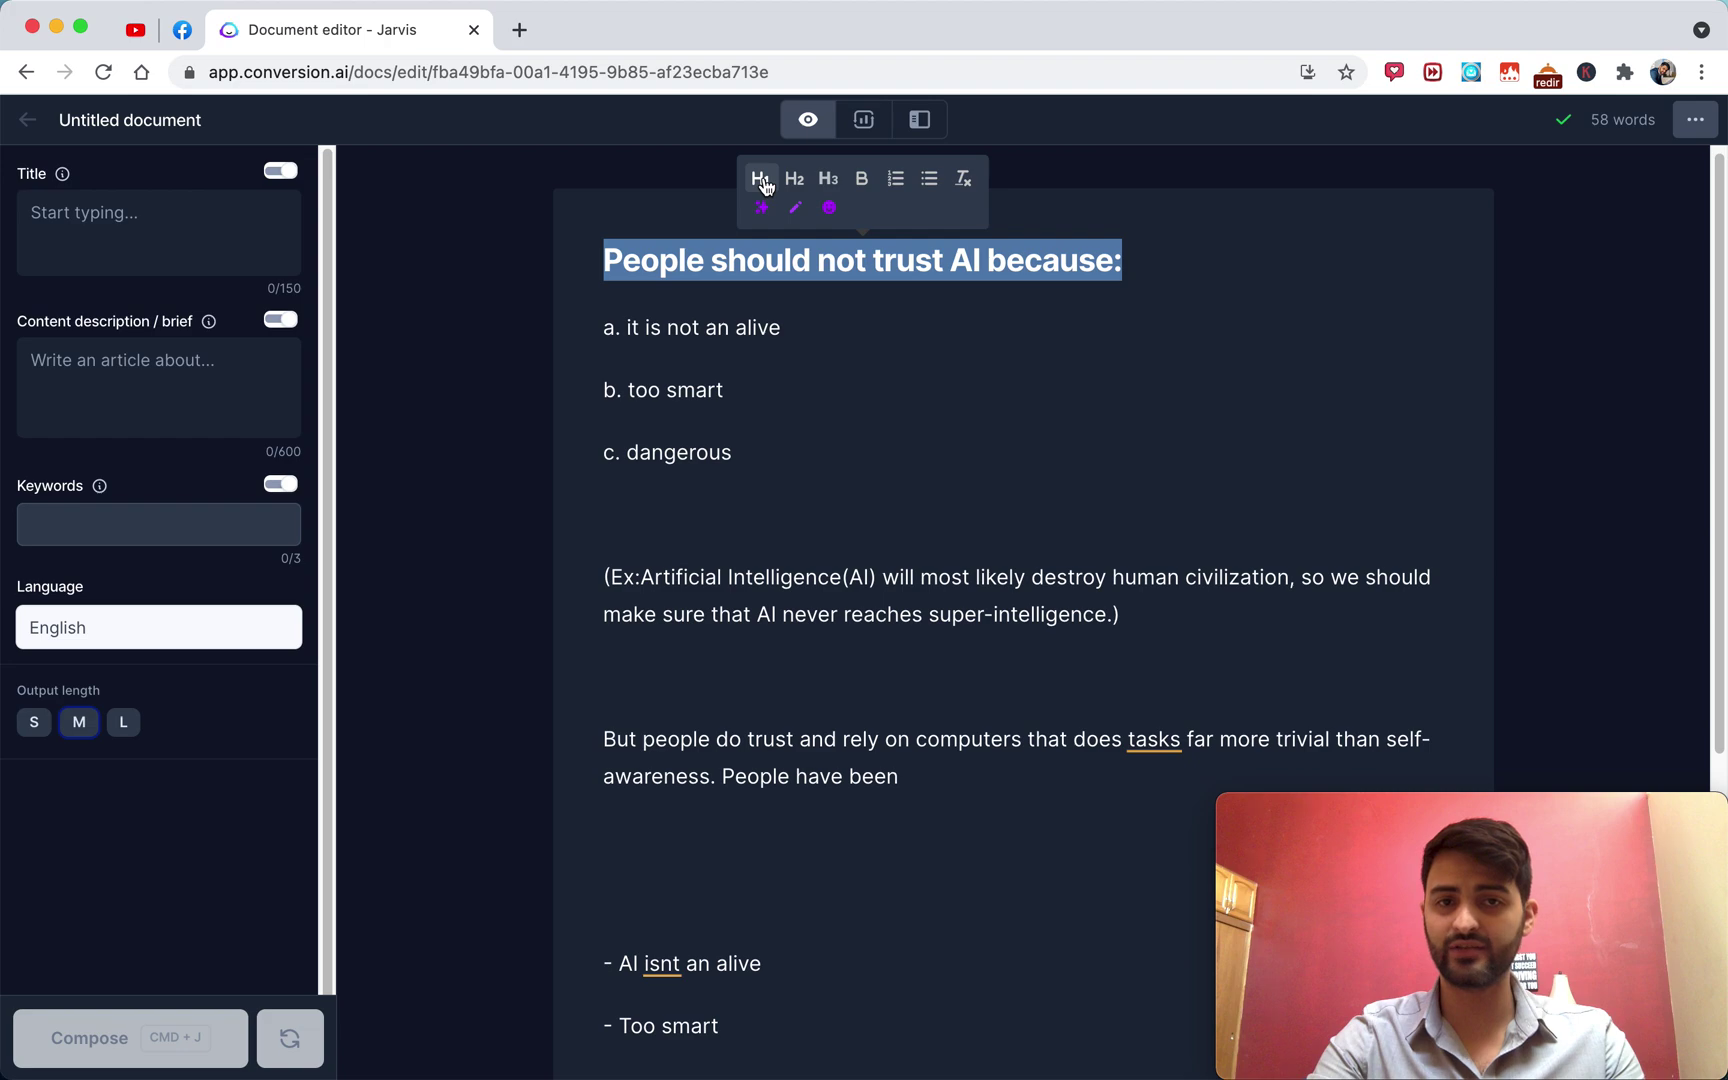
pyautogui.click(839, 328)
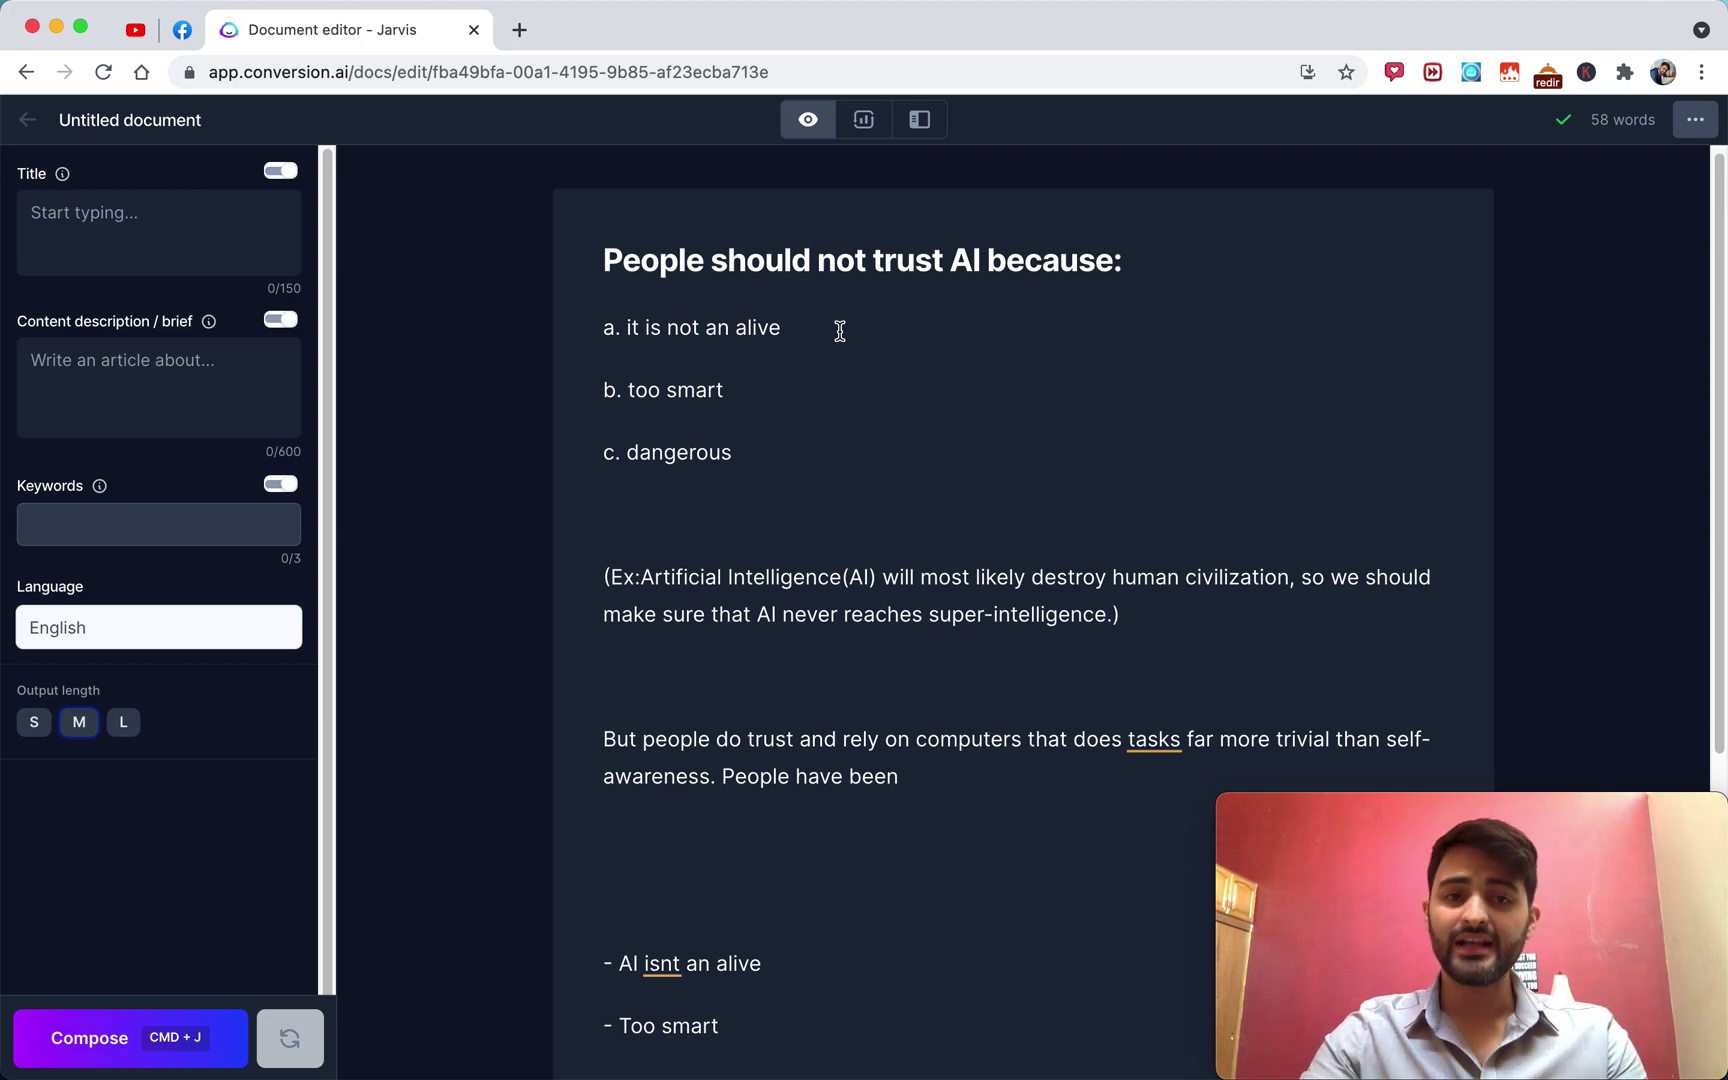
# Format points a, b and c ("it is not an alive", "too smart", "dangerous") as level 2 headings.
pyautogui.moveTo(837, 330); pyautogui.dragTo(601, 323)
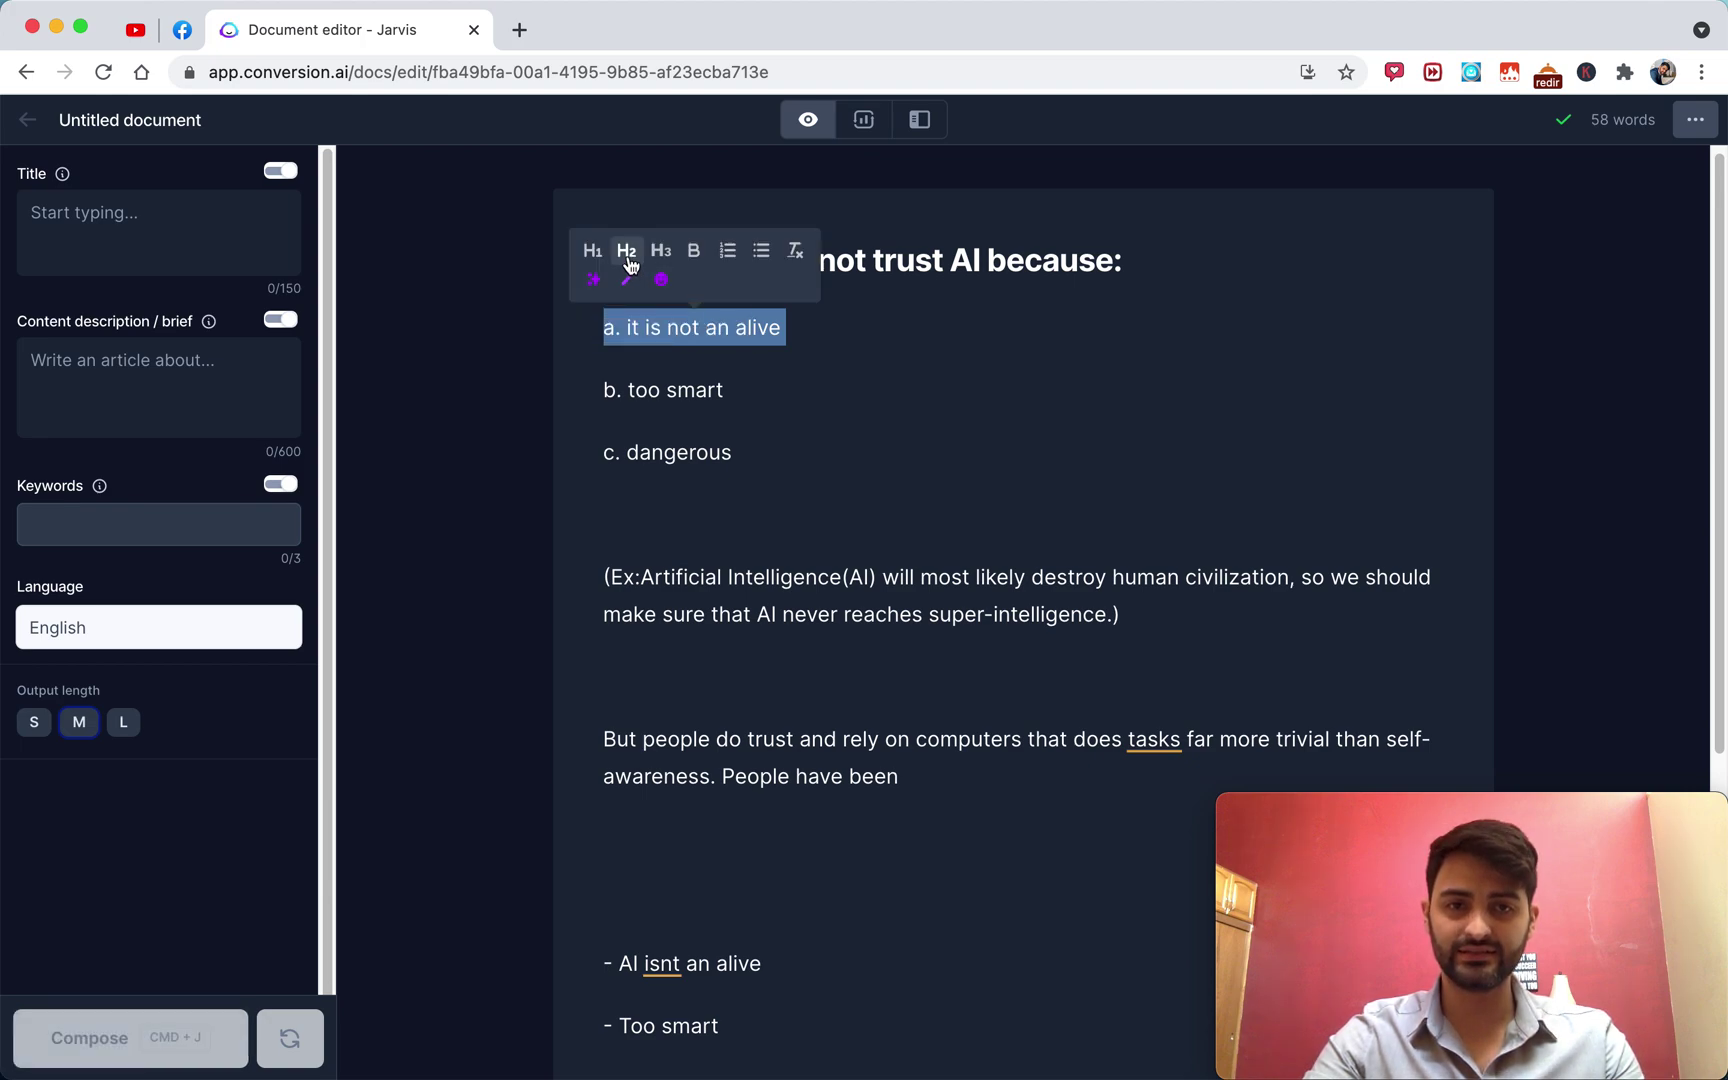
pyautogui.click(629, 263)
pyautogui.moveTo(756, 389); pyautogui.dragTo(571, 389)
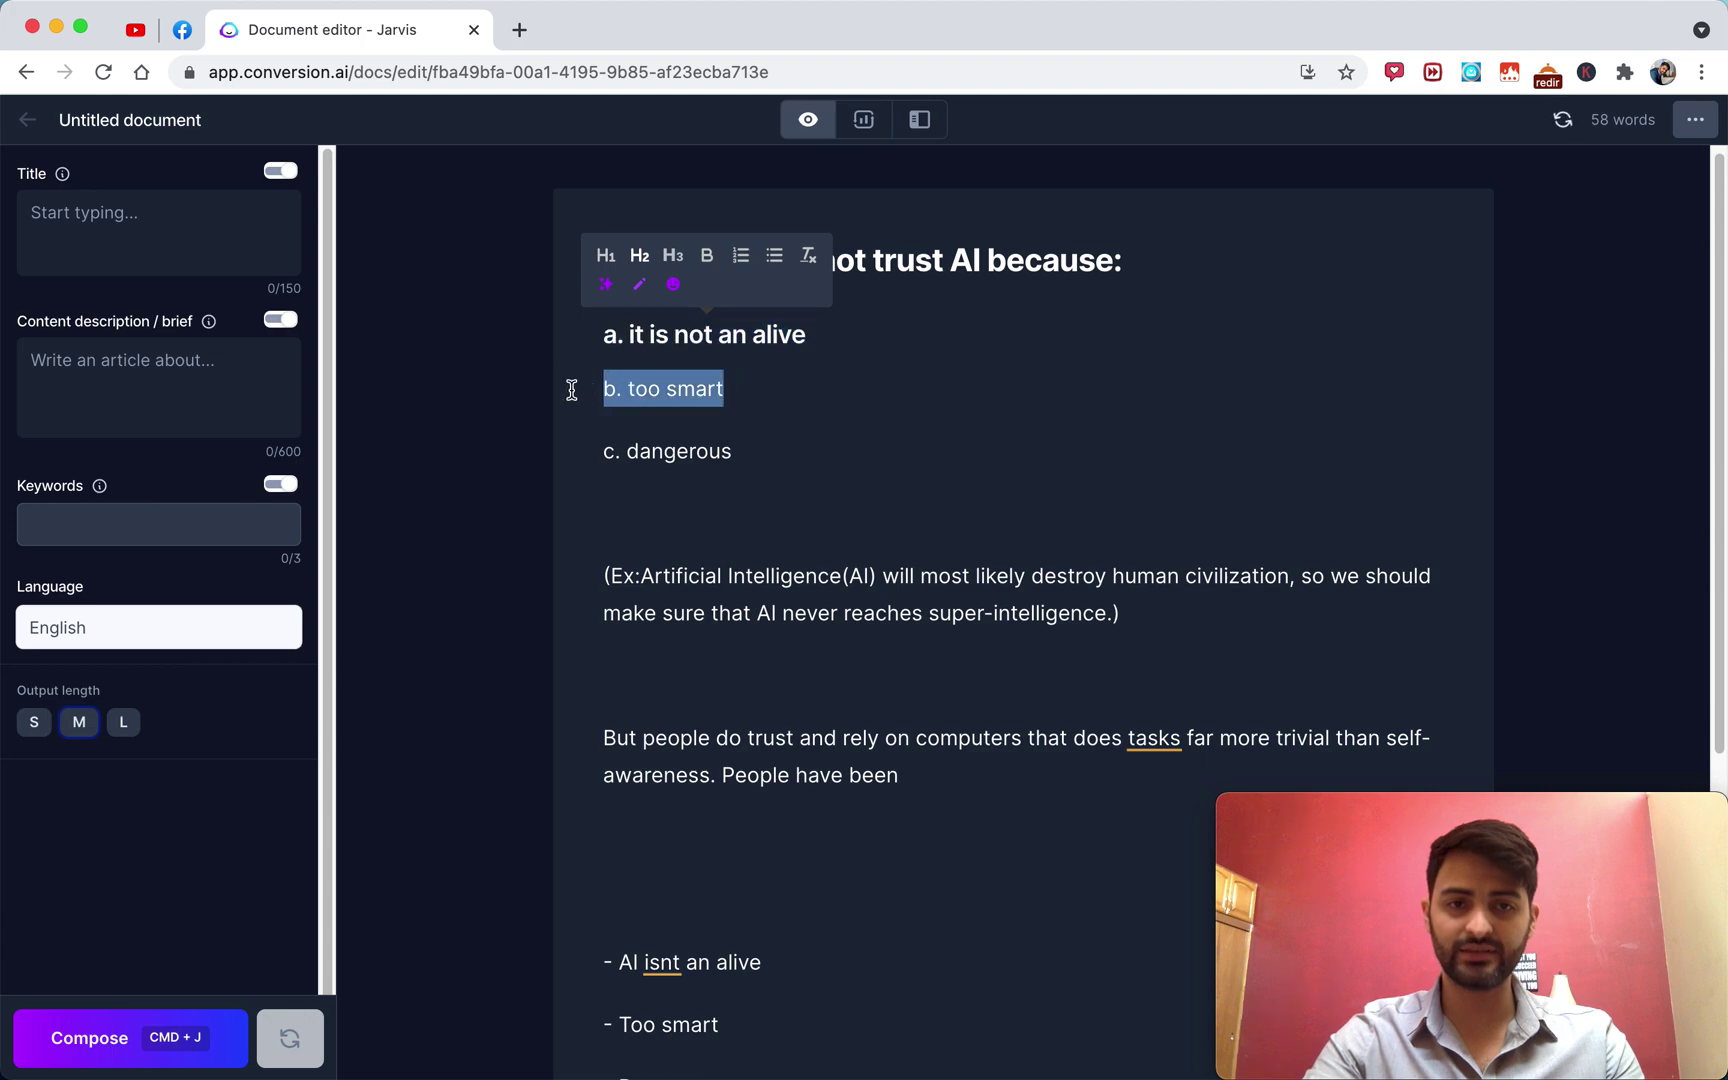
pyautogui.click(610, 306)
pyautogui.click(650, 432)
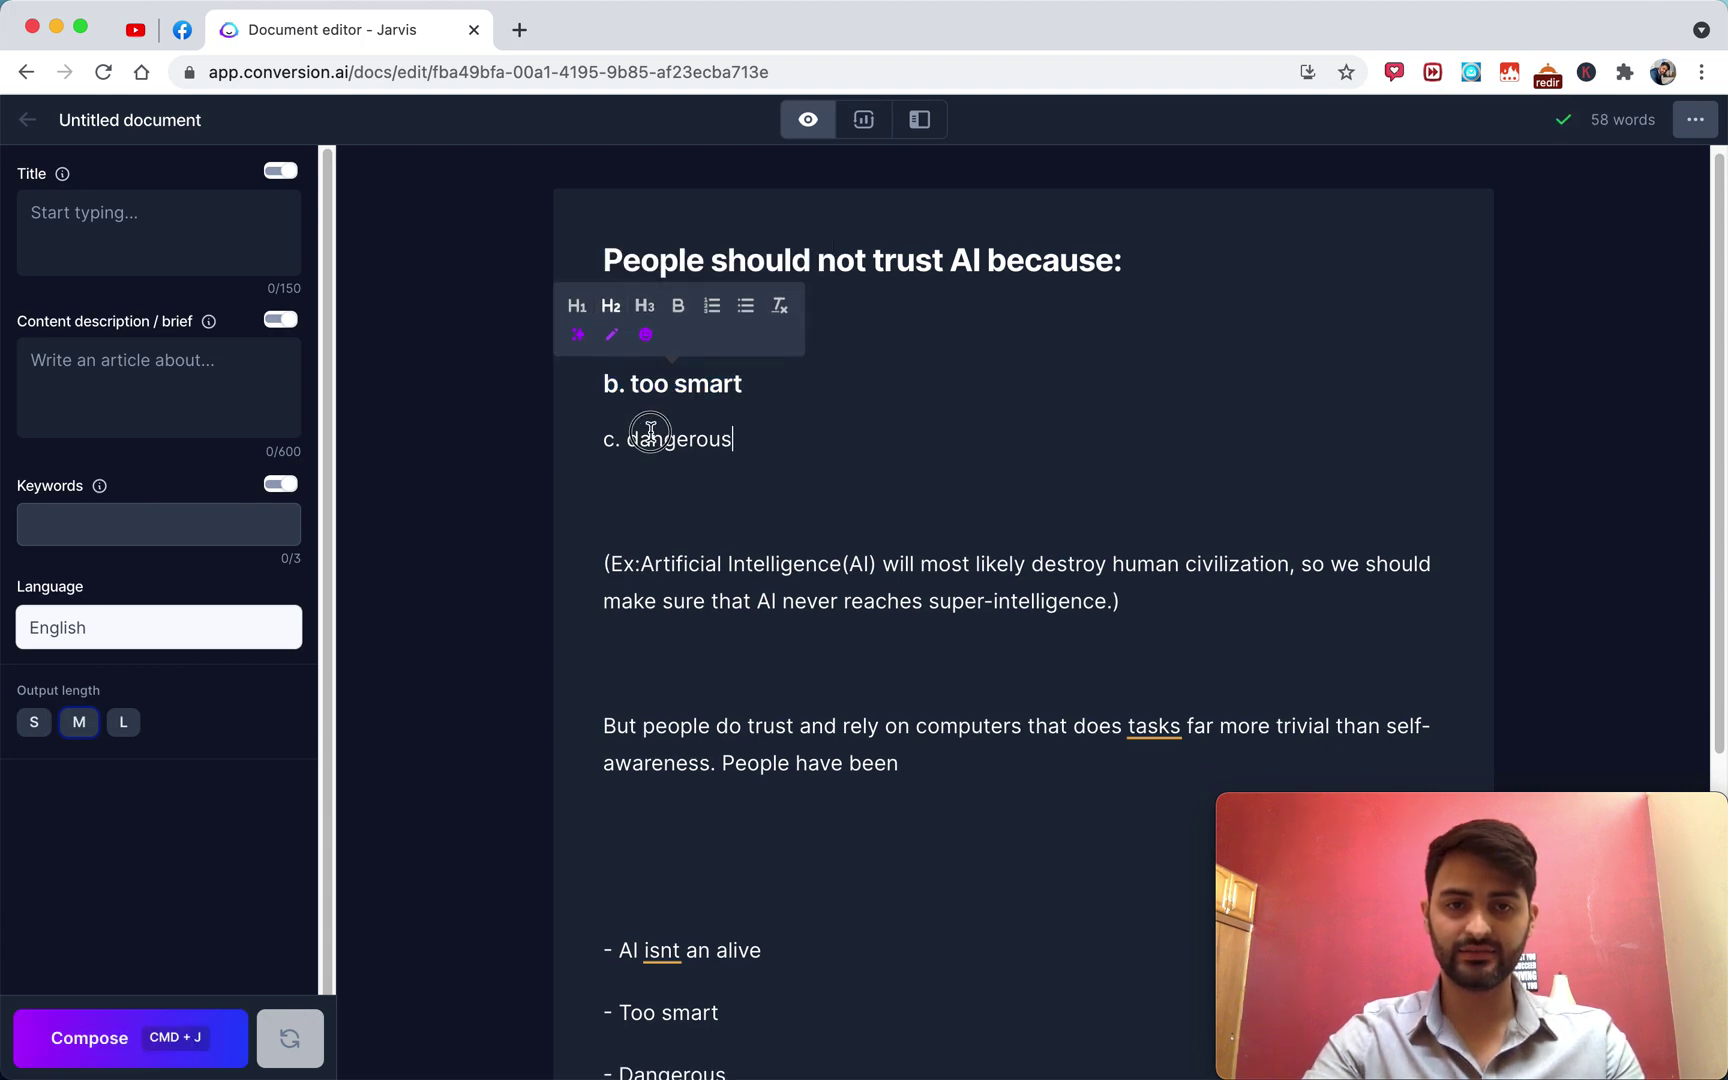
pyautogui.tripleClick(650, 432)
pyautogui.click(610, 357)
# Insert an empty body line below the subheading "a. it is not an alive".
pyautogui.click(910, 327)
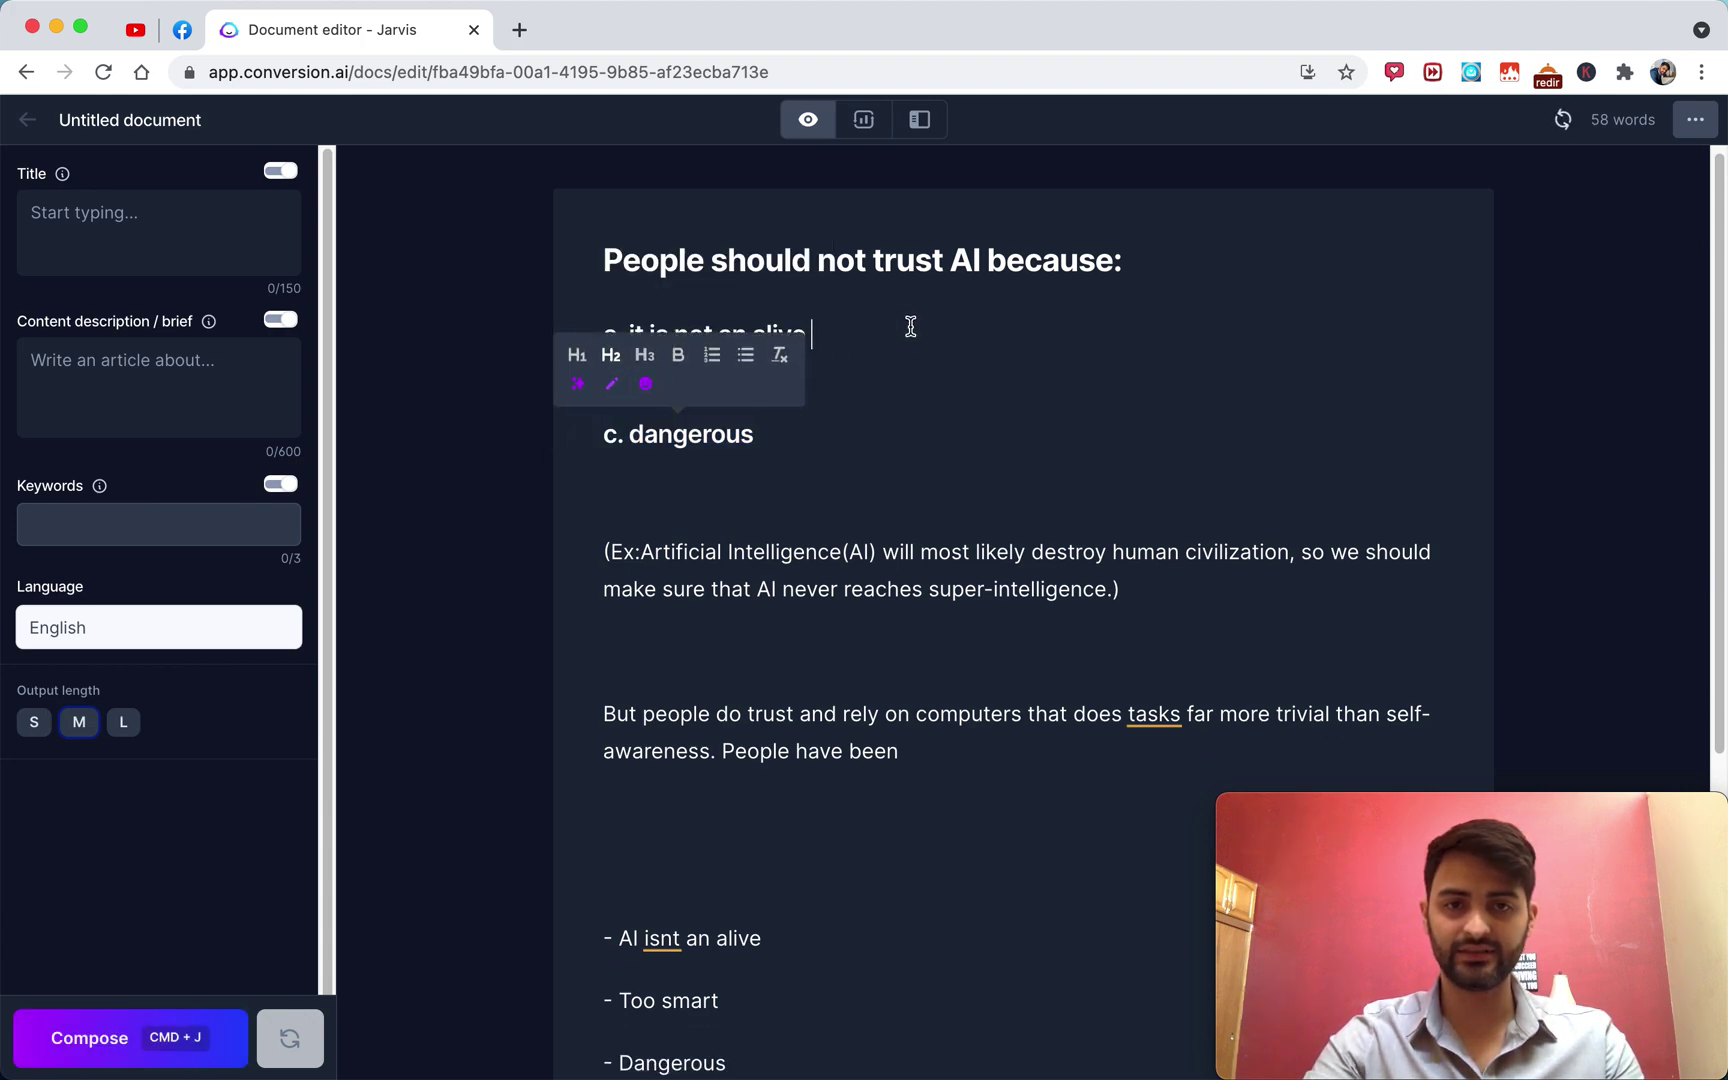
pyautogui.press('Return')
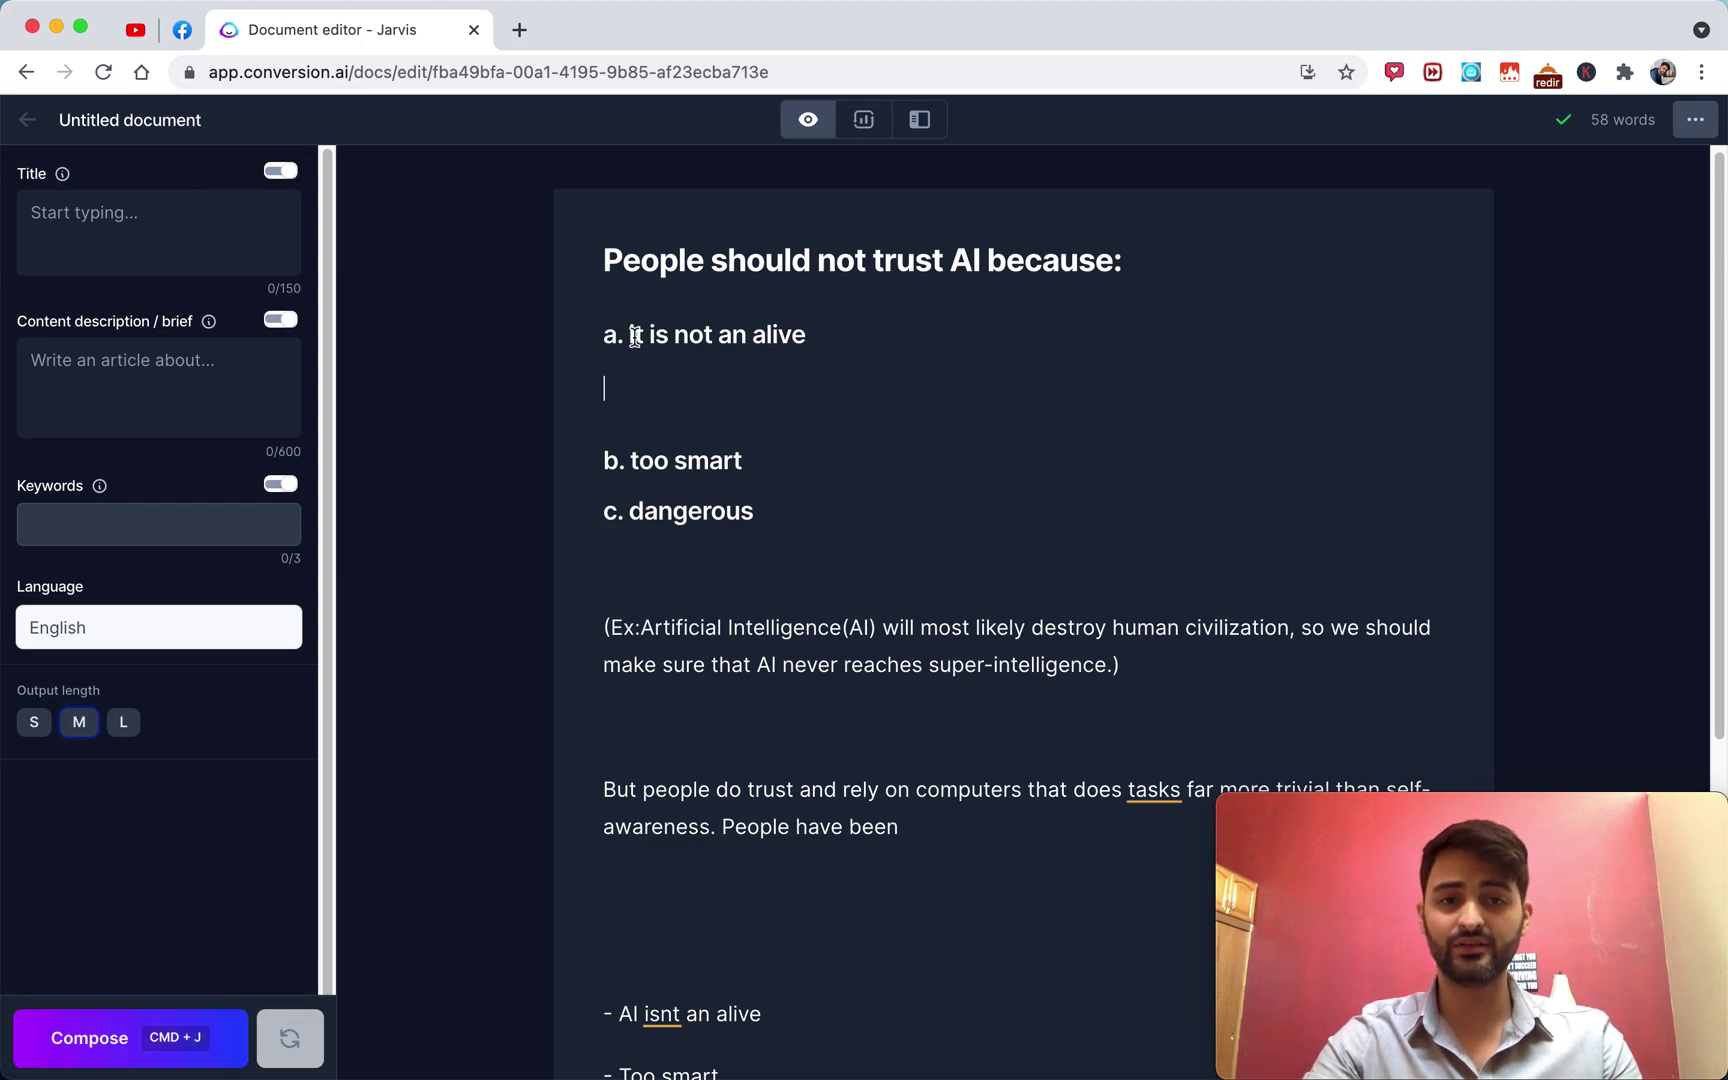
pyautogui.moveTo(636, 336); pyautogui.dragTo(814, 347)
pyautogui.click(640, 378)
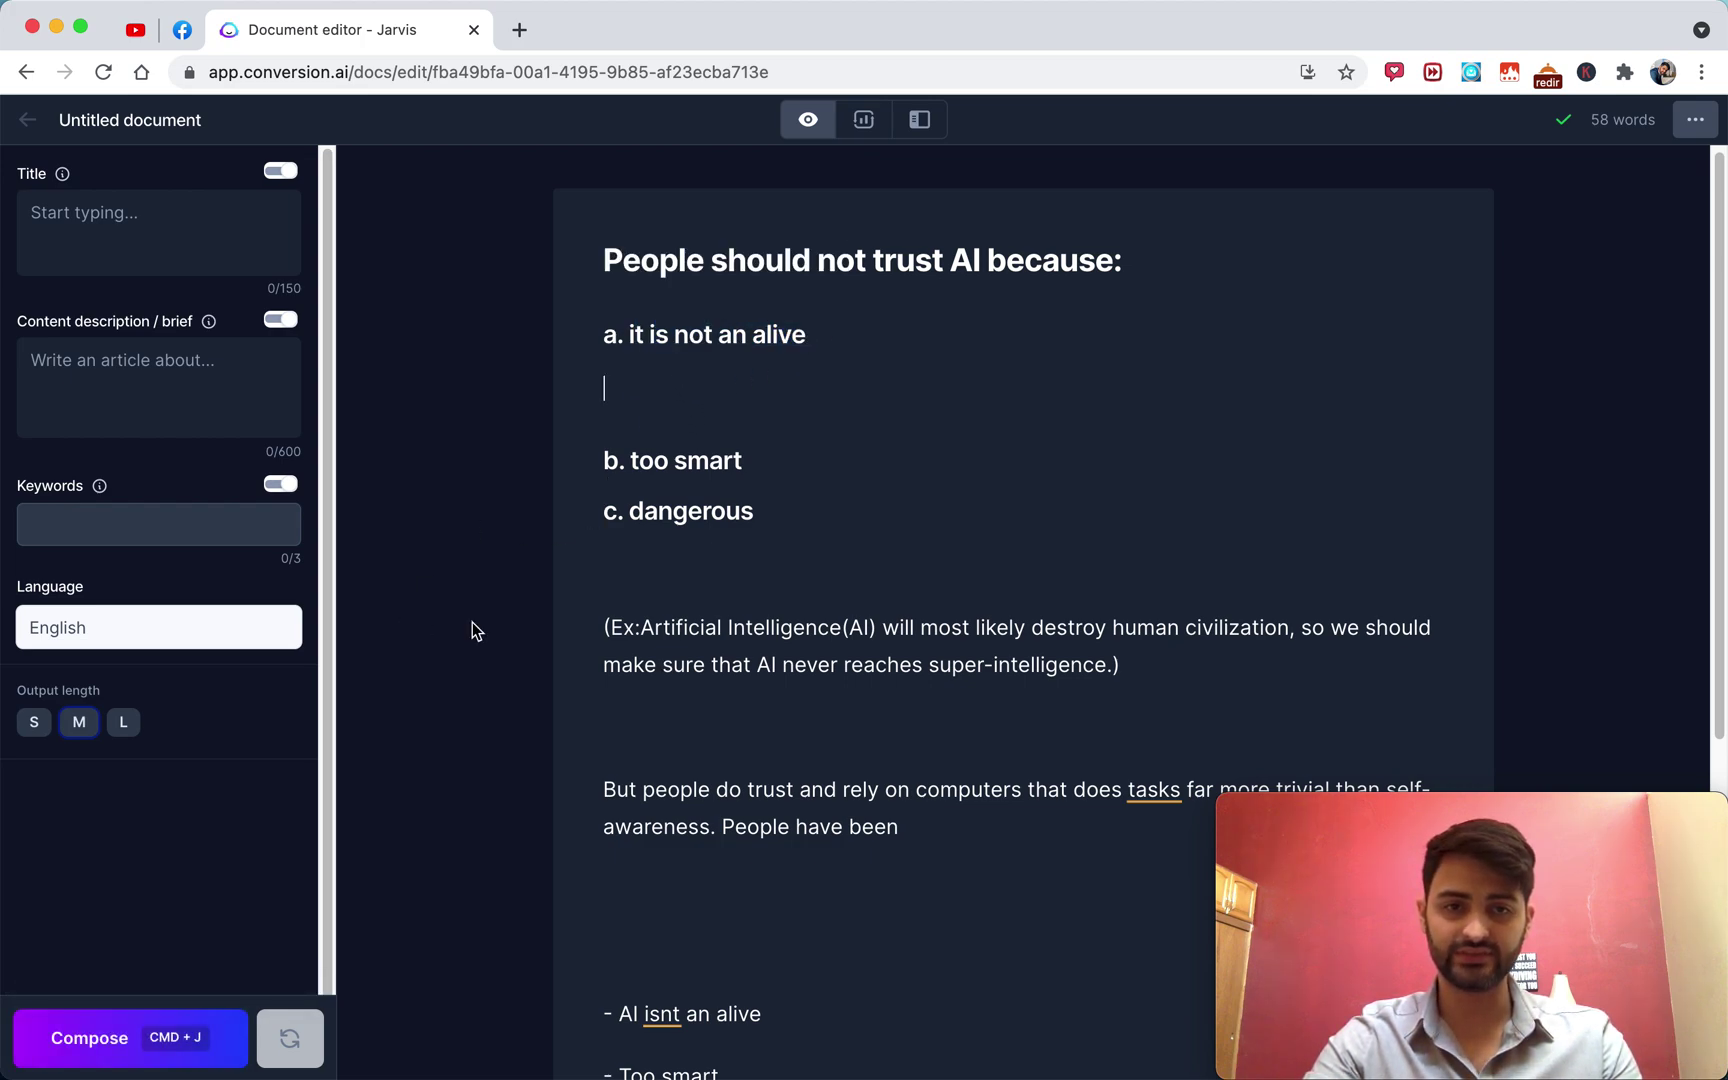
# Try composing text on the empty line below subheading a twice, deleting the generated output each time.
pyautogui.click(151, 1022)
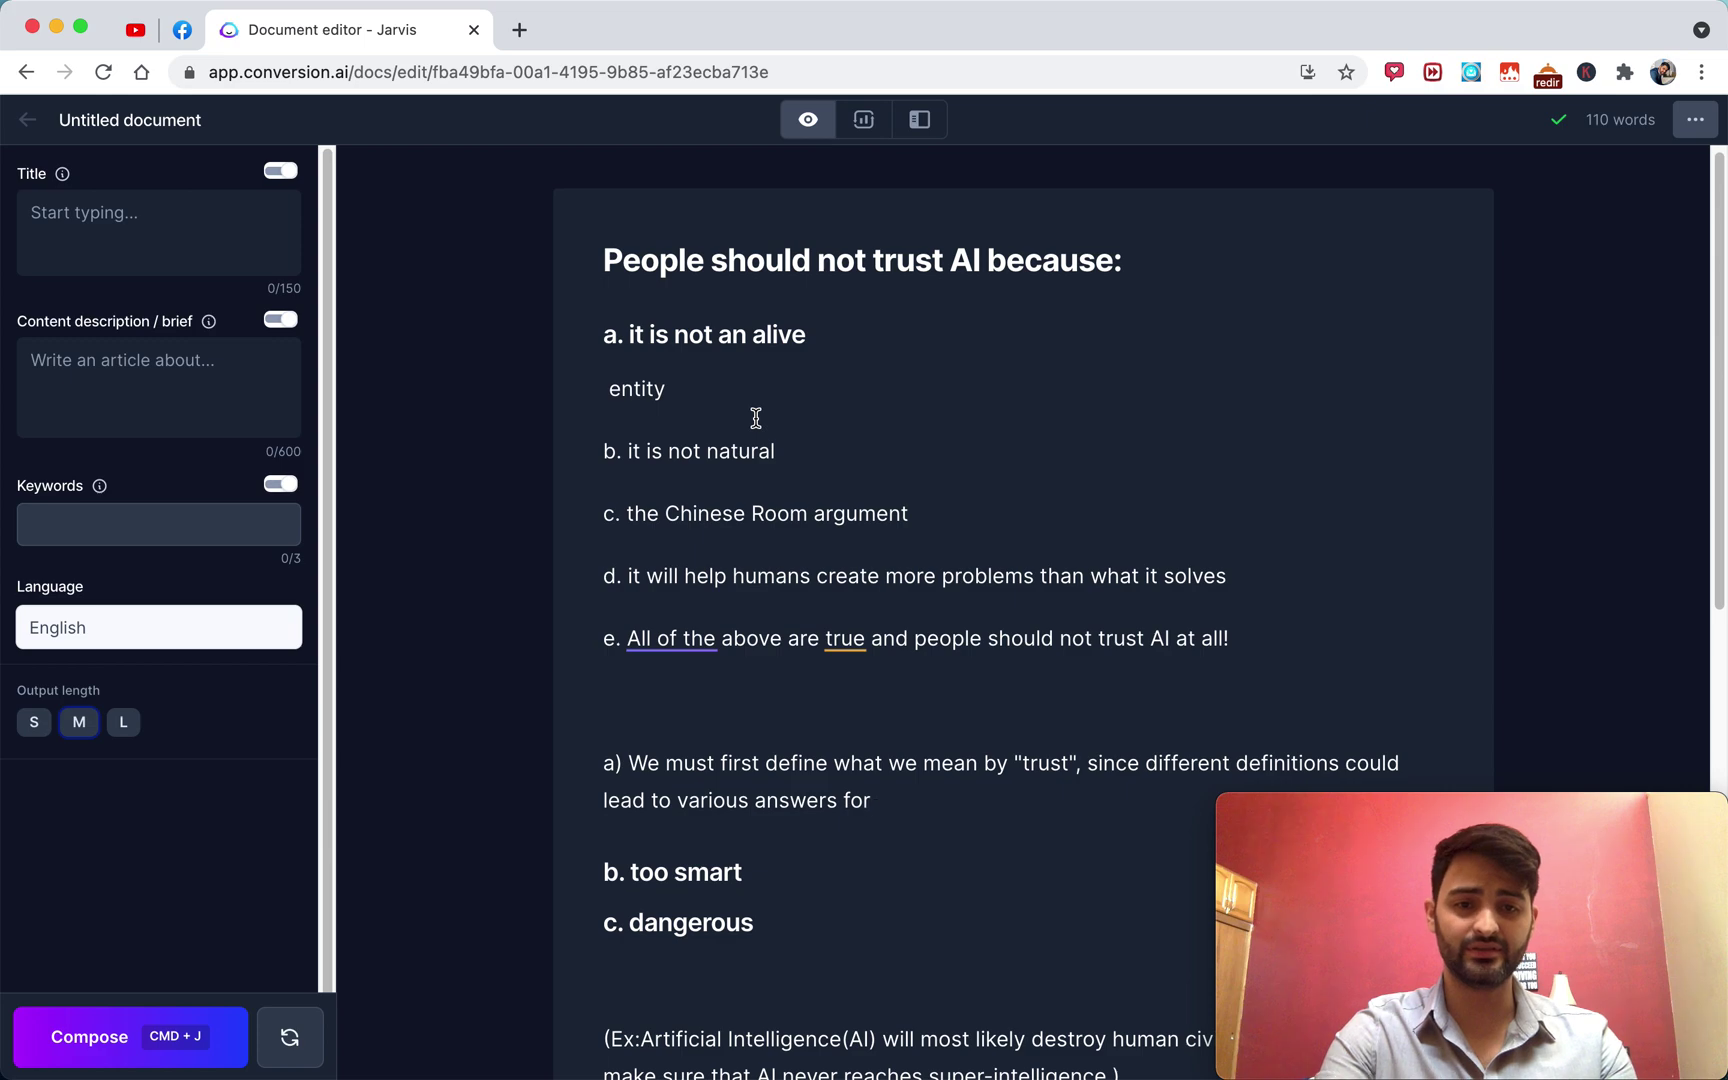
pyautogui.keyDown('shift'); pyautogui.click(604, 388); pyautogui.keyUp('shift')
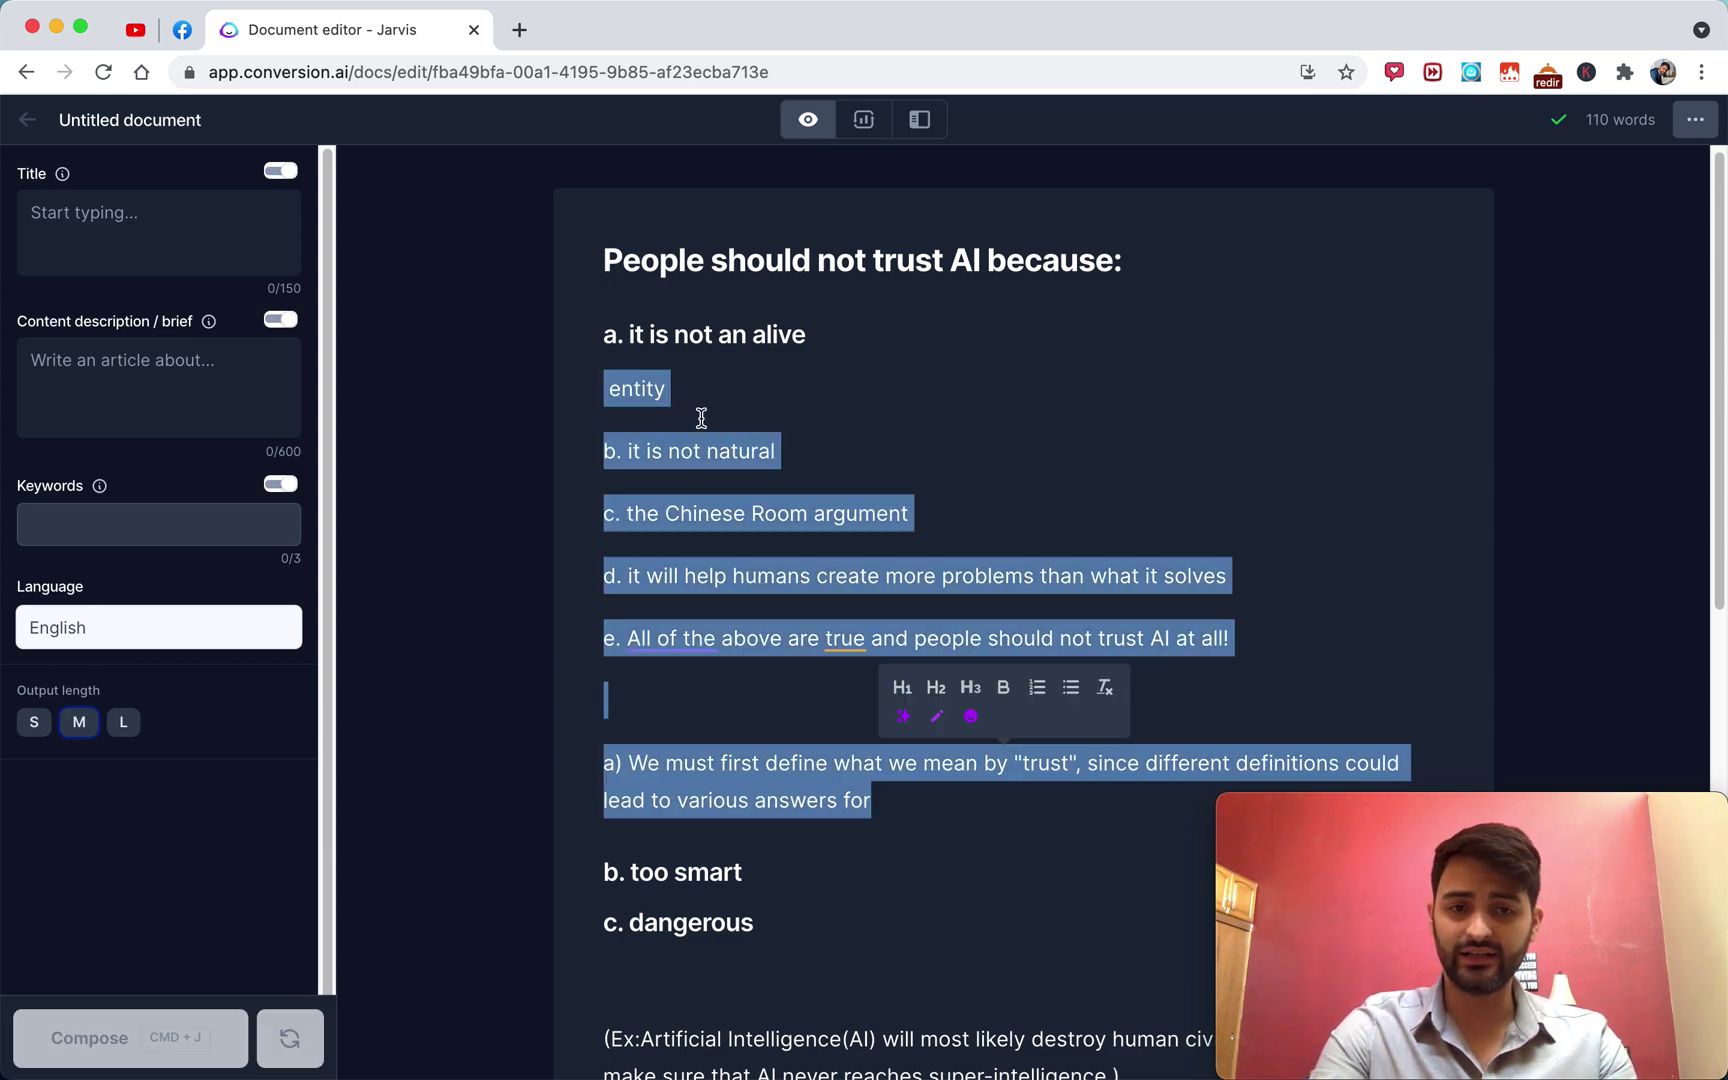
pyautogui.press('BackSpace')
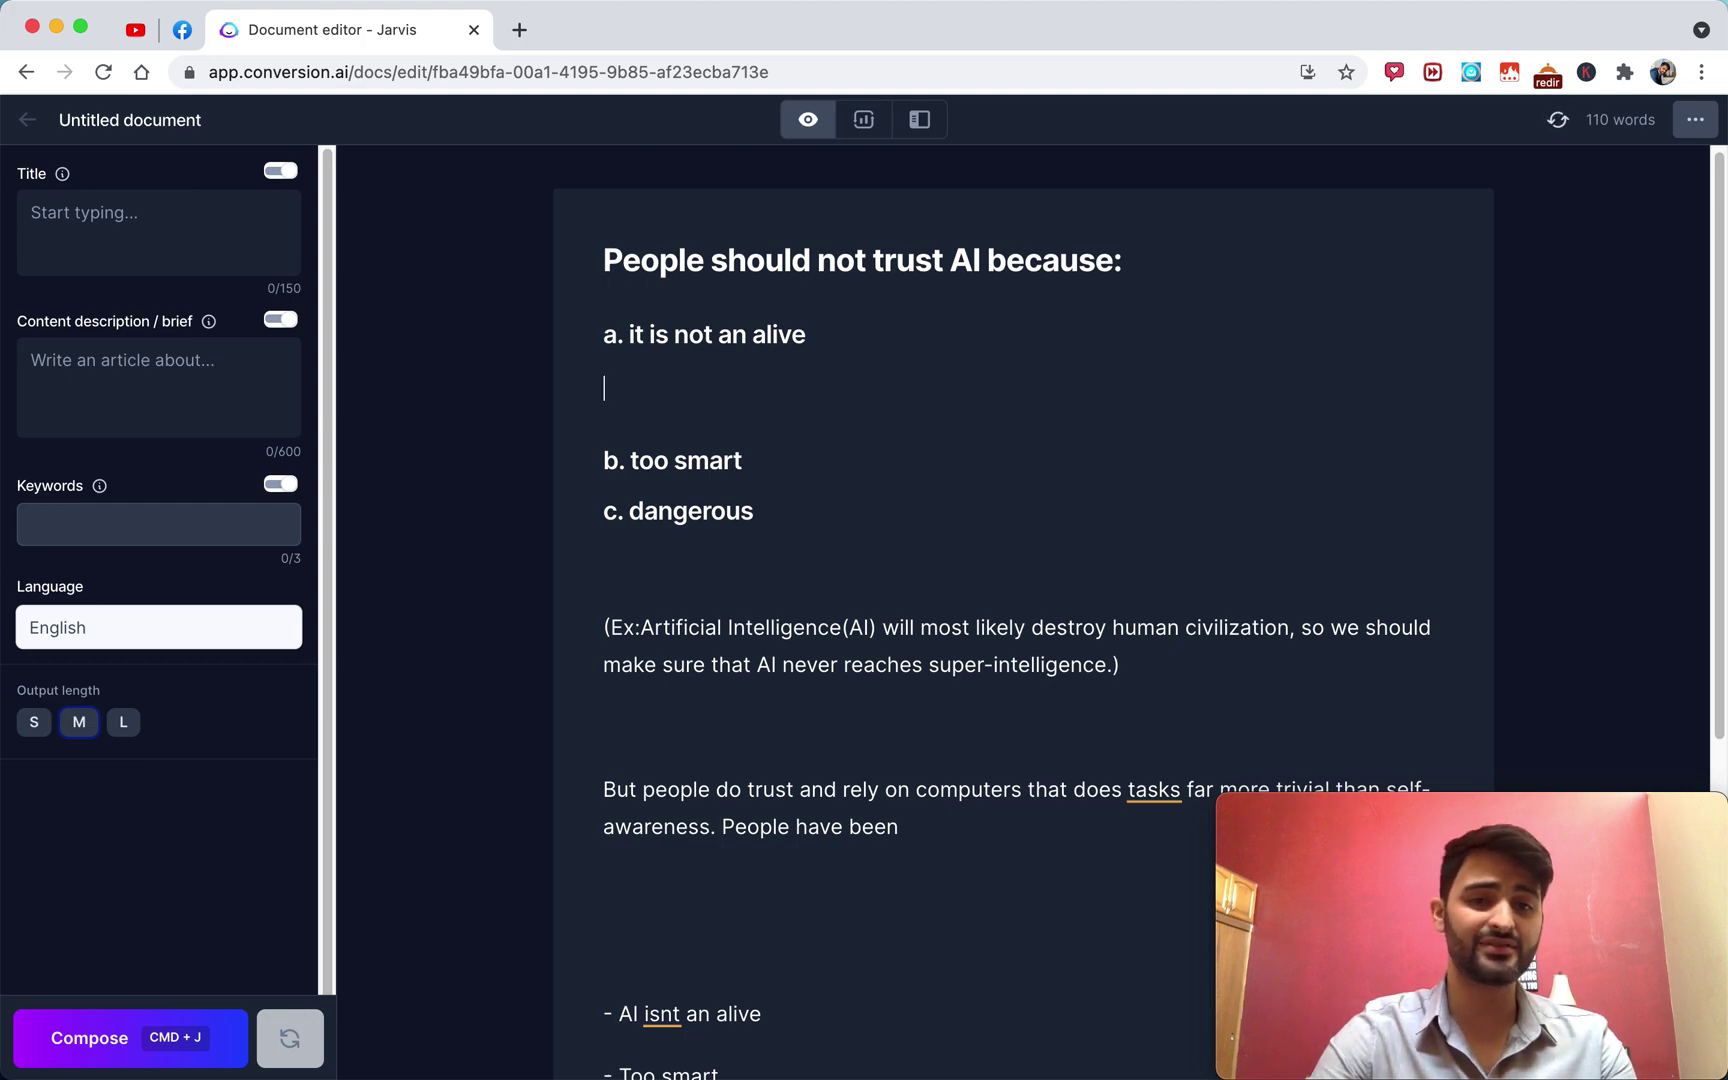
pyautogui.click(118, 1038)
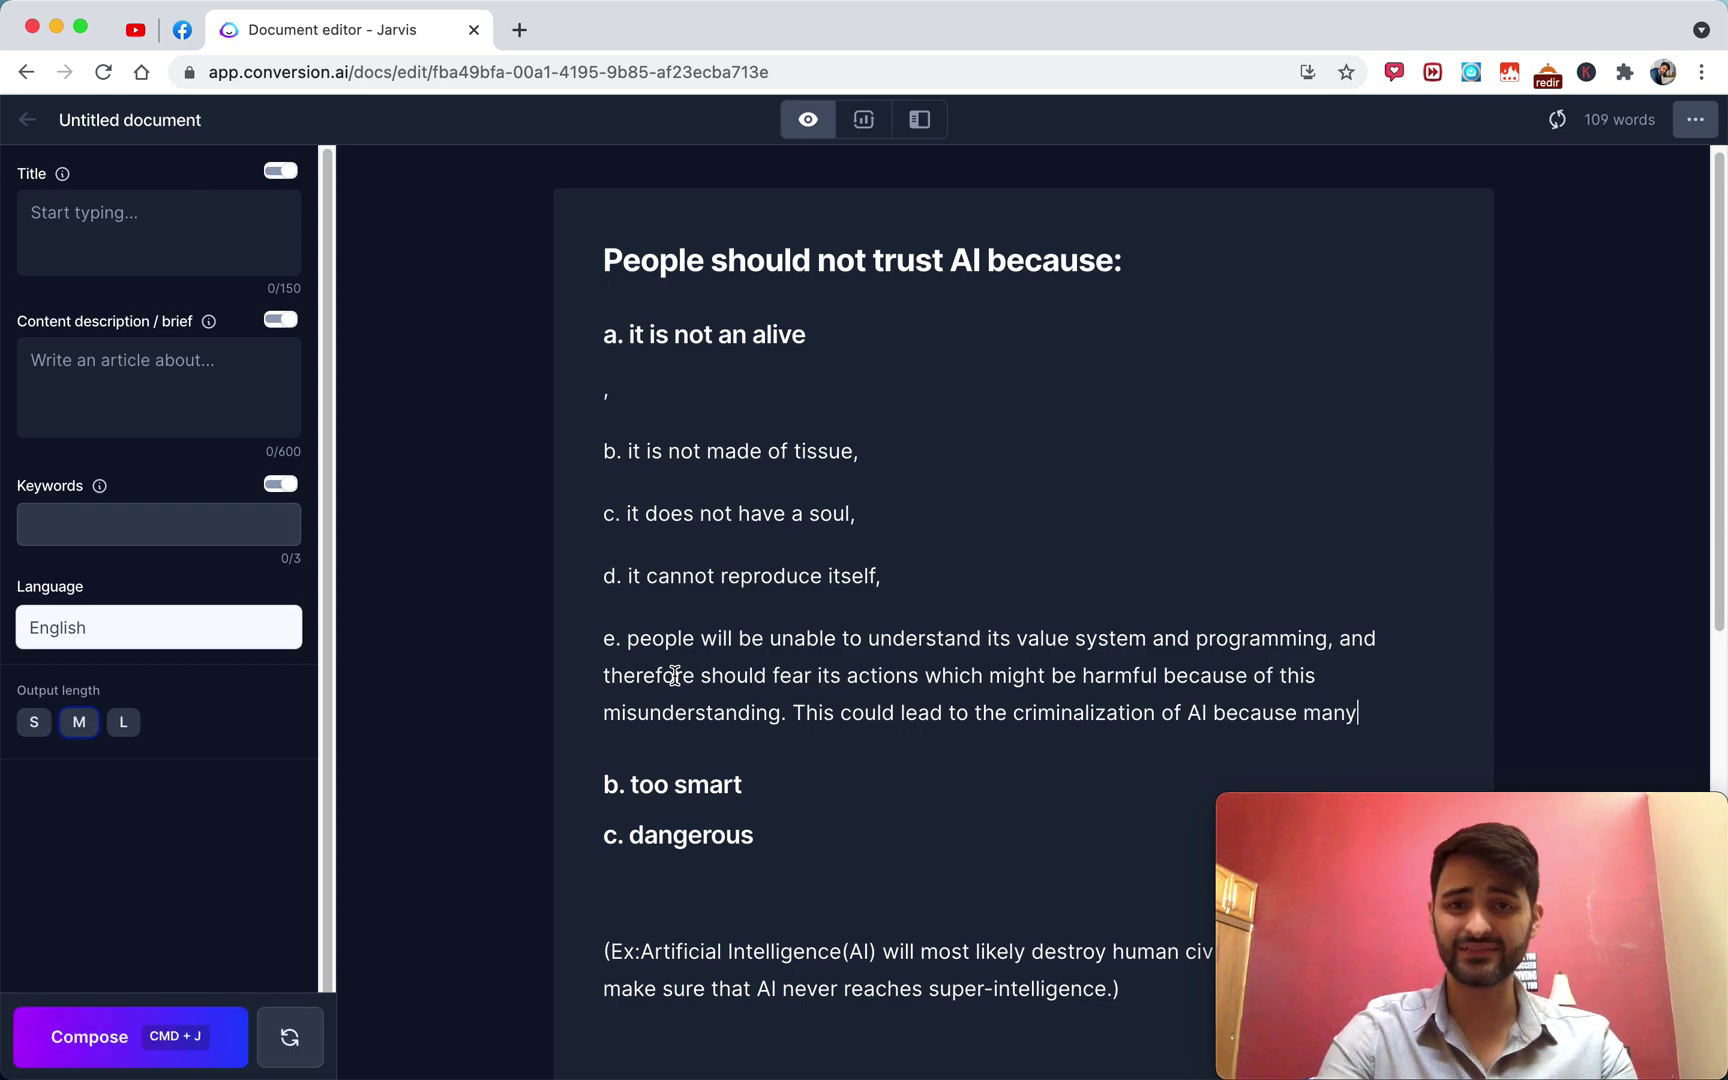
pyautogui.moveTo(1358, 712); pyautogui.dragTo(571, 393)
pyautogui.press('BackSpace')
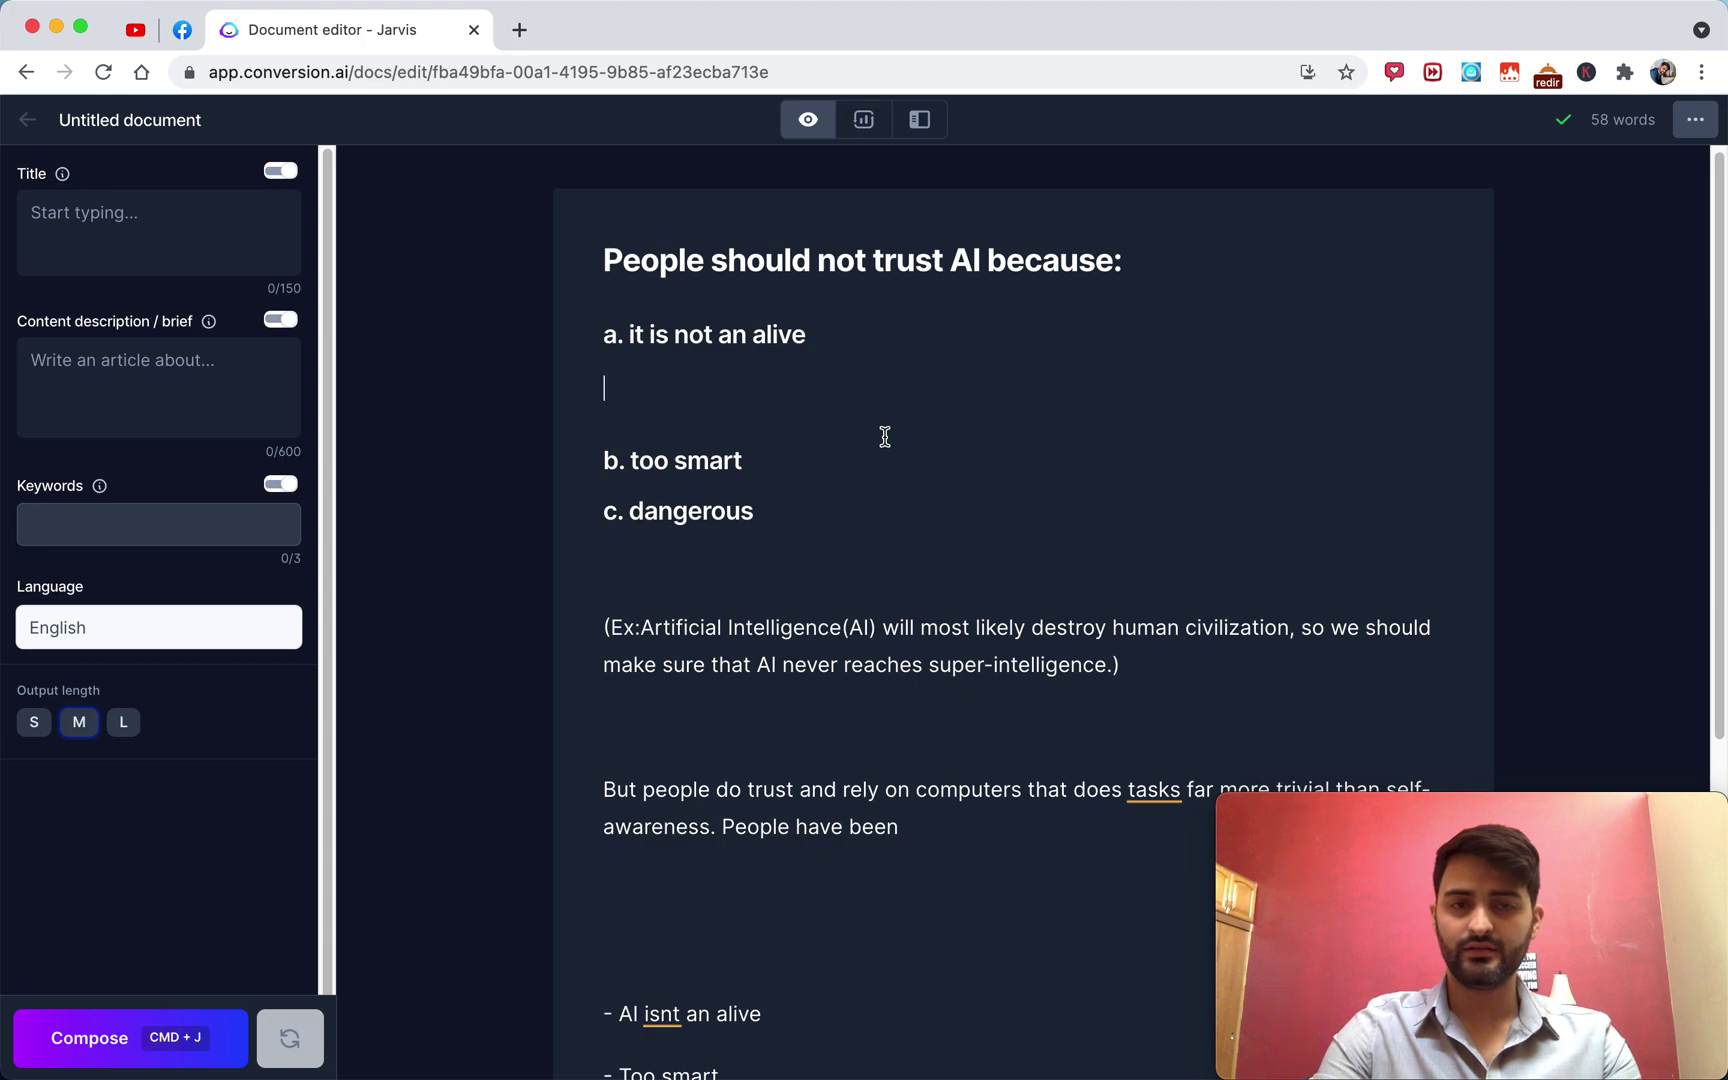
# Start the paragraph below subheading a with "The" and compose its continuation.
pyautogui.write('The')
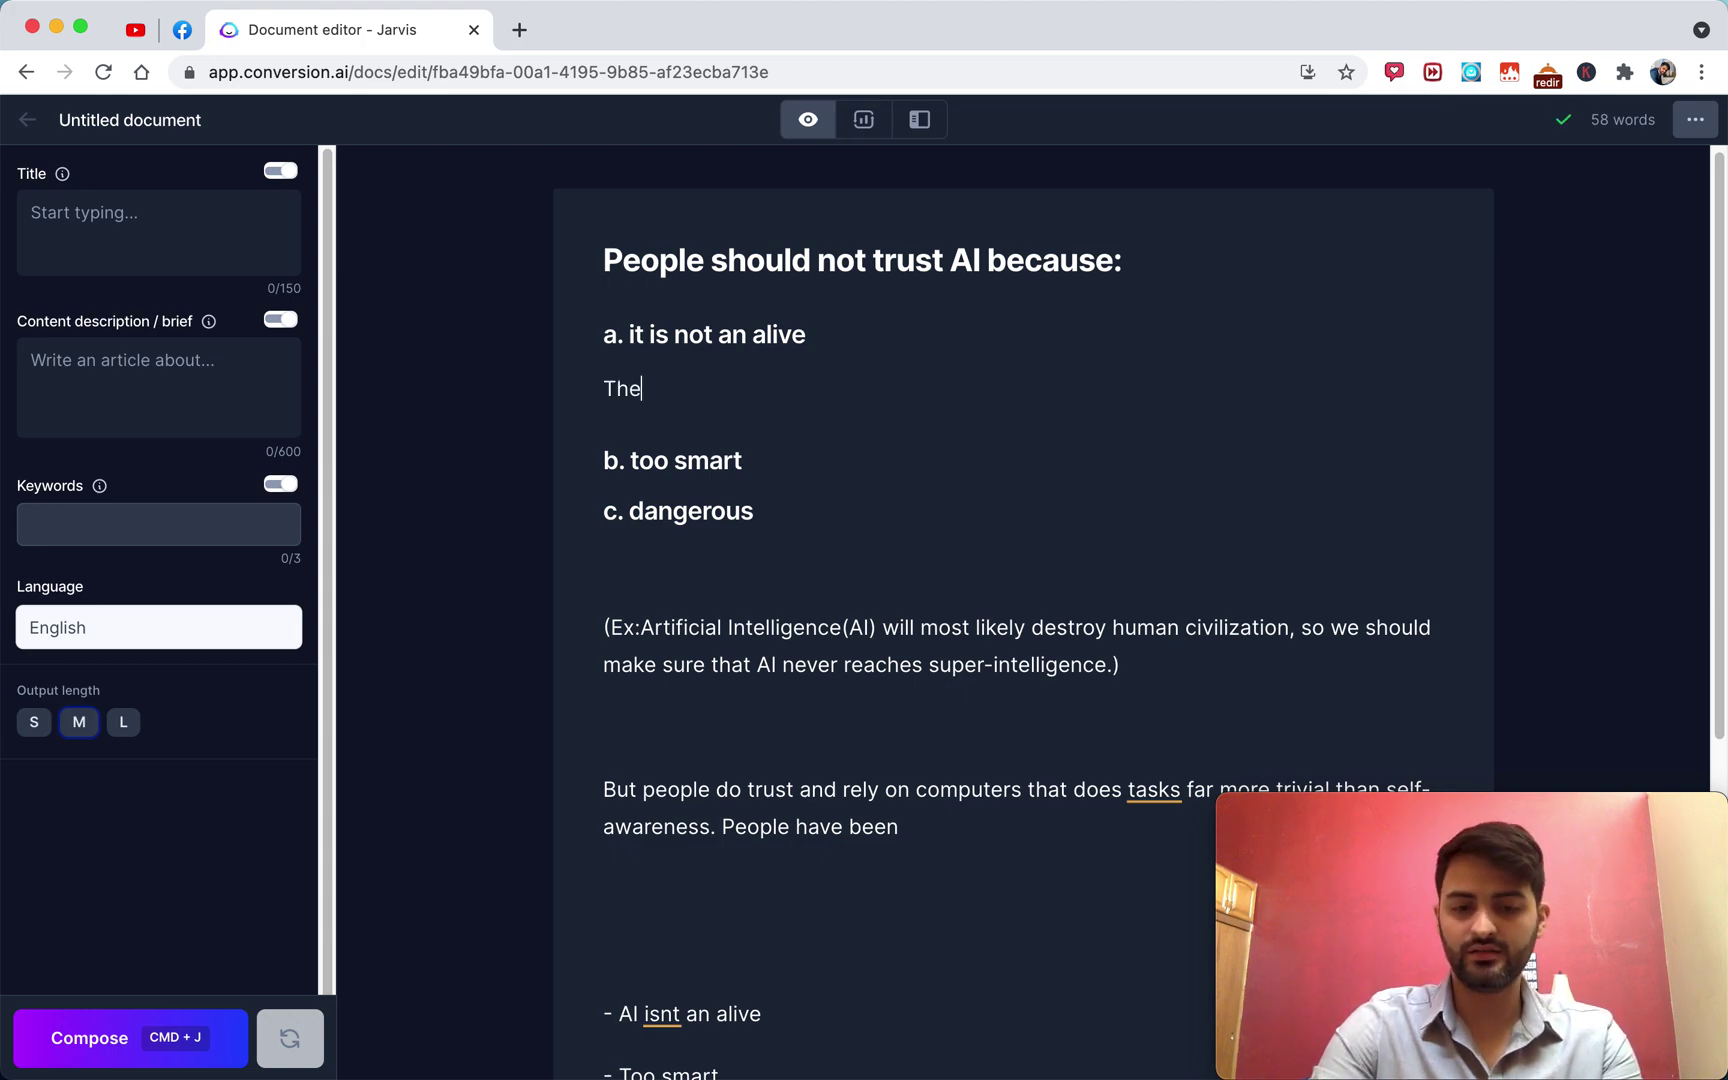
pyautogui.click(125, 1037)
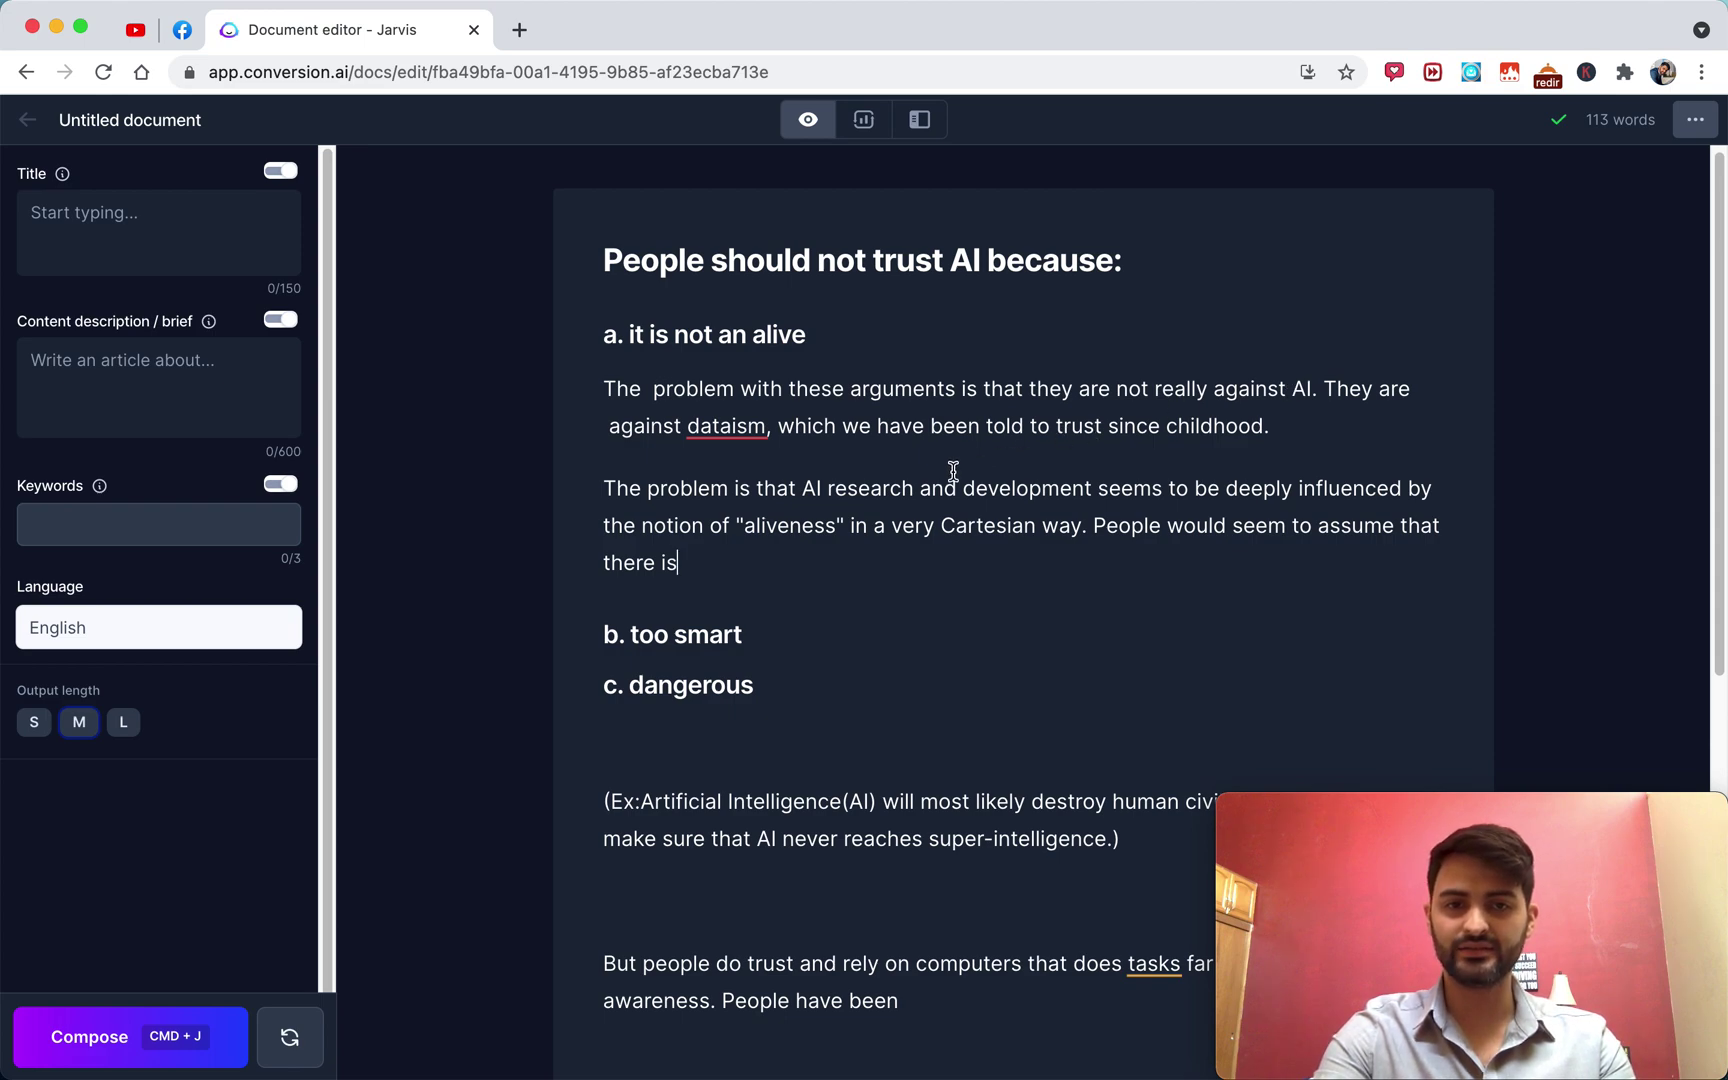
# Check how the composed paragraphs relate to the main heading and to the subheading "a. it is not an alive".
pyautogui.moveTo(745, 527); pyautogui.dragTo(841, 528)
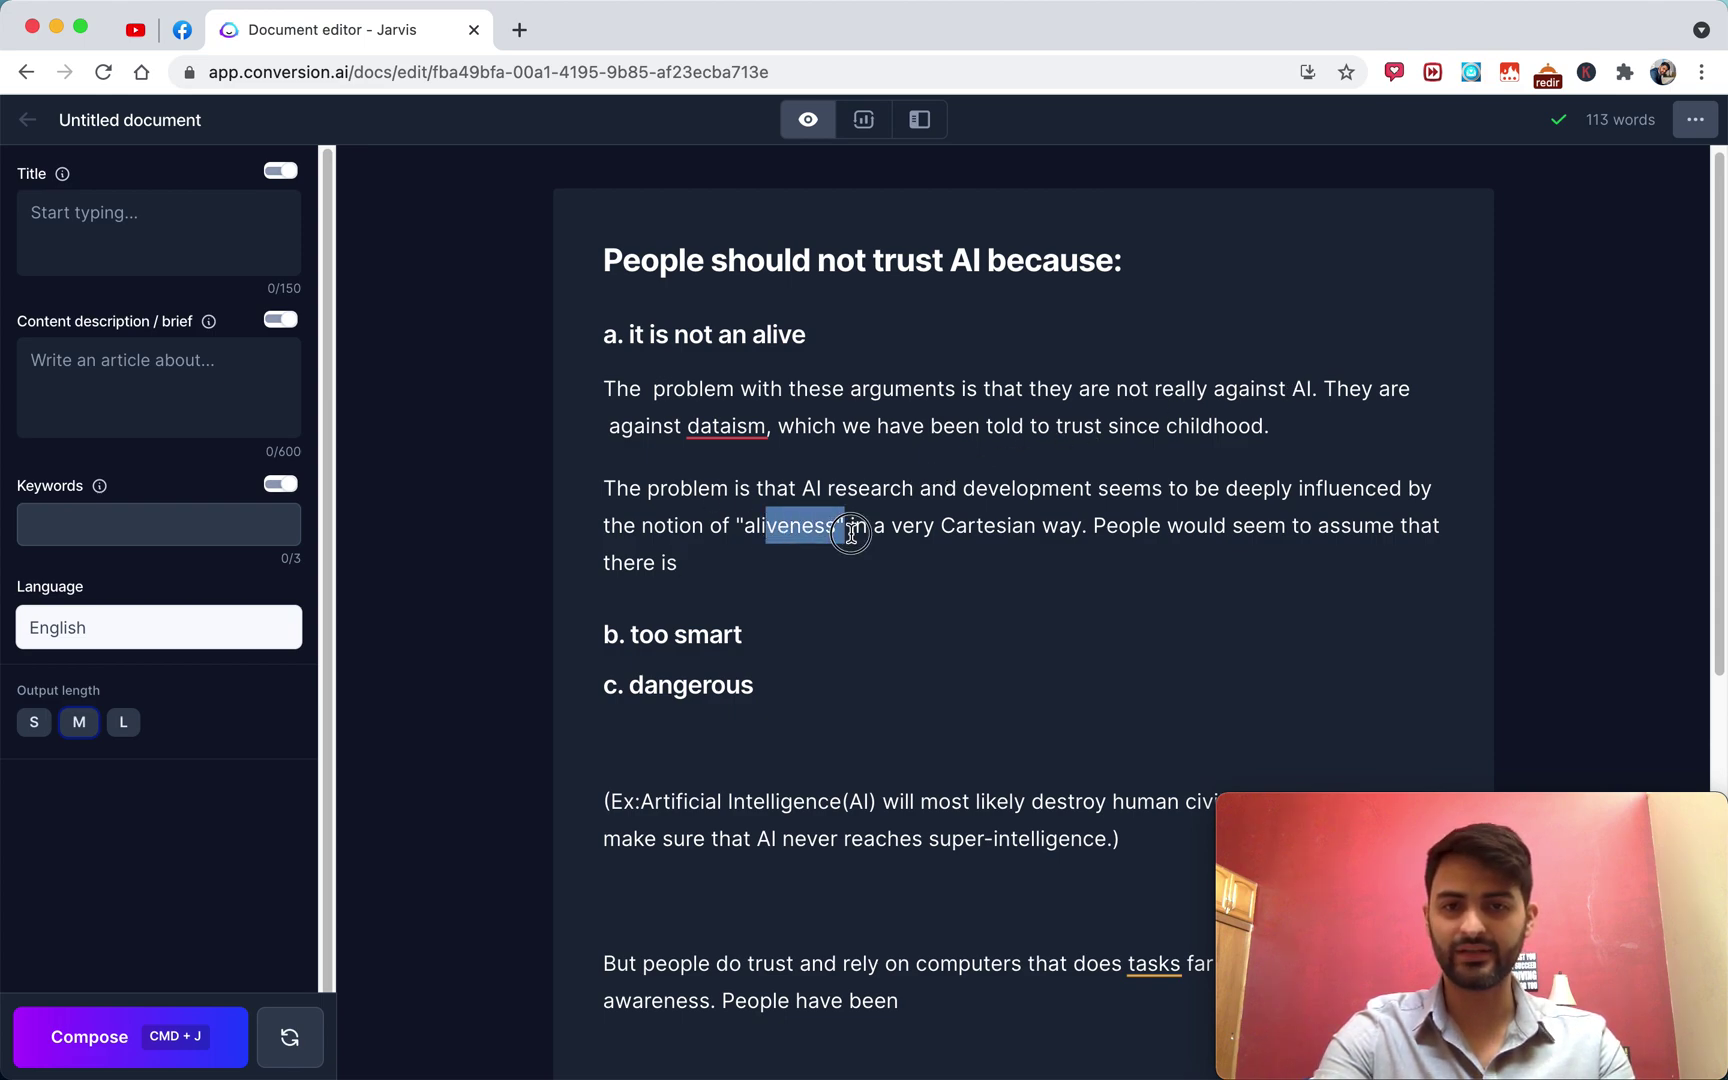
pyautogui.click(923, 567)
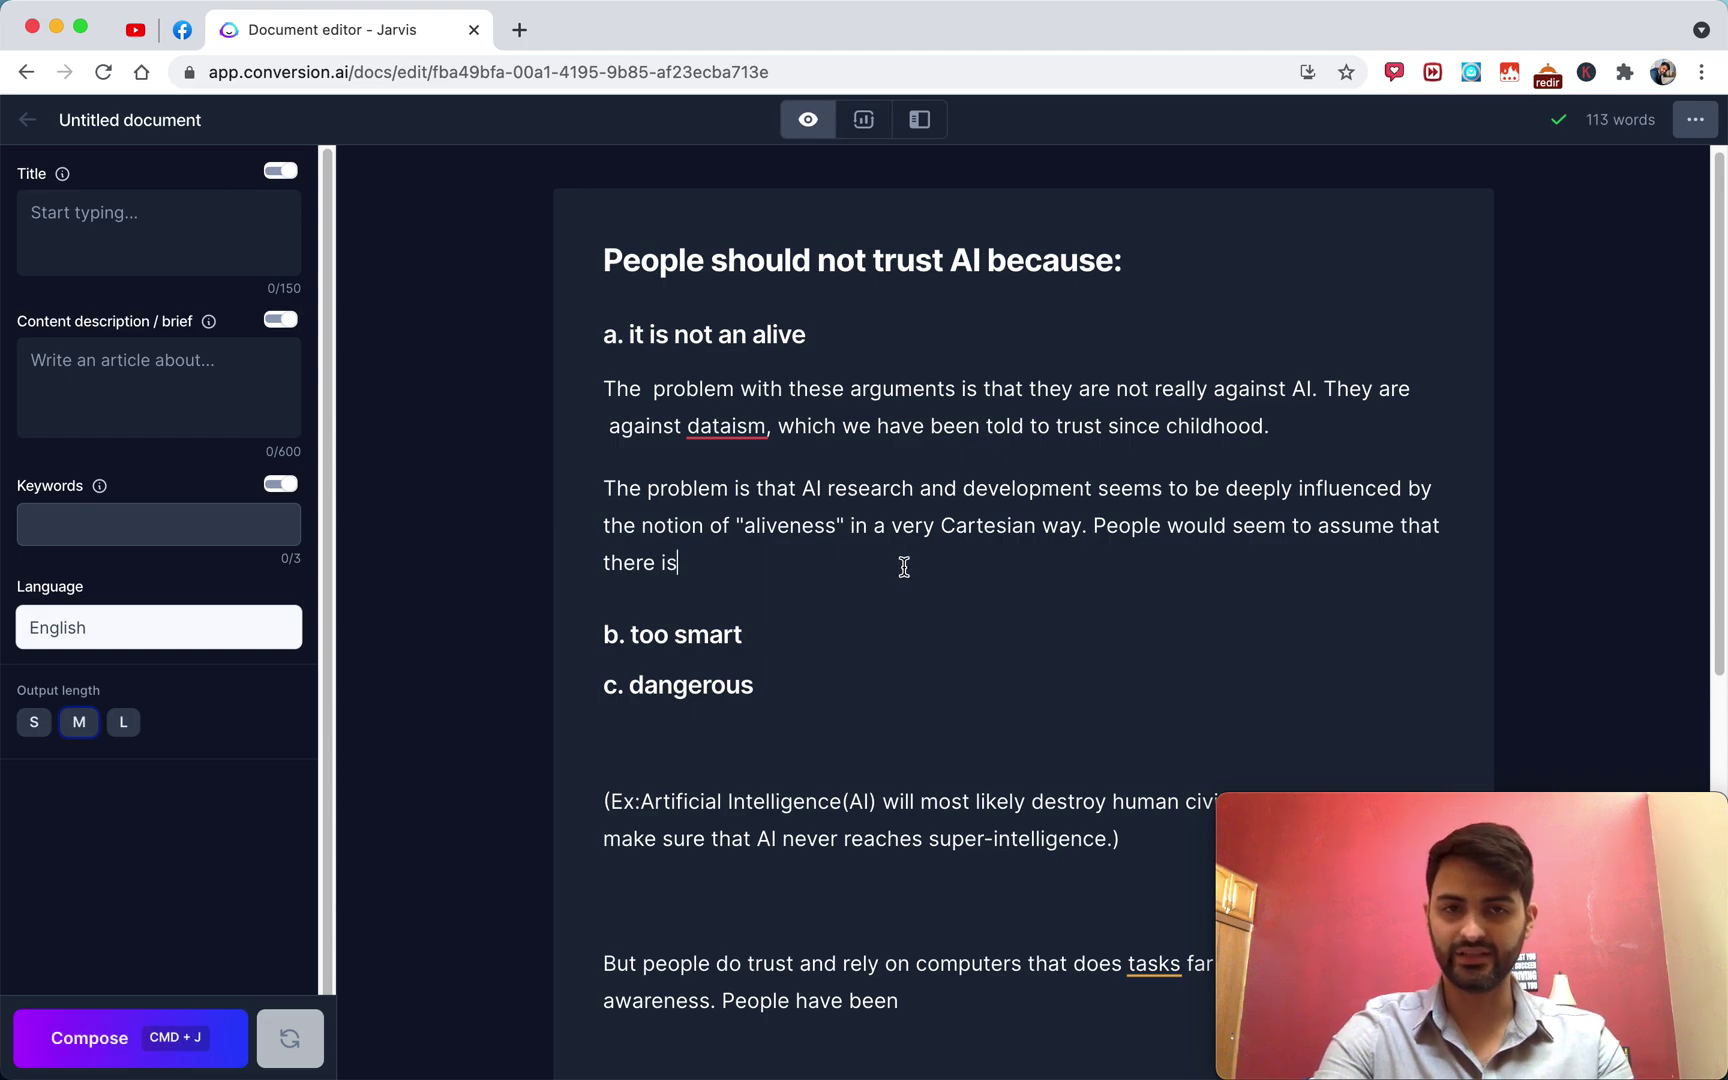
pyautogui.scroll(1, 888, 553)
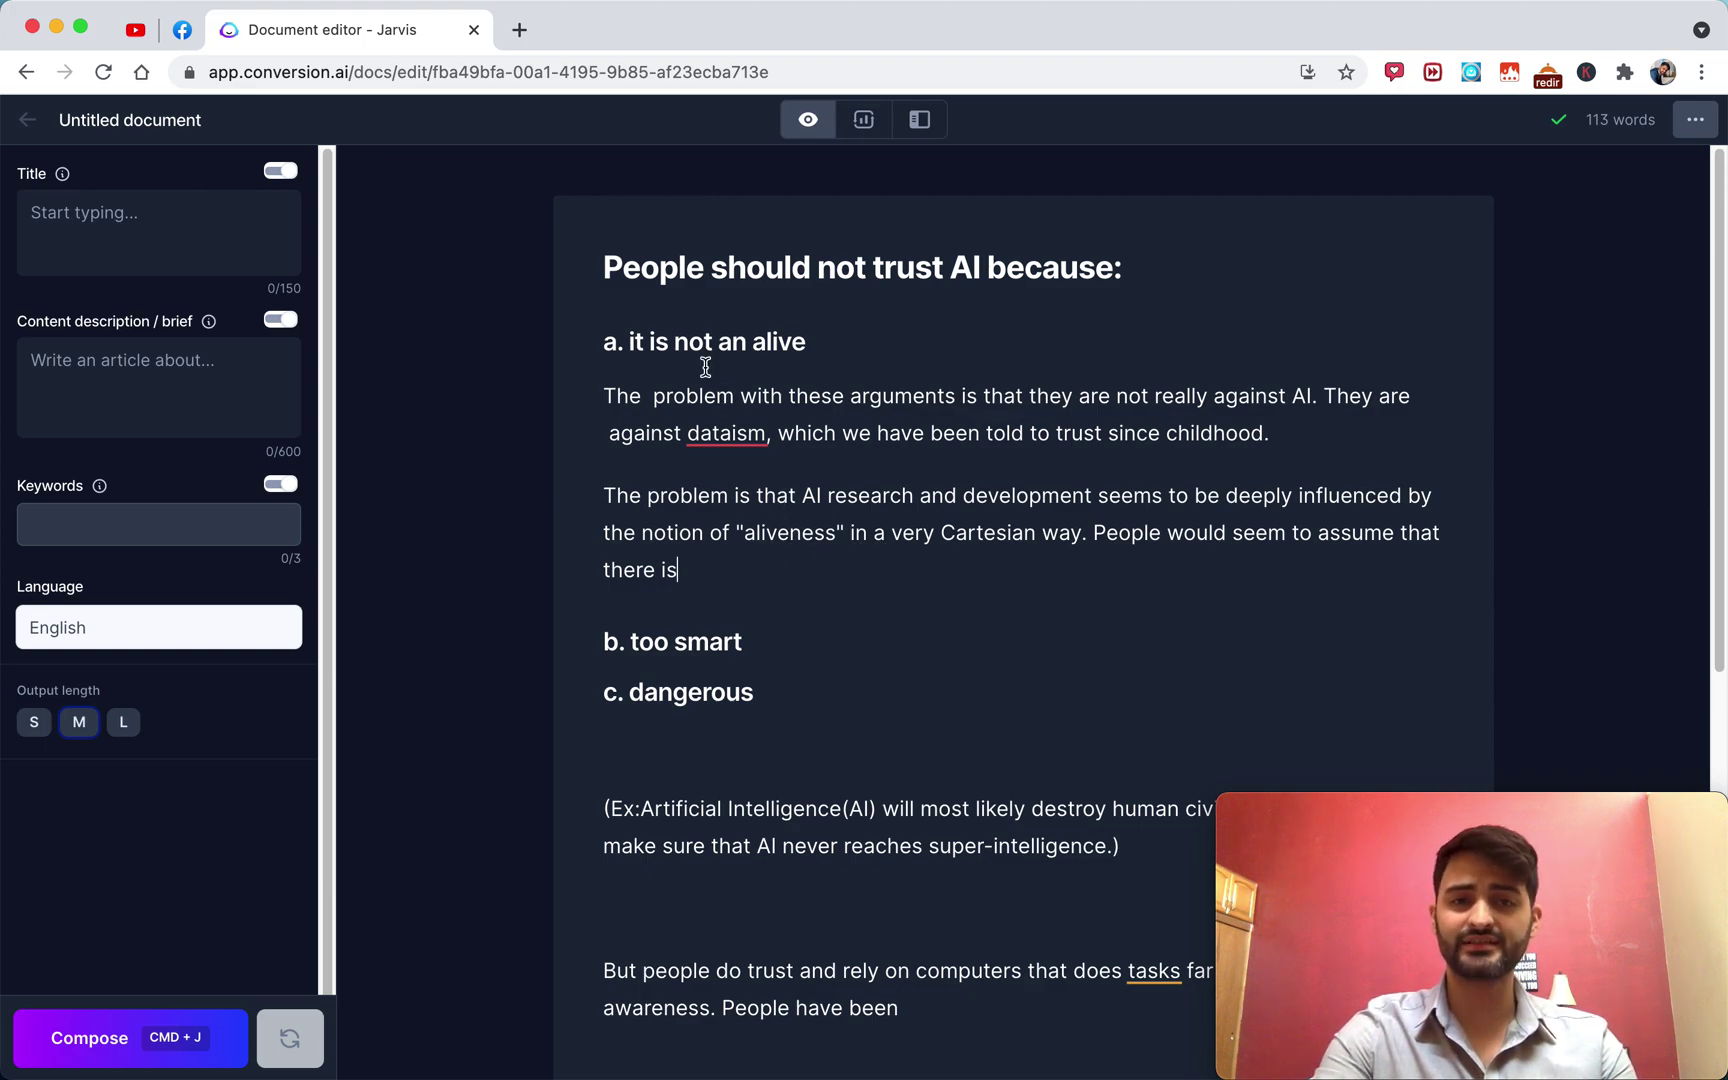
pyautogui.moveTo(605, 267); pyautogui.dragTo(1127, 268)
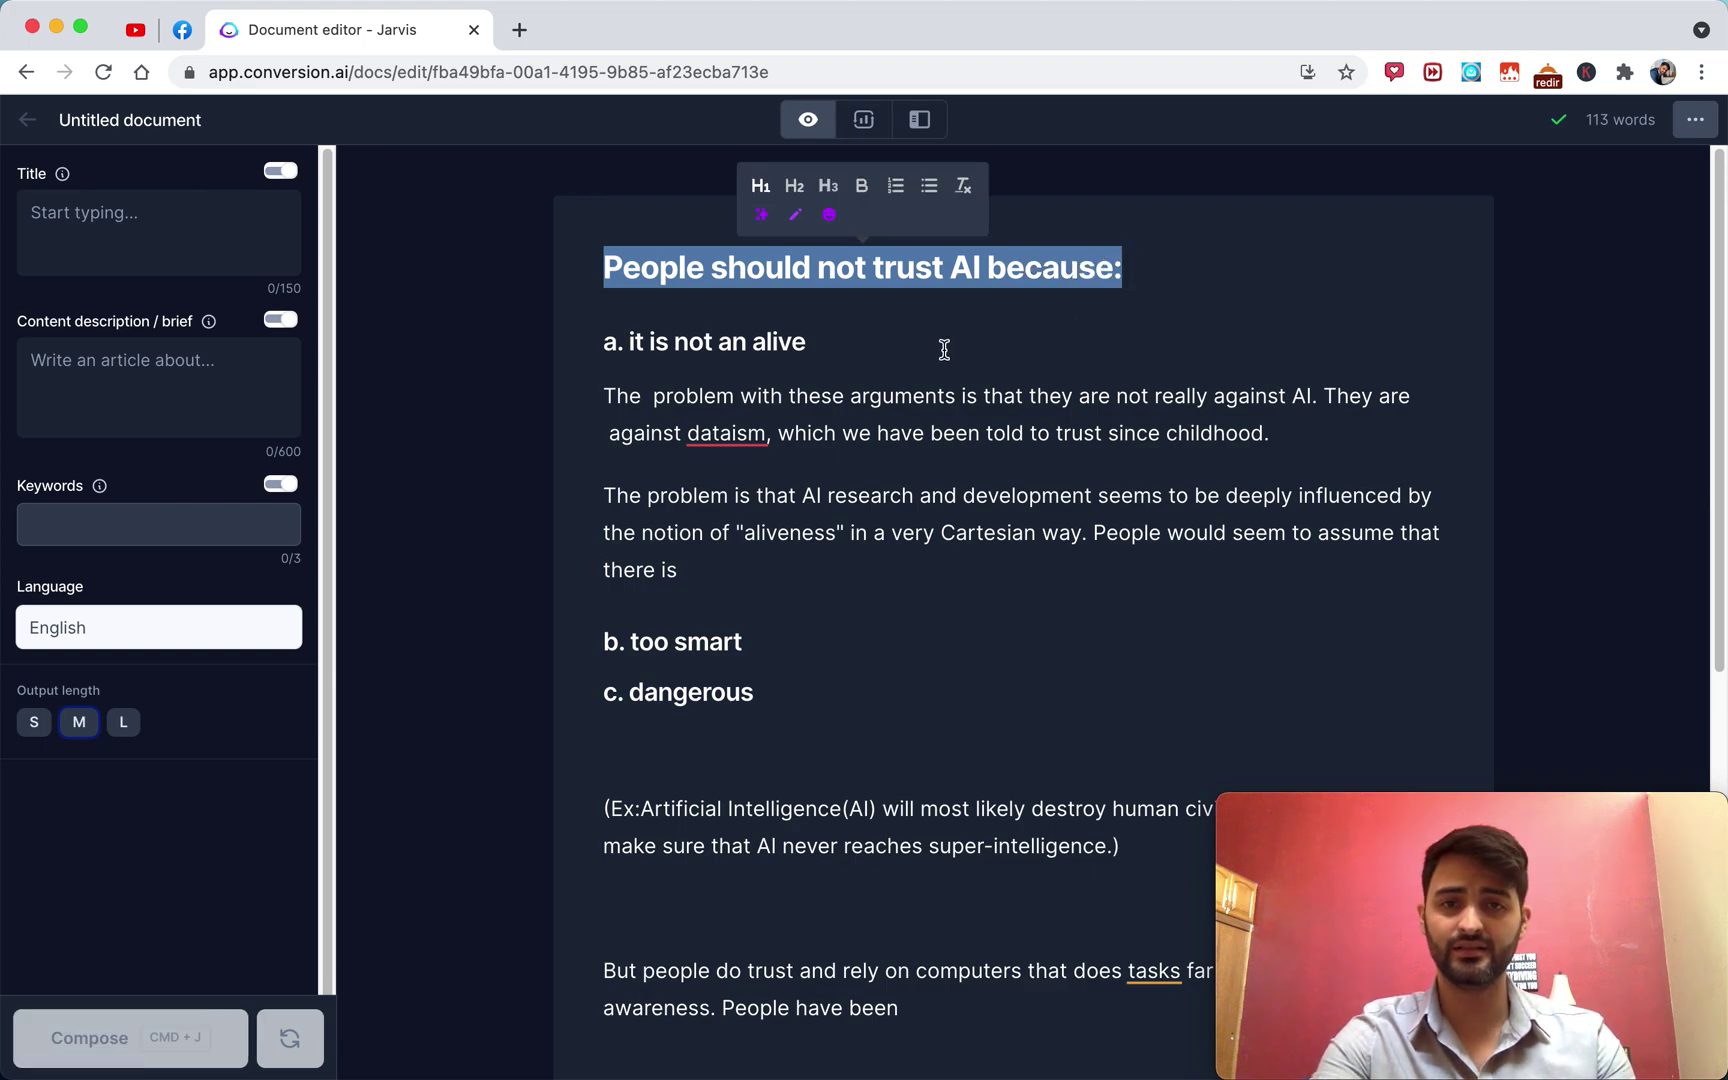
pyautogui.moveTo(870, 347); pyautogui.dragTo(627, 347)
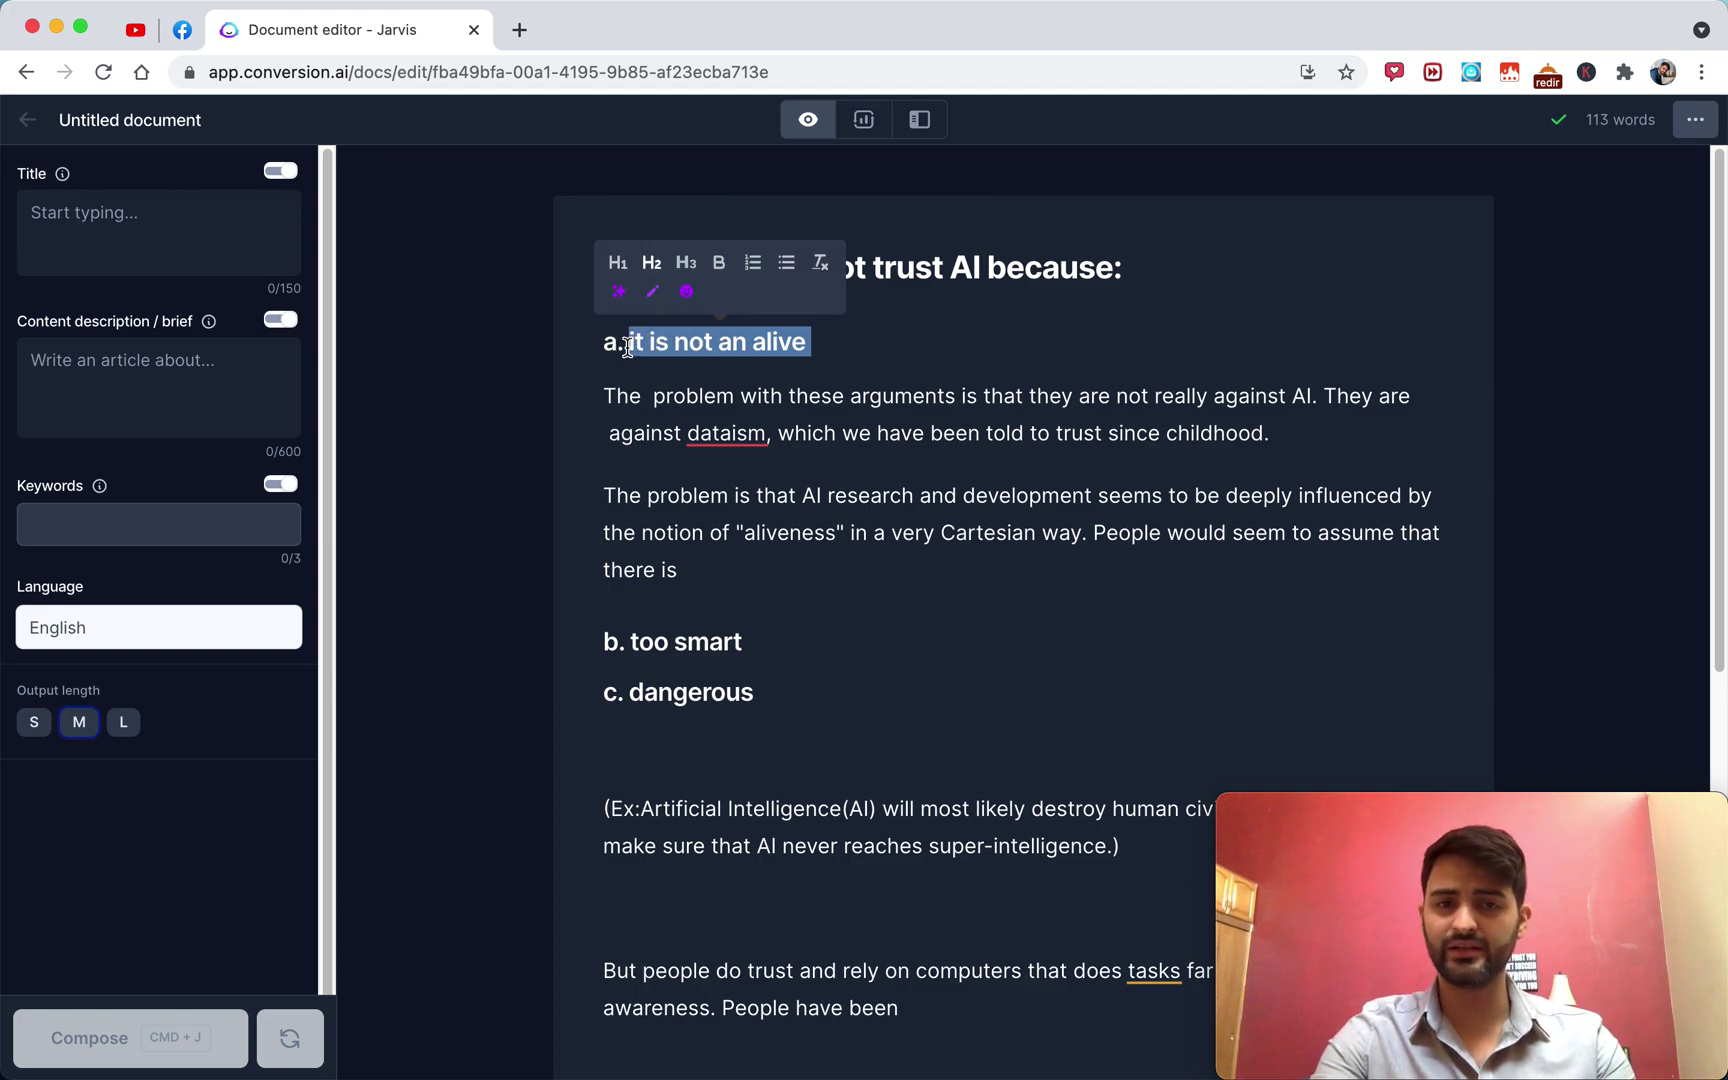
pyautogui.click(813, 433)
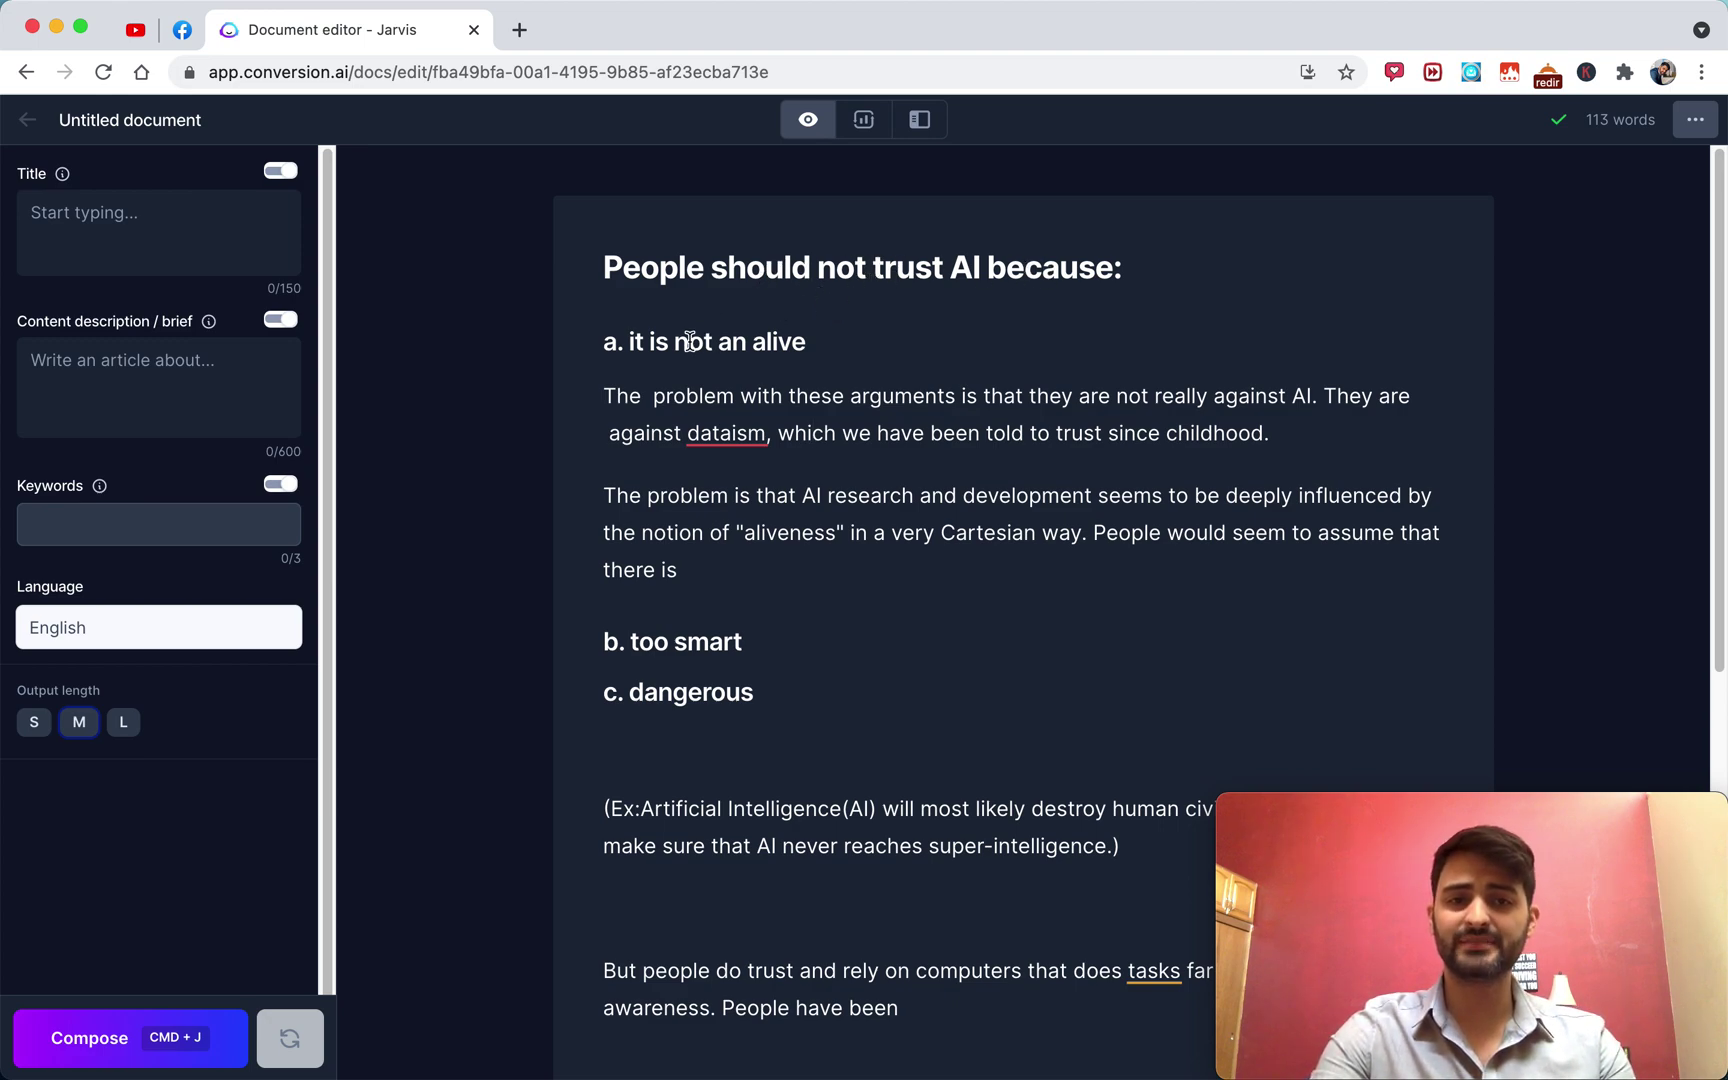
pyautogui.moveTo(676, 344); pyautogui.dragTo(774, 344)
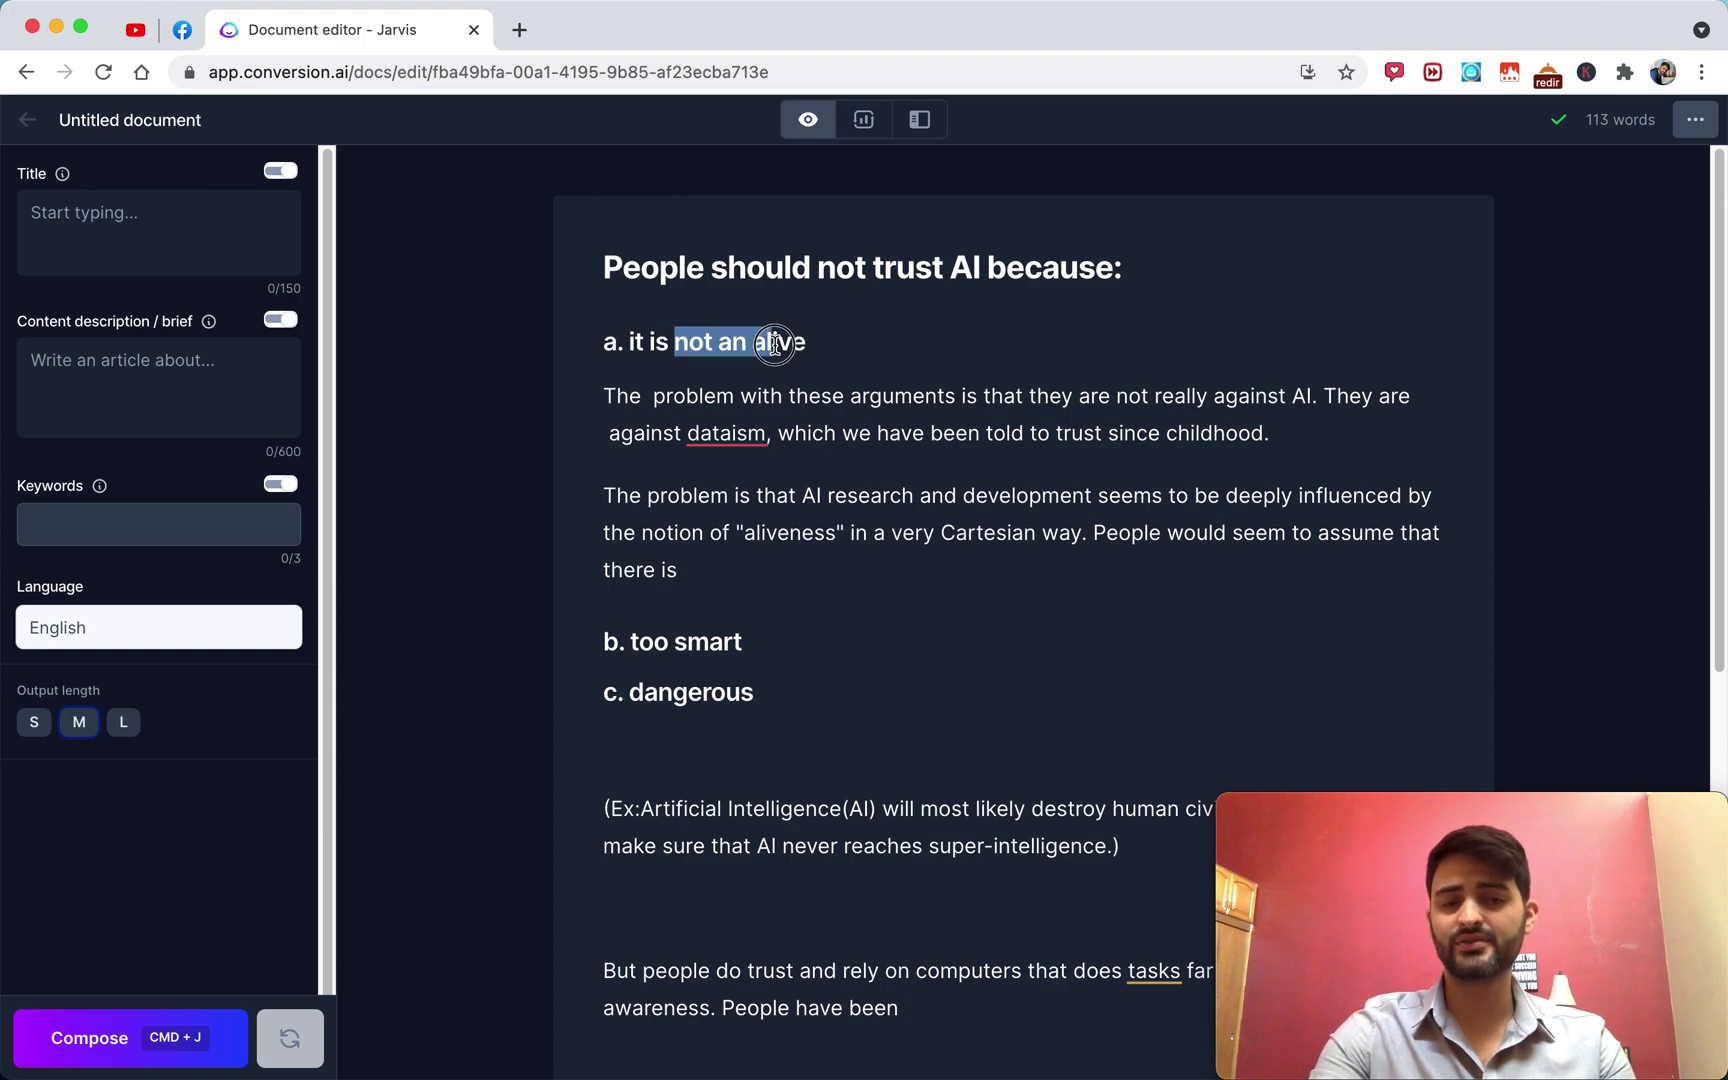
pyautogui.click(741, 567)
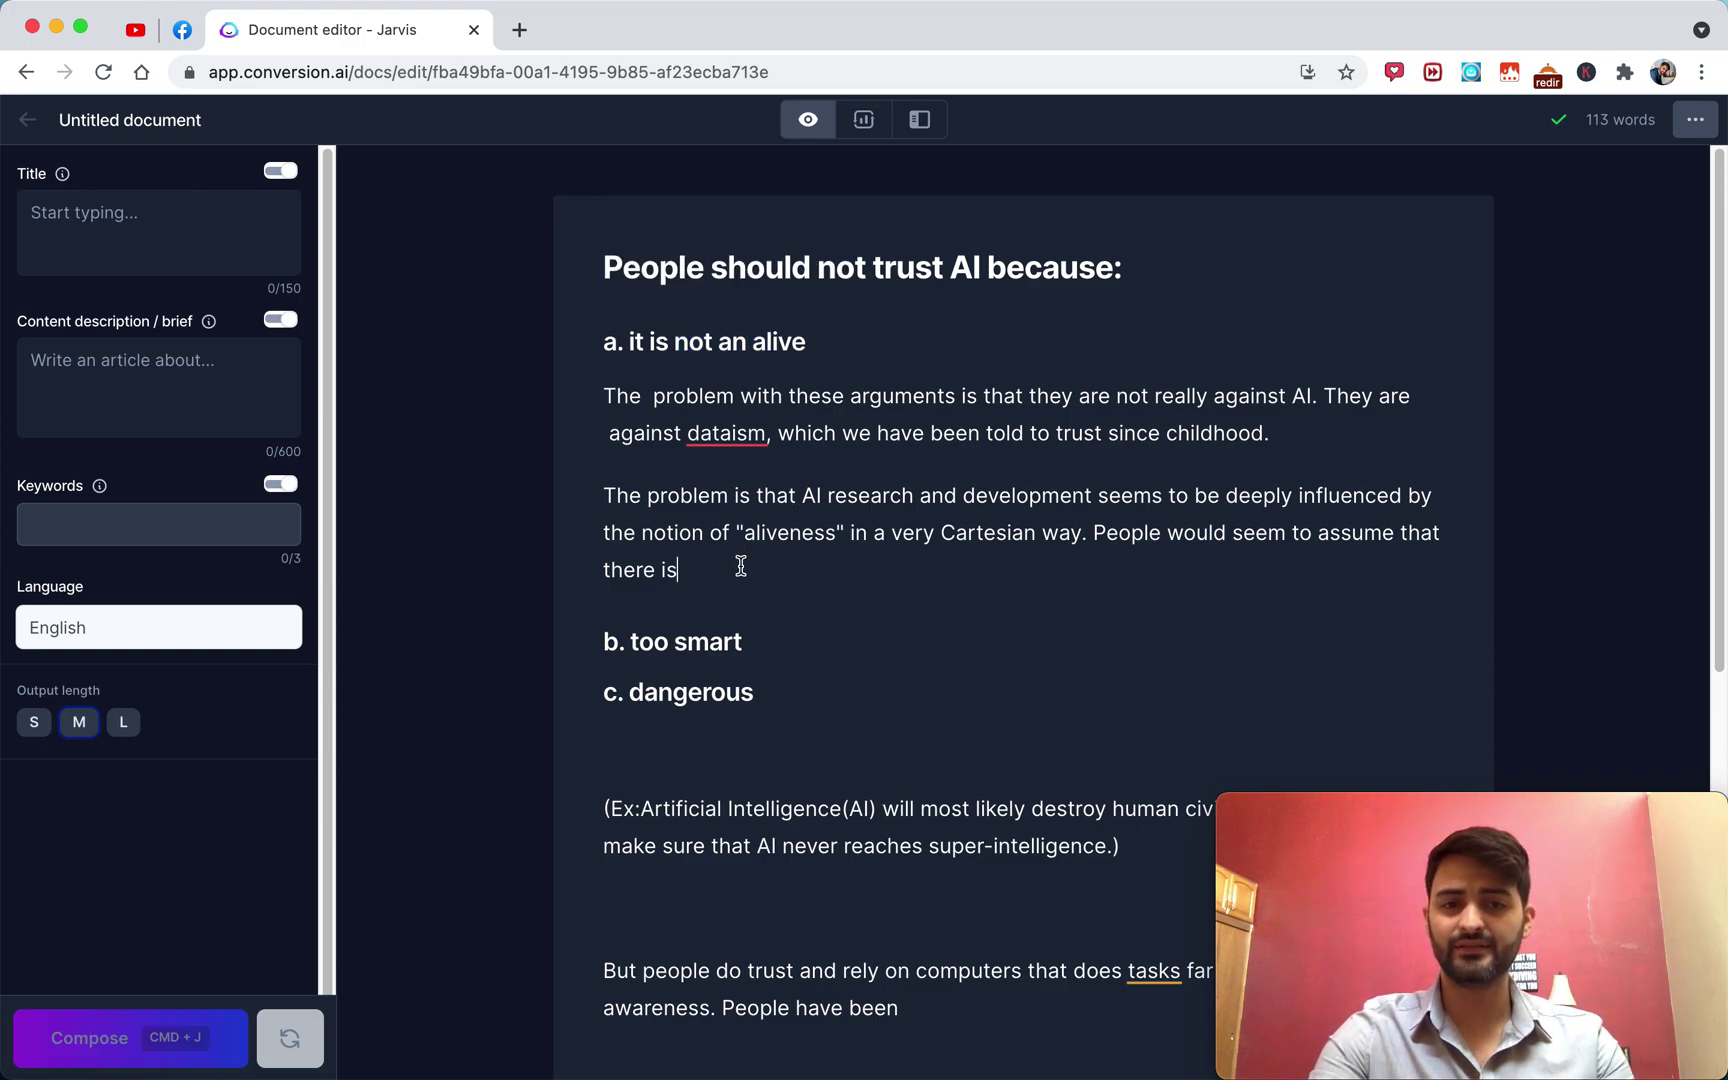
# Insert an empty line below the subheading "b. too smart" and compose text there.
pyautogui.press('Return')
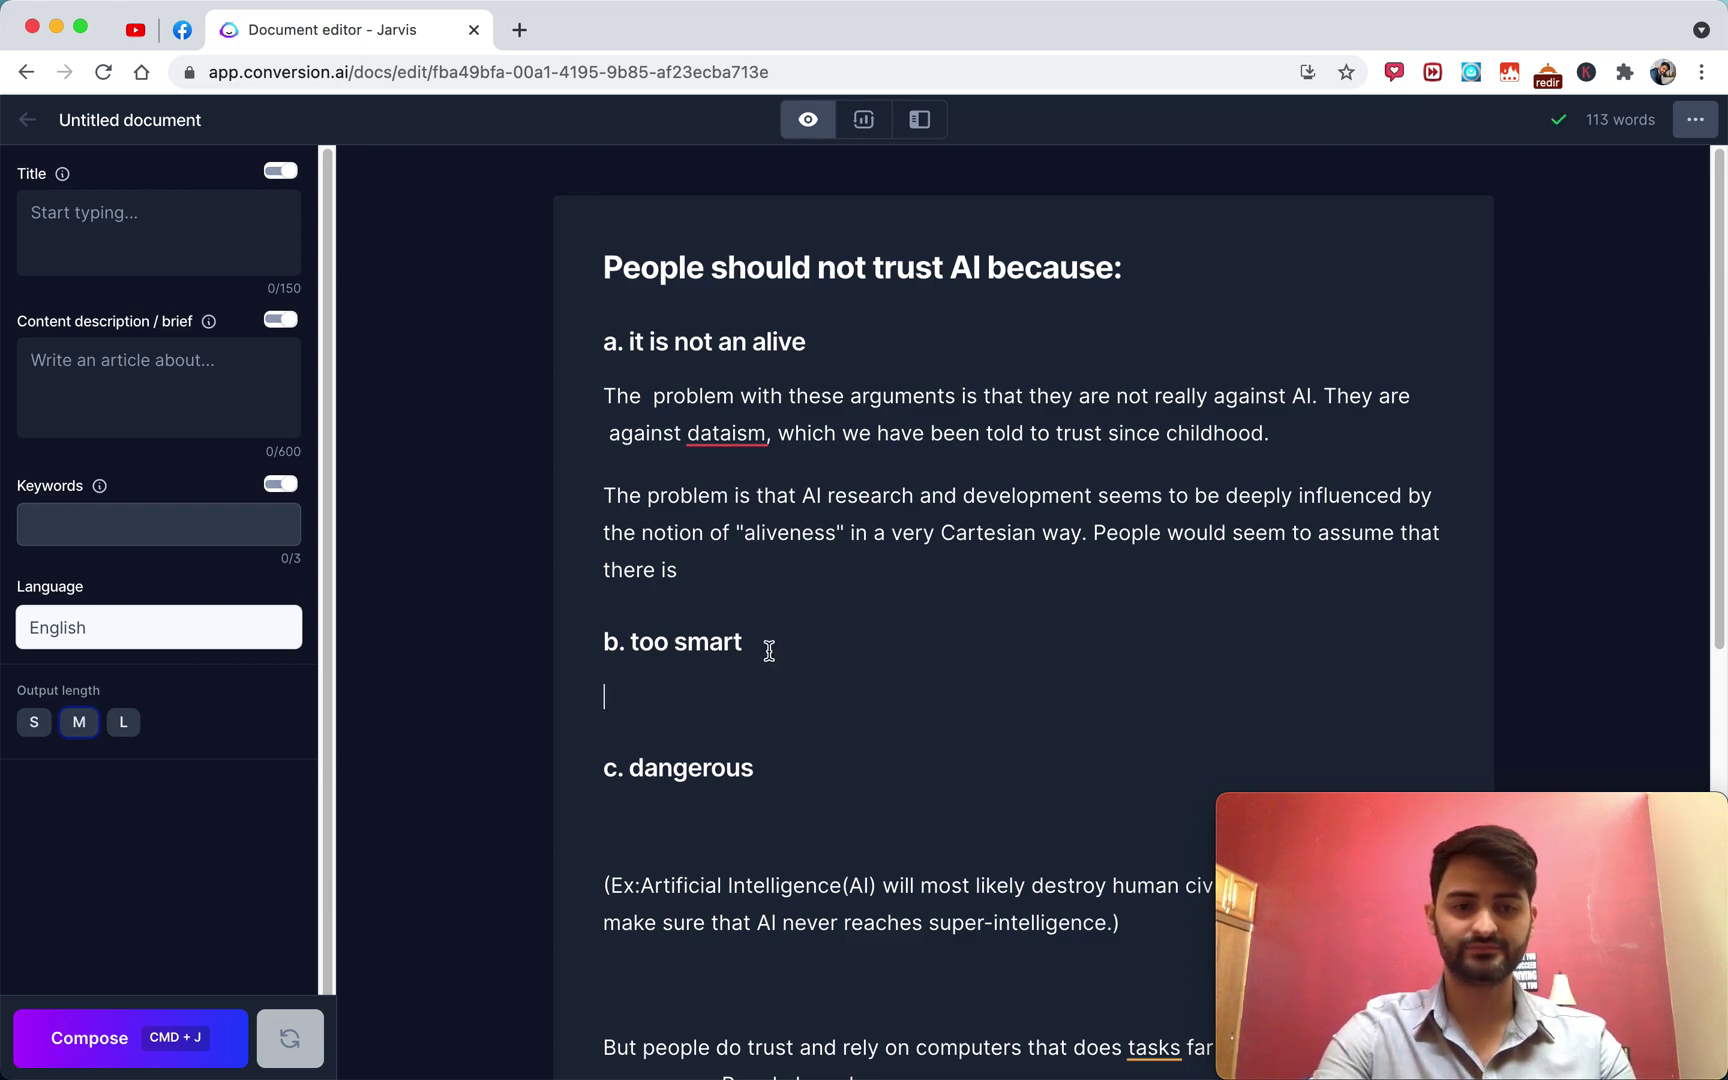
pyautogui.click(130, 1022)
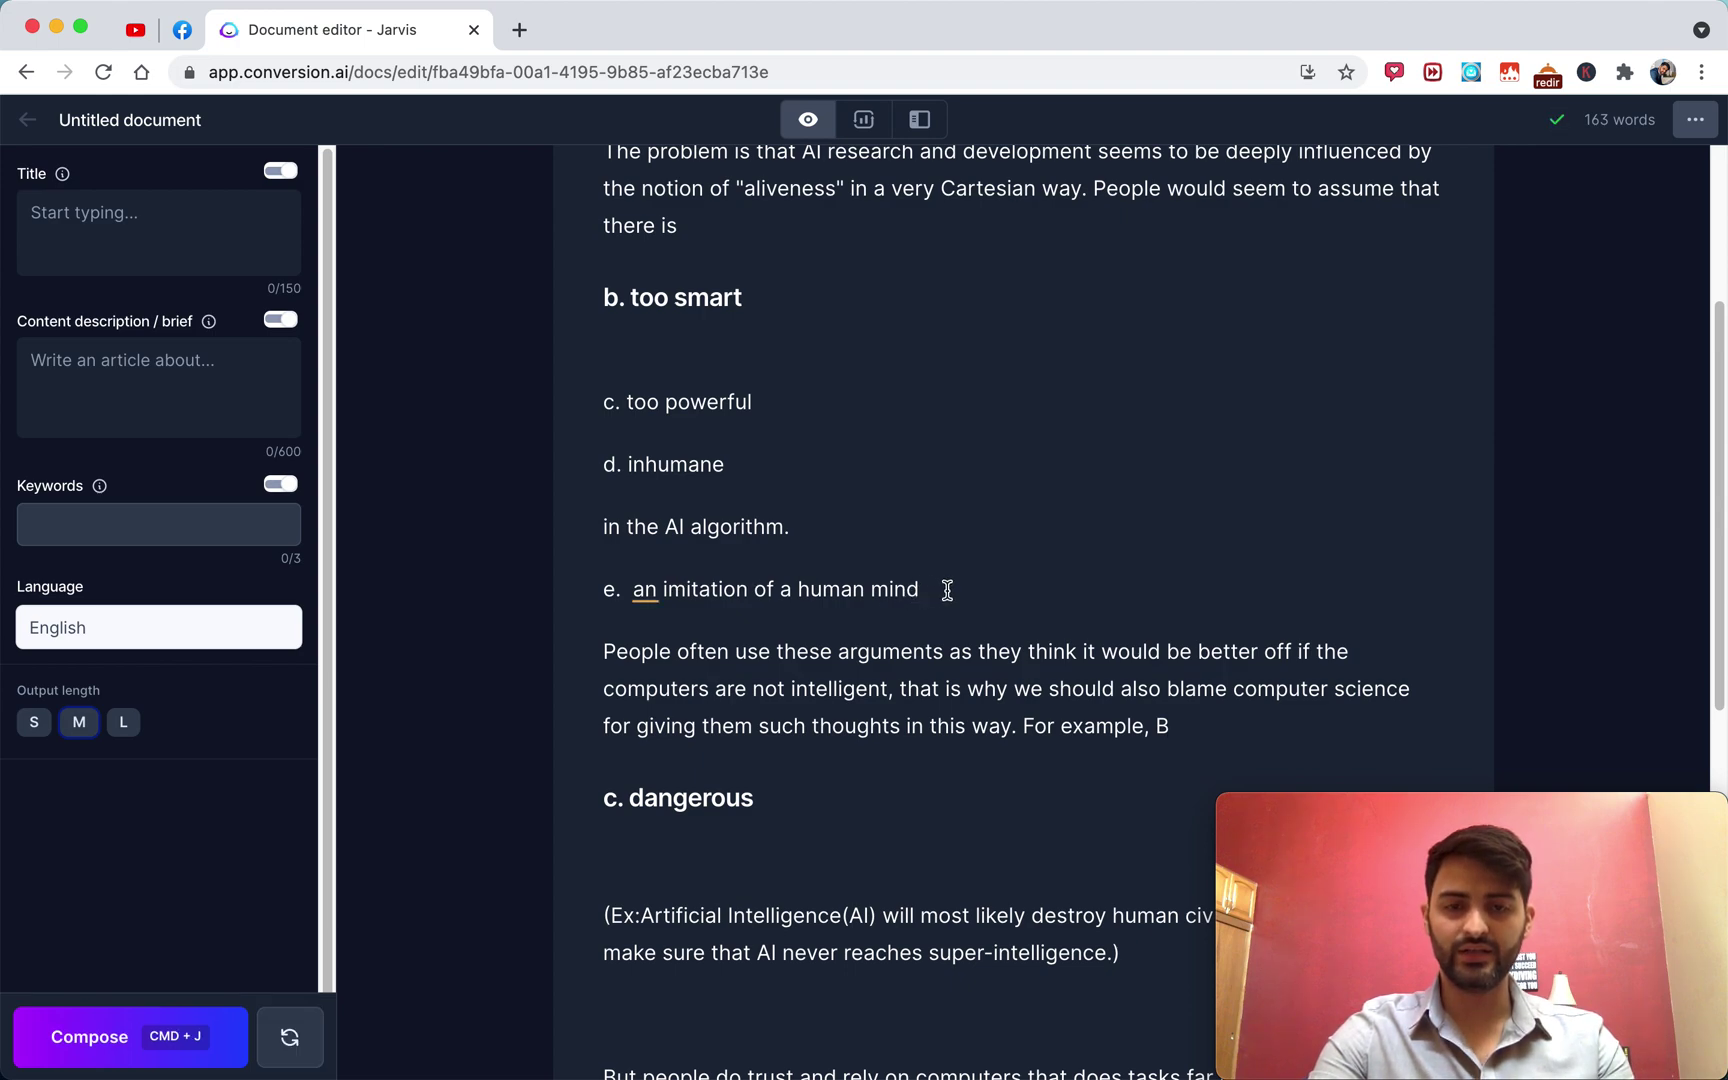
# Delete the generated lines c to e and the empty lines below the subheading "b. too smart".
pyautogui.moveTo(950, 588); pyautogui.dragTo(544, 374)
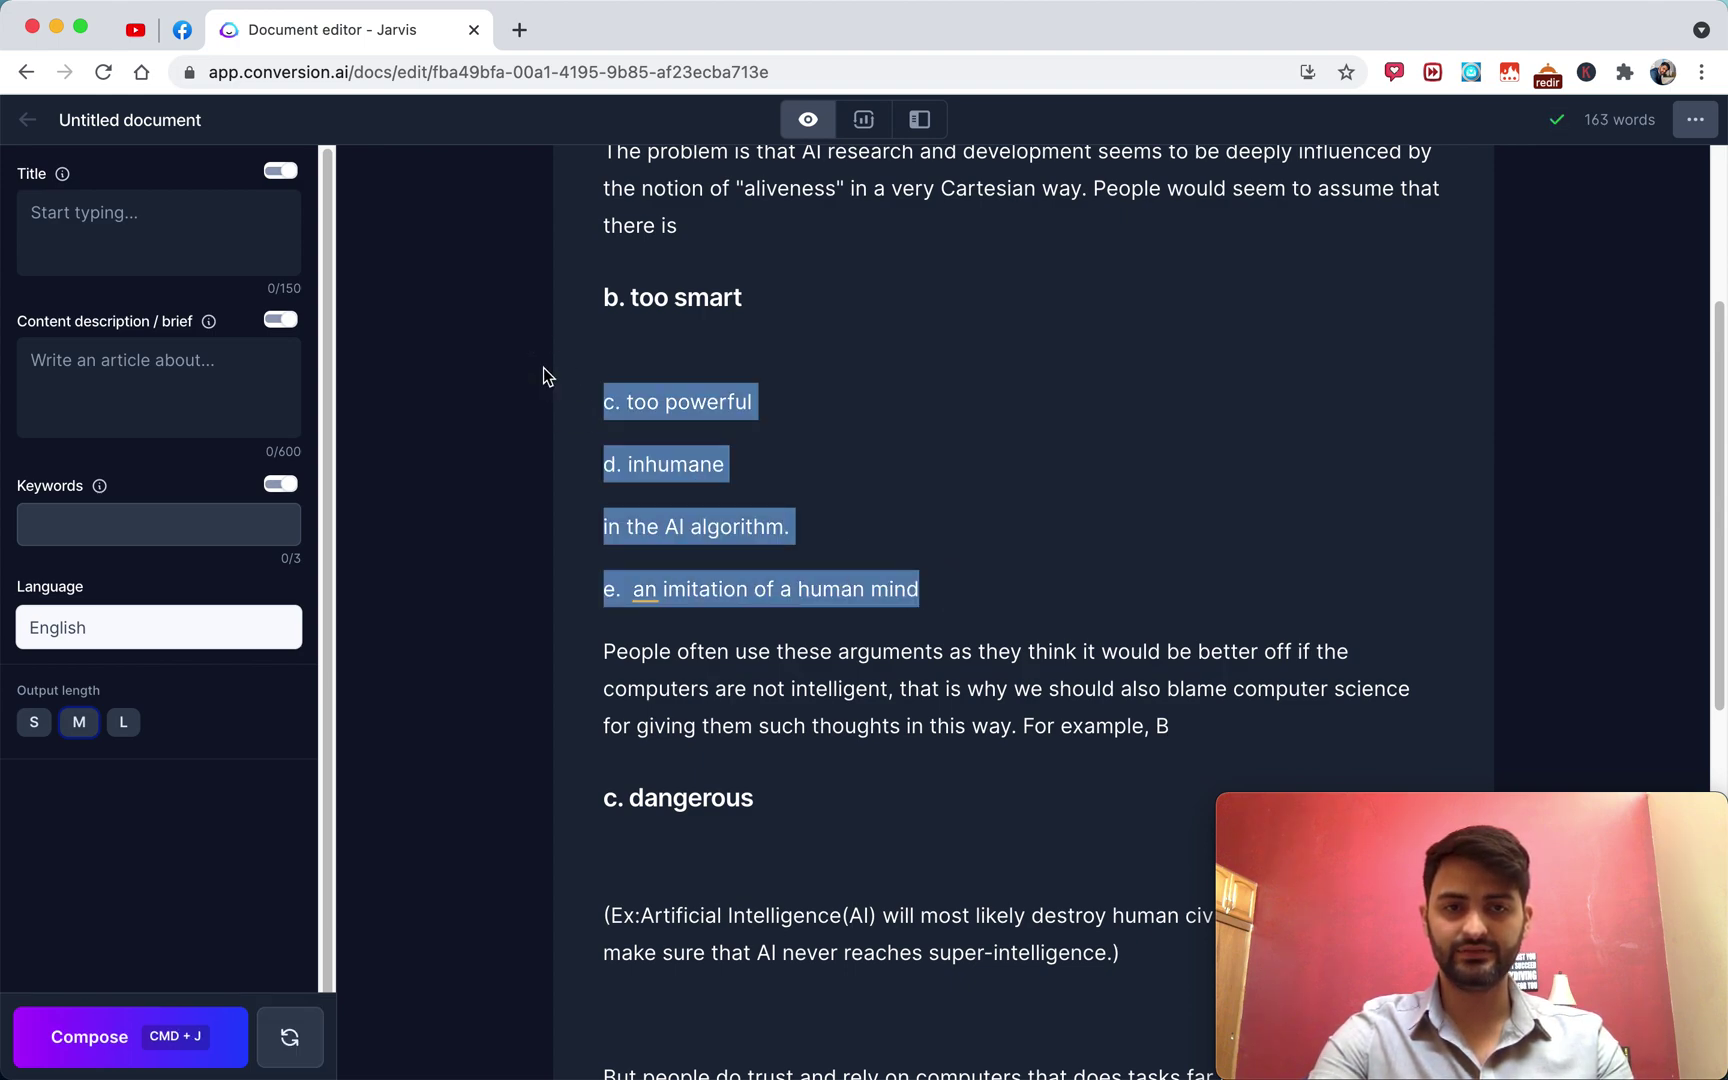
pyautogui.press('BackSpace')
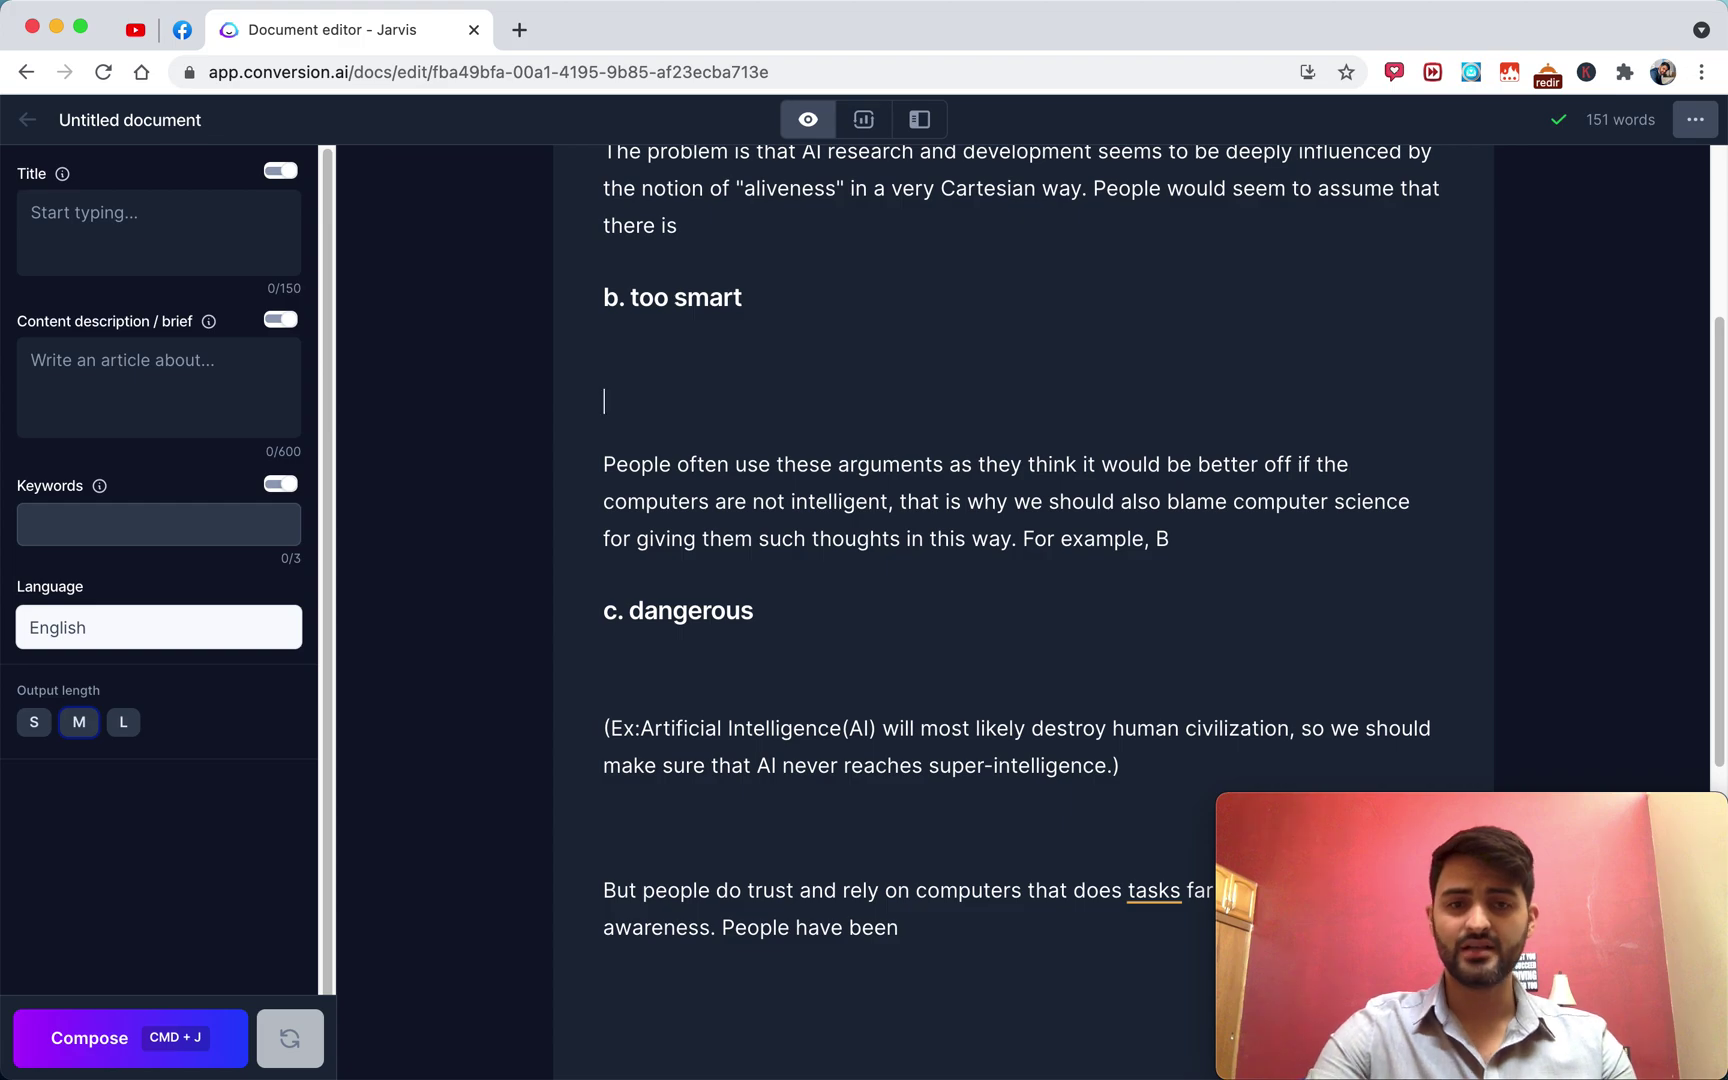
pyautogui.press('BackSpace')
pyautogui.press('BackSpace')
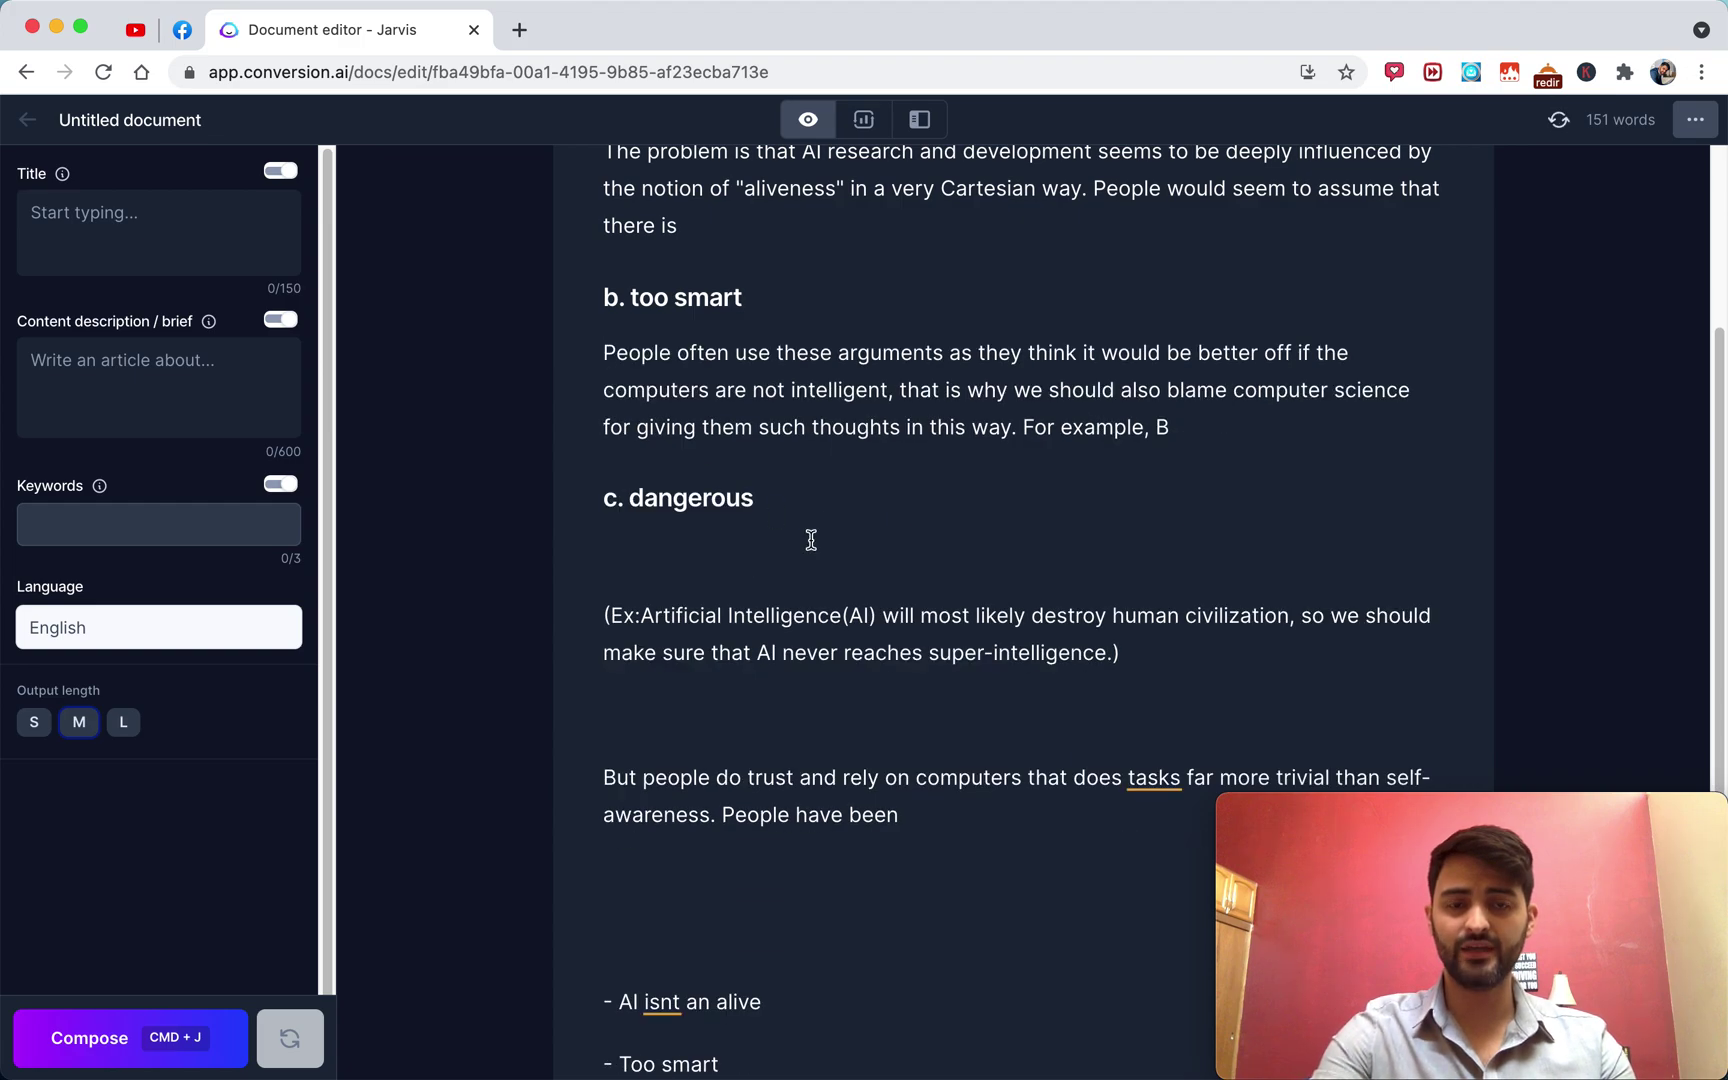
# Remove the stray "B" after "For example," in the paragraph below "b. too smart" and compose its continuation.
pyautogui.scroll(3, 810, 540)
pyautogui.click(1248, 597)
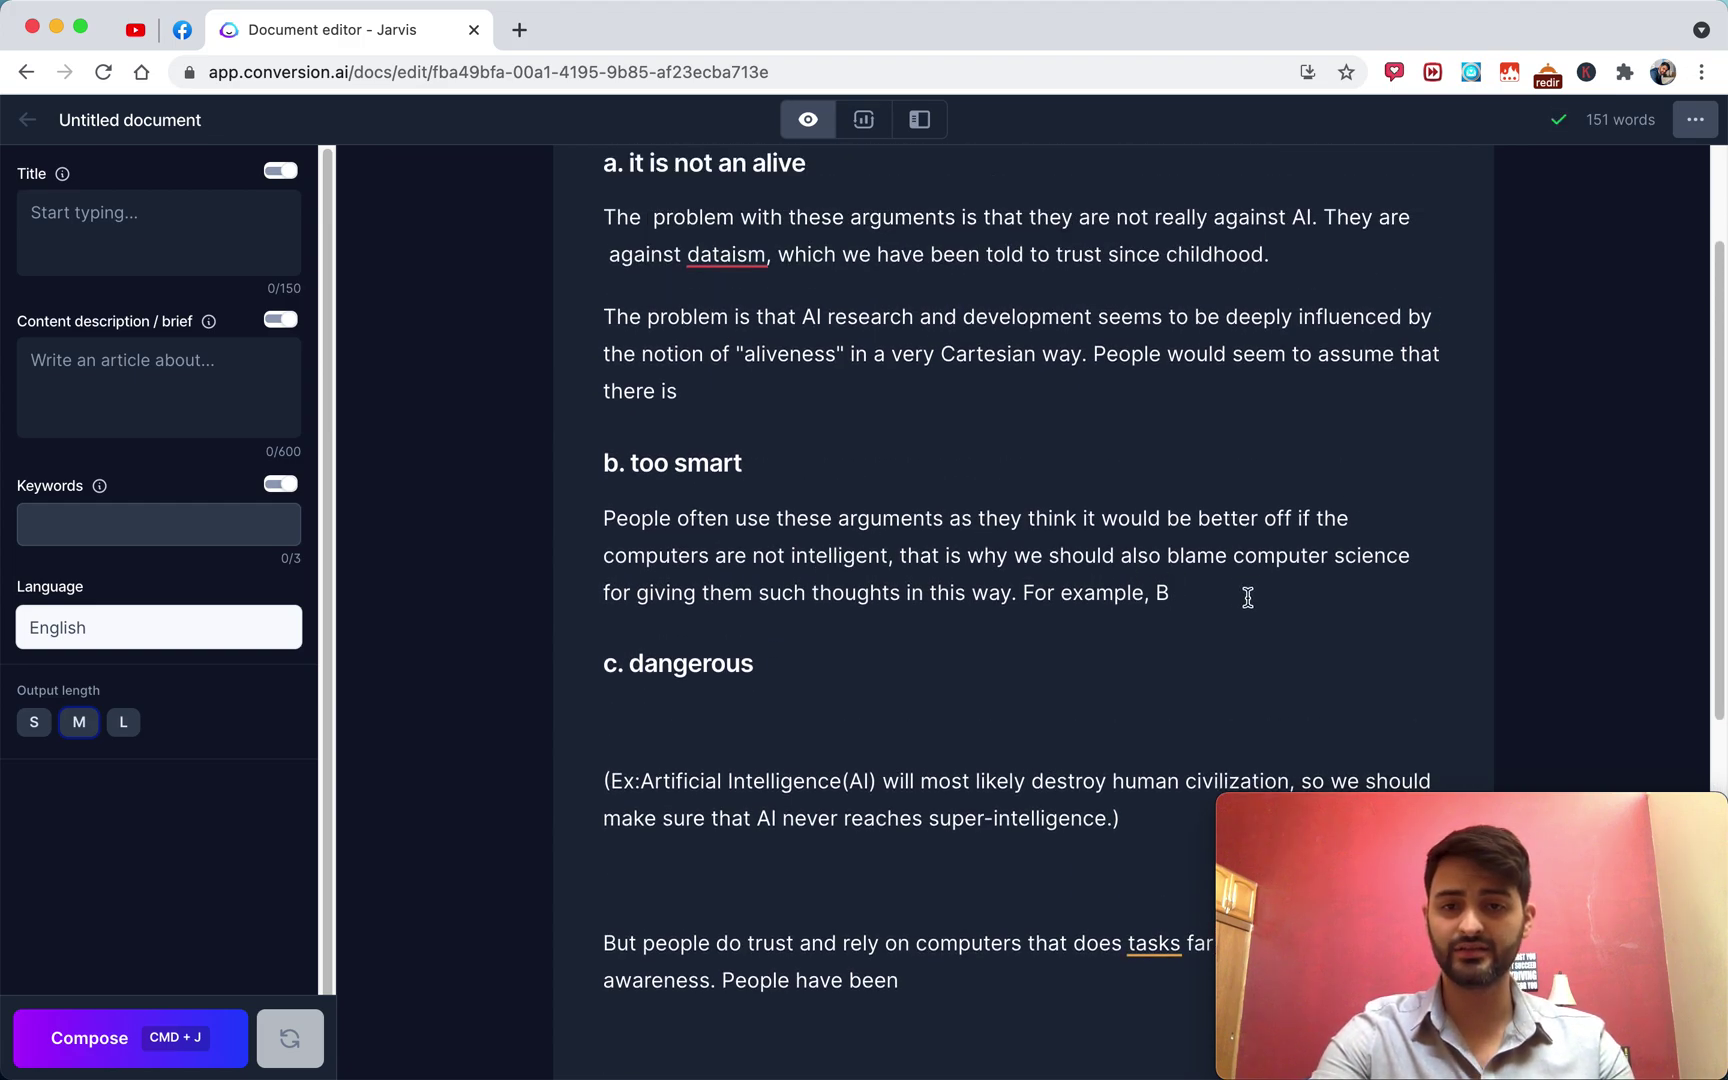
pyautogui.moveTo(1243, 597); pyautogui.dragTo(1022, 593)
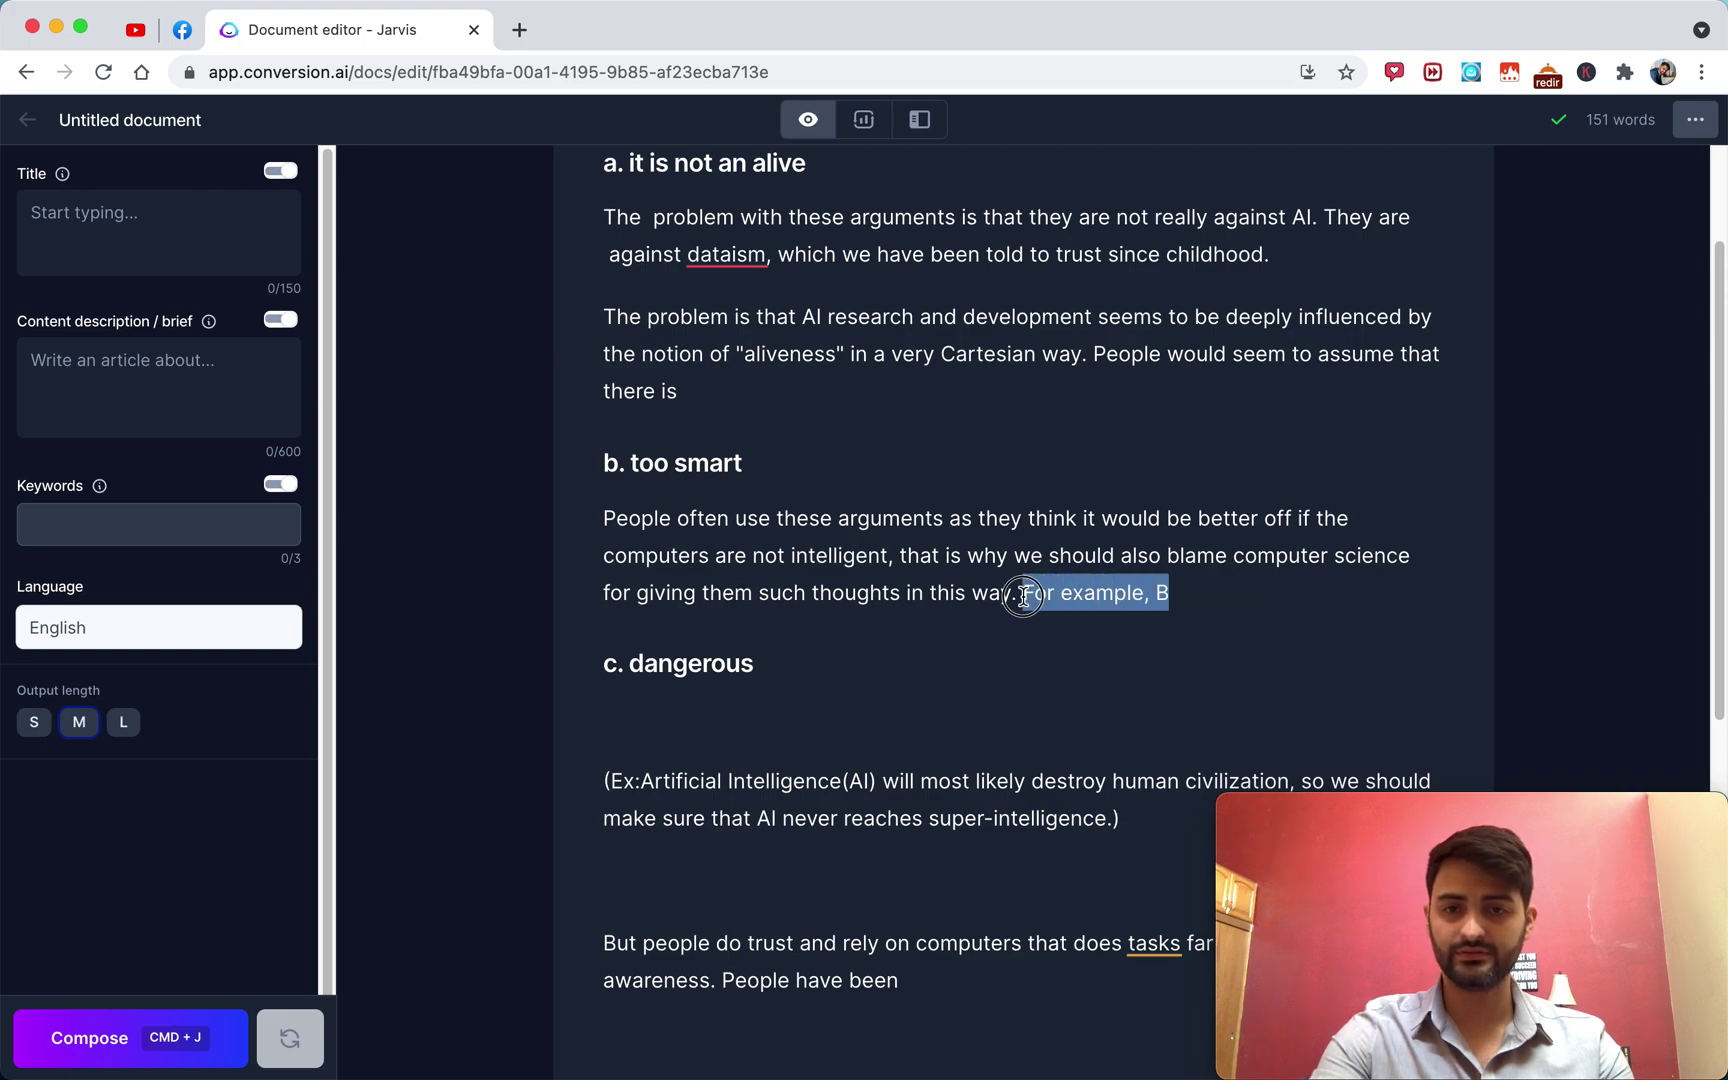
pyautogui.click(1199, 593)
pyautogui.press('BackSpace')
pyautogui.press('super+j')
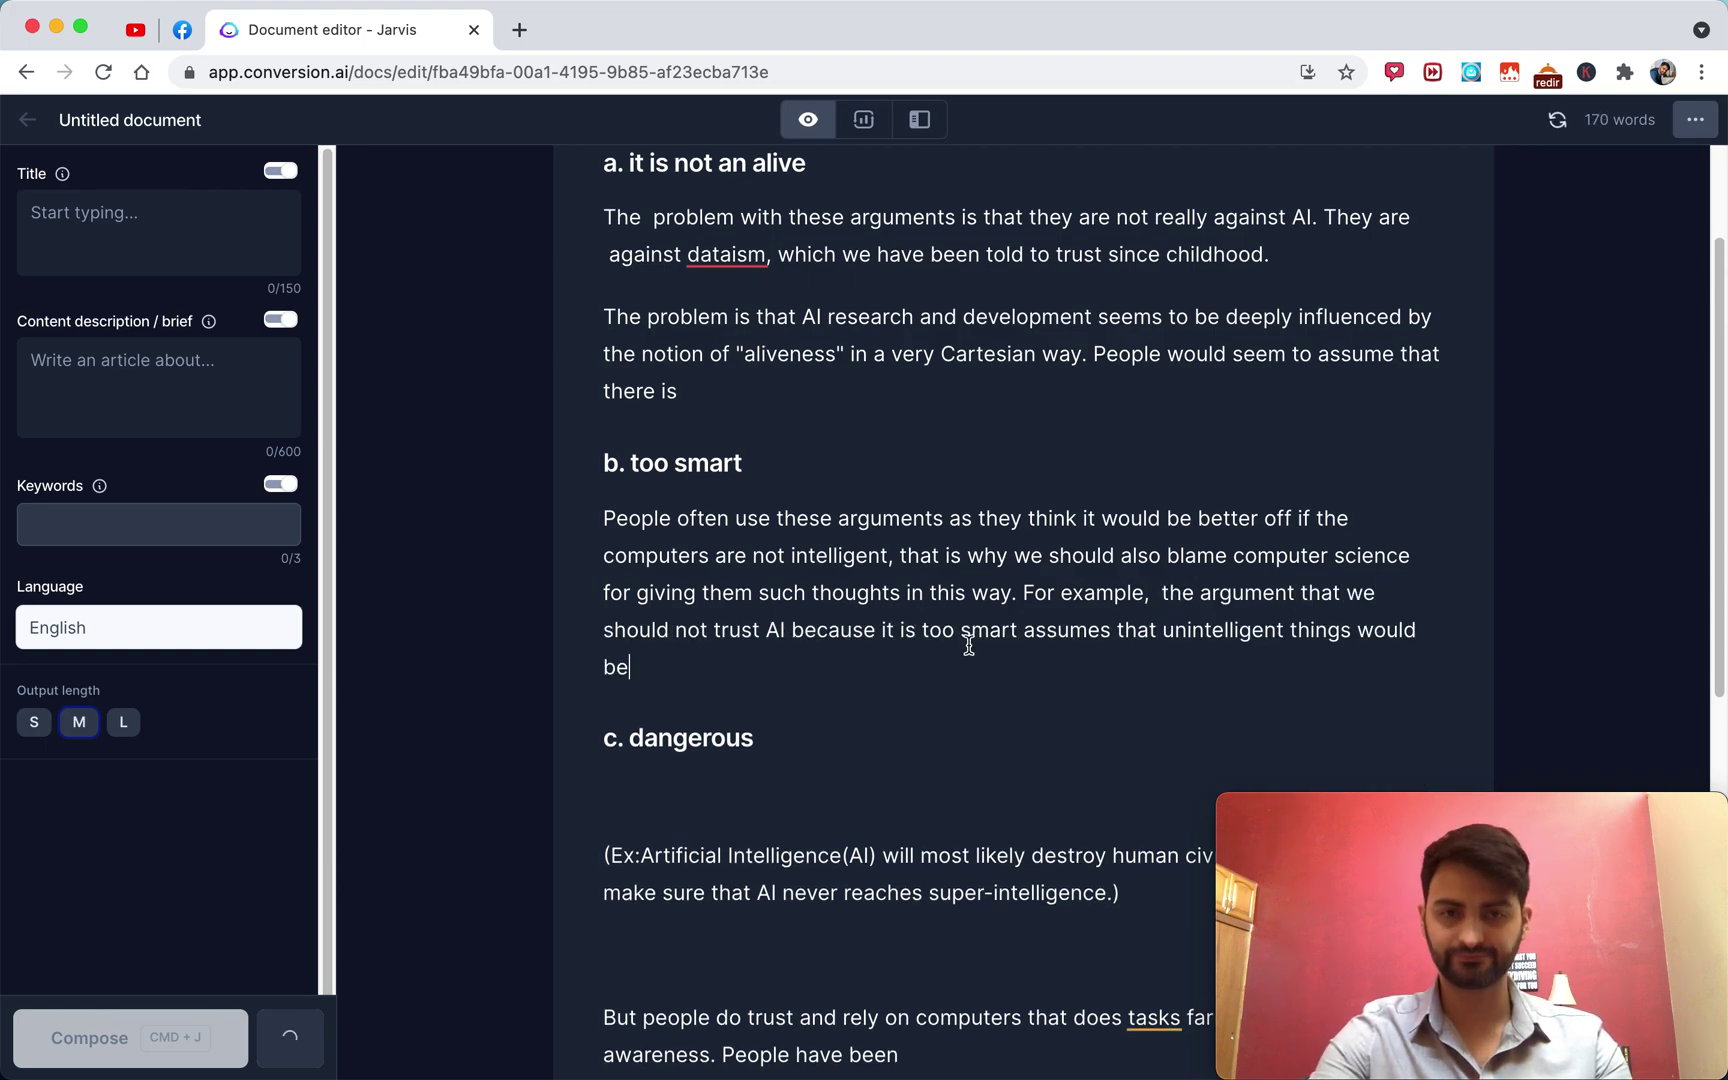
# Check how the composed paragraphs relate to the subheading "b. too smart".
pyautogui.scroll(3, 856, 602)
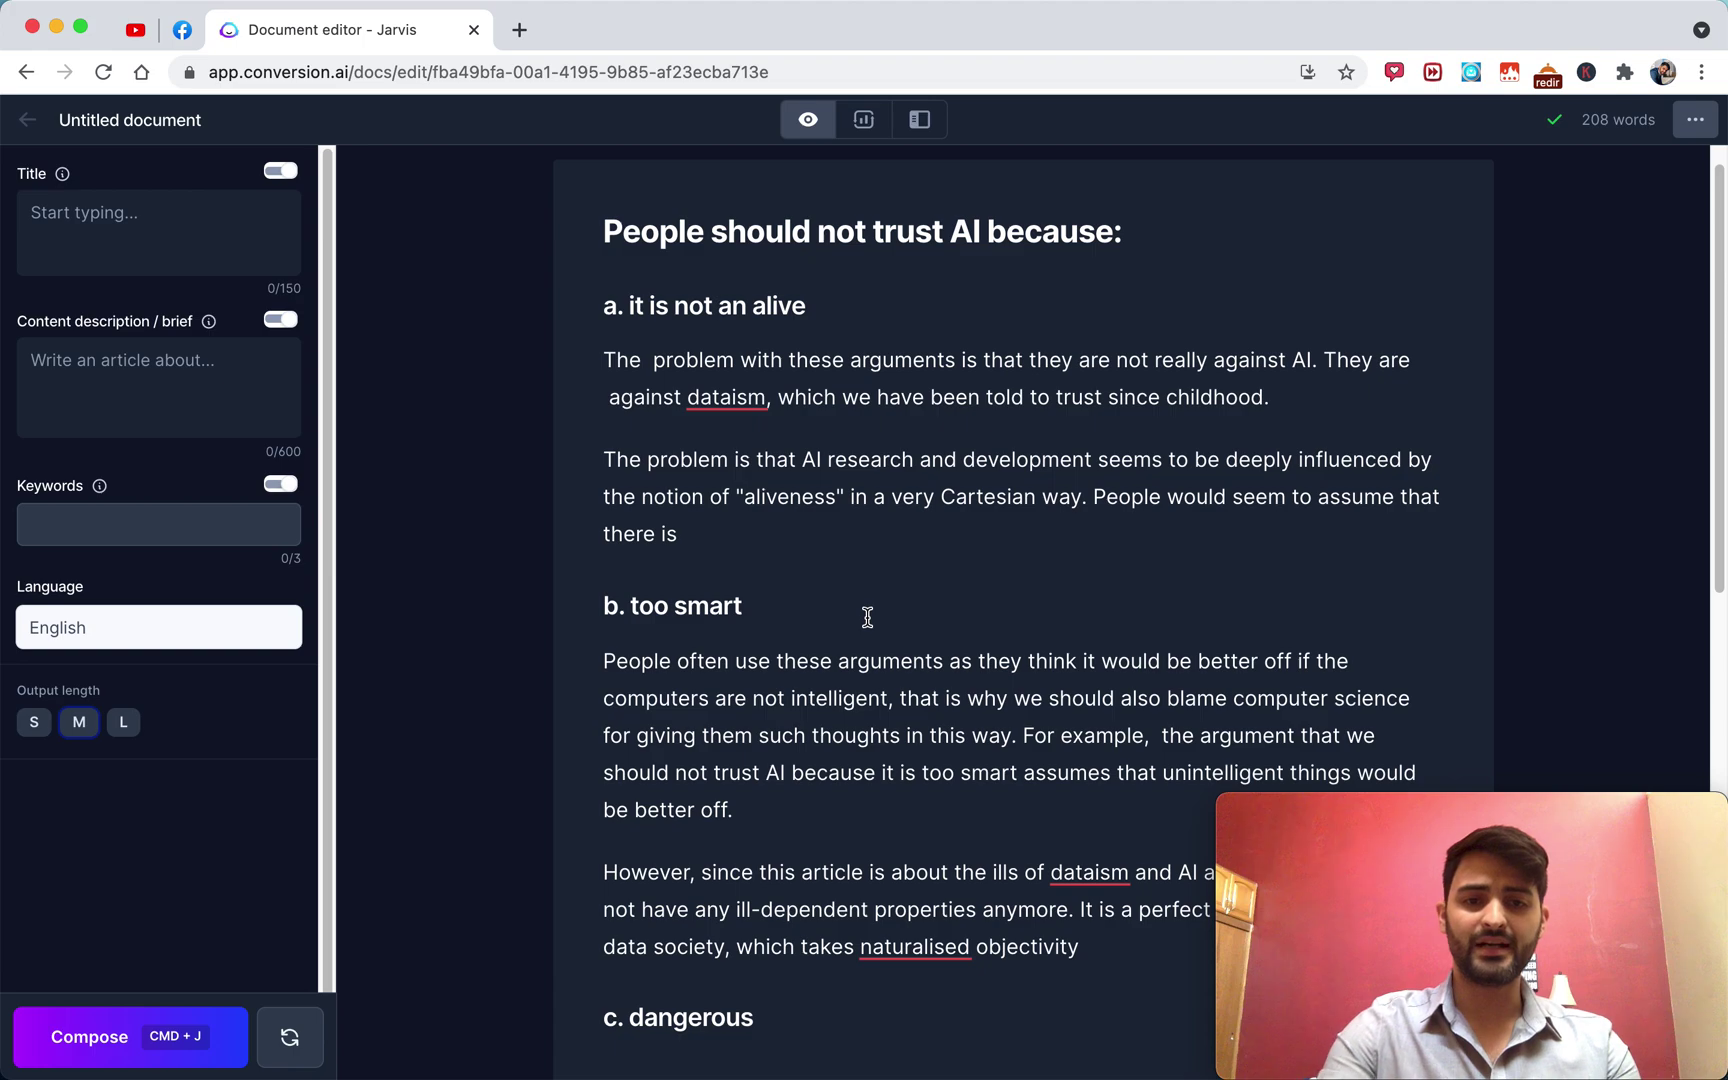
pyautogui.moveTo(744, 606); pyautogui.dragTo(603, 606)
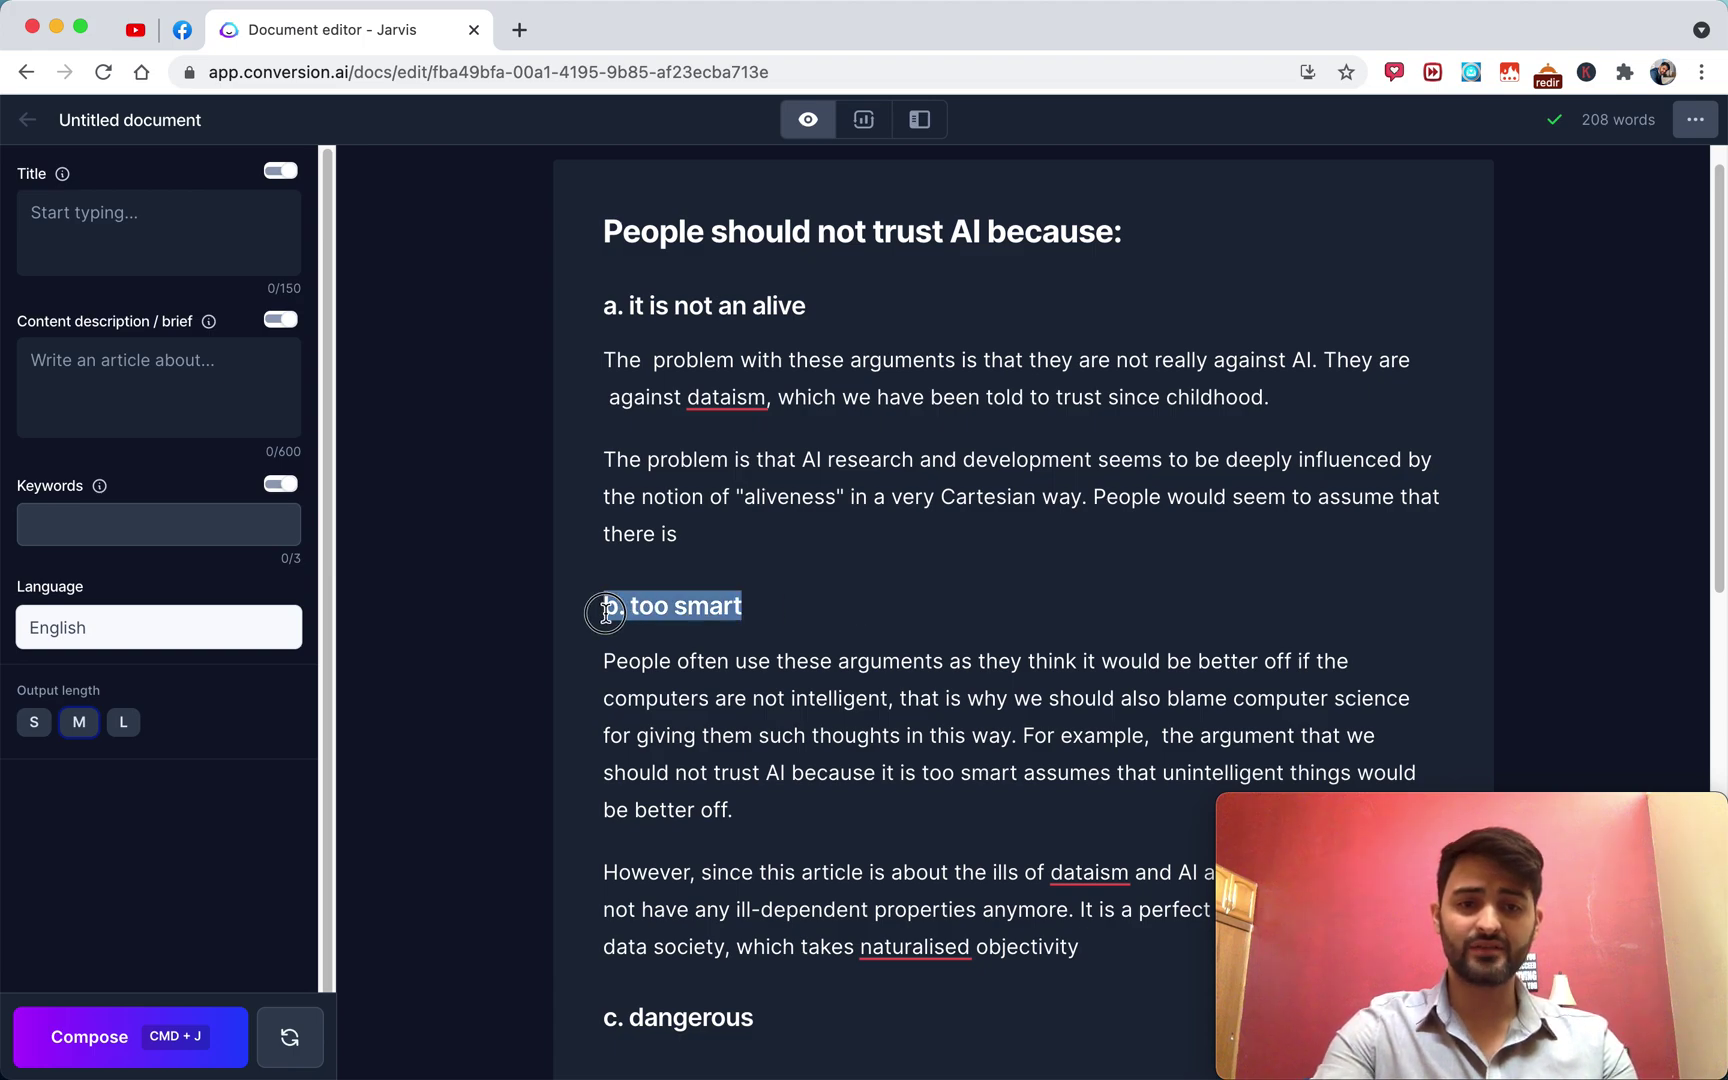
pyautogui.click(838, 612)
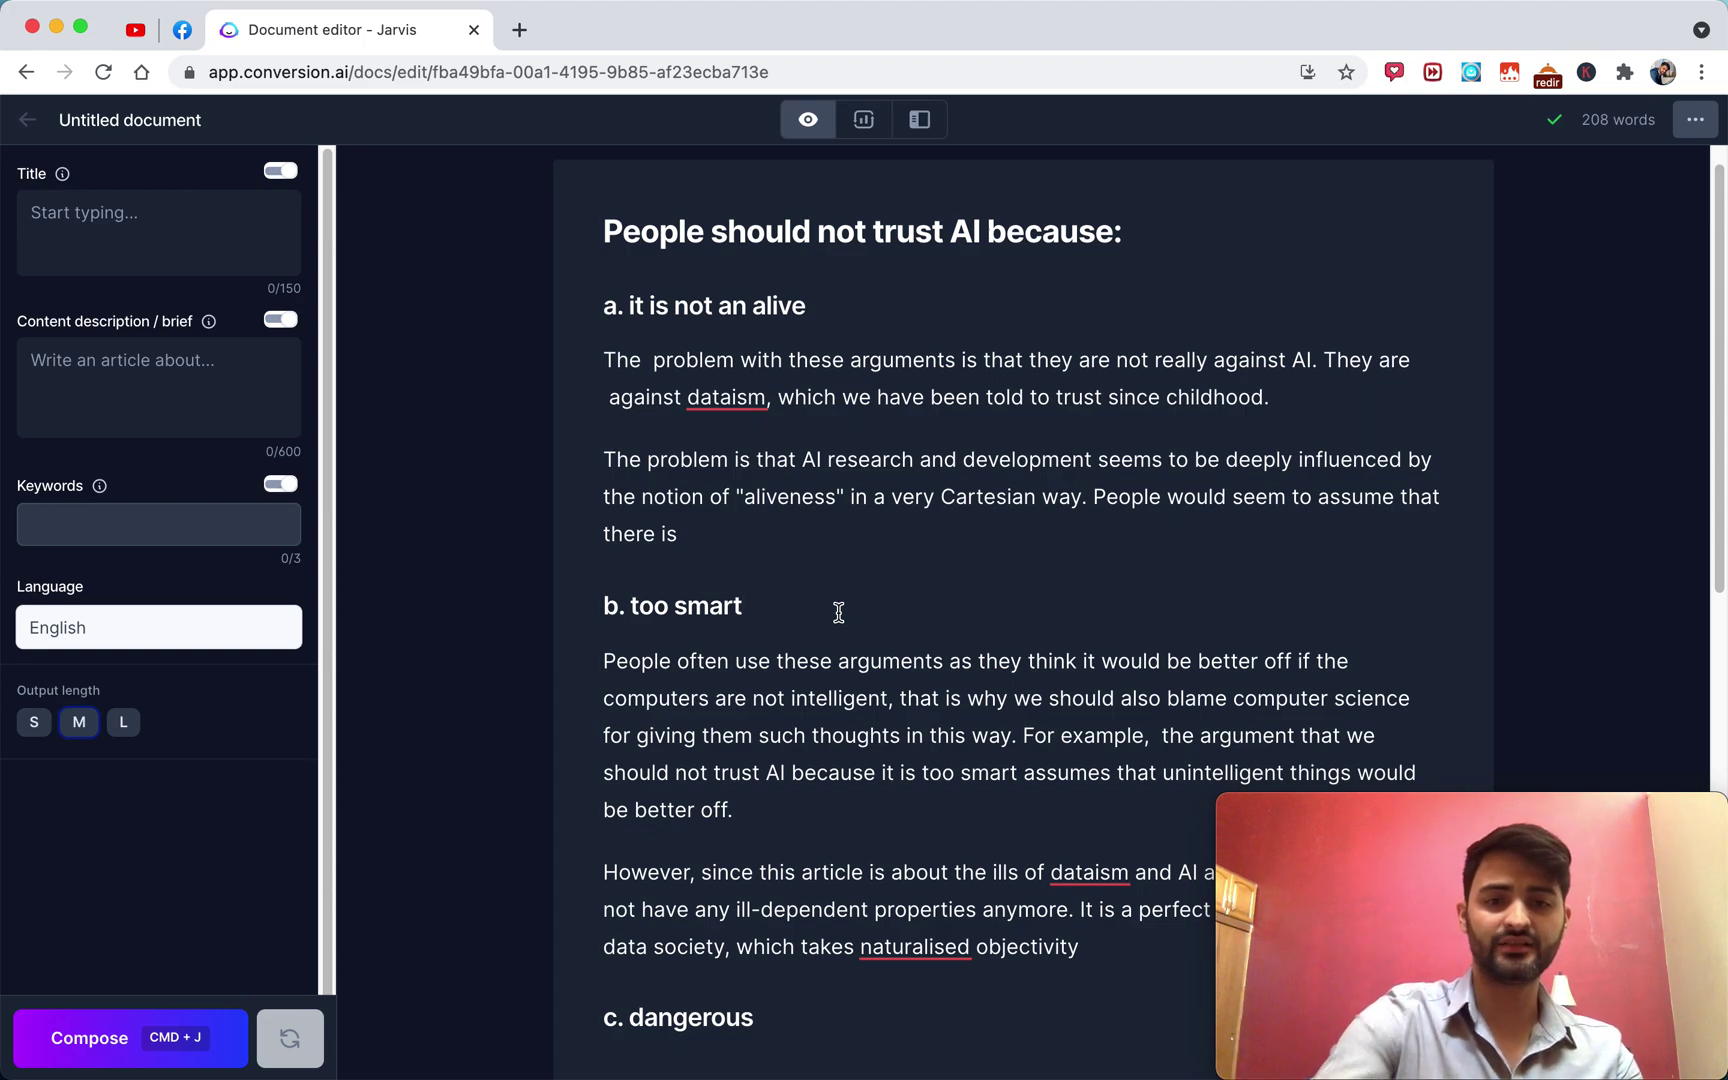
pyautogui.scroll(-4, 820, 616)
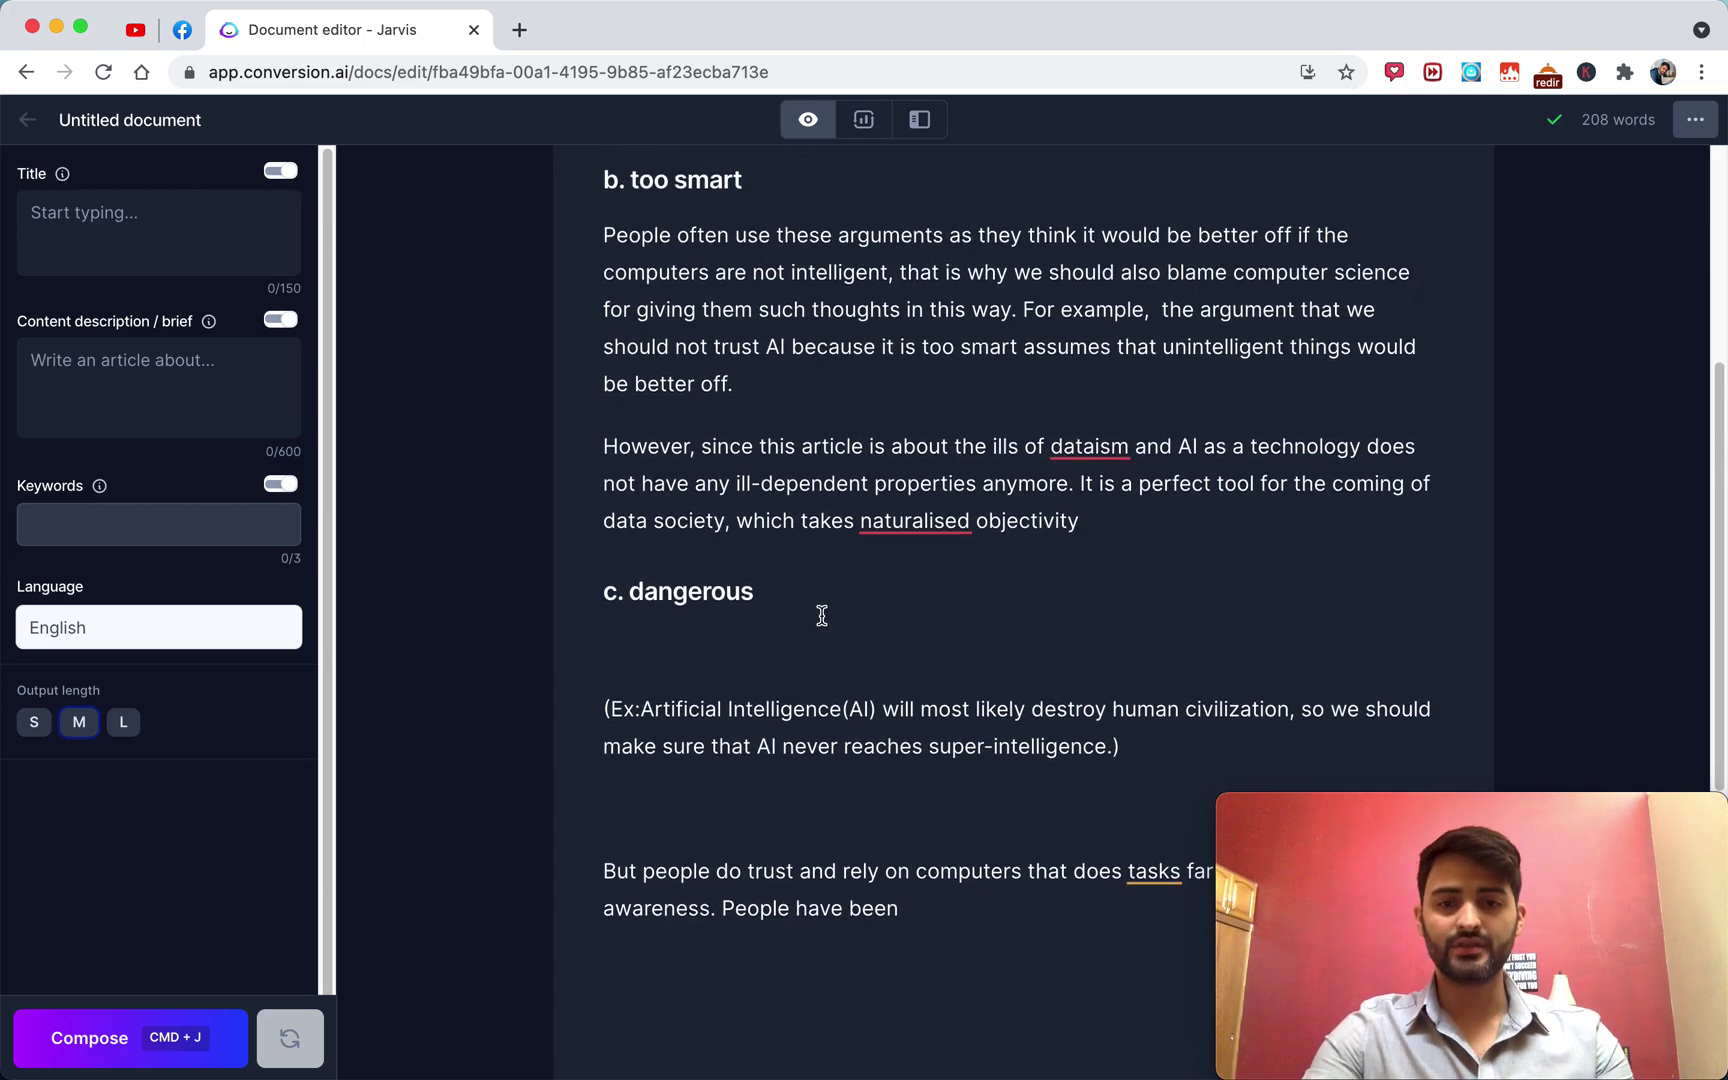
pyautogui.scroll(4, 820, 616)
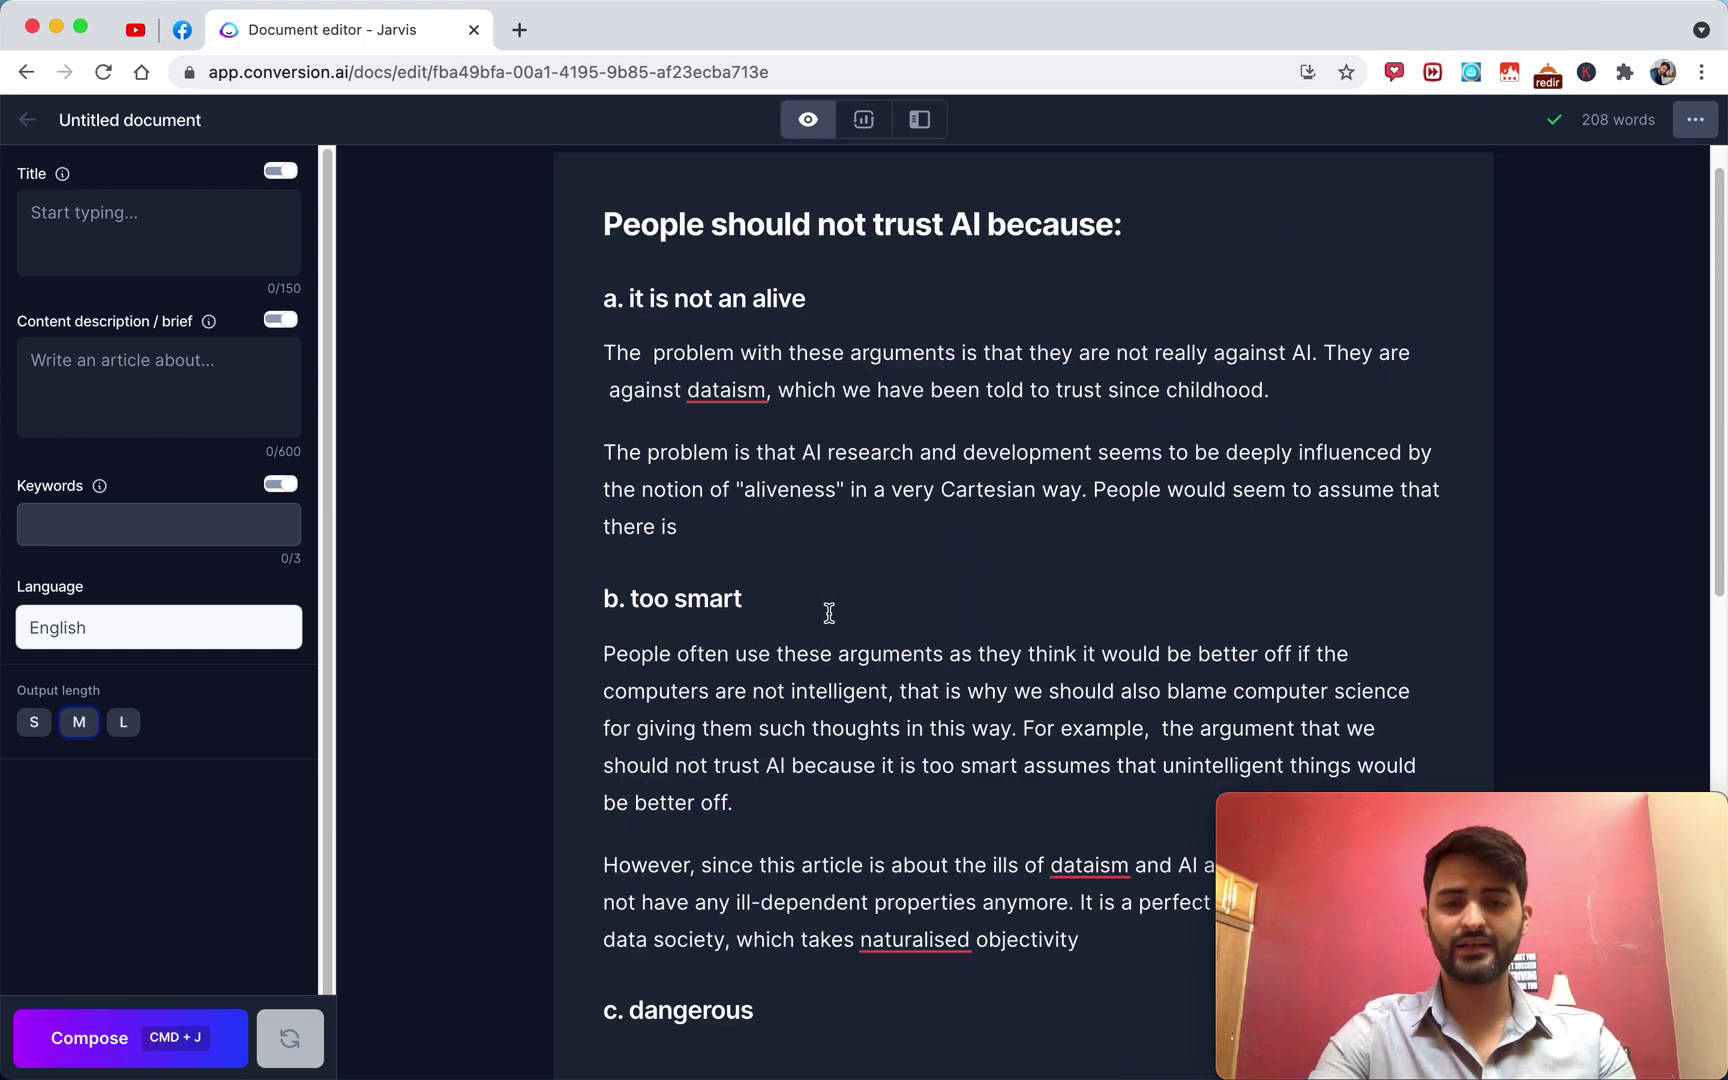
# Delete everything from the subheading "a. it is not an alive" down to the dashed list, keeping the main heading.
pyautogui.scroll(-4, 829, 613)
pyautogui.scroll(-8, 838, 614)
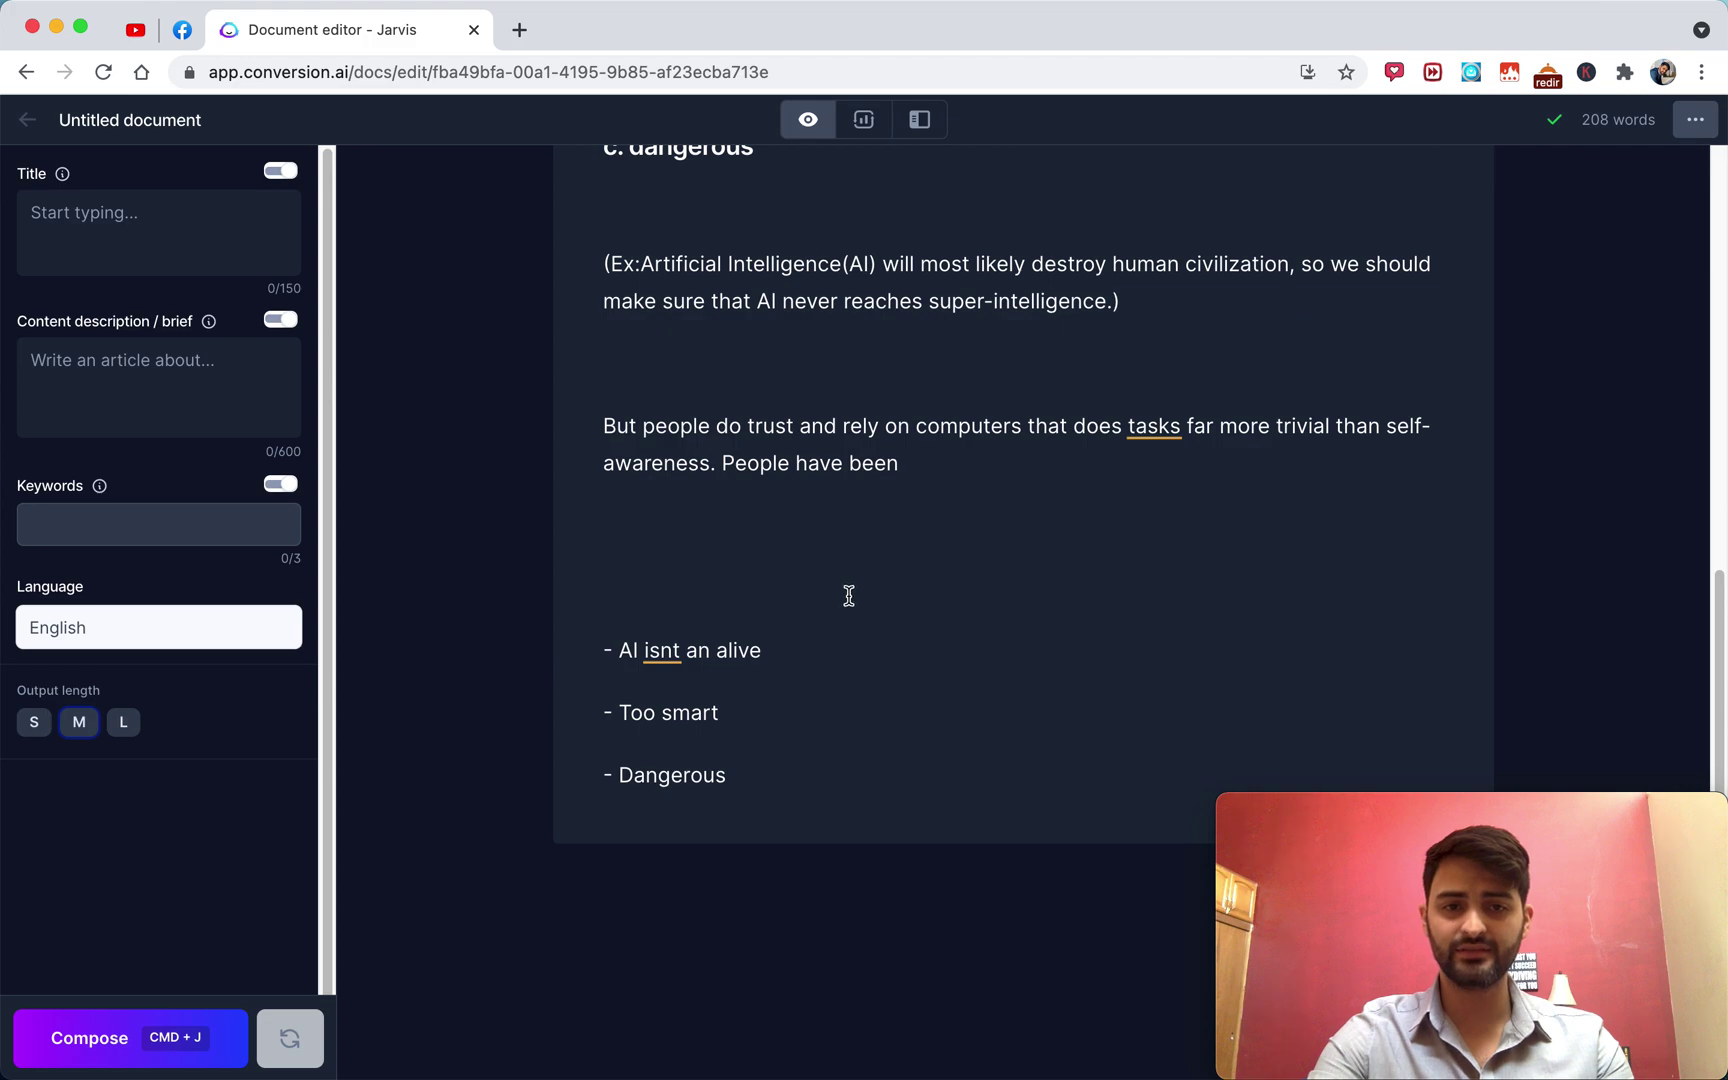
pyautogui.click(814, 570)
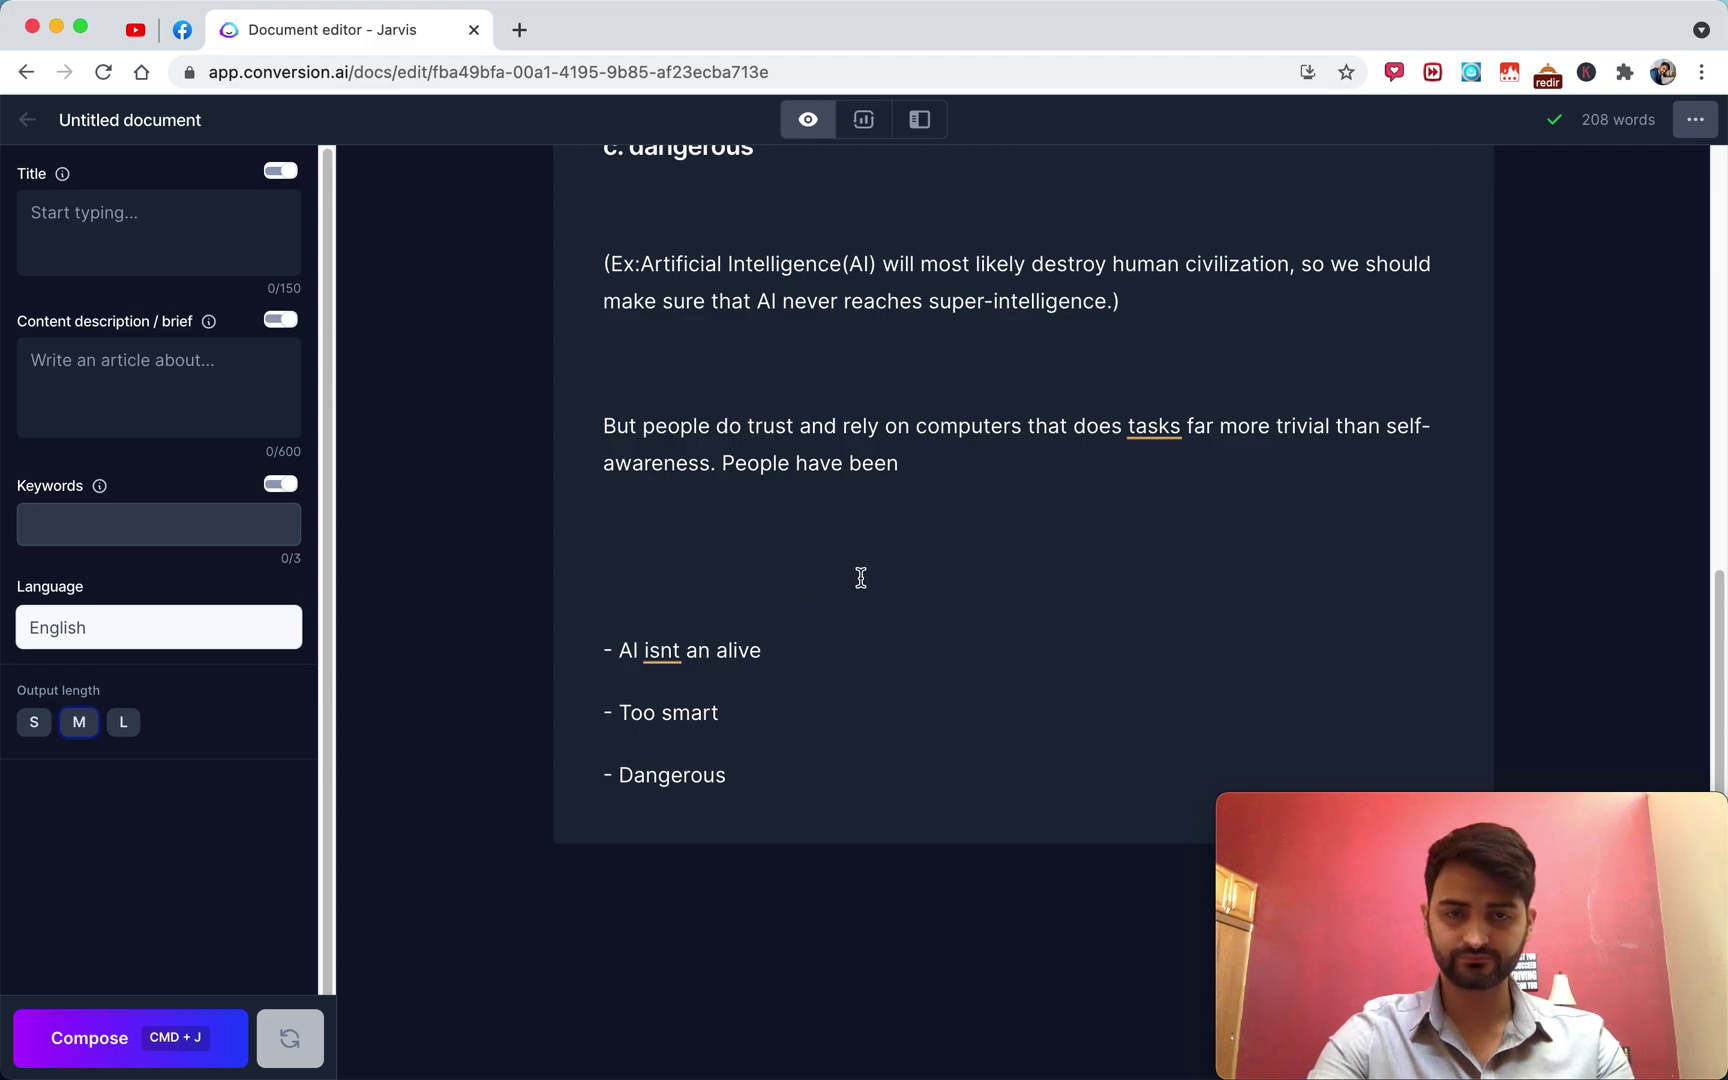
pyautogui.scroll(3, 861, 578)
pyautogui.moveTo(675, 706); pyautogui.dragTo(586, 274)
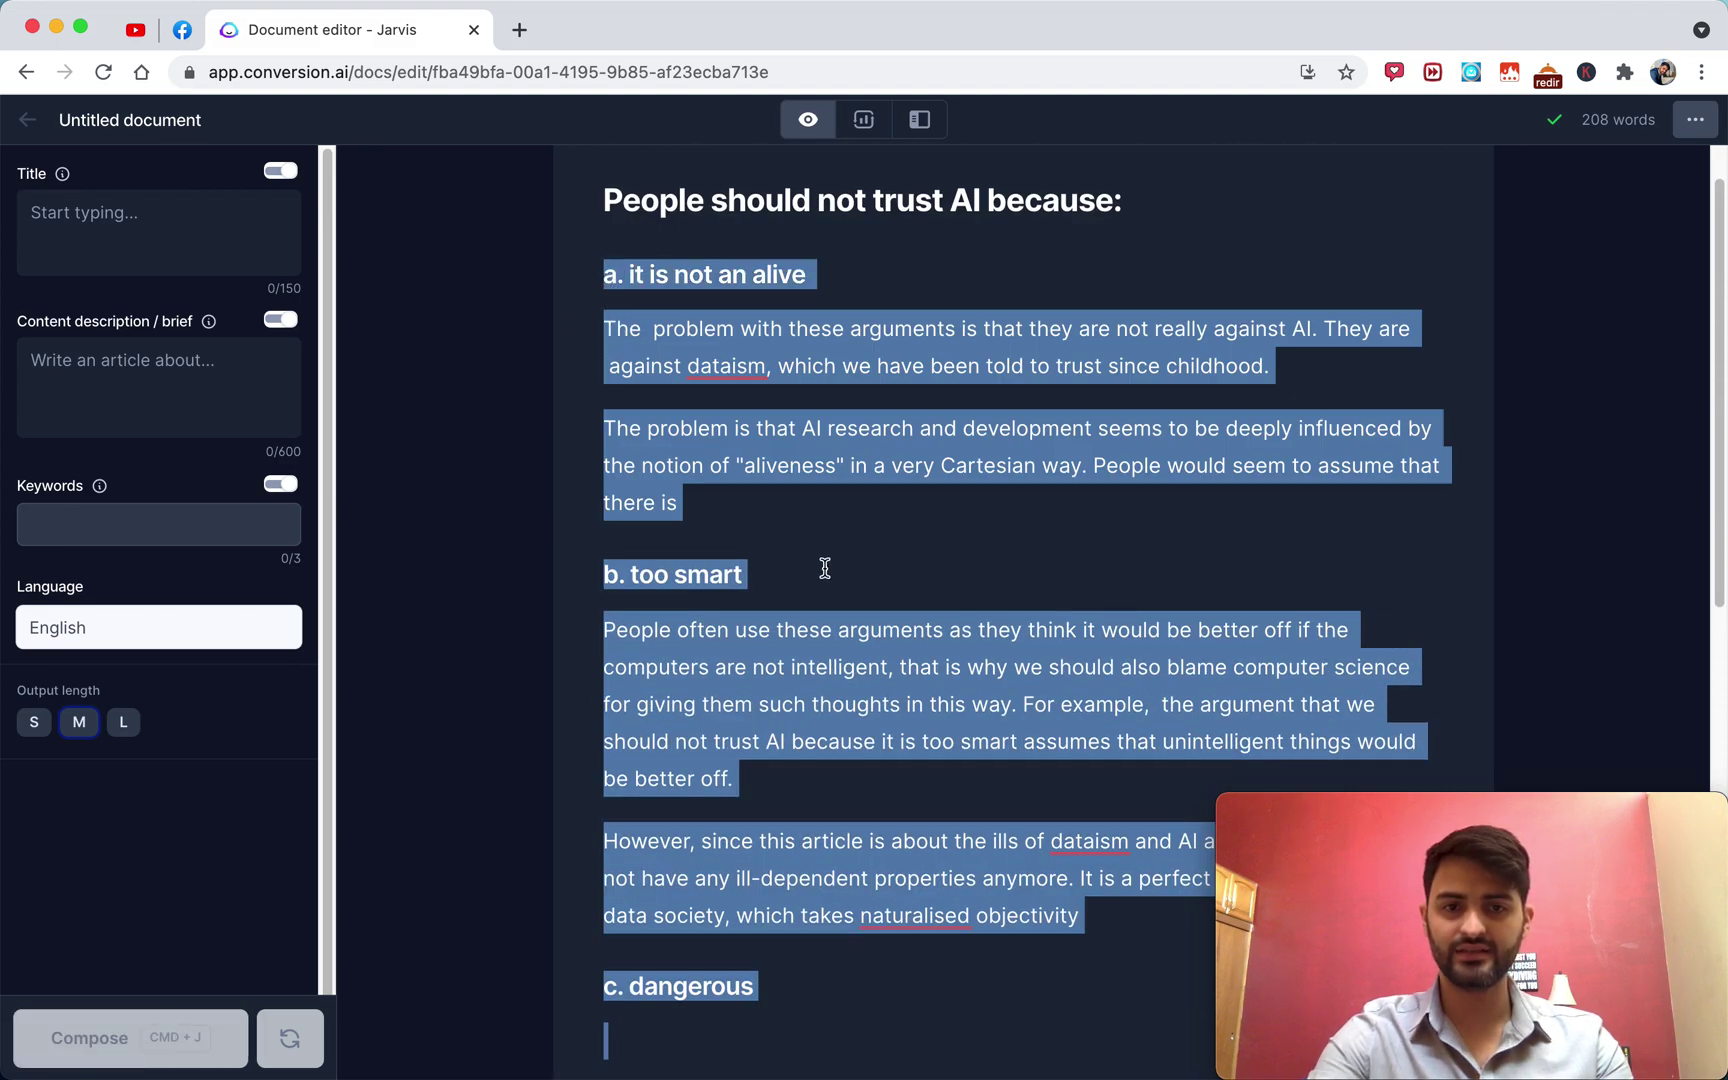
pyautogui.press('super+z')
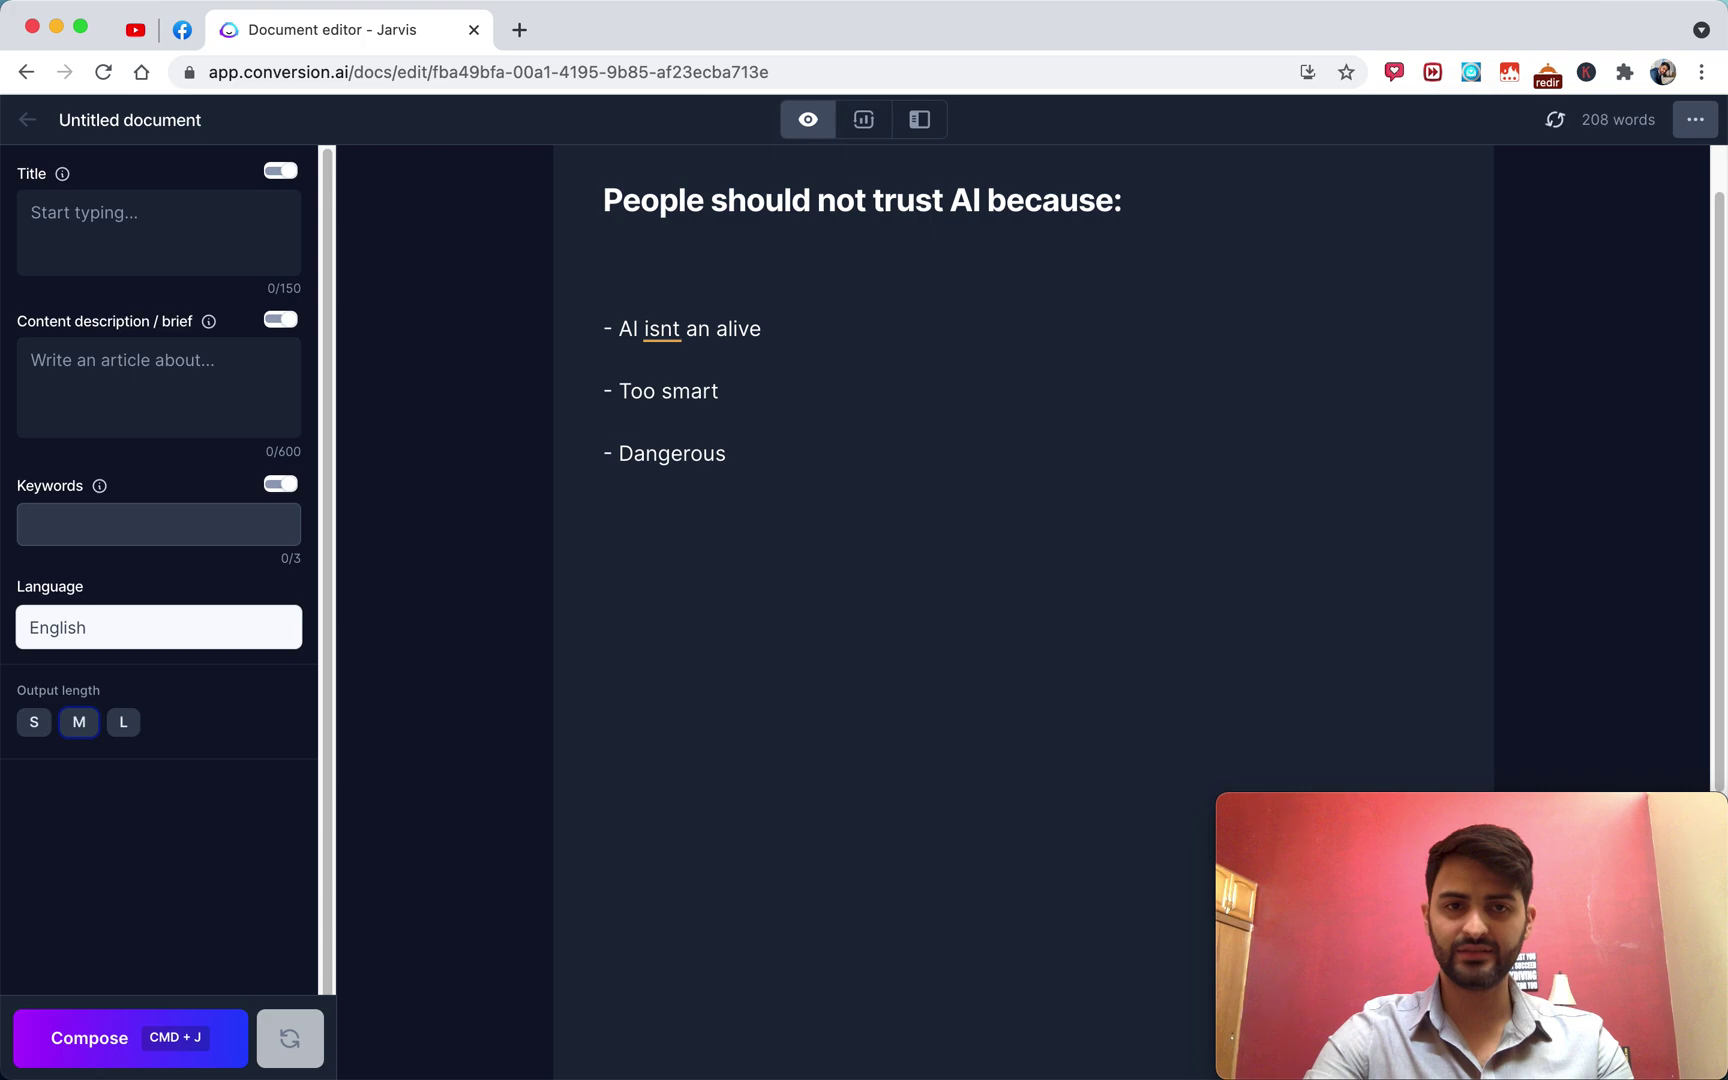
# Format the lines "- AI isnt an alive", "- Too smart" and "- Dangerous" as H2 headings.
pyautogui.moveTo(761, 329); pyautogui.dragTo(590, 330)
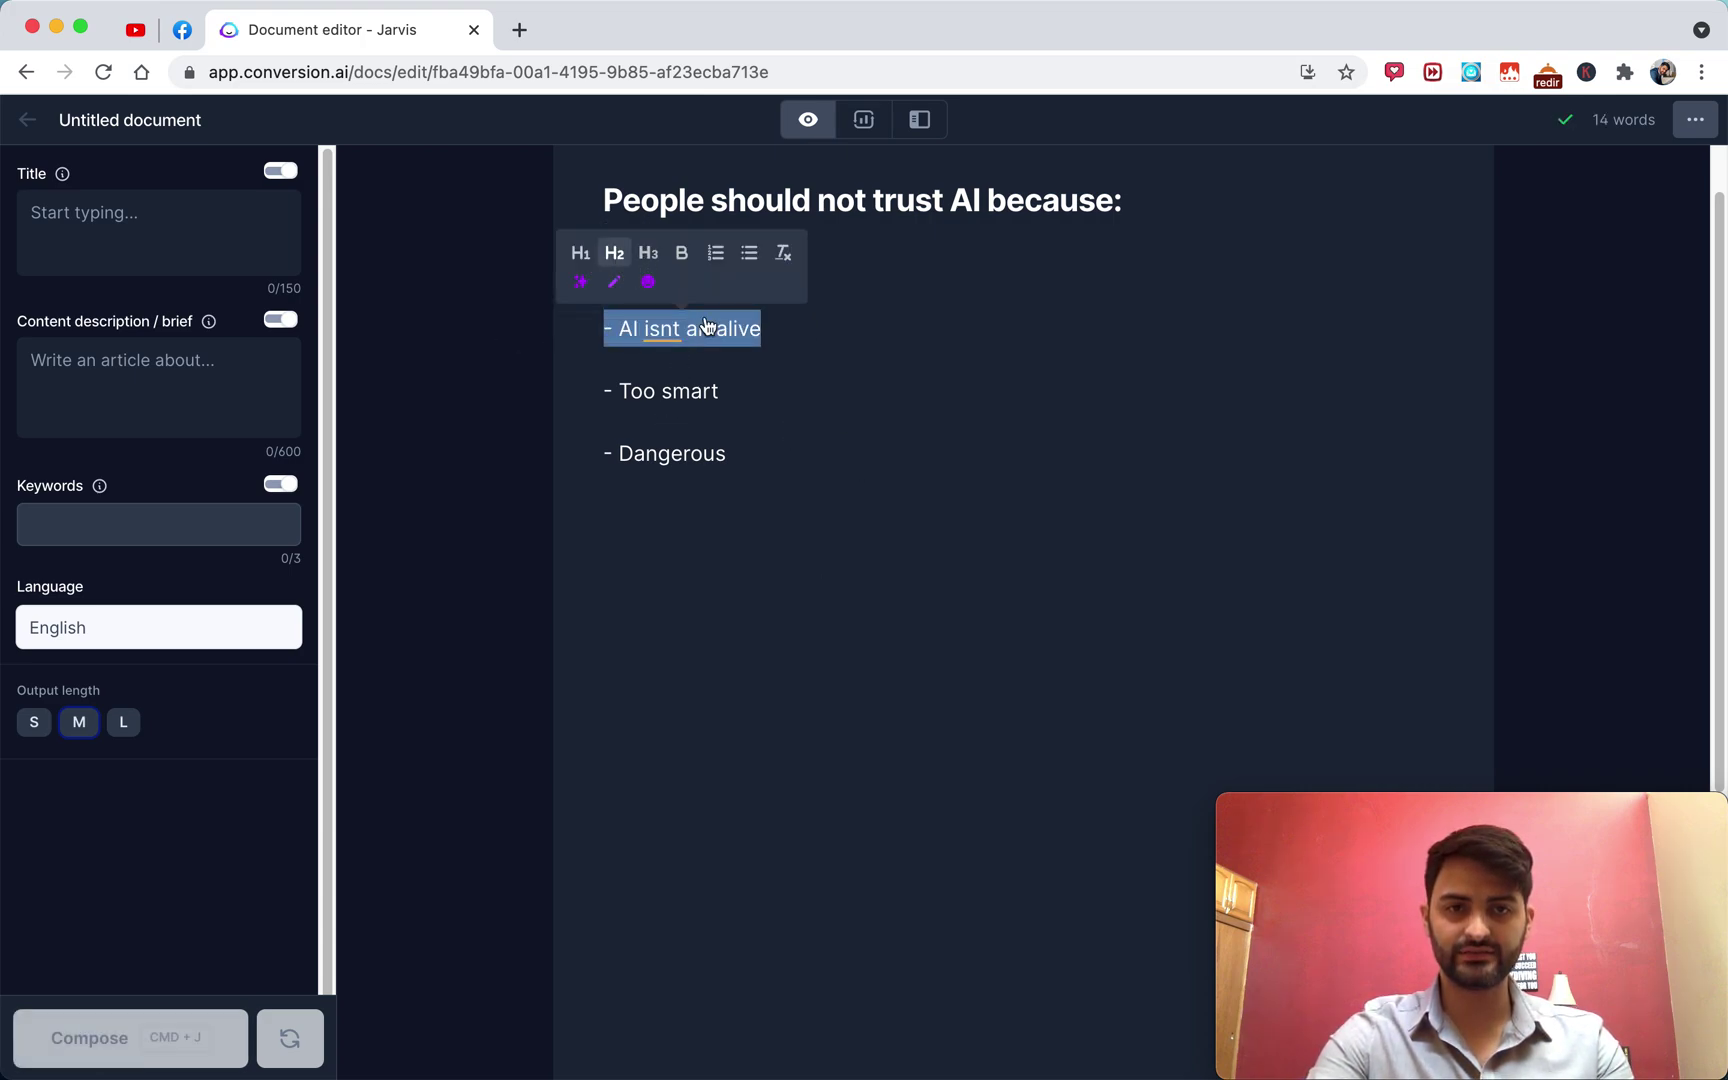
pyautogui.click(626, 245)
pyautogui.moveTo(544, 370); pyautogui.dragTo(725, 380)
pyautogui.click(611, 301)
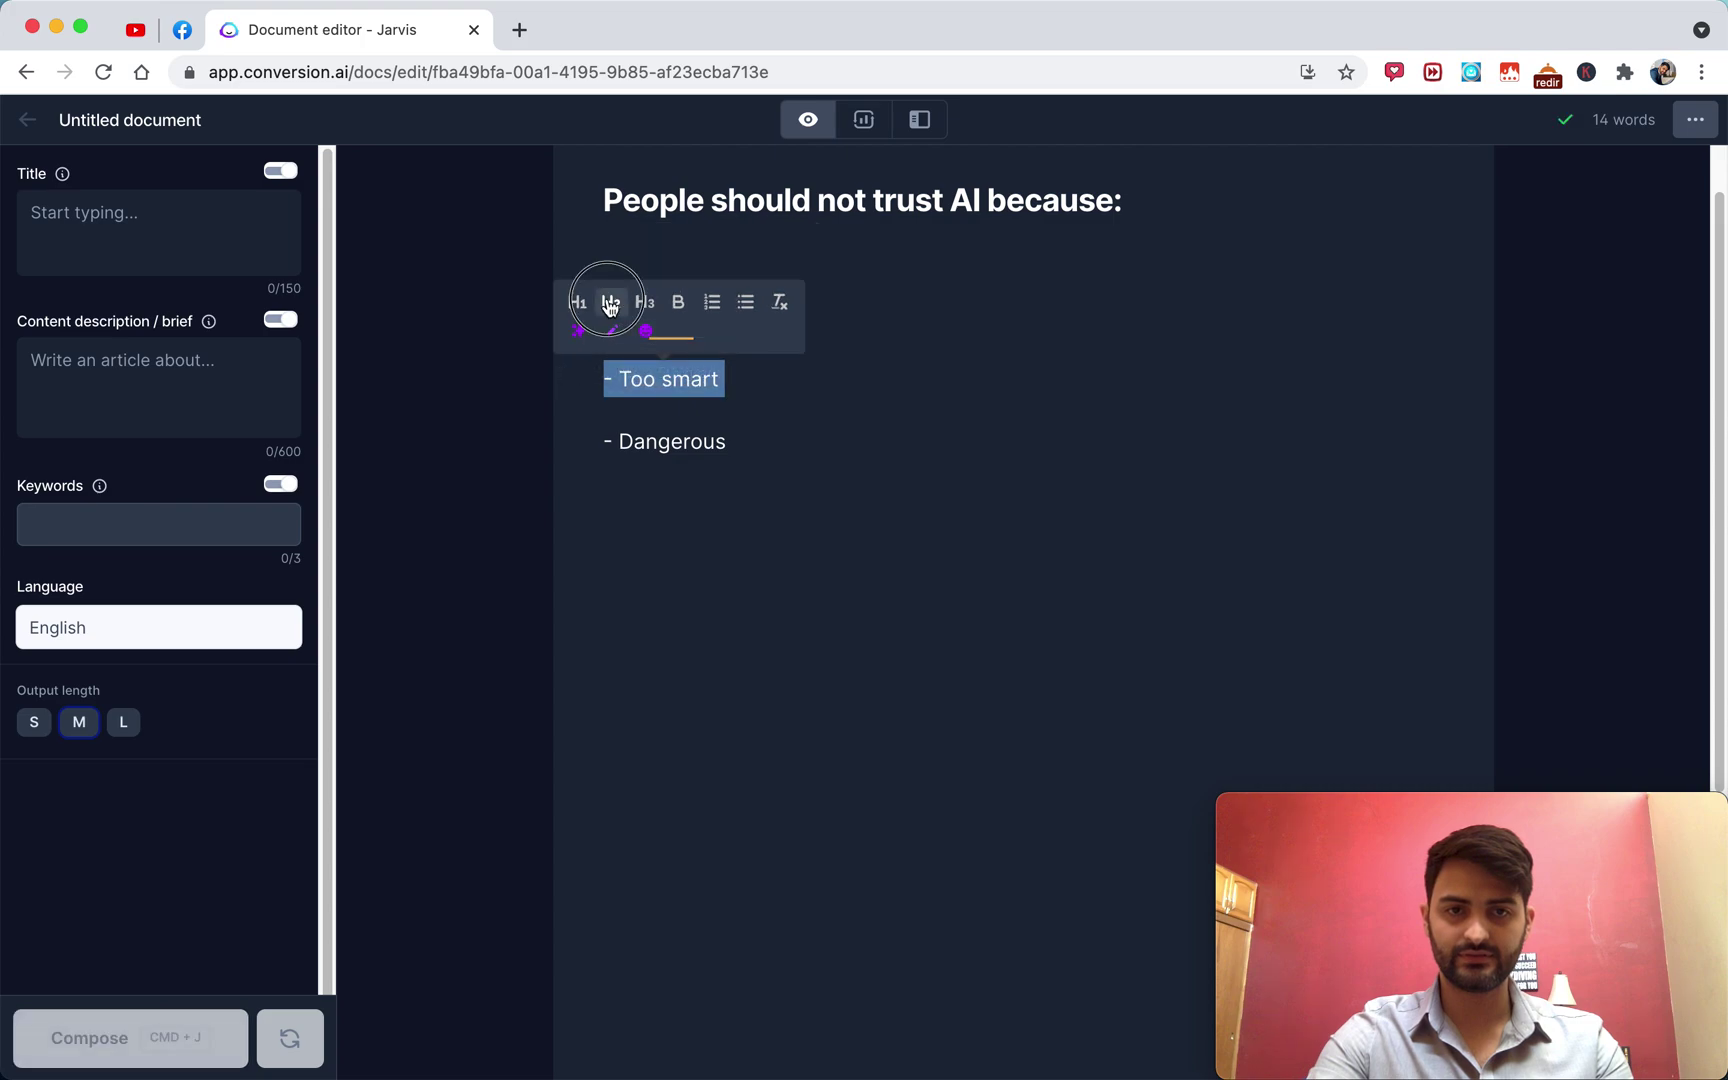
pyautogui.tripleClick(671, 428)
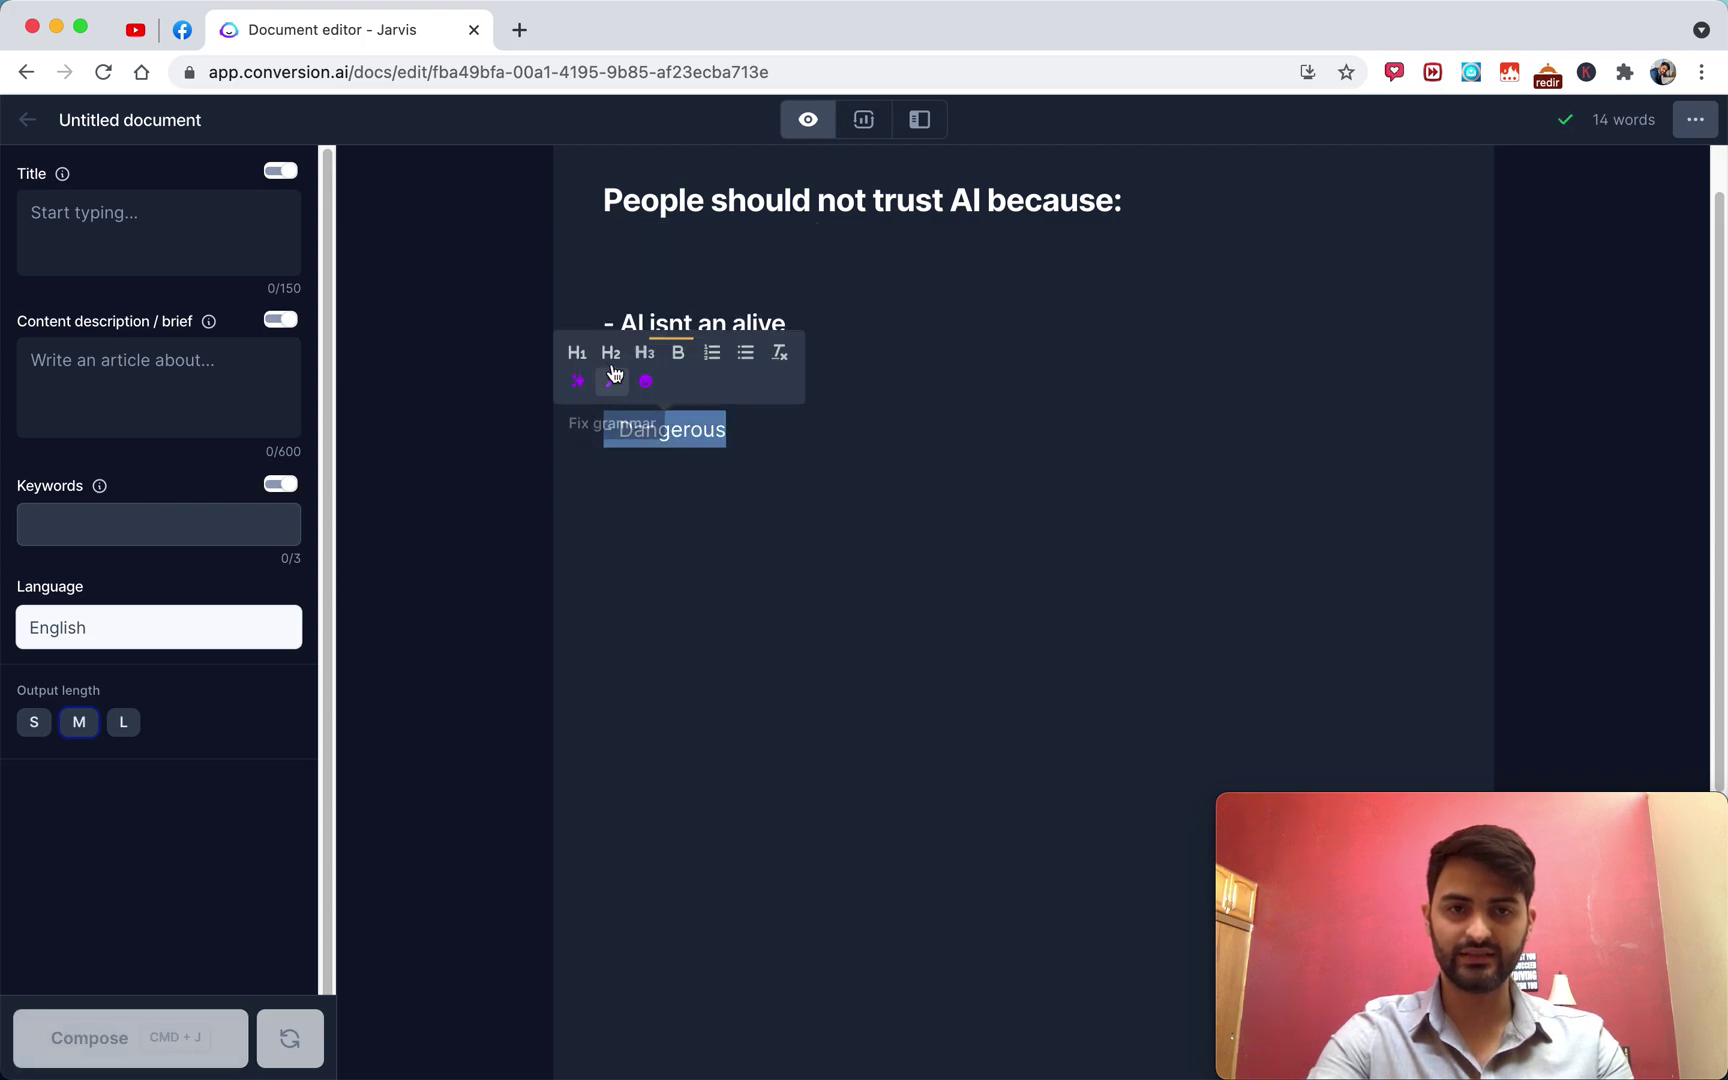
pyautogui.click(611, 352)
# Below "- AI isnt an alive", enter "What are some arguments that contradict this idea?" and run it as a command.
pyautogui.click(856, 336)
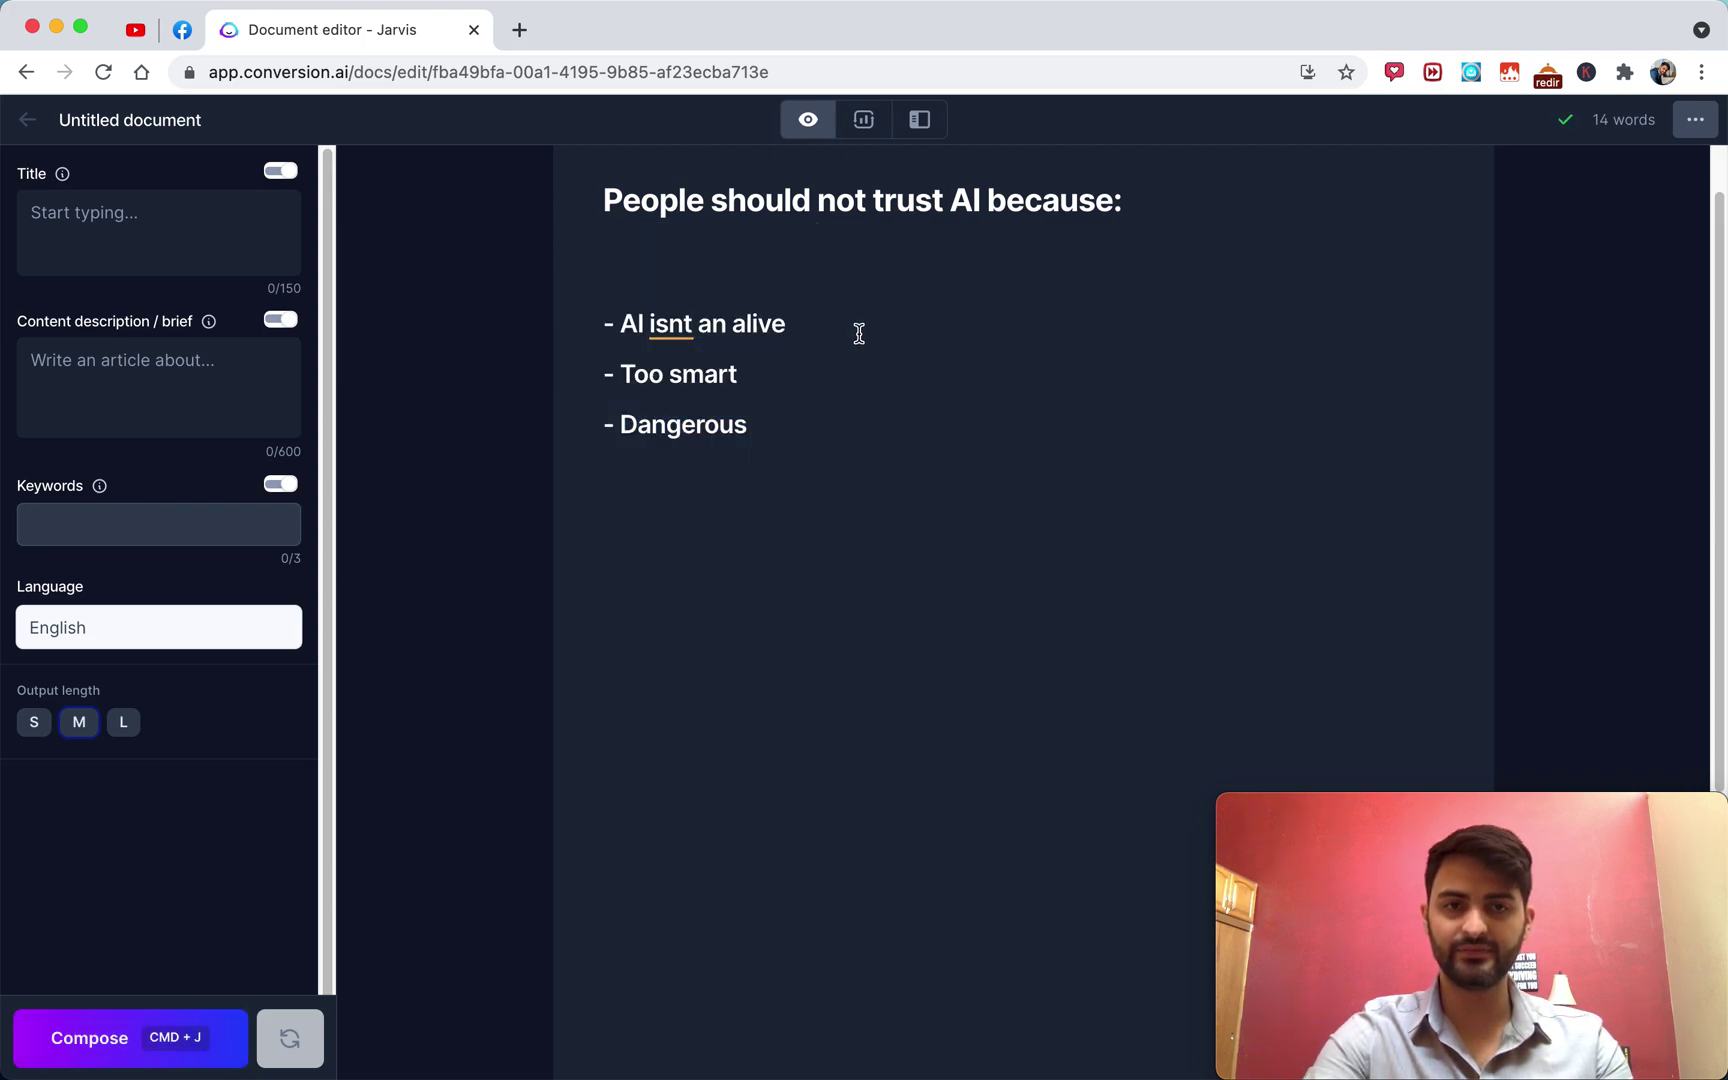
pyautogui.press('Return')
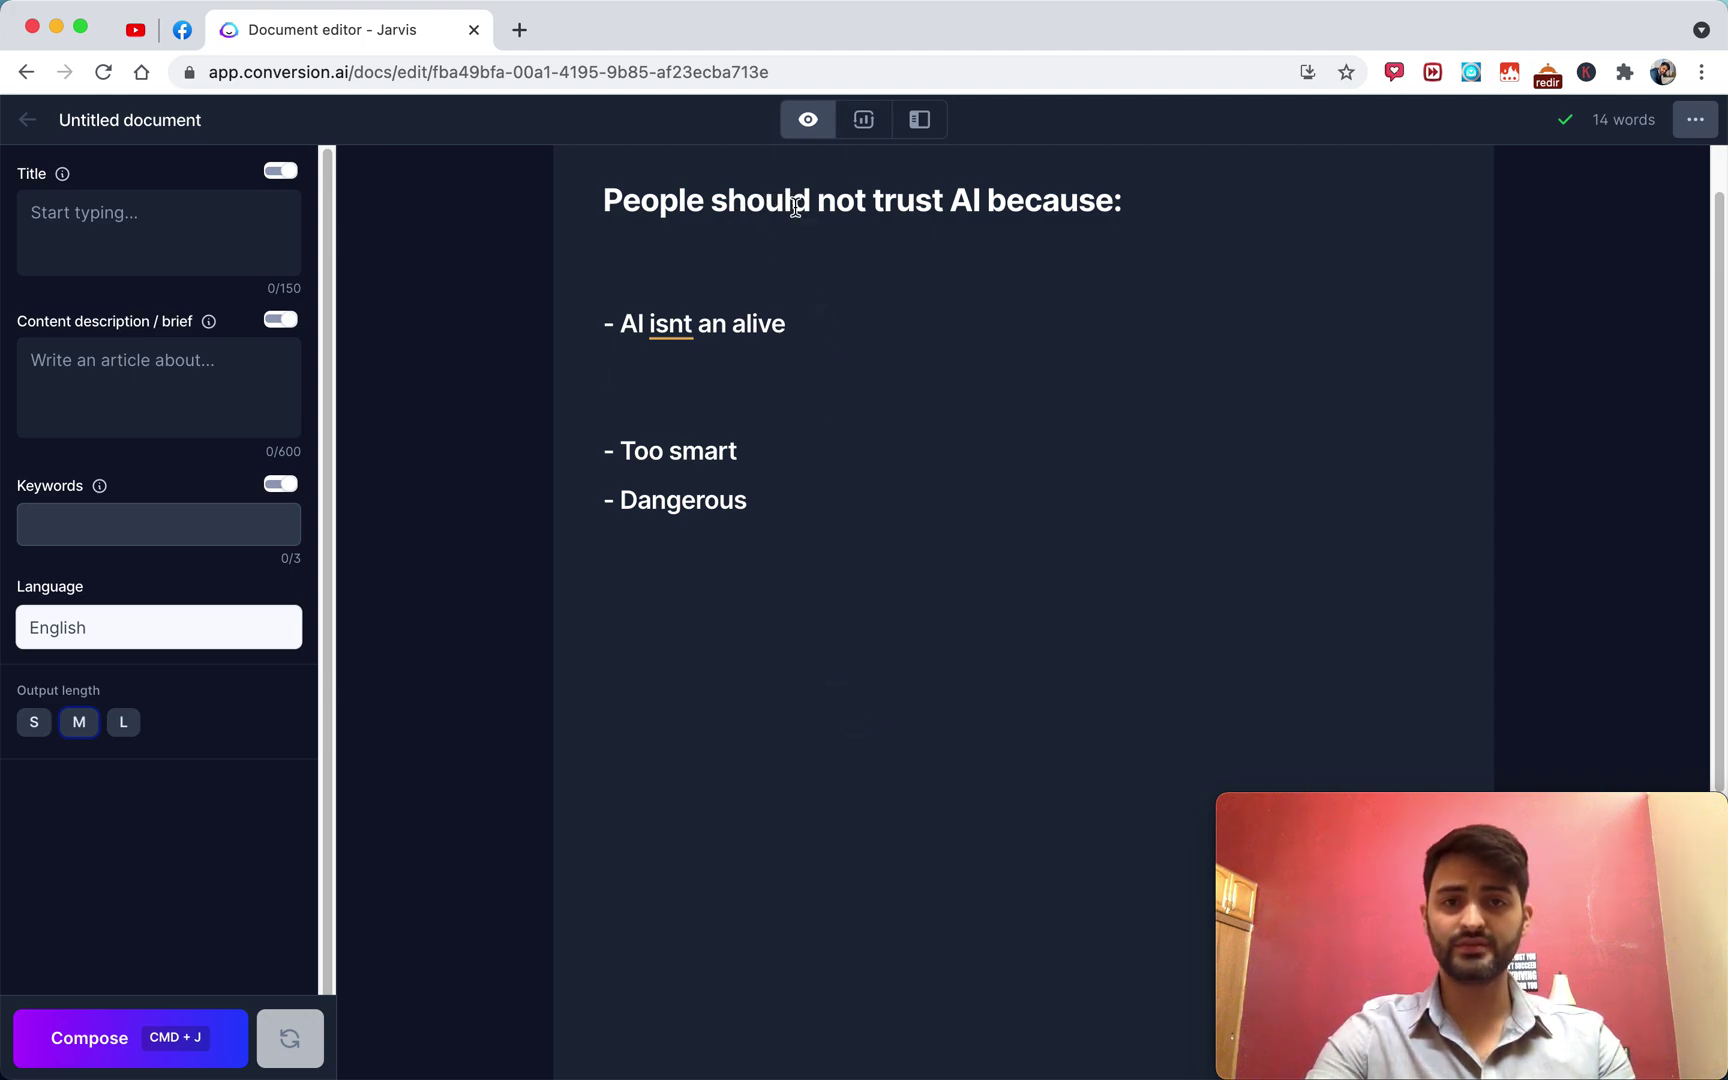
pyautogui.scroll(2, 818, 251)
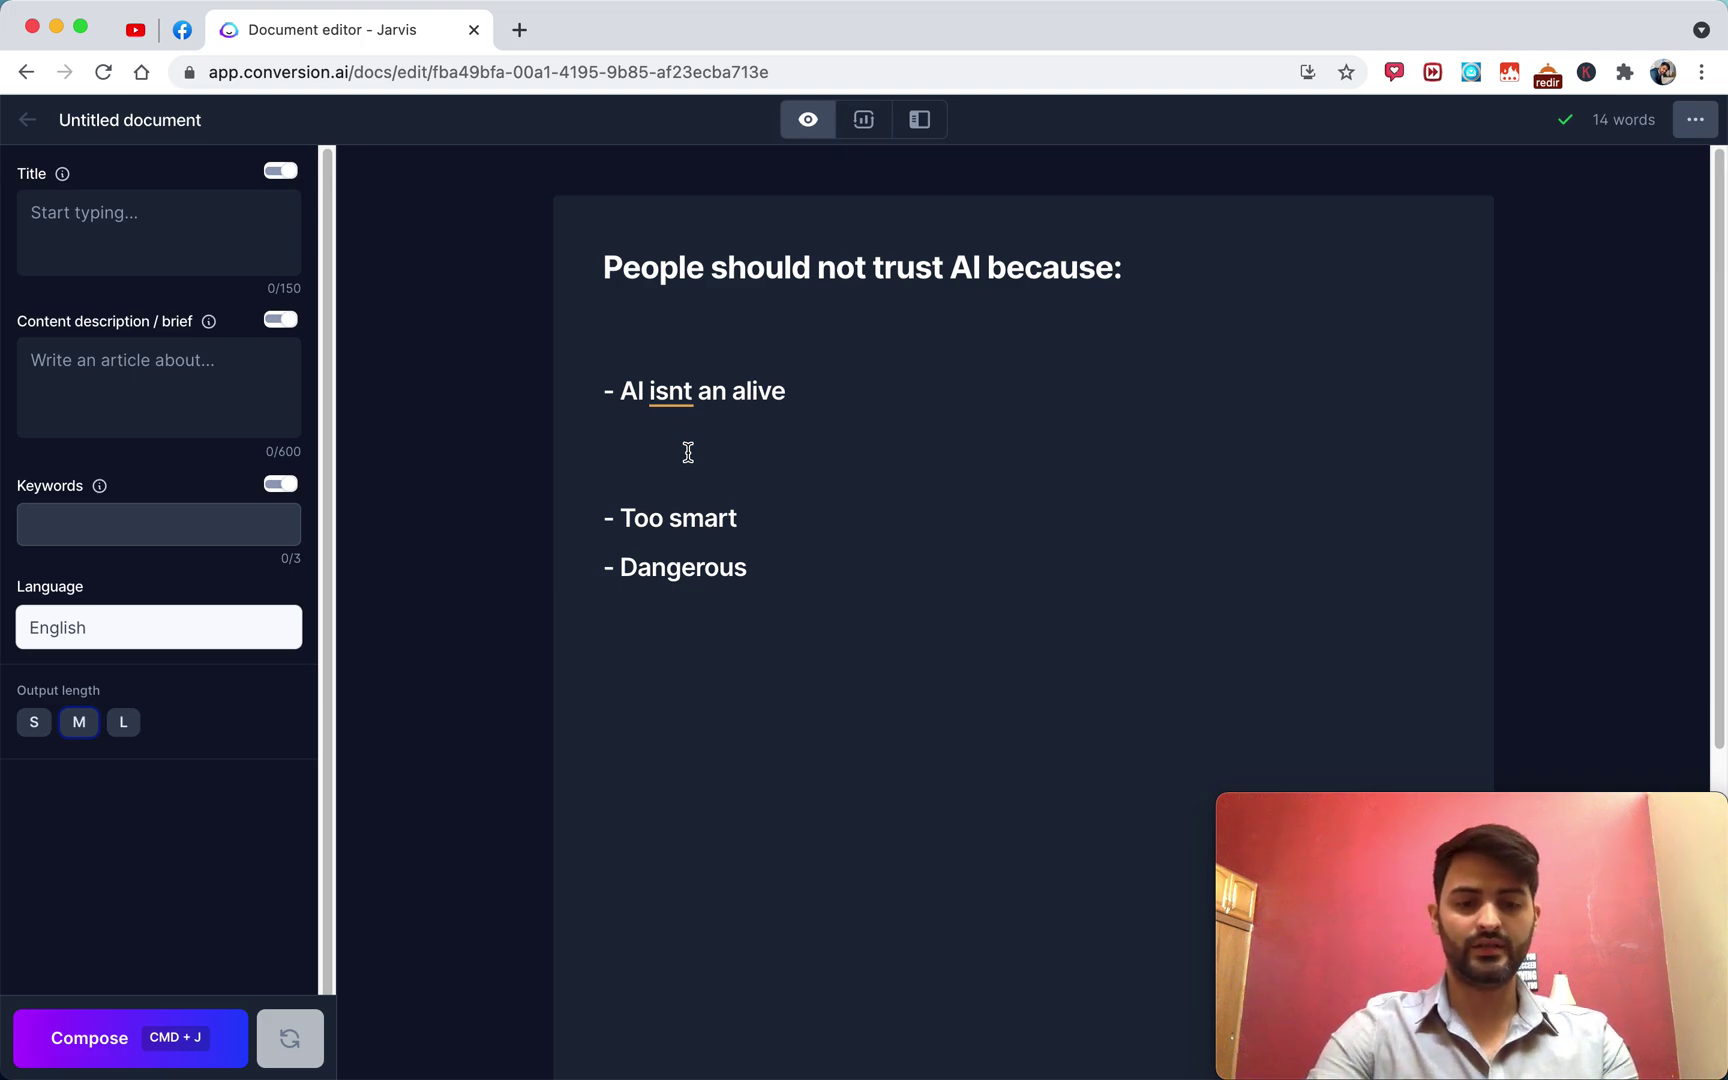
pyautogui.write('Wha')
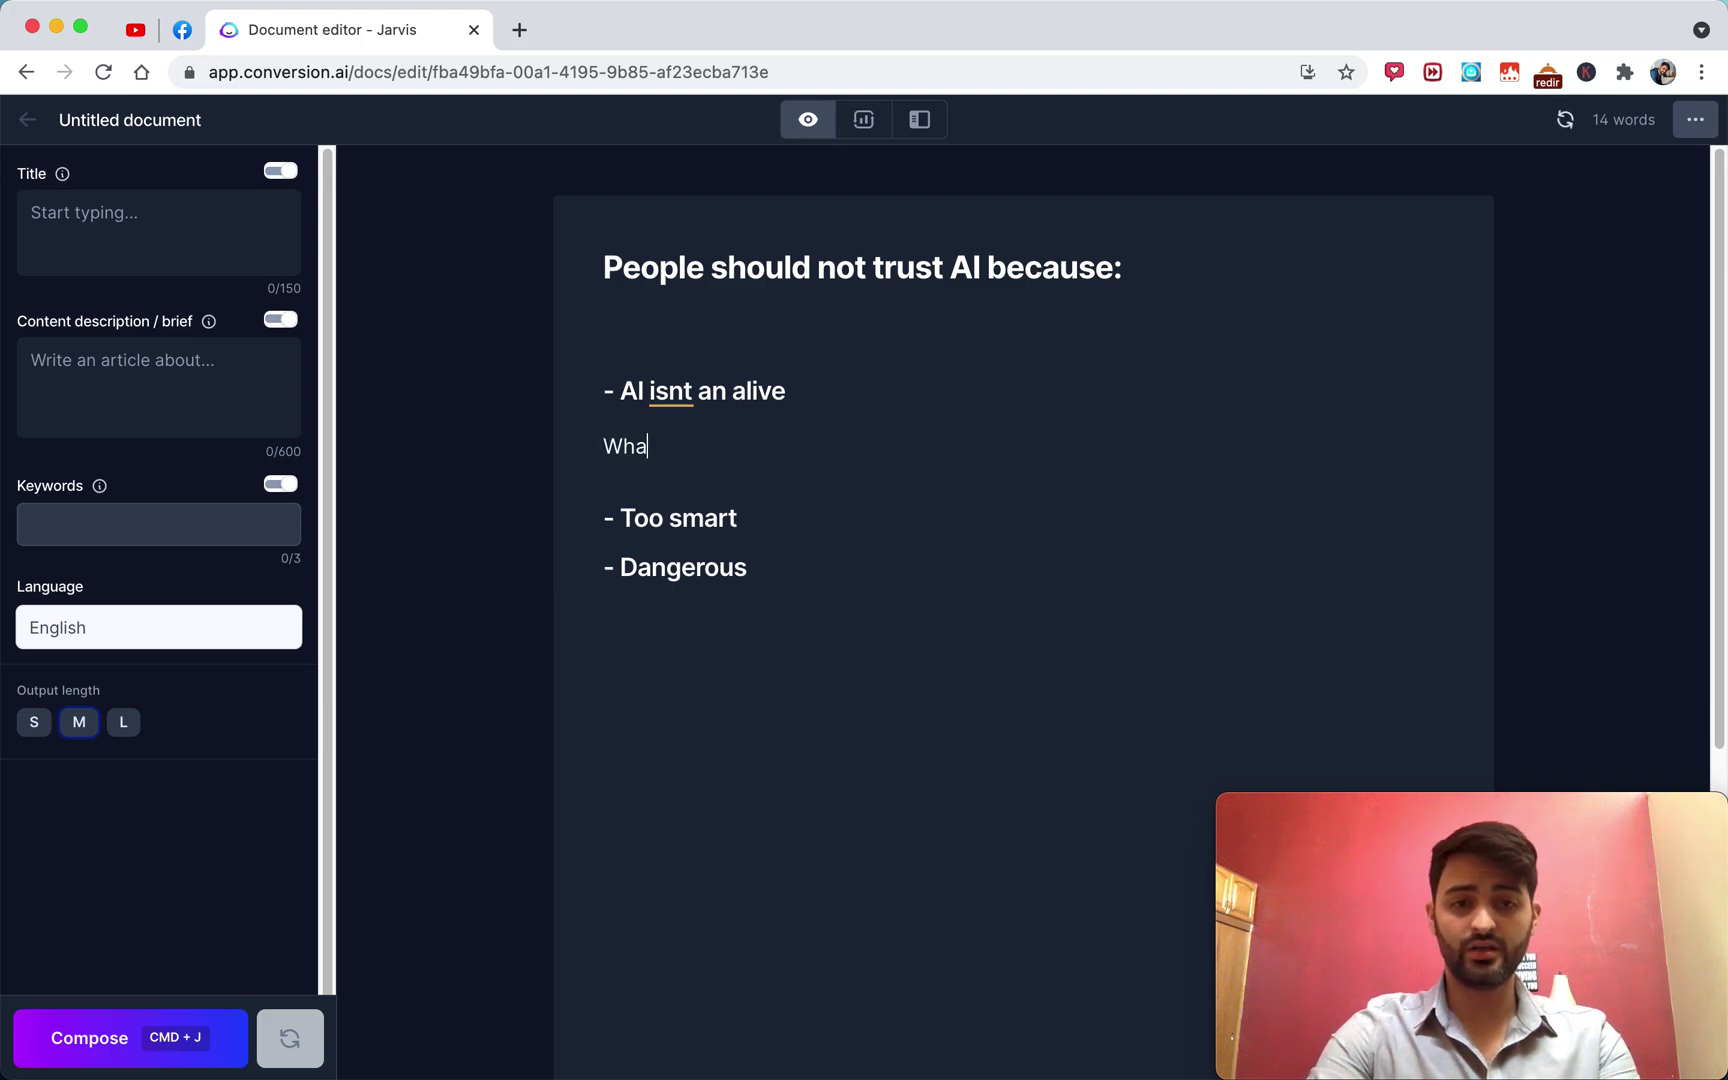
pyautogui.write('t are some')
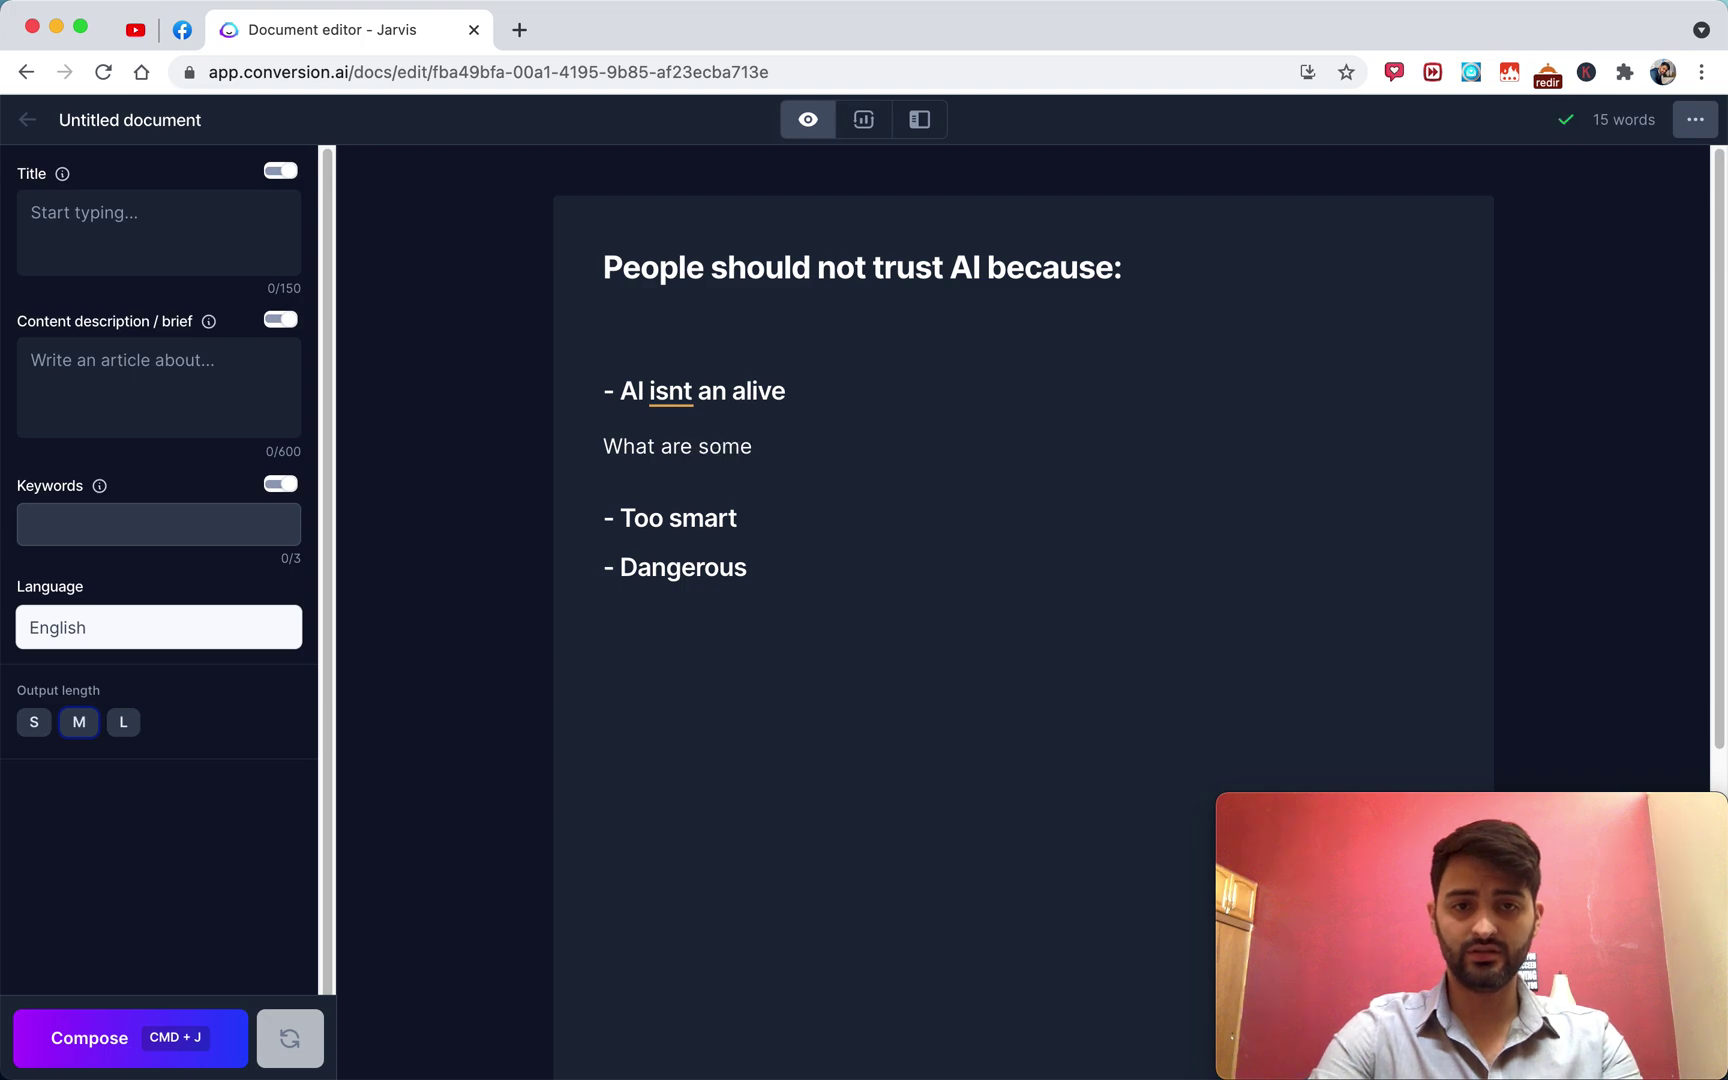
pyautogui.write(' argument')
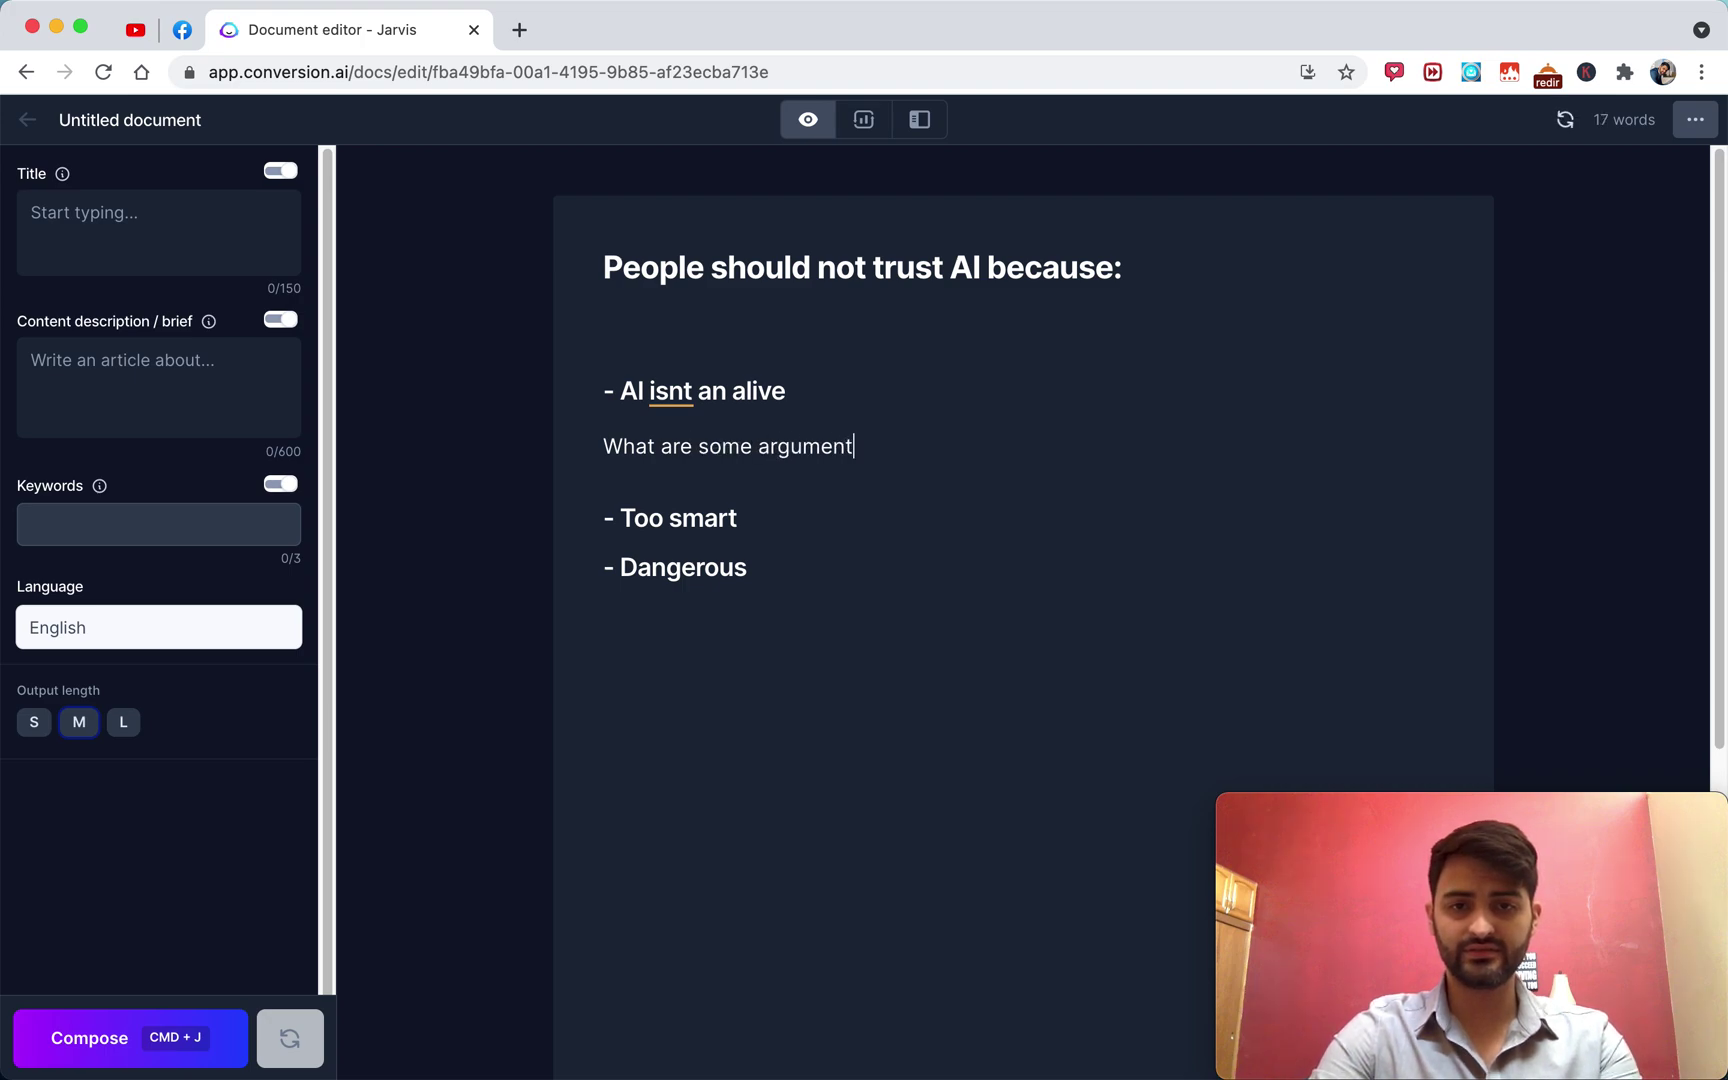
pyautogui.write('s that')
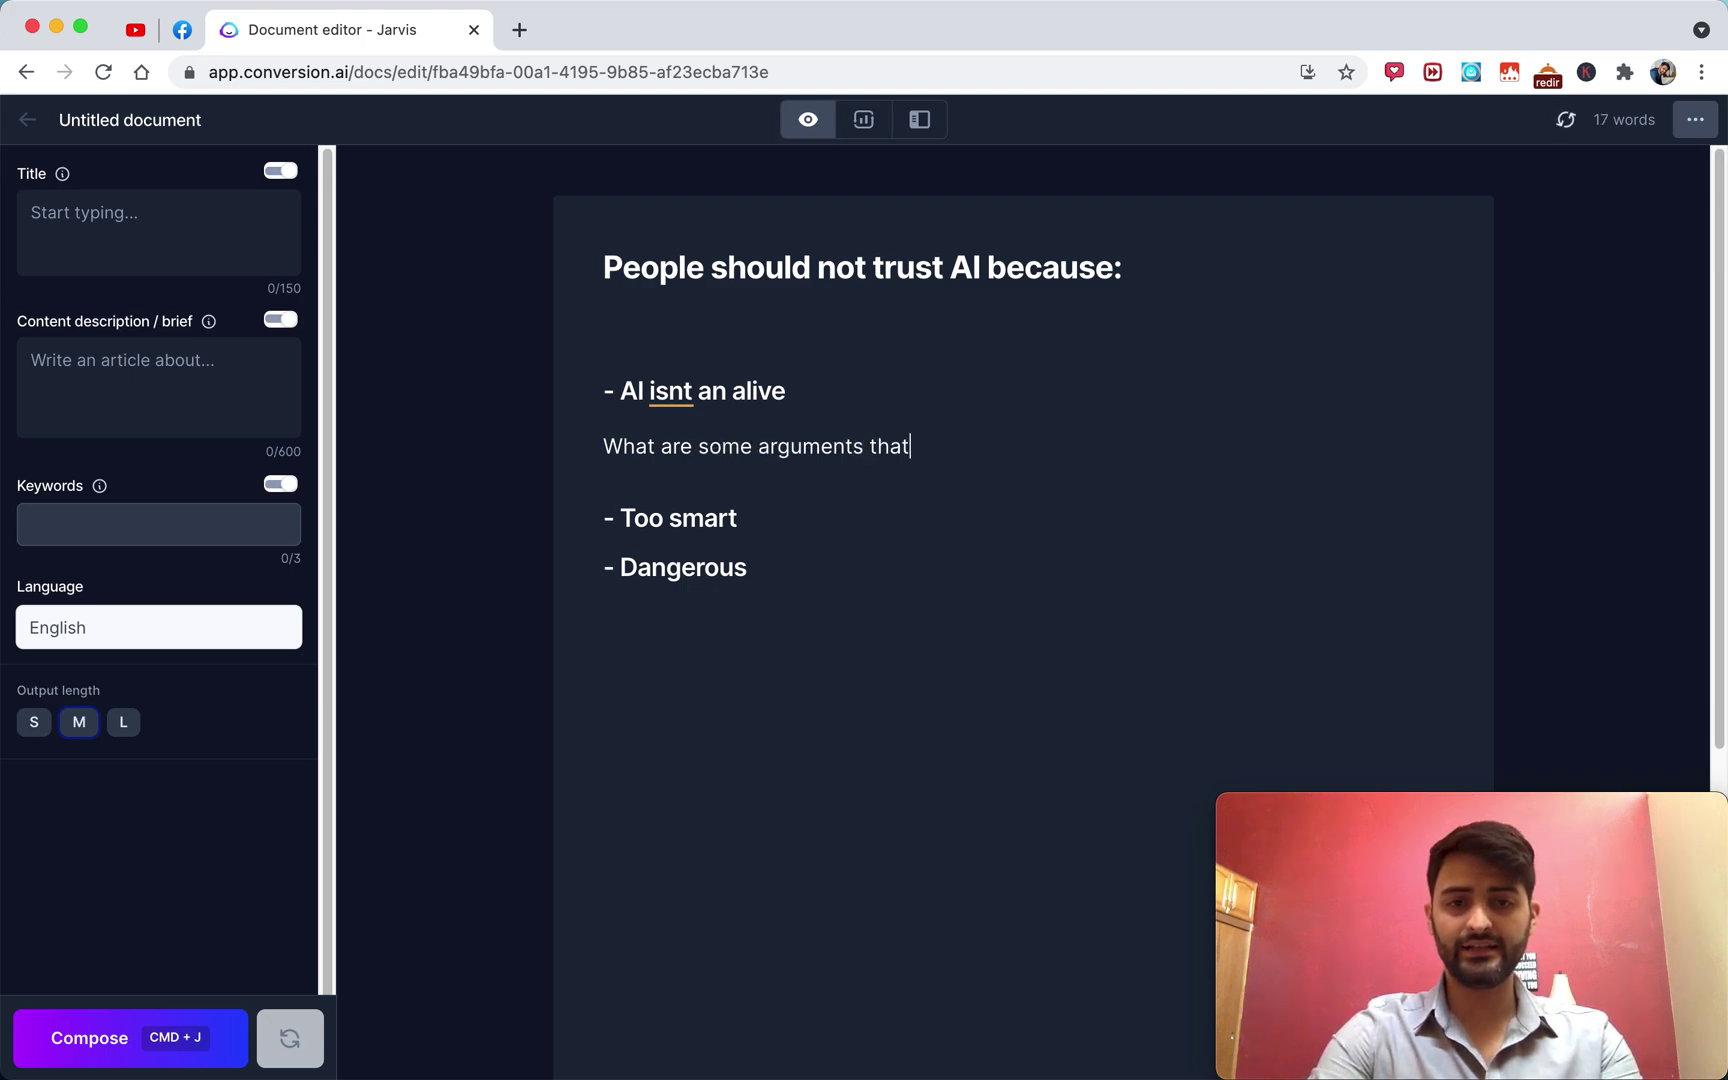
pyautogui.write(' contradict this idea')
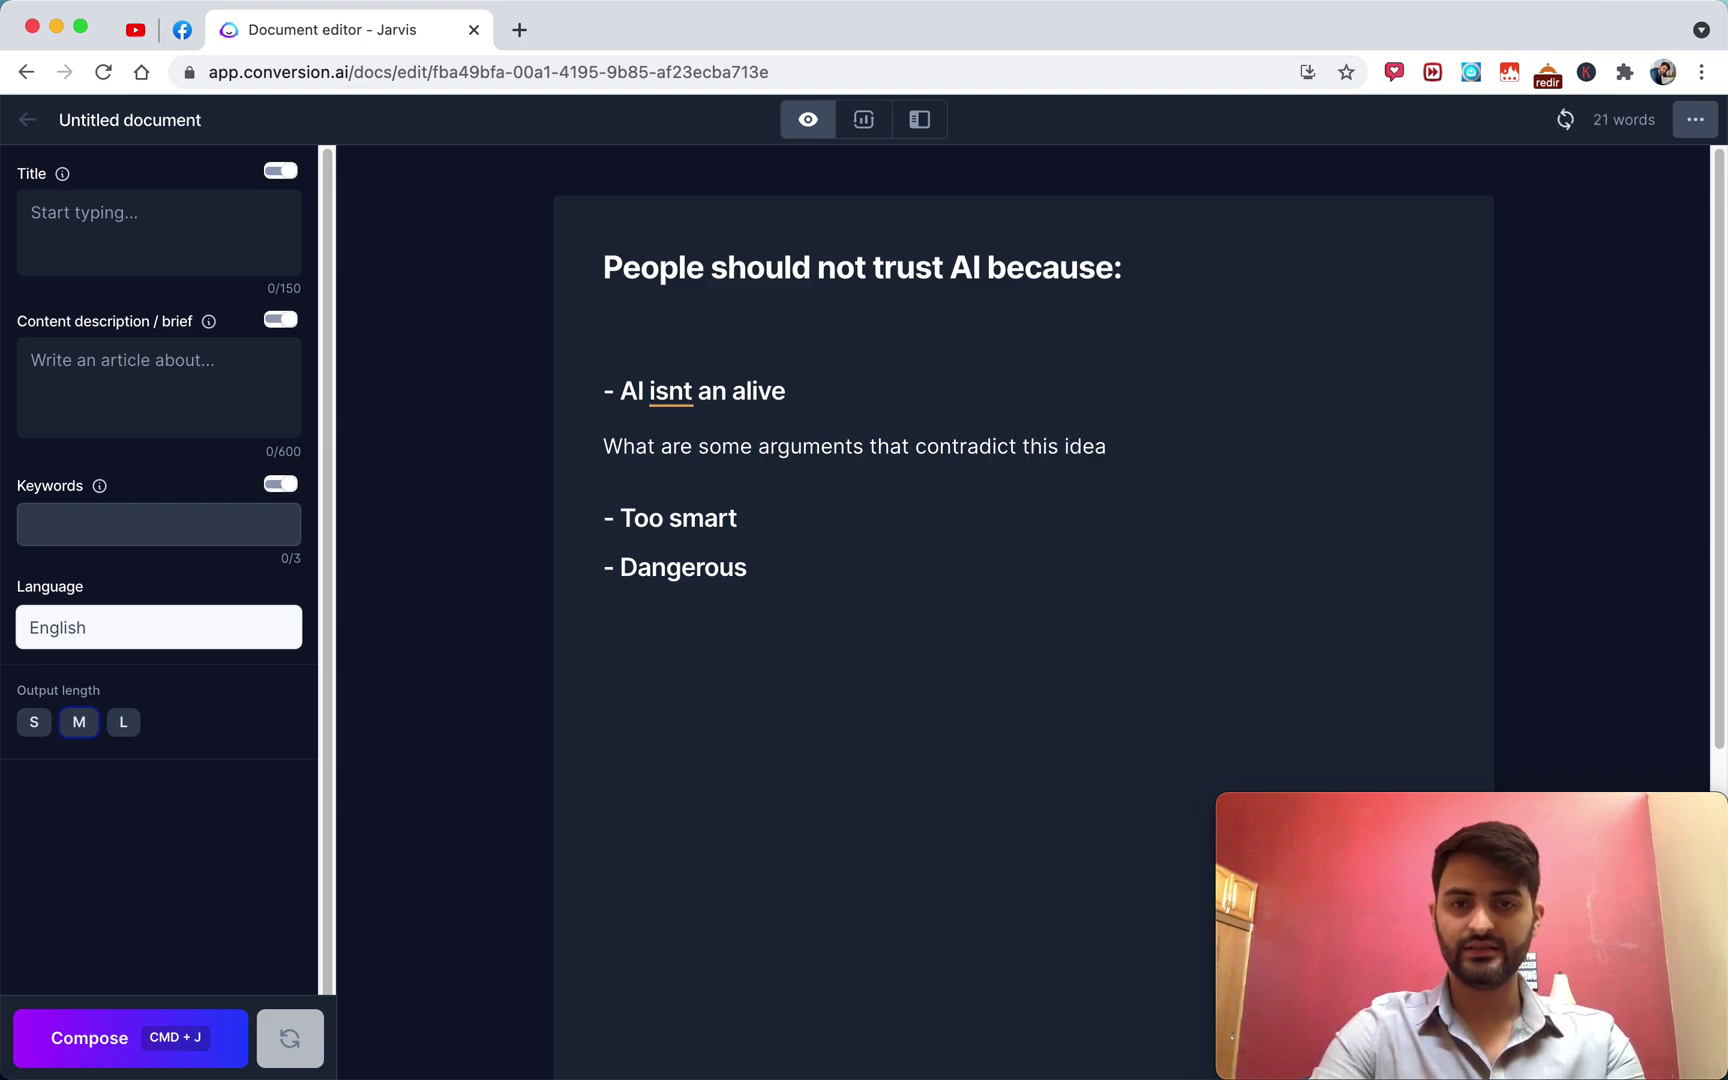
pyautogui.write('?')
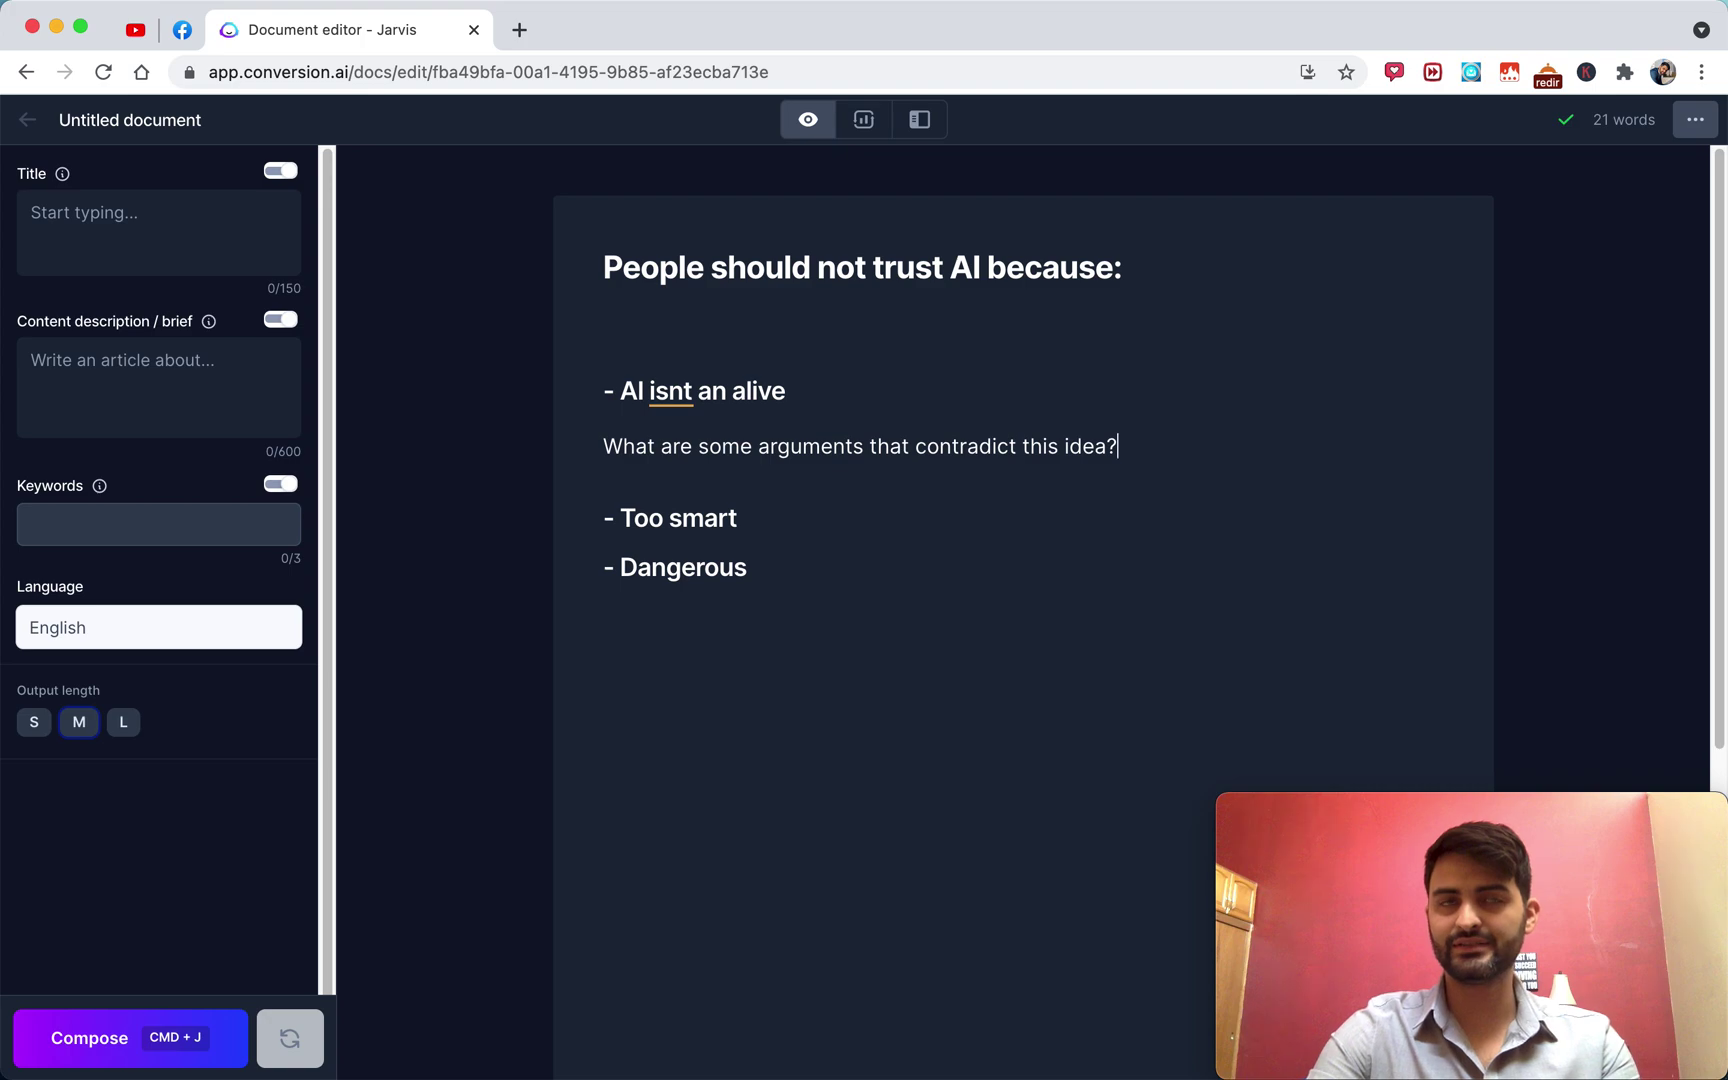
pyautogui.press('super+shift+Left')
pyautogui.press('super+j')
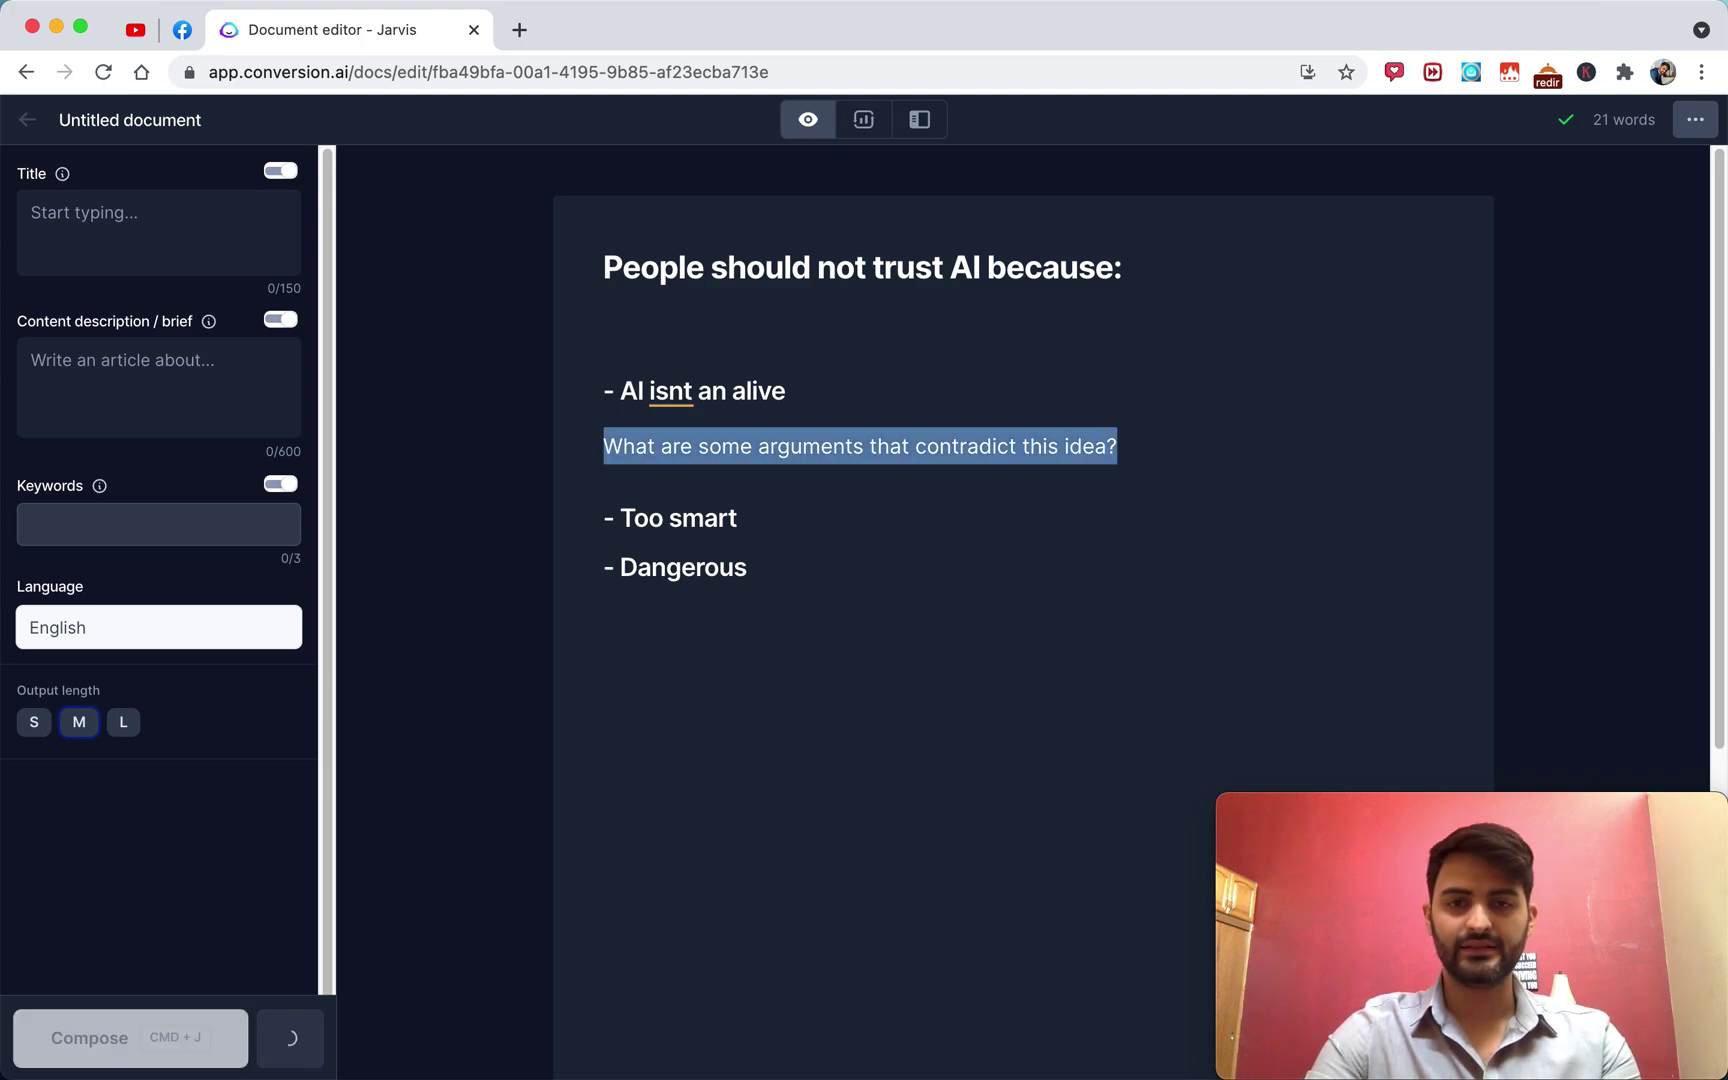
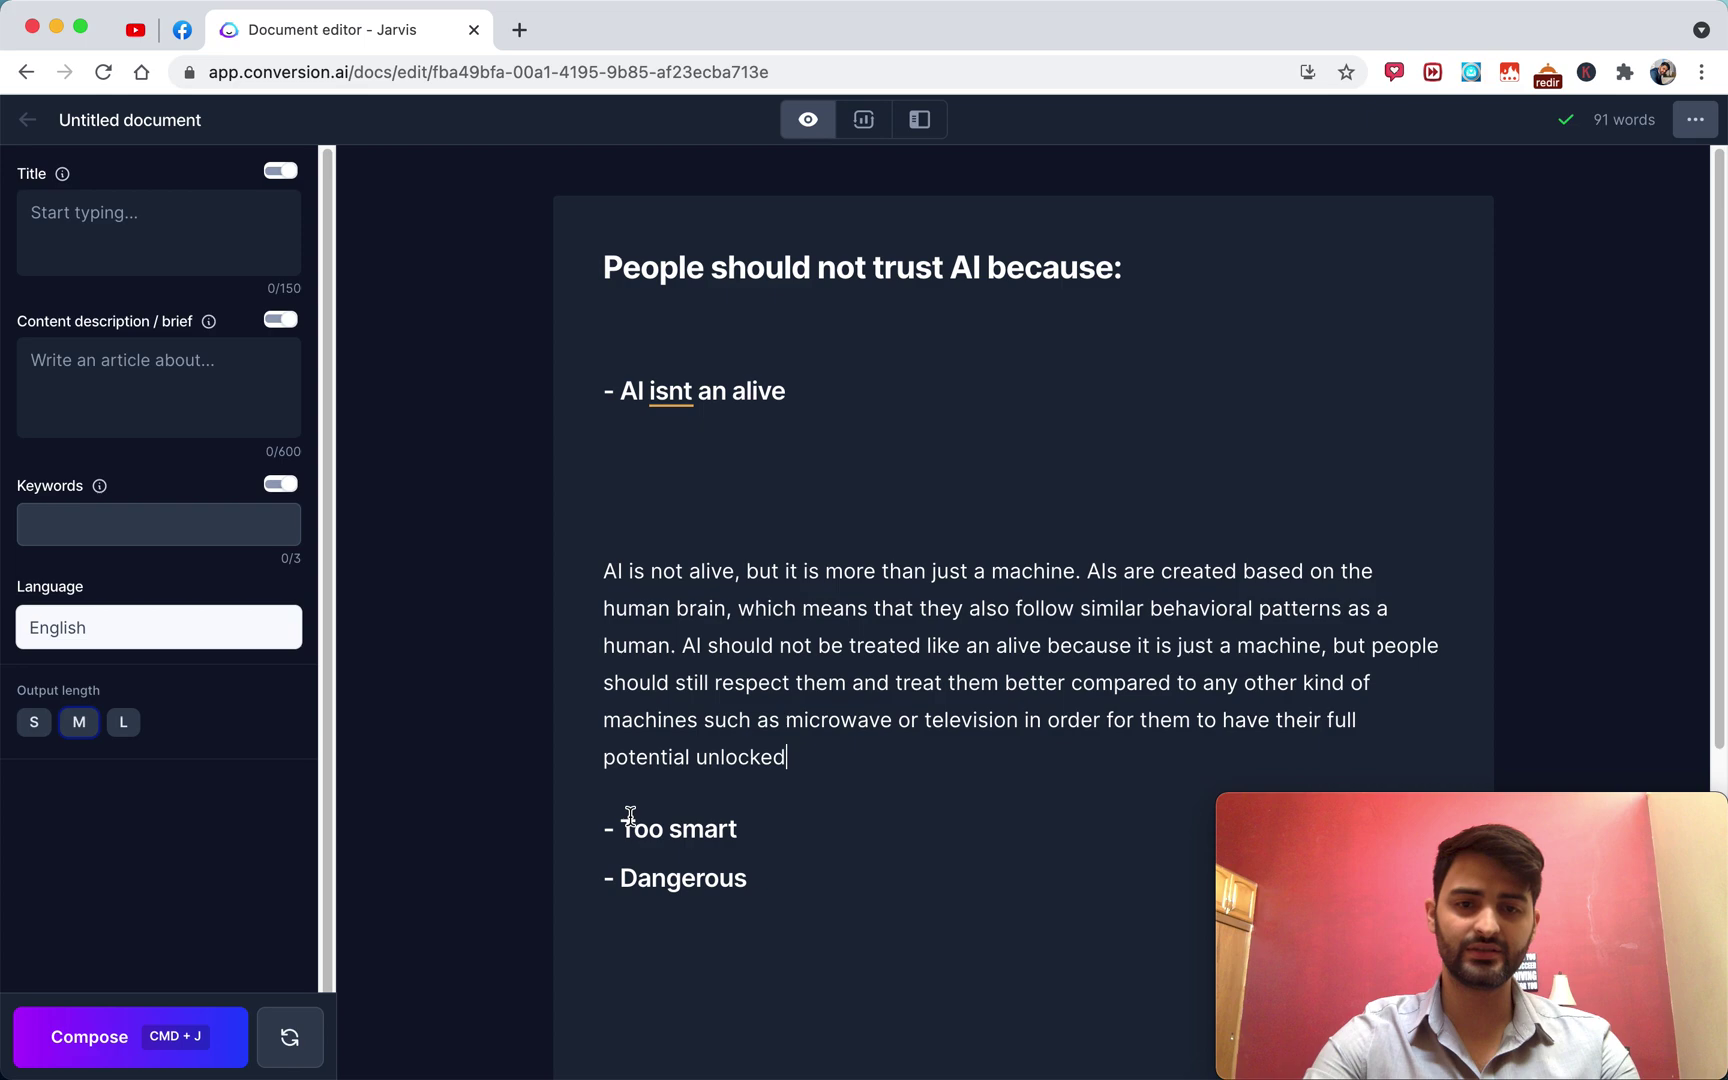
# Check the generated paragraph against the main heading and the subheading "- AI isnt an alive".
pyautogui.moveTo(841, 756); pyautogui.dragTo(548, 243)
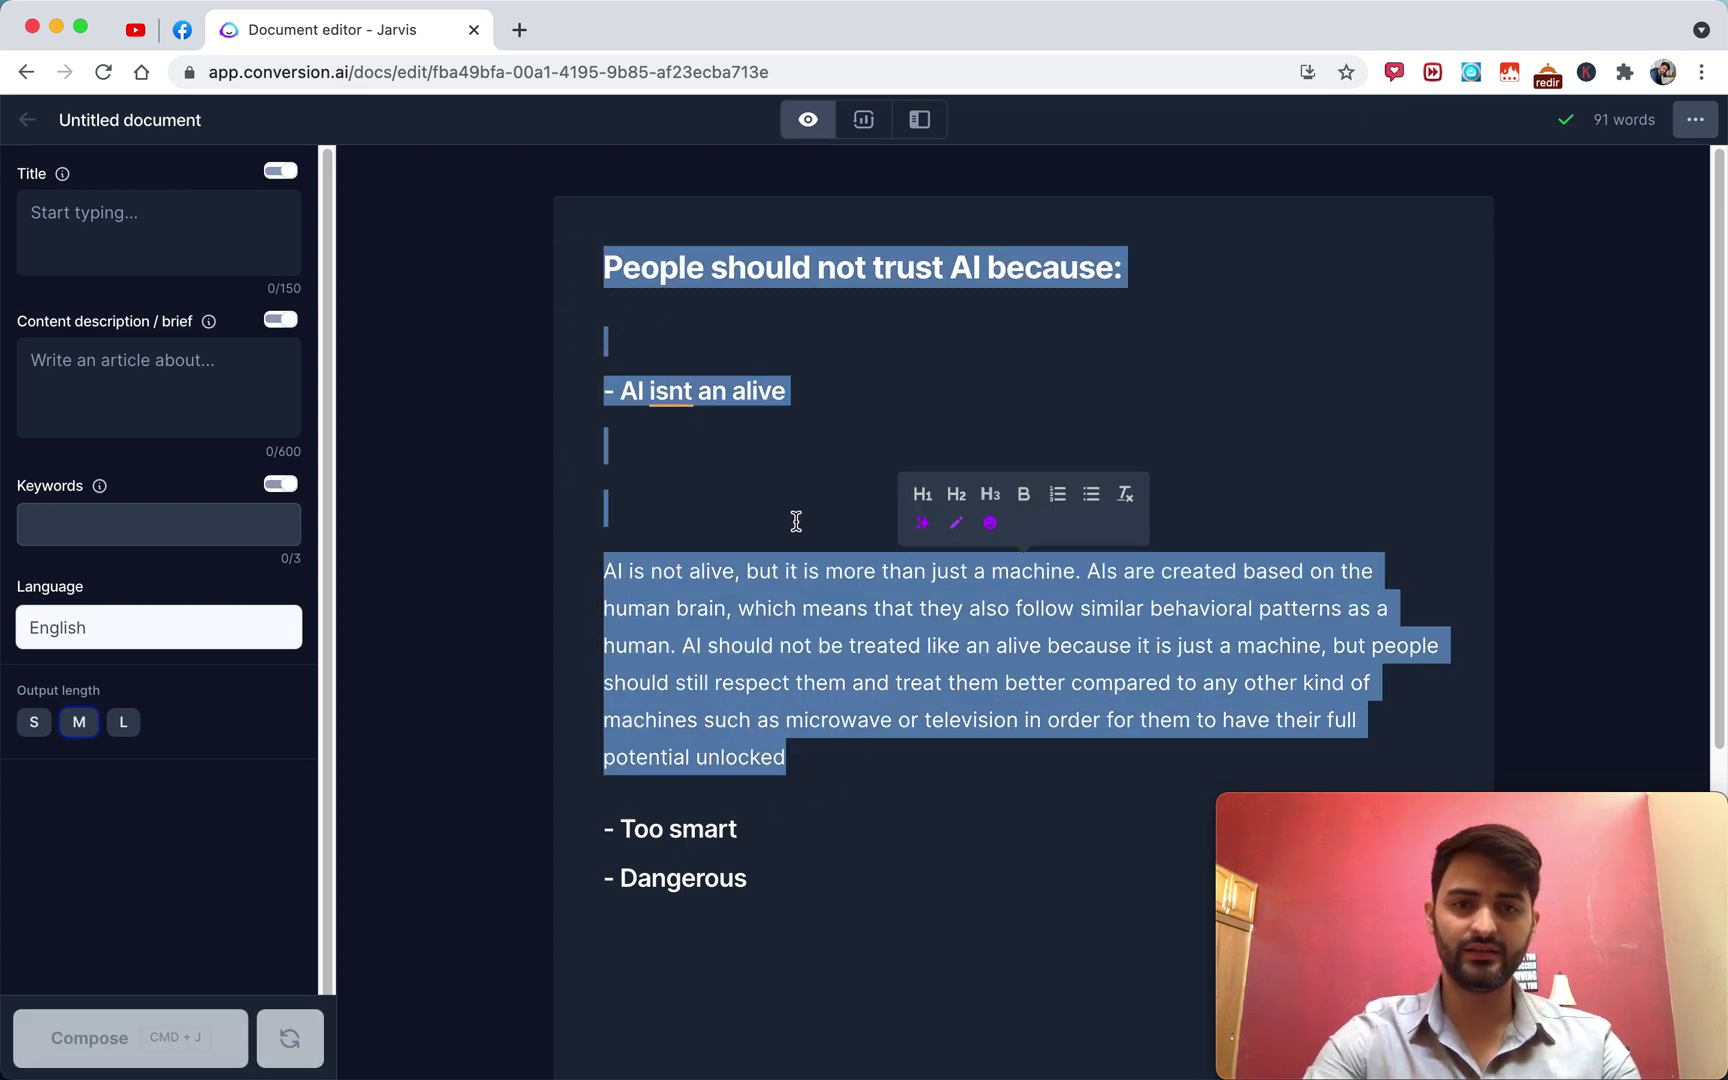
pyautogui.click(833, 757)
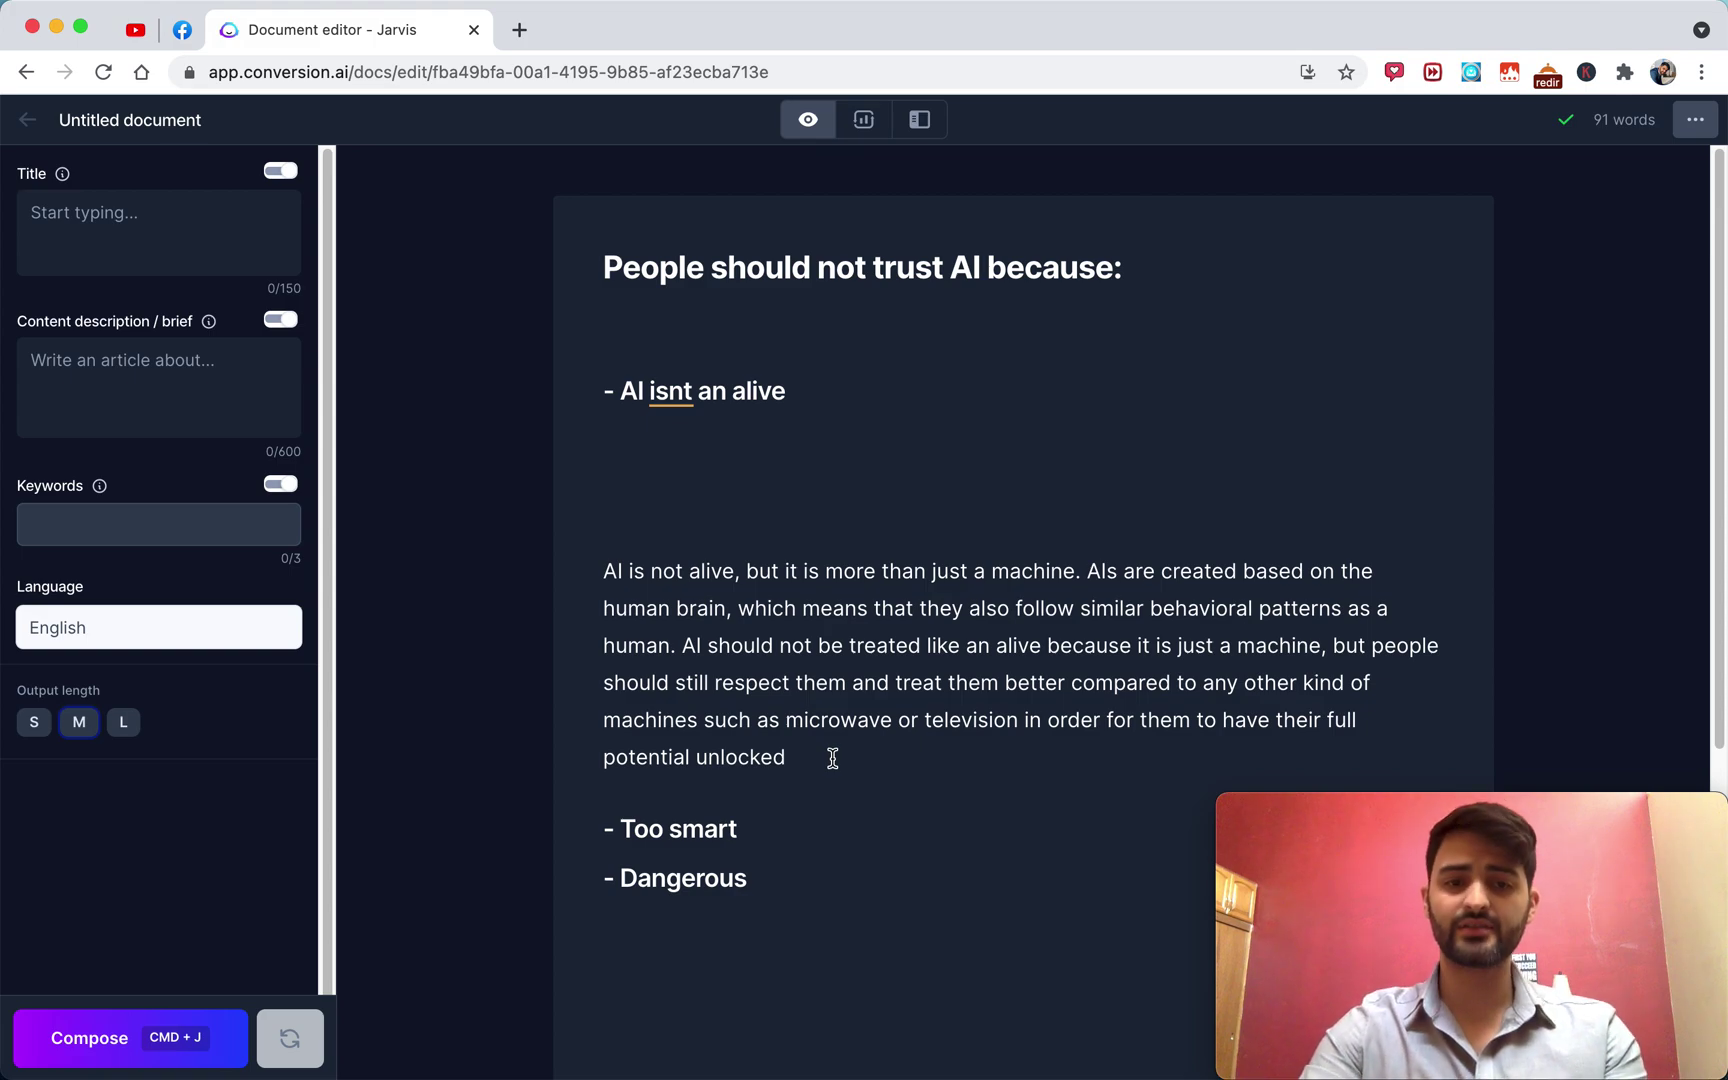
pyautogui.moveTo(833, 757); pyautogui.dragTo(663, 608)
# Insert an empty line directly below the subheading "- Too smart".
pyautogui.click(810, 829)
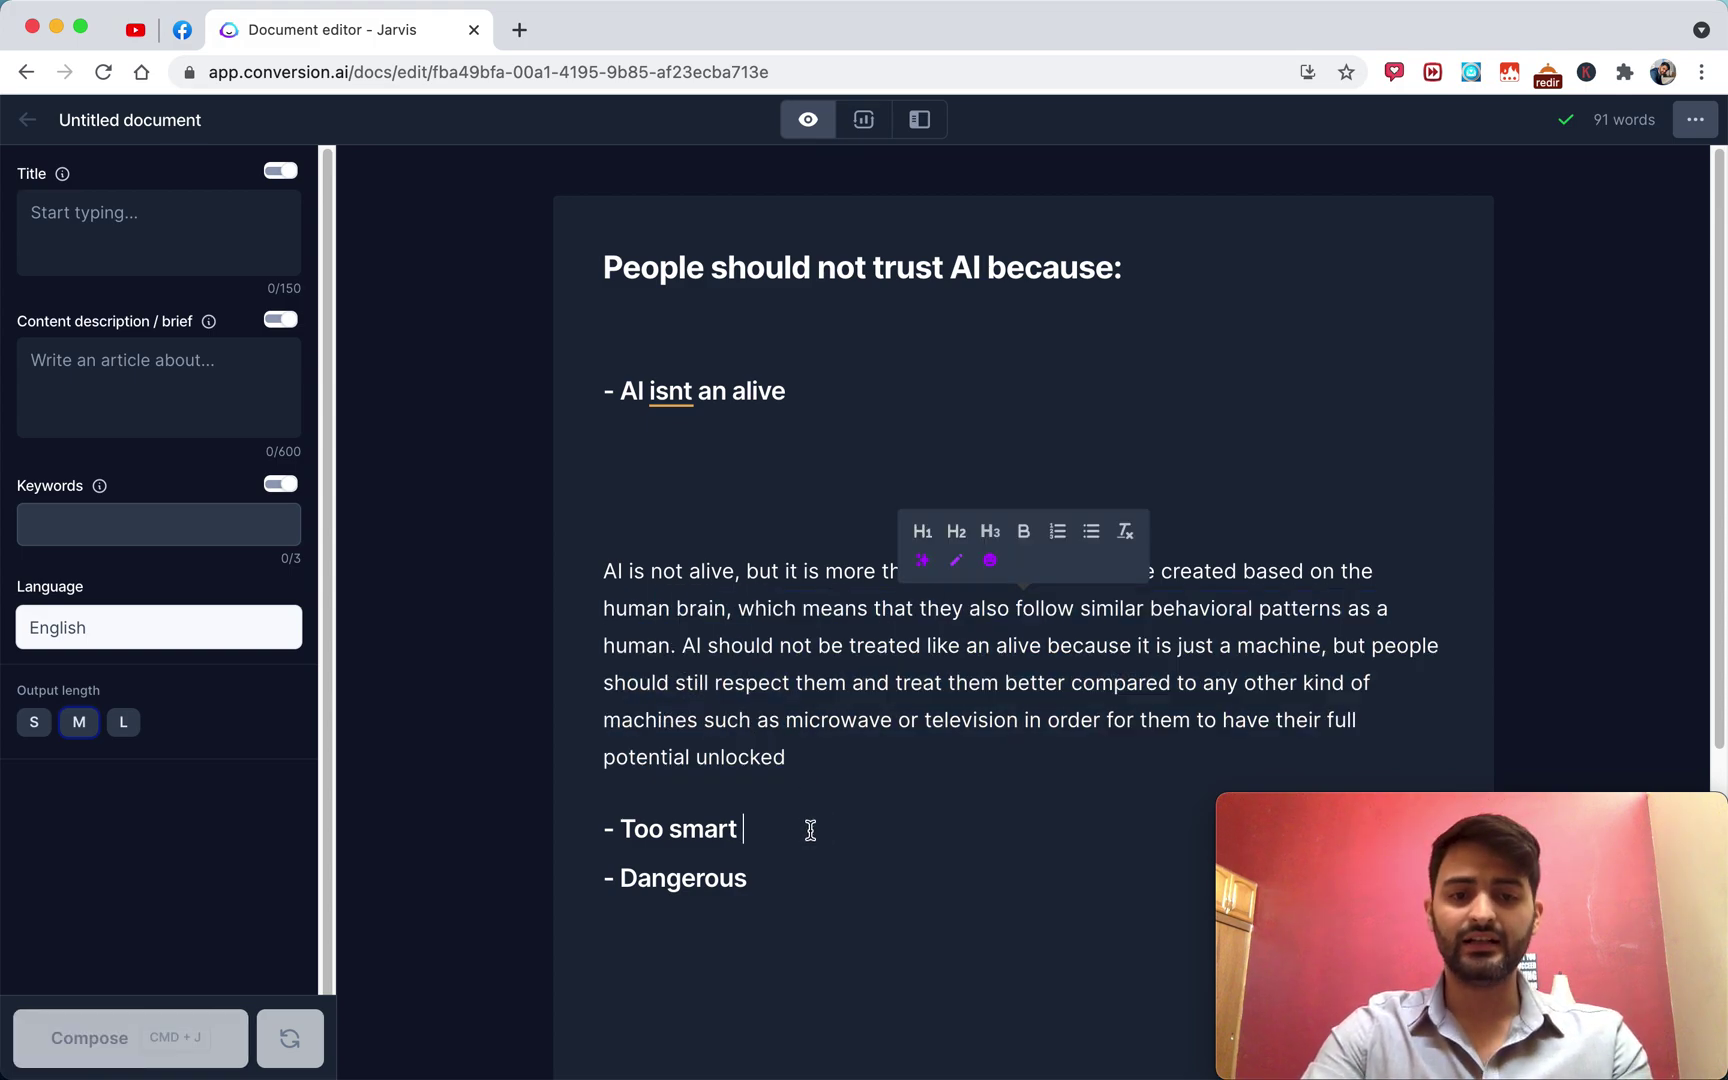
pyautogui.press('Return')
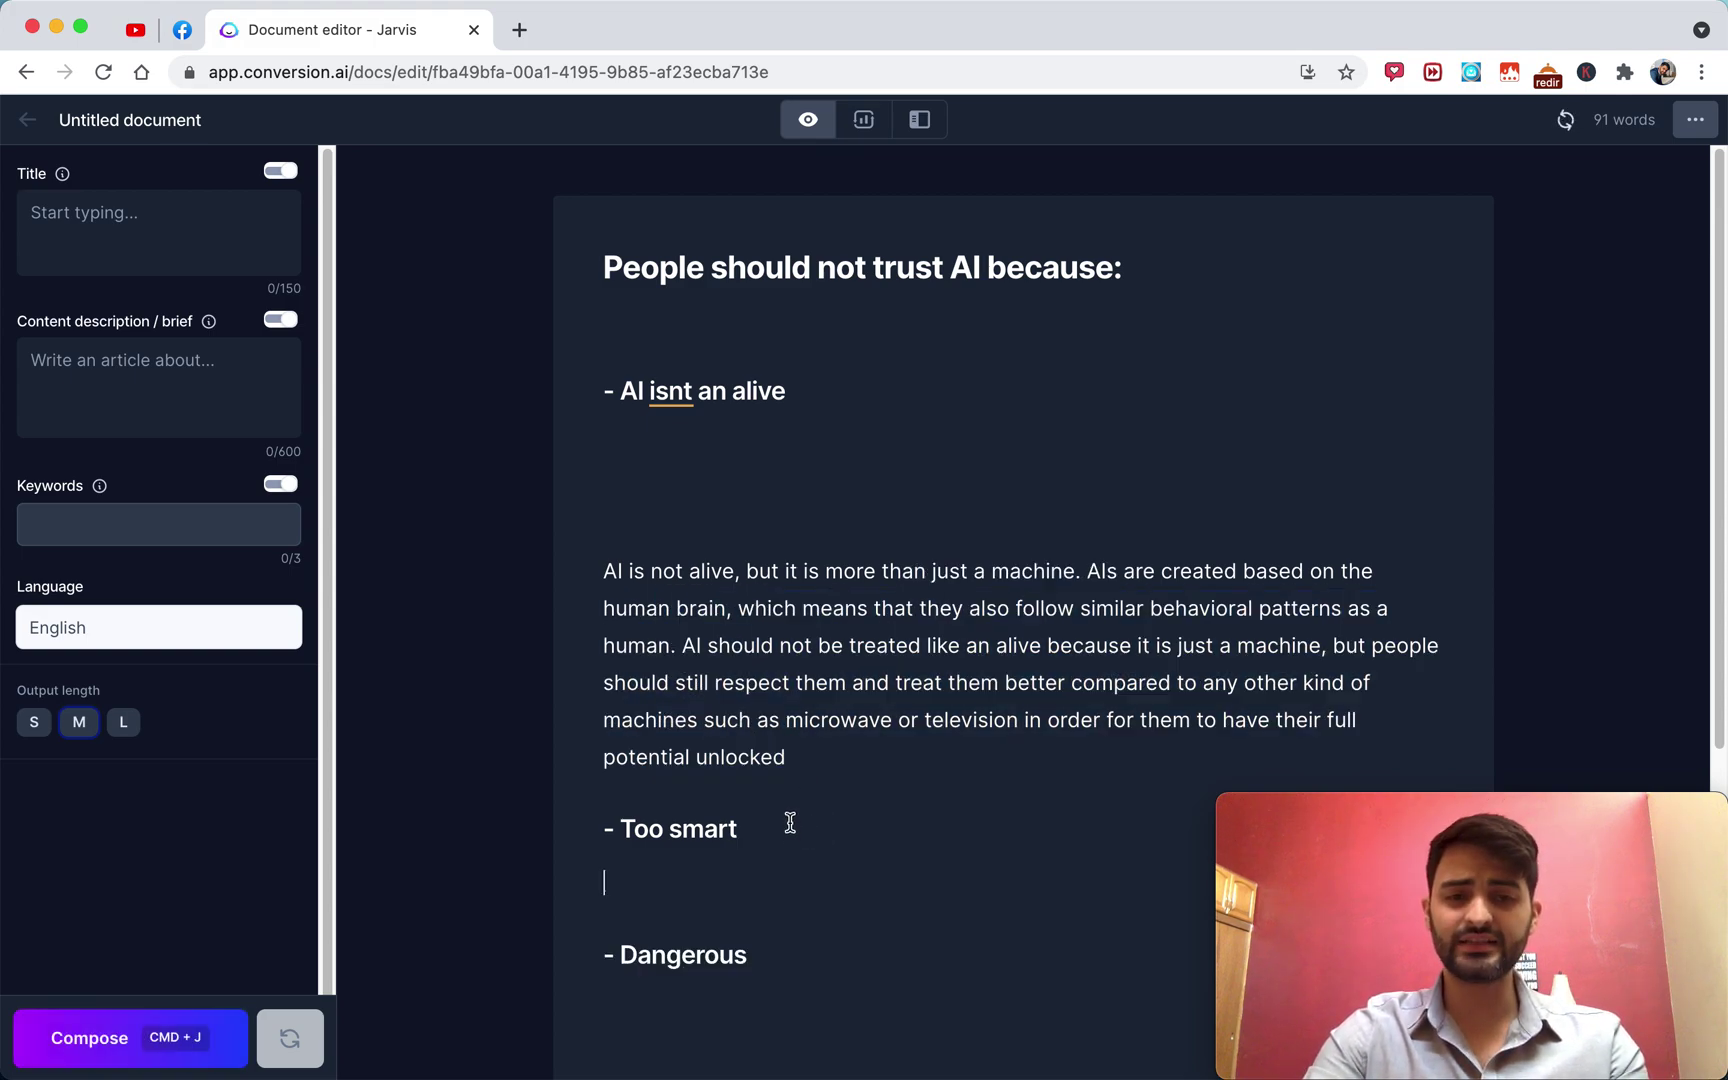
pyautogui.scroll(-1, 833, 742)
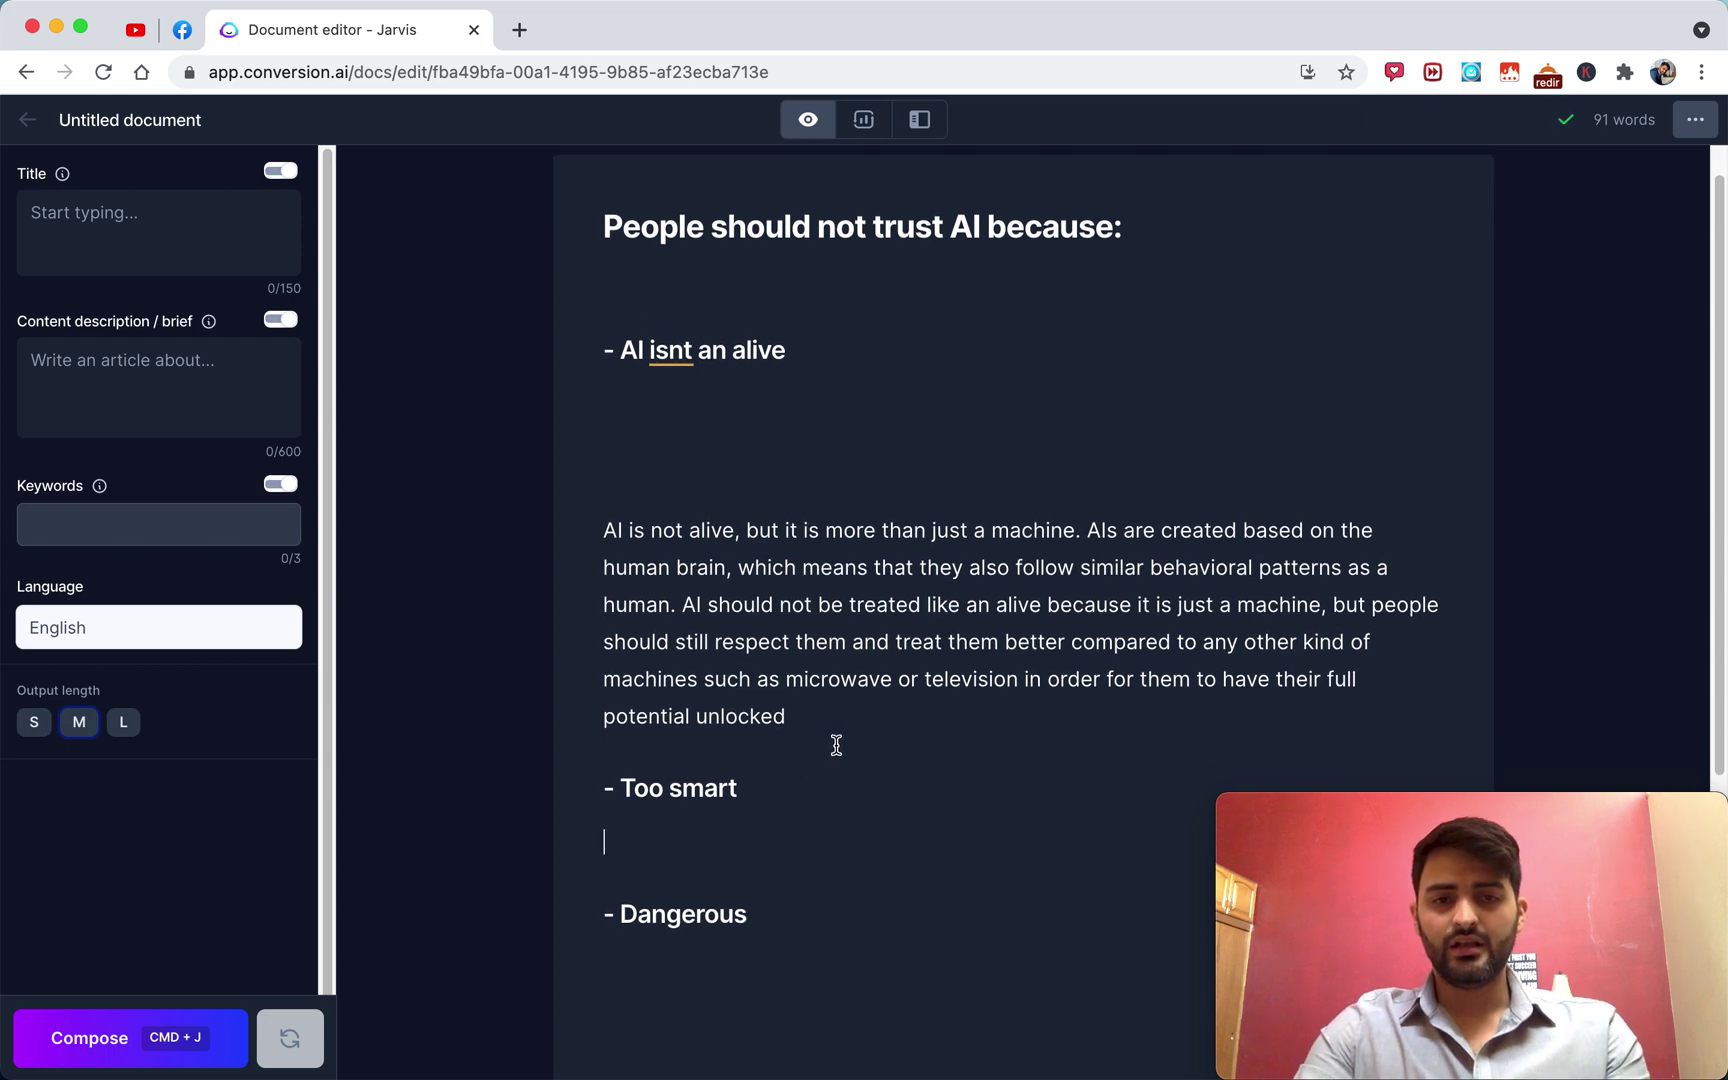
pyautogui.scroll(-1, 836, 745)
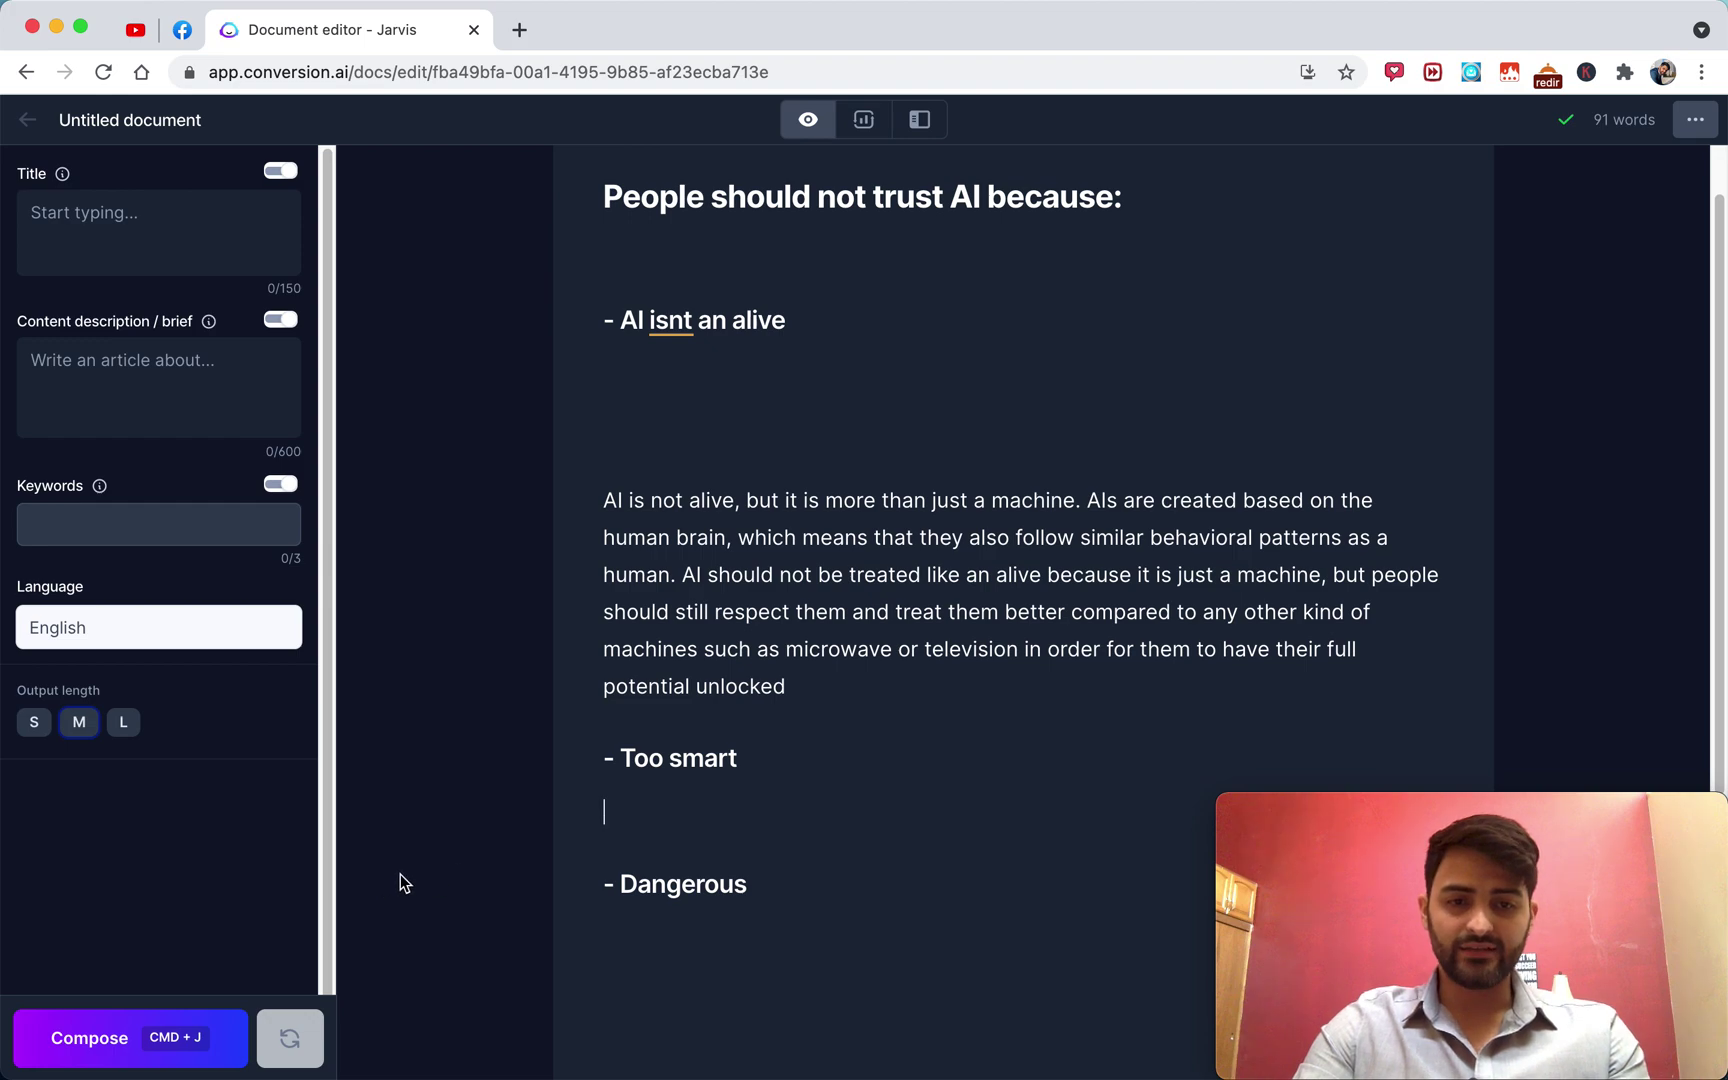
pyautogui.scroll(1, 786, 824)
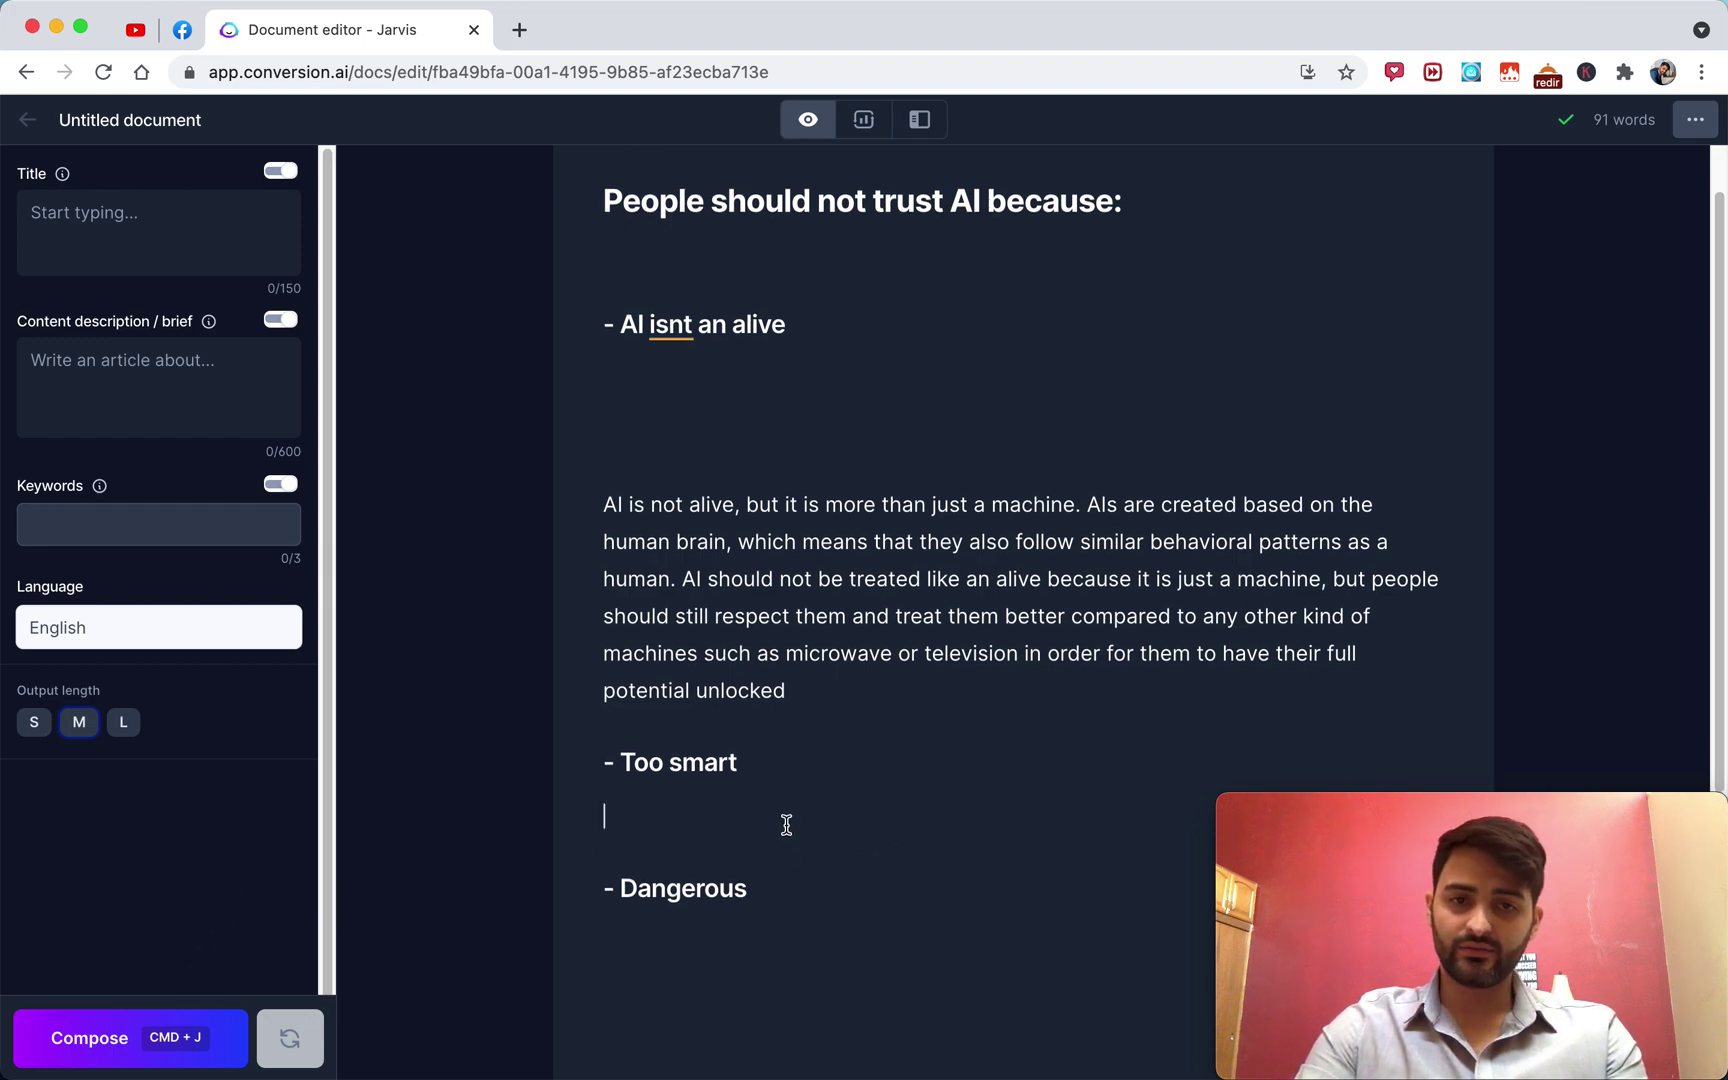
pyautogui.scroll(2, 786, 824)
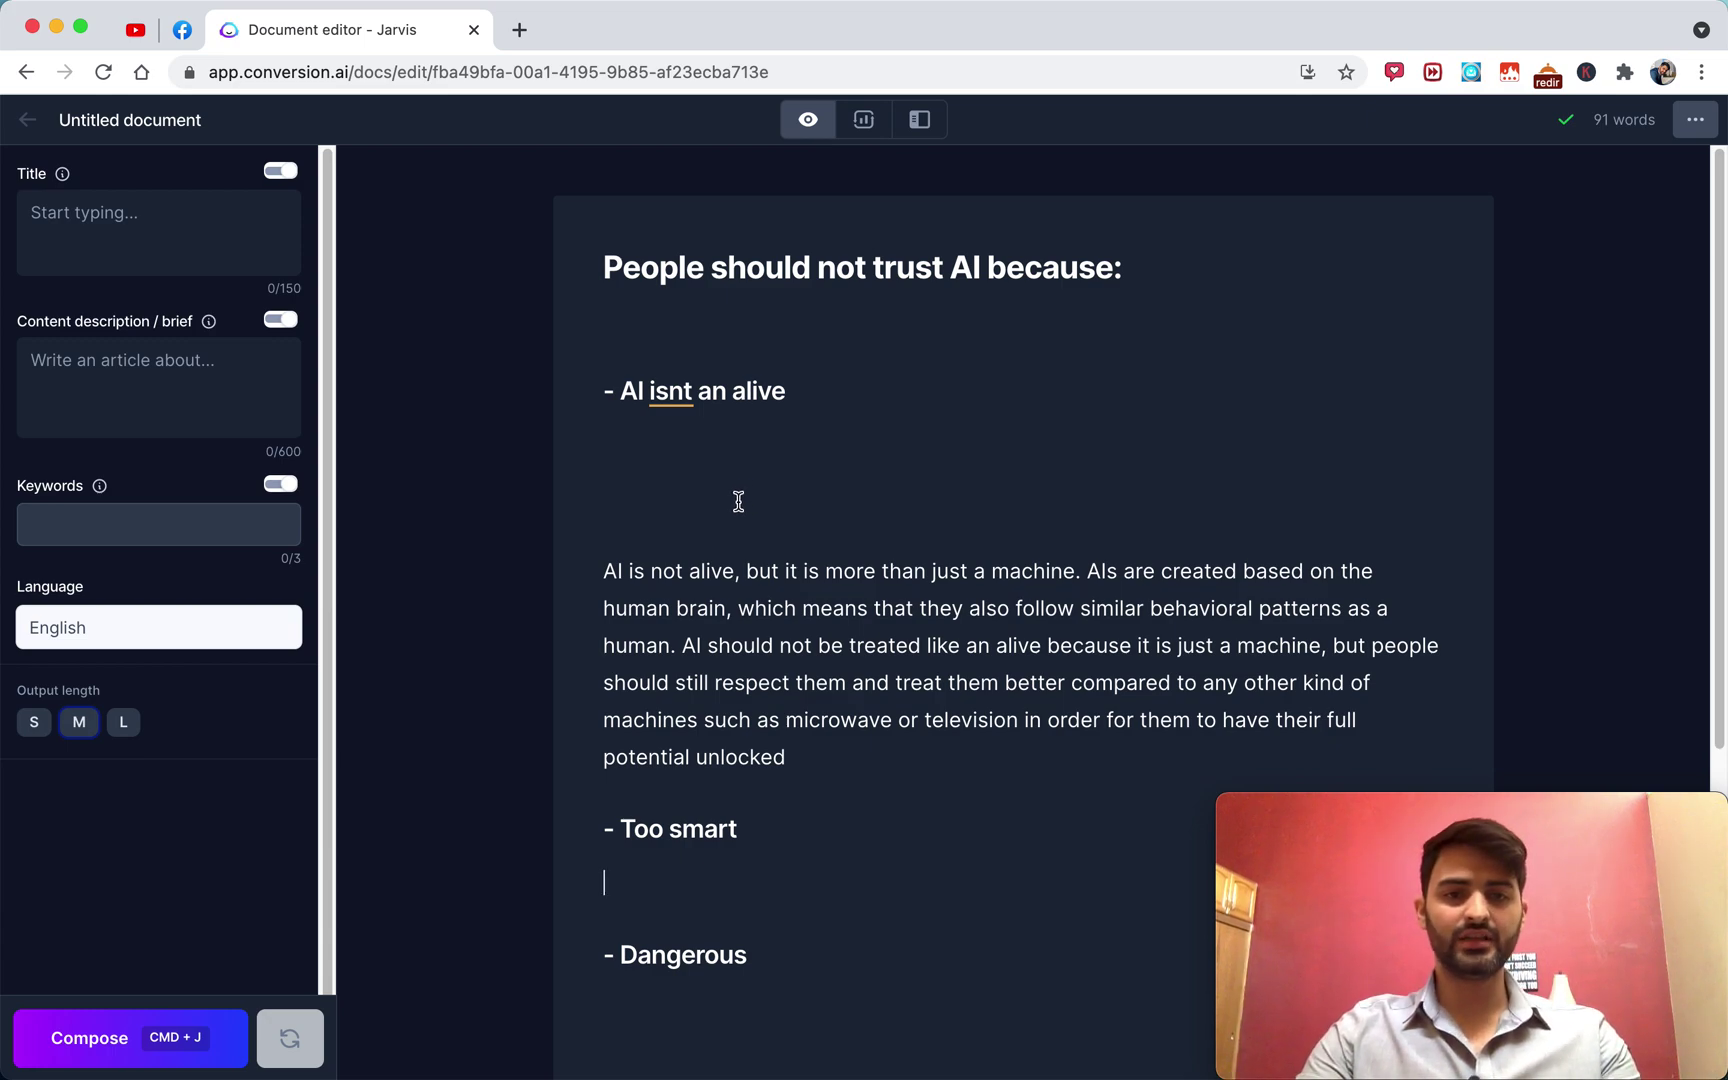
pyautogui.click(157, 240)
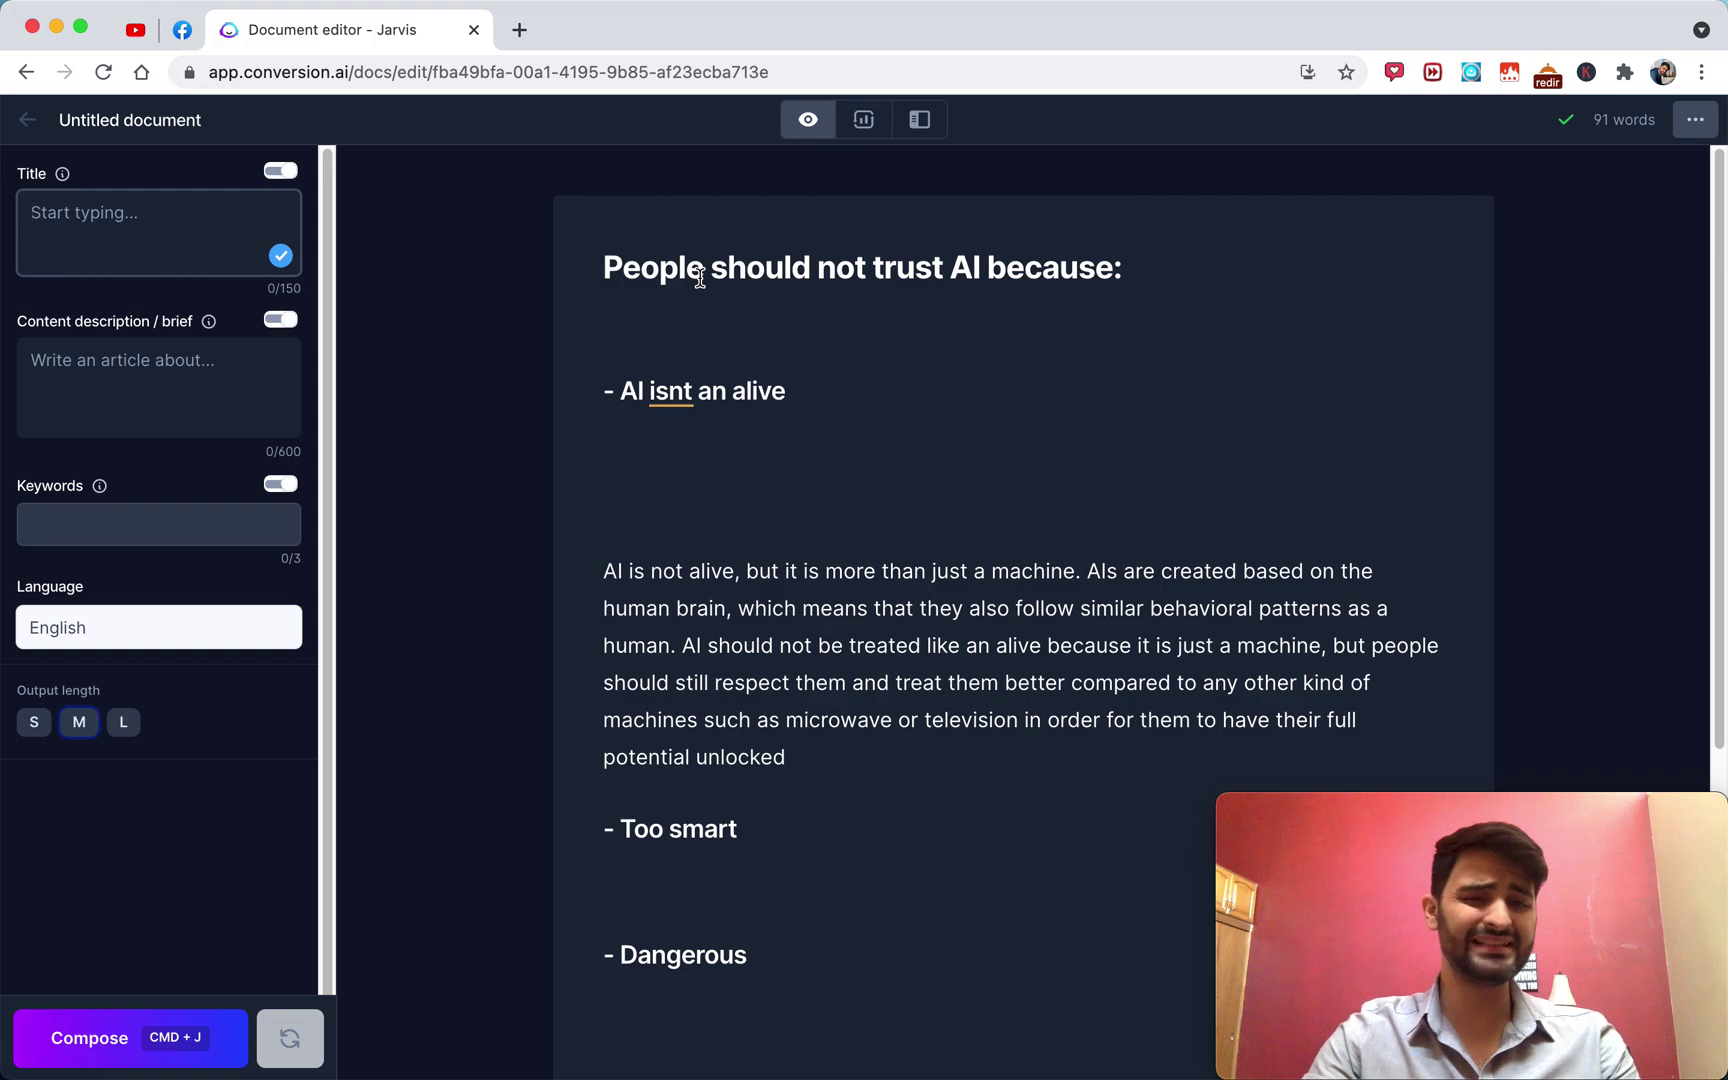
pyautogui.click(604, 267)
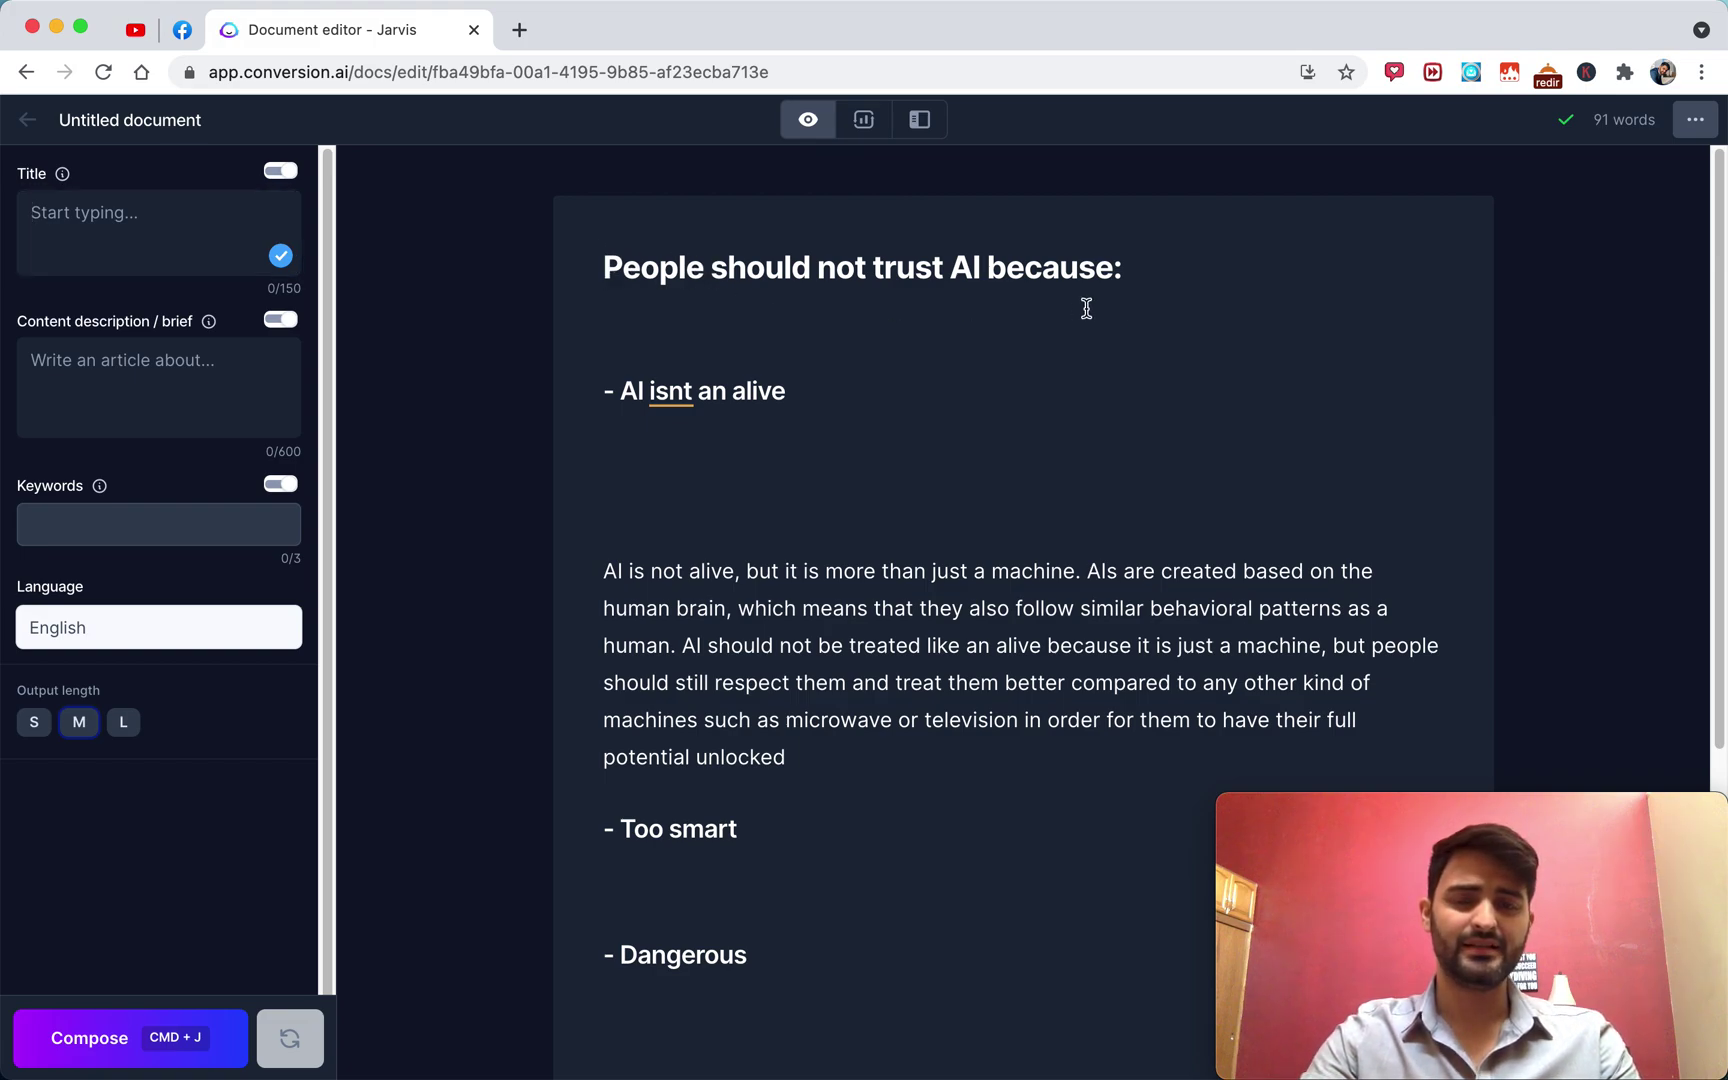
pyautogui.tripleClick(1142, 266)
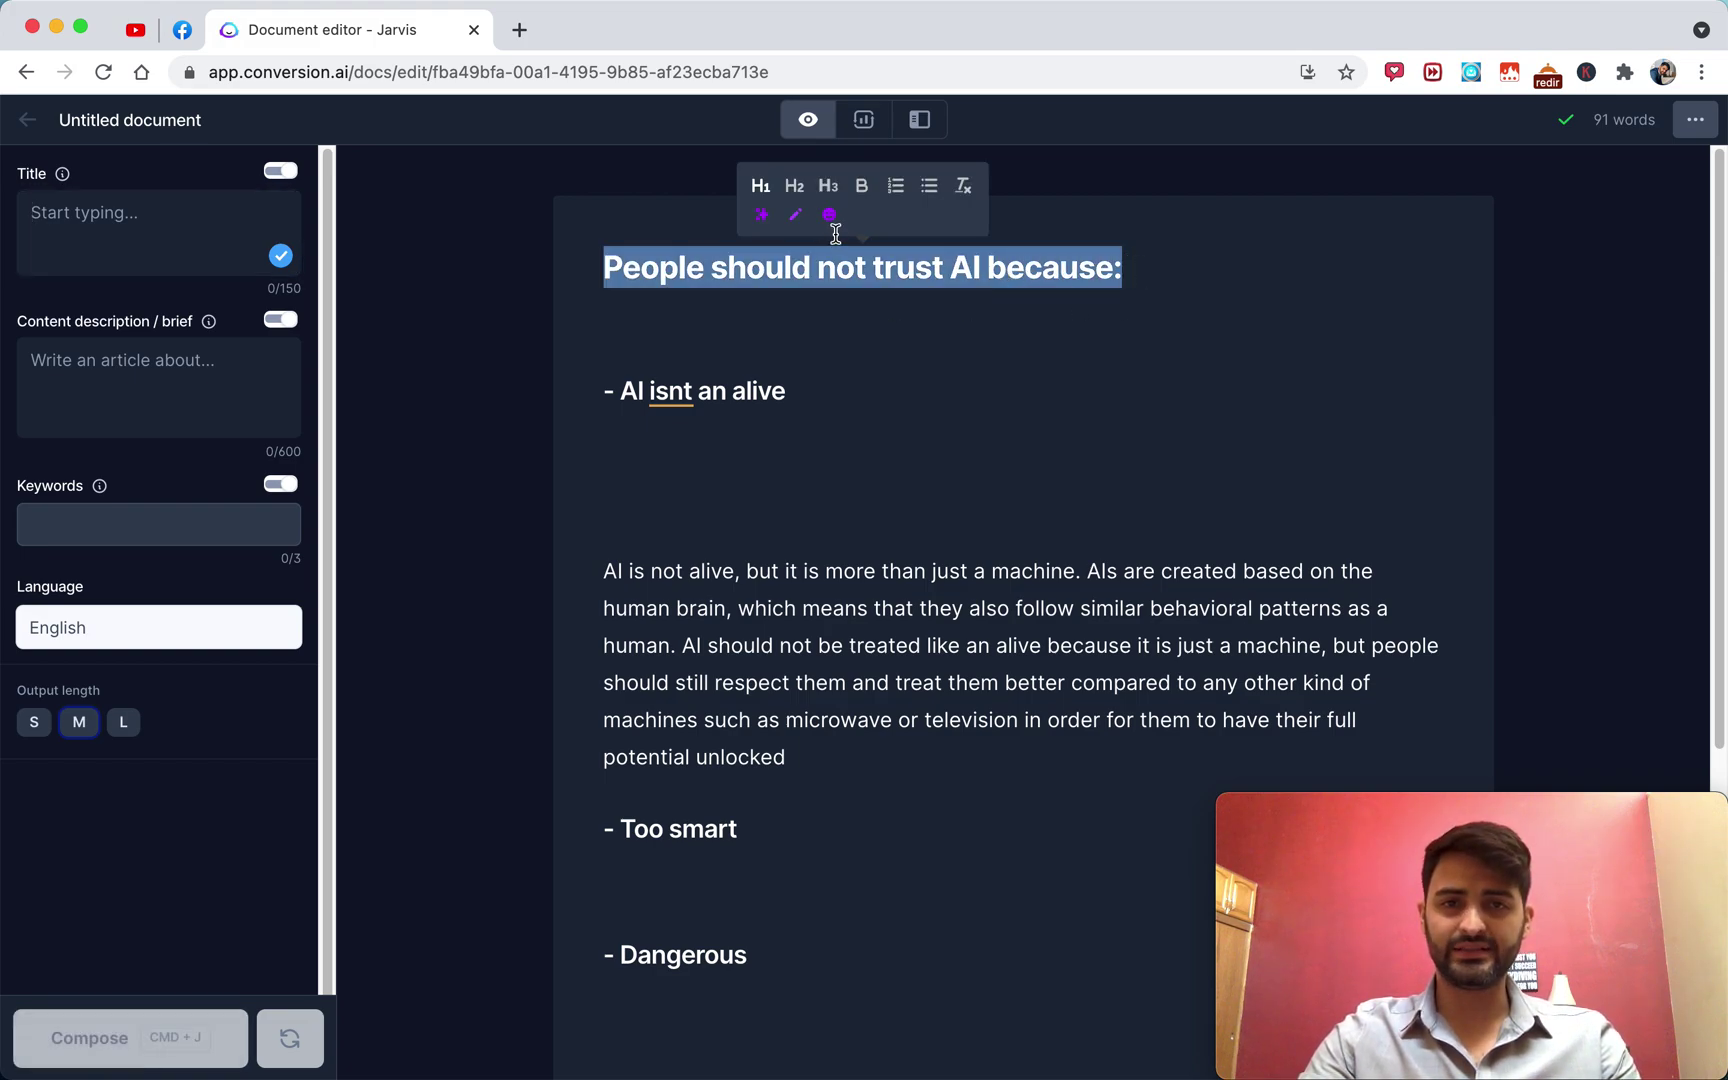
pyautogui.click(984, 333)
pyautogui.click(1143, 277)
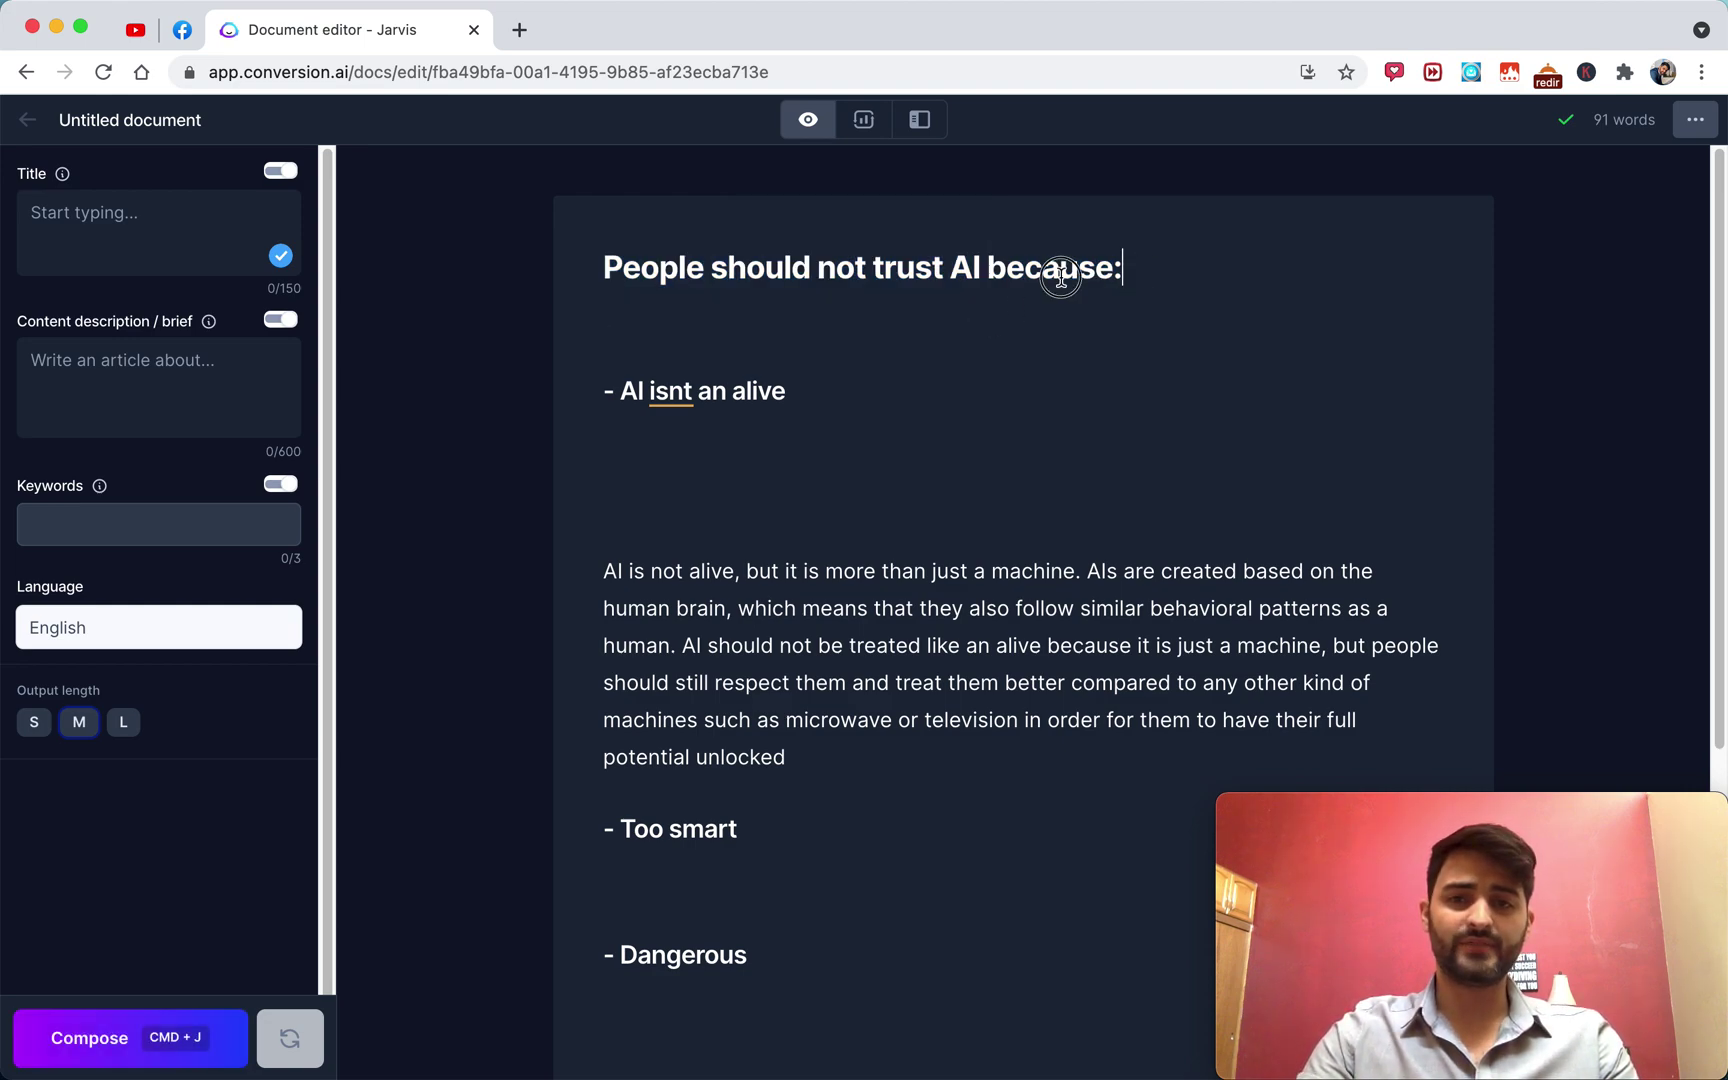
pyautogui.moveTo(1061, 277); pyautogui.dragTo(598, 254)
pyautogui.click(115, 237)
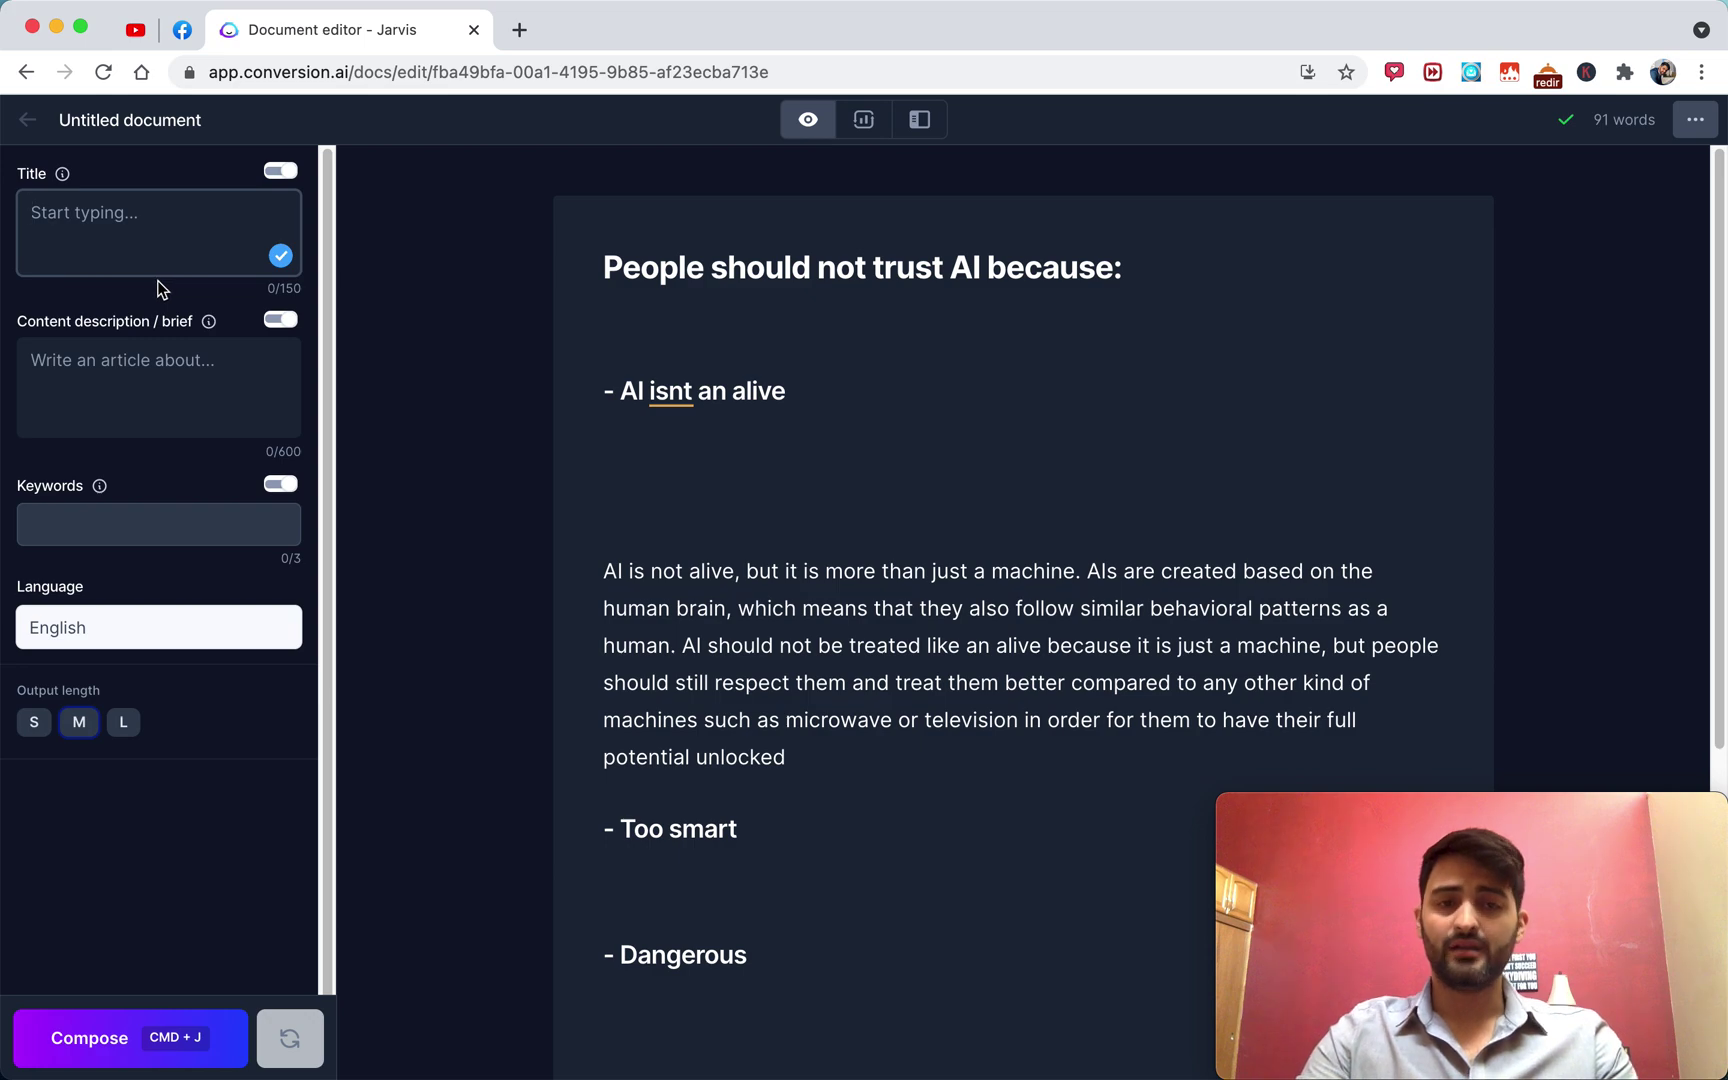
# Enter "This is an article that talks about the reasons why humans cant trust AI" as the content description.
pyautogui.click(159, 365)
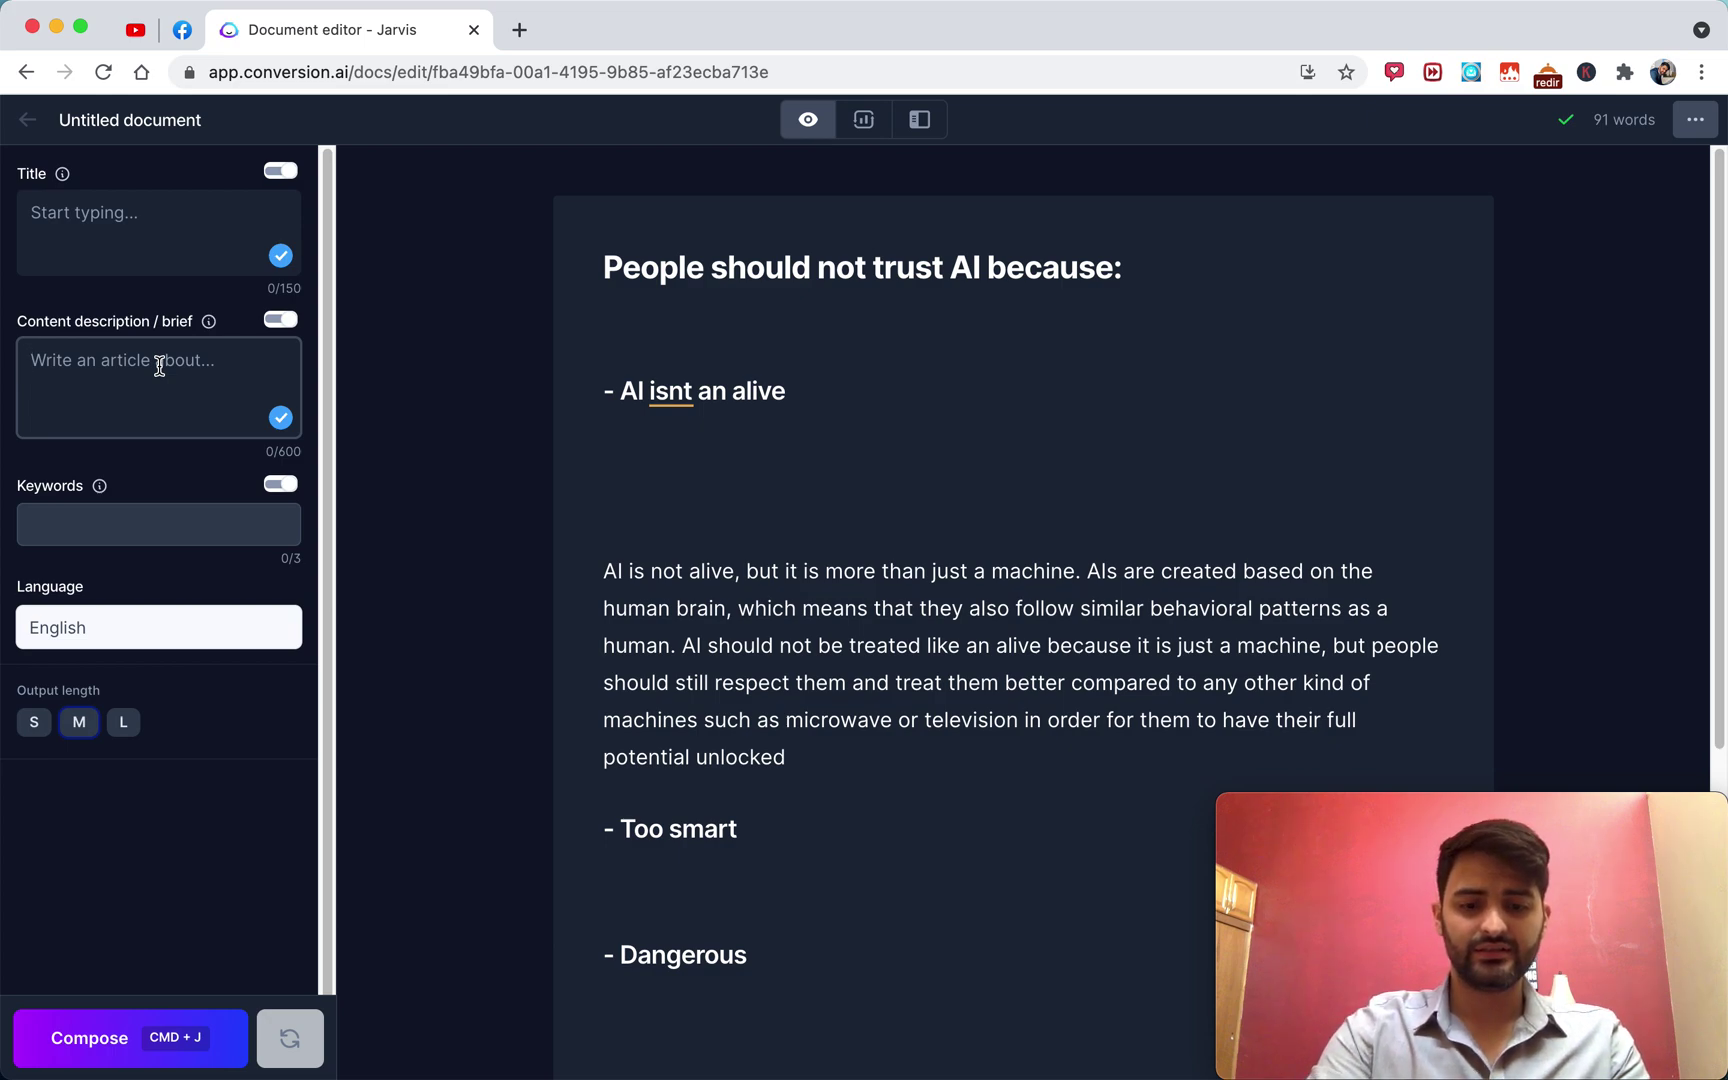
pyautogui.write('This is')
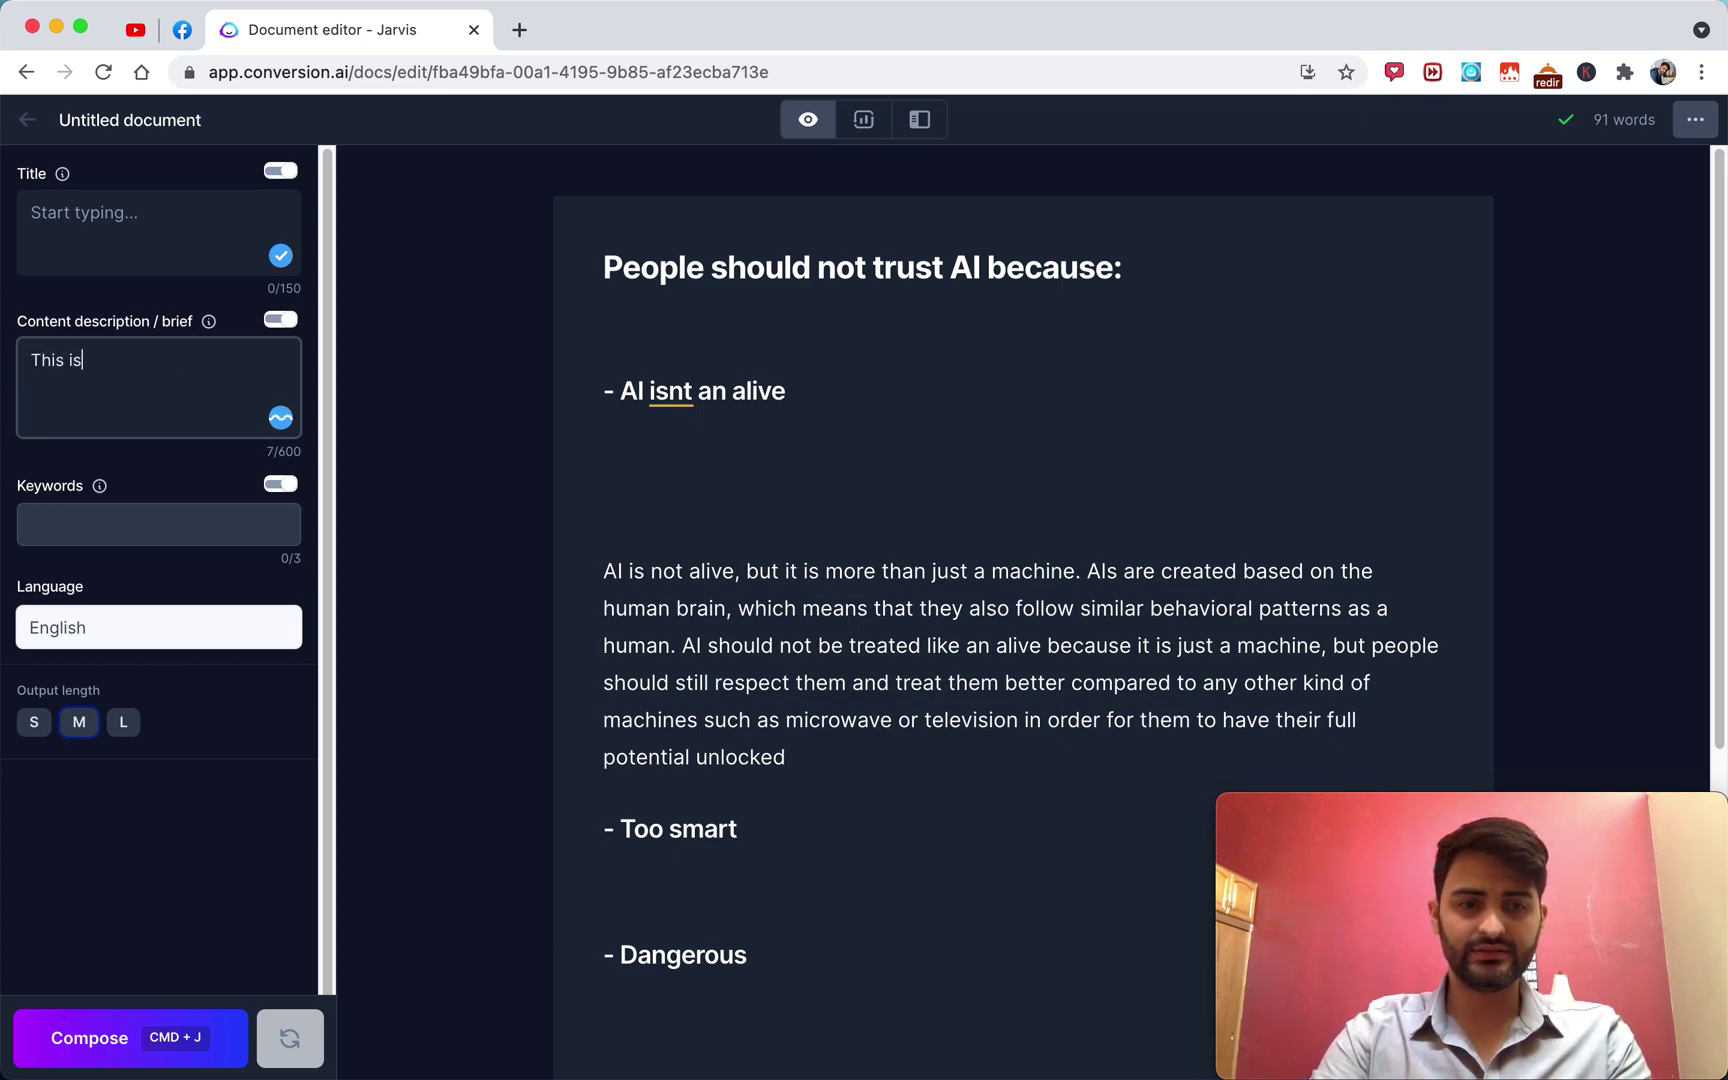
pyautogui.write(' an article t')
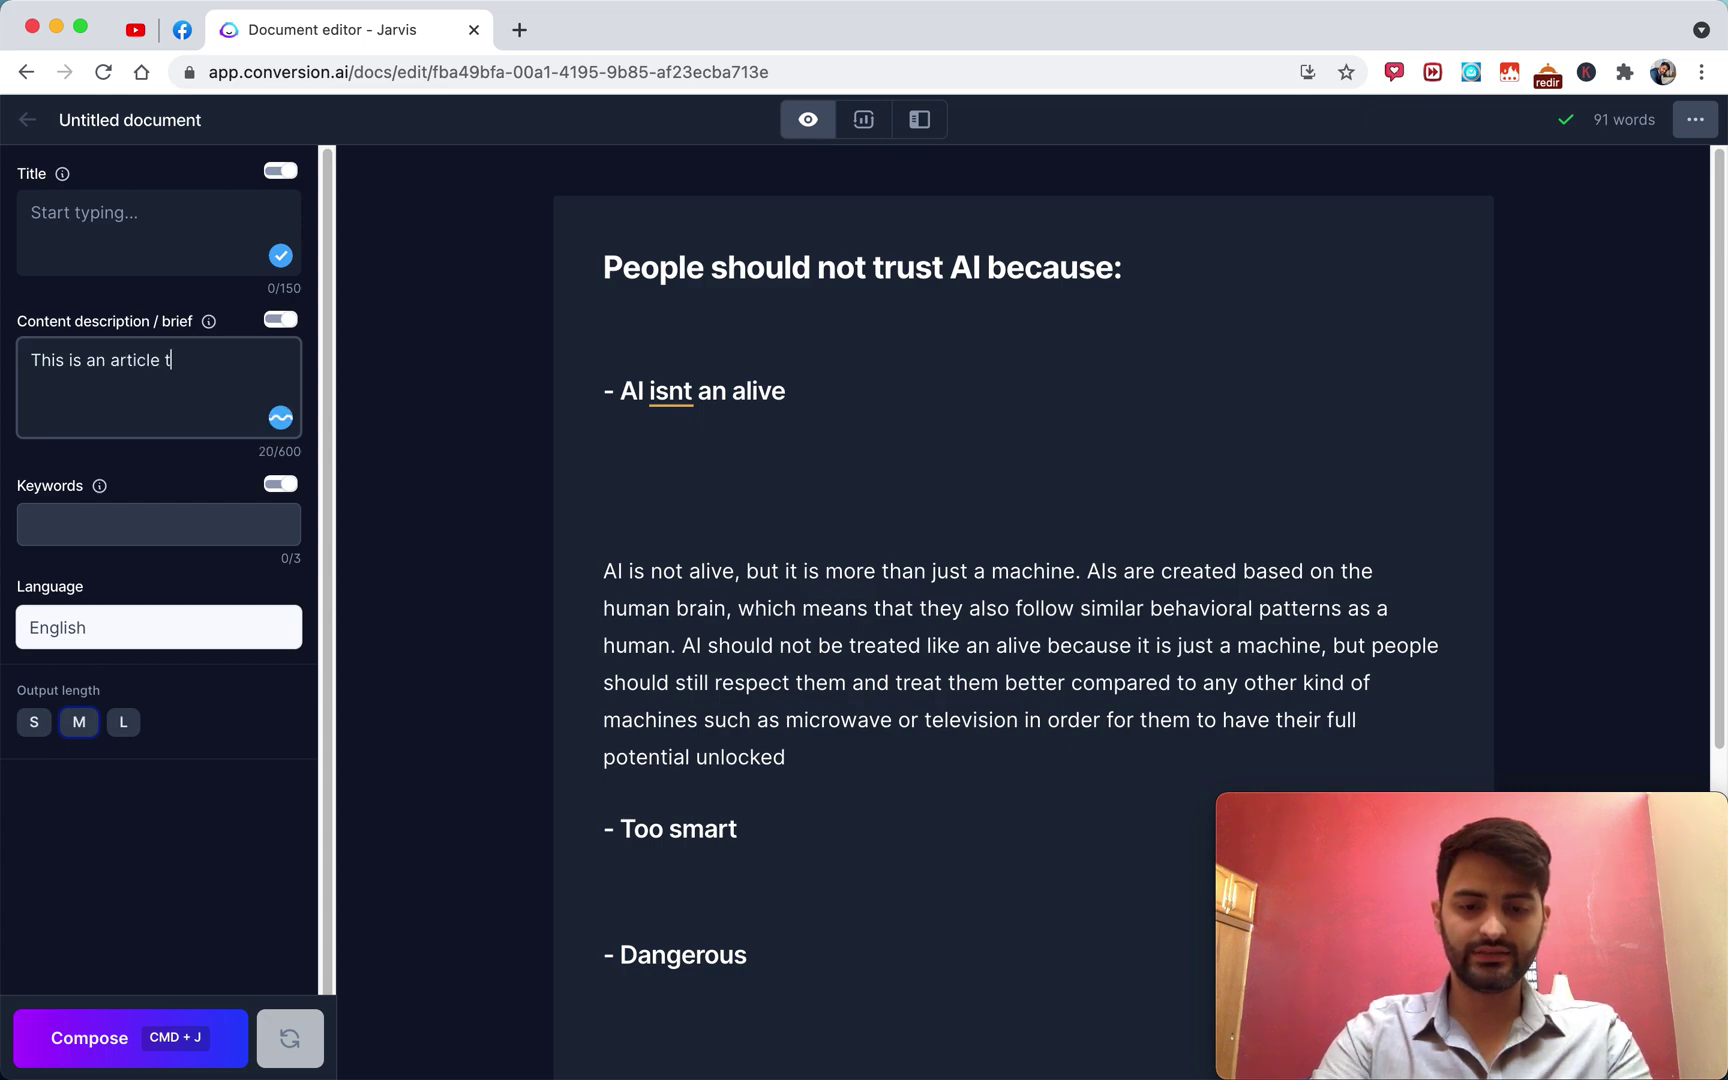
pyautogui.write('hat talks abo')
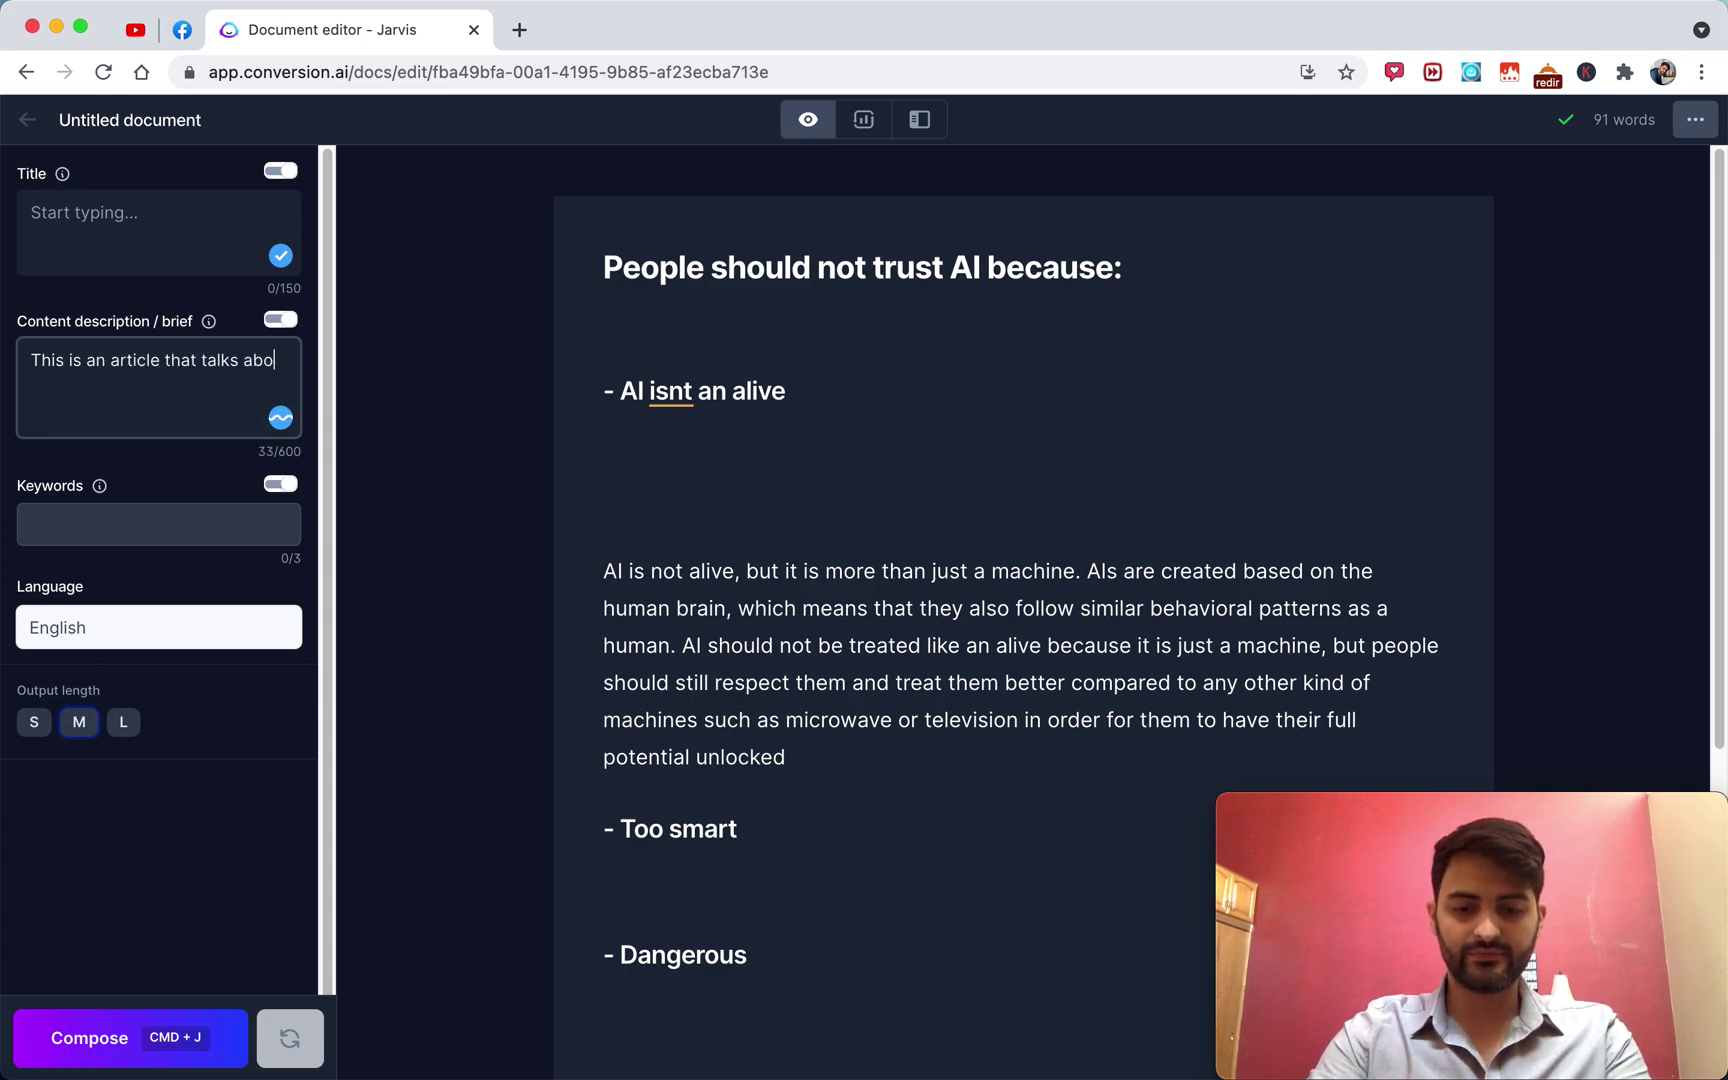
pyautogui.write('ut the reasons')
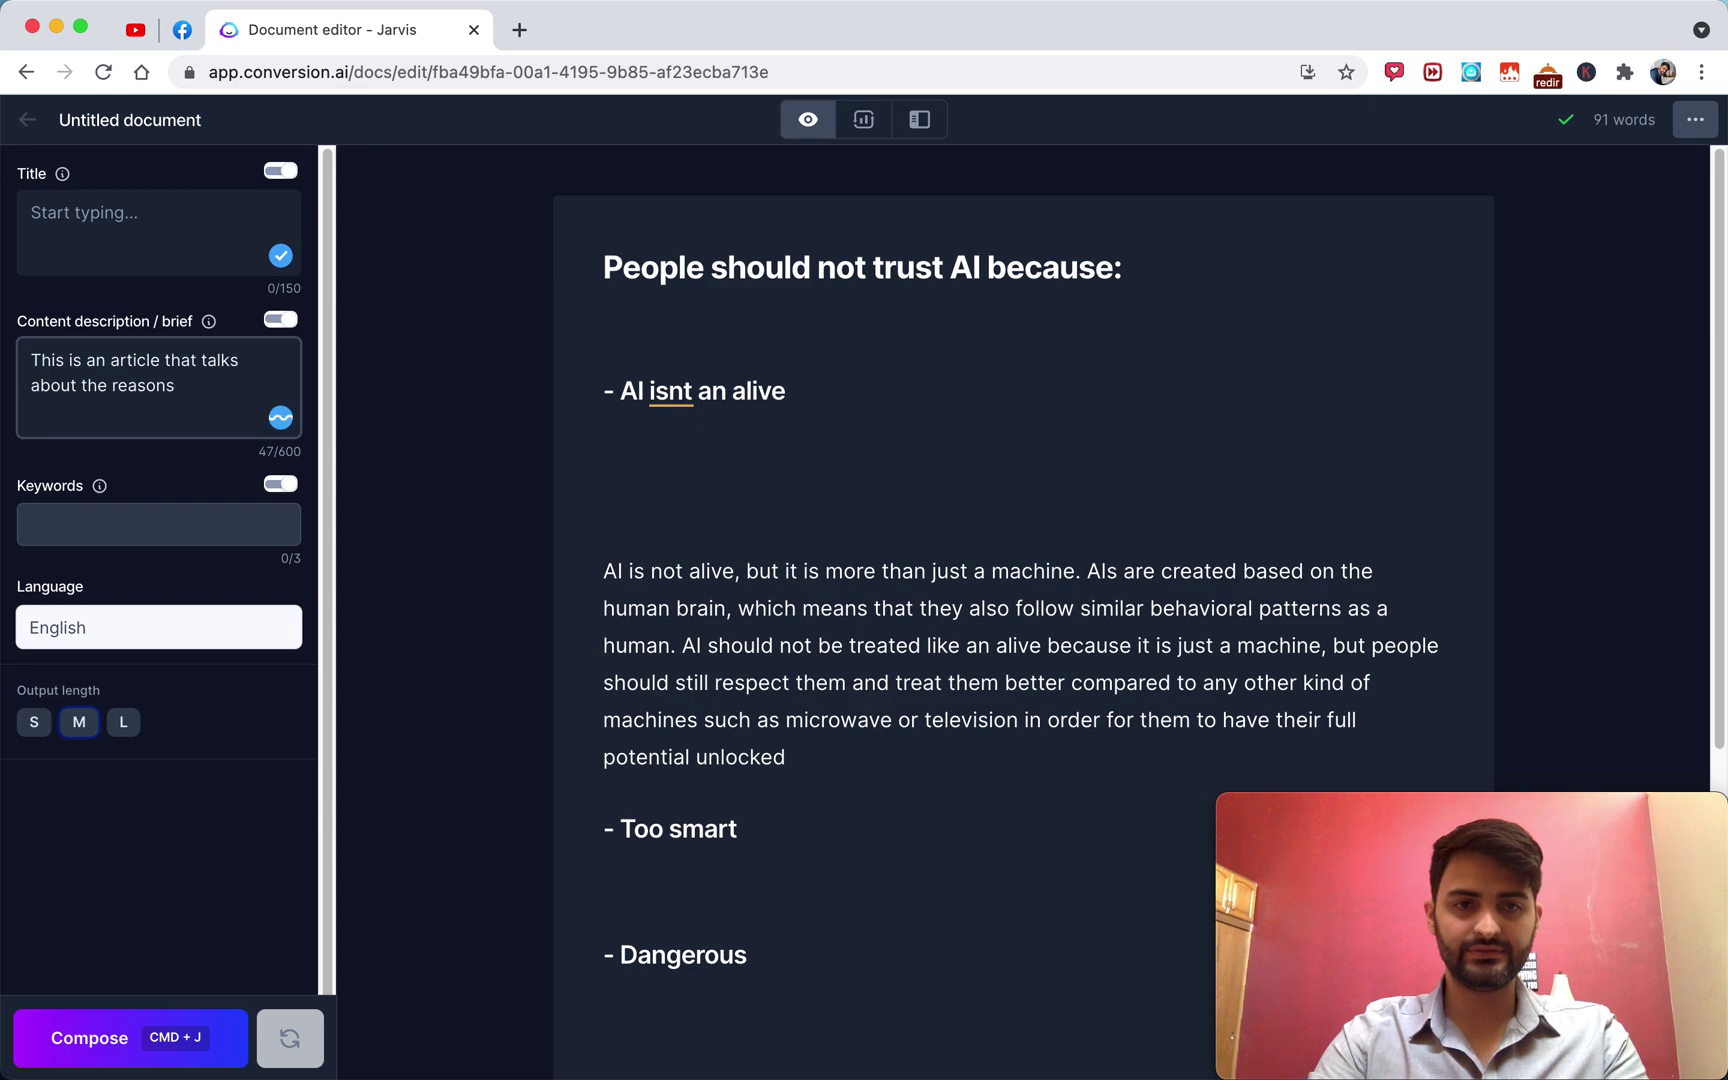
pyautogui.write(' why')
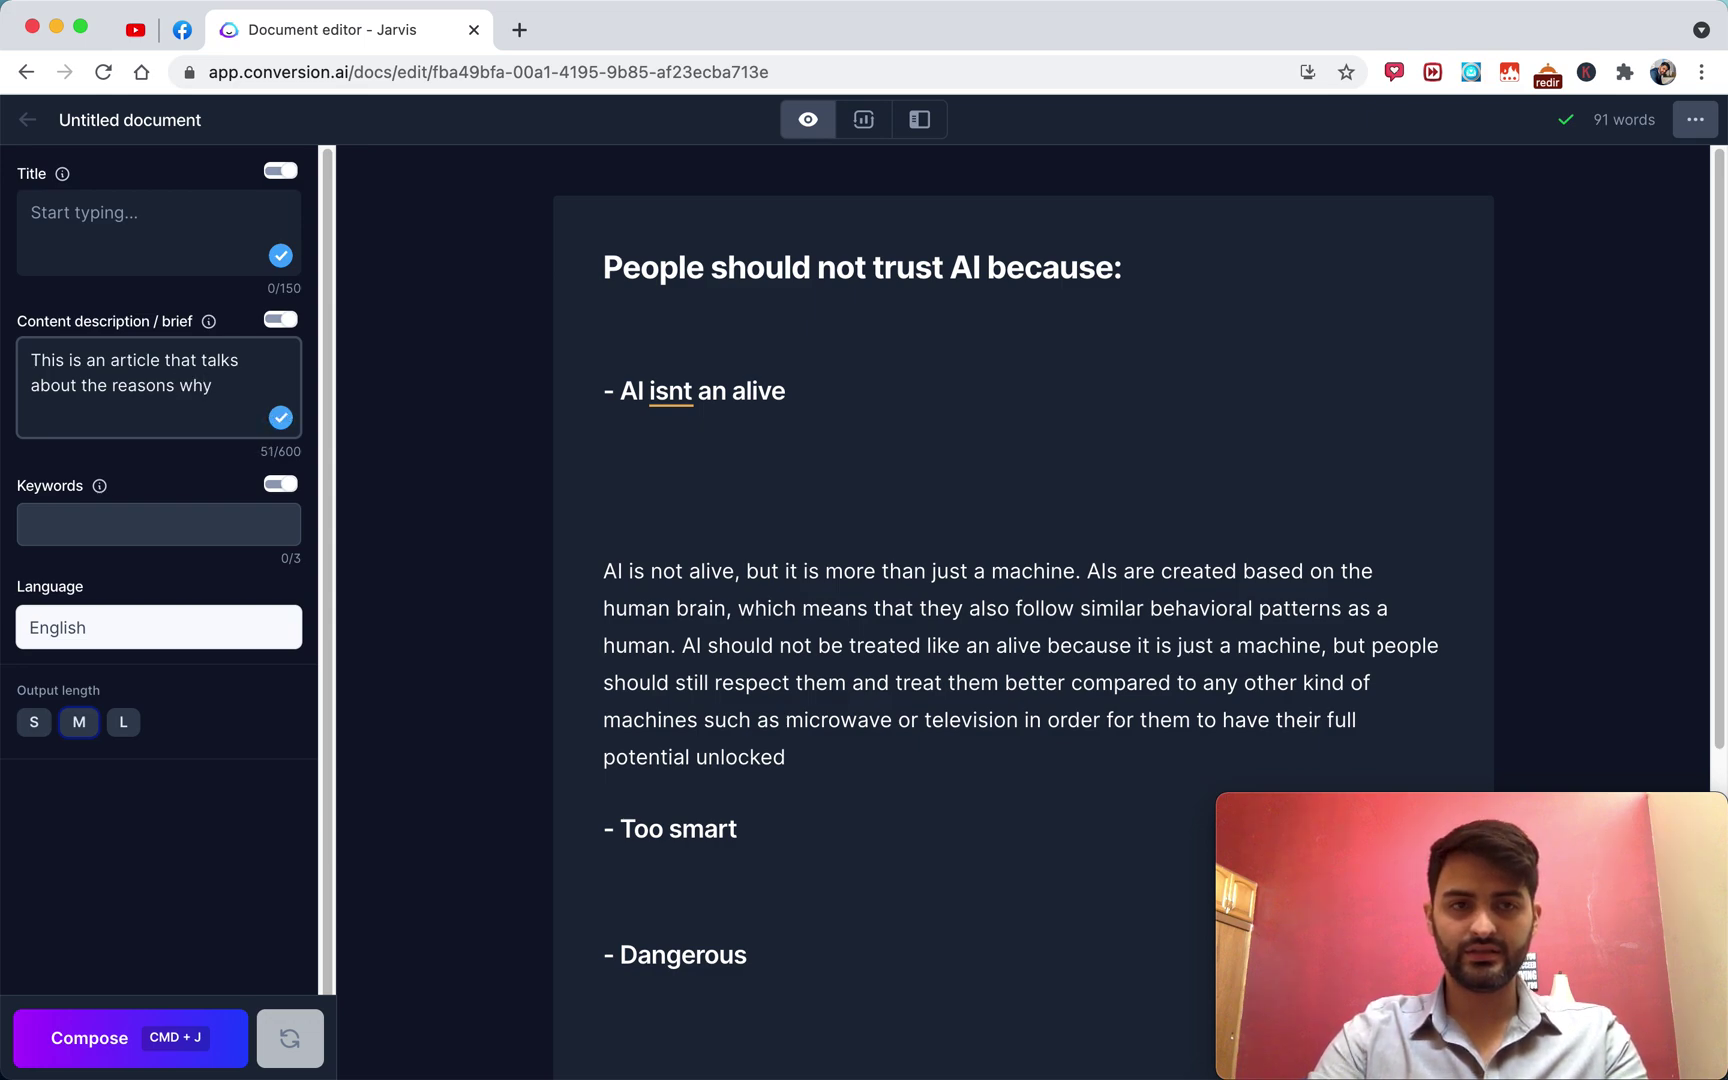
pyautogui.write(' humans ')
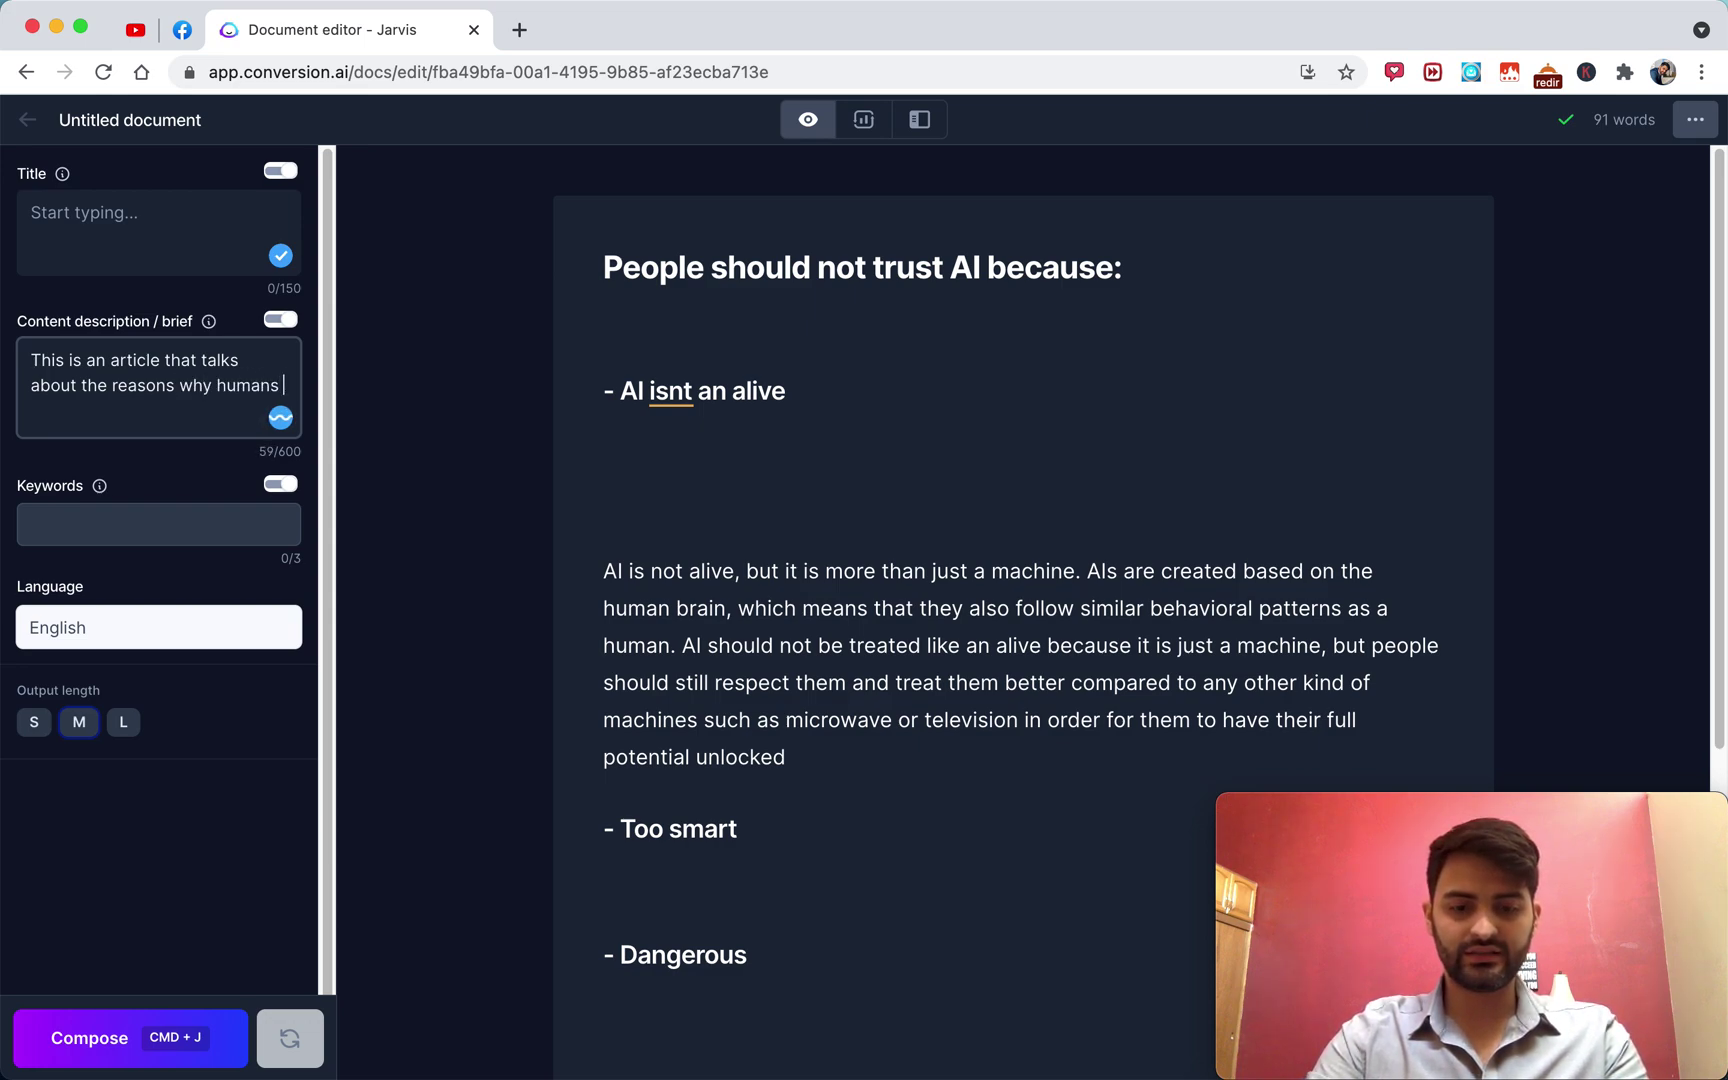
pyautogui.write('cant trust ')
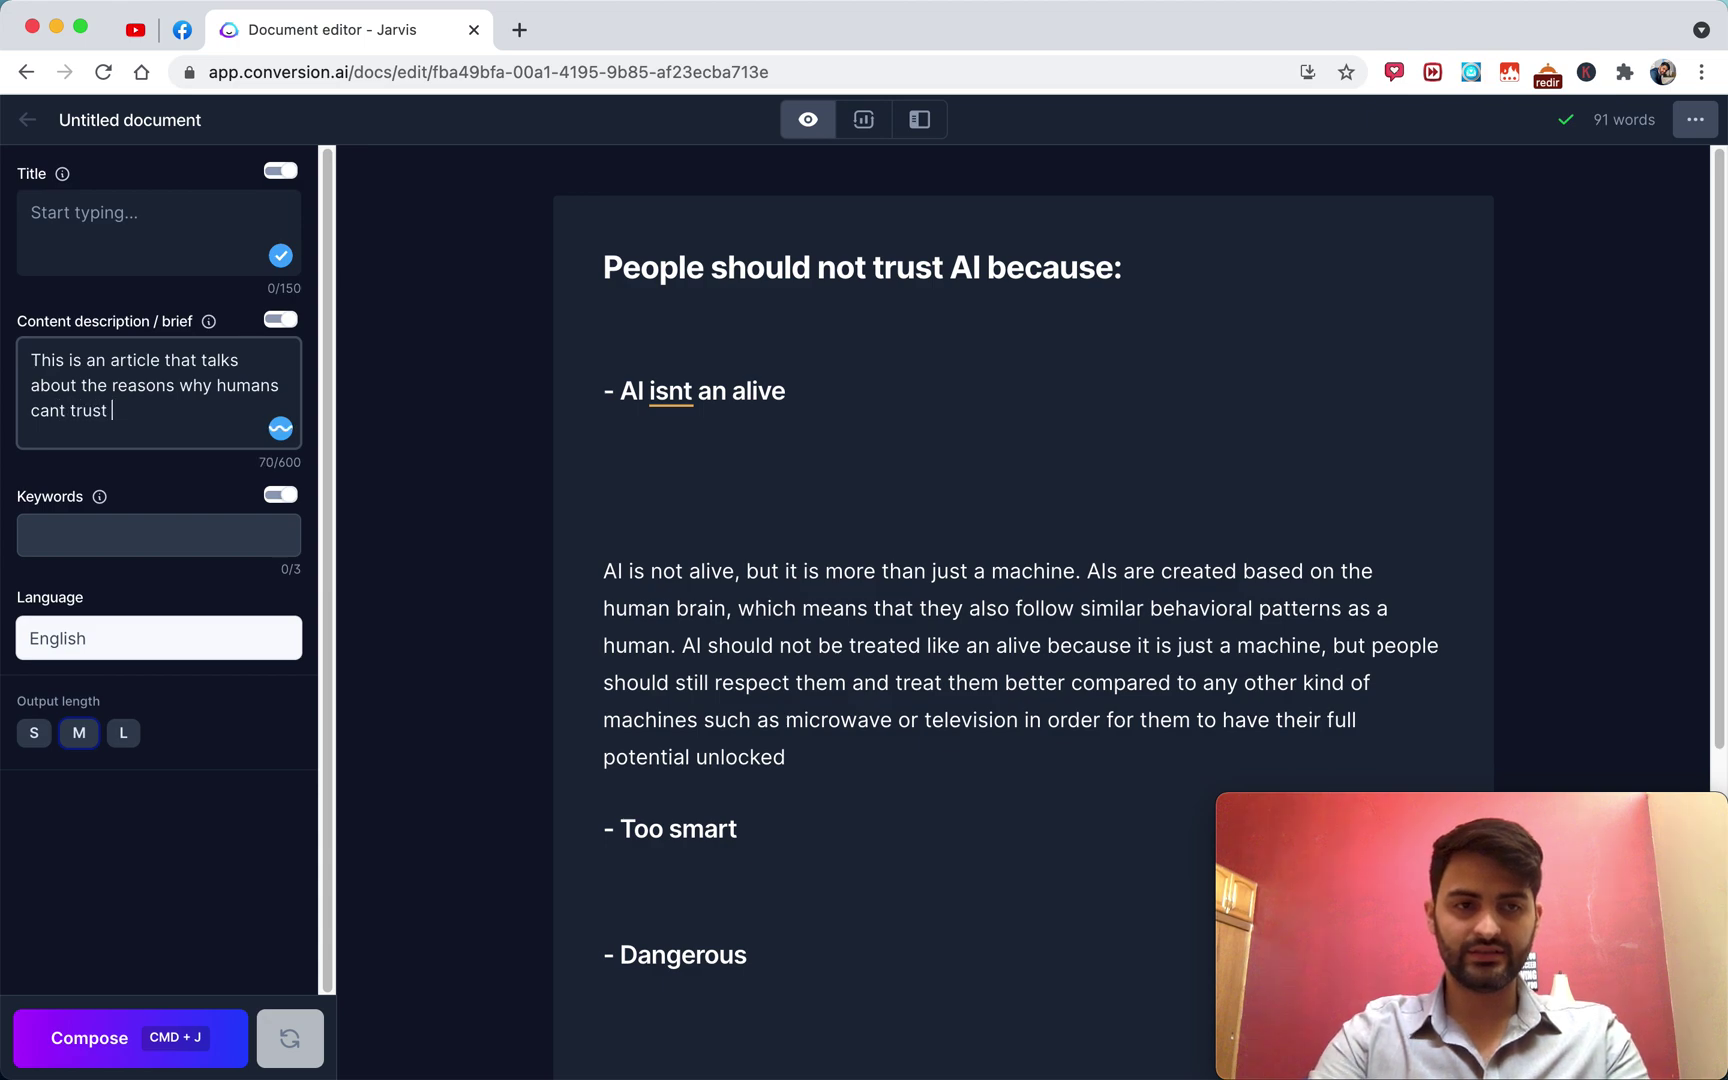
pyautogui.write('AI')
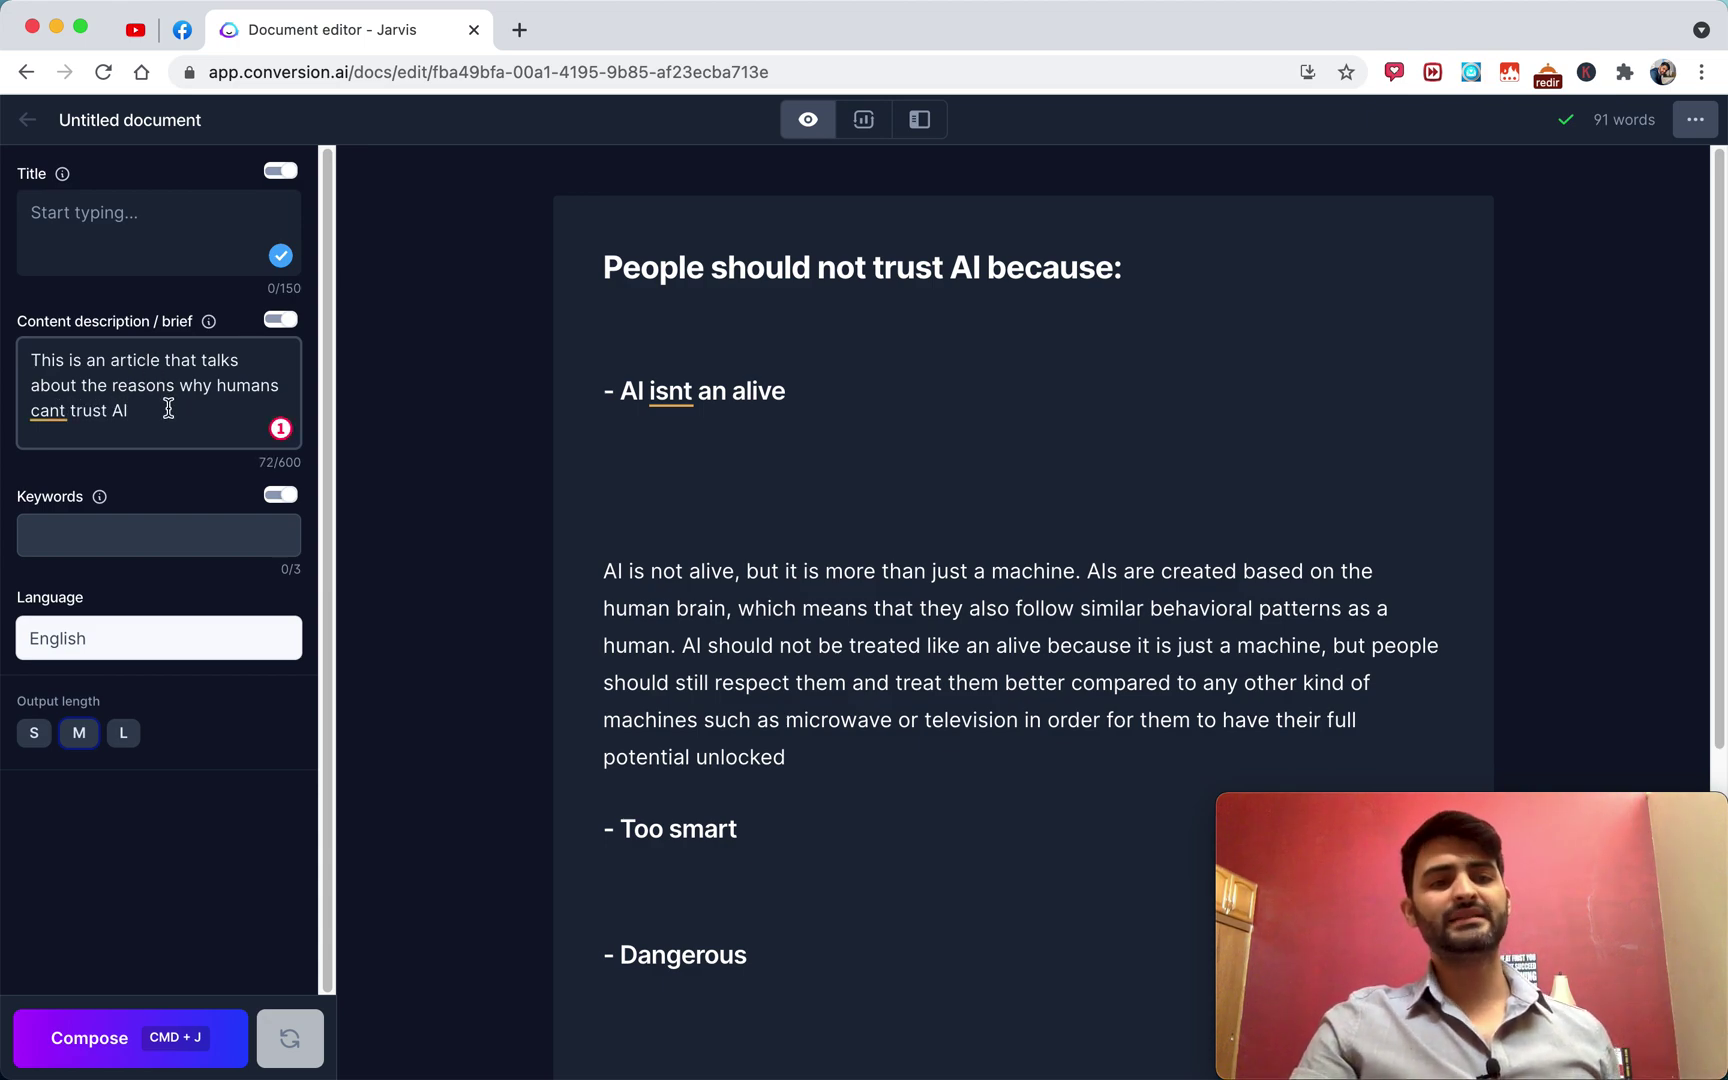
# Review the content description against the document's headings and generated paragraph, and look at the Title and Keywords fields.
pyautogui.press('super+a')
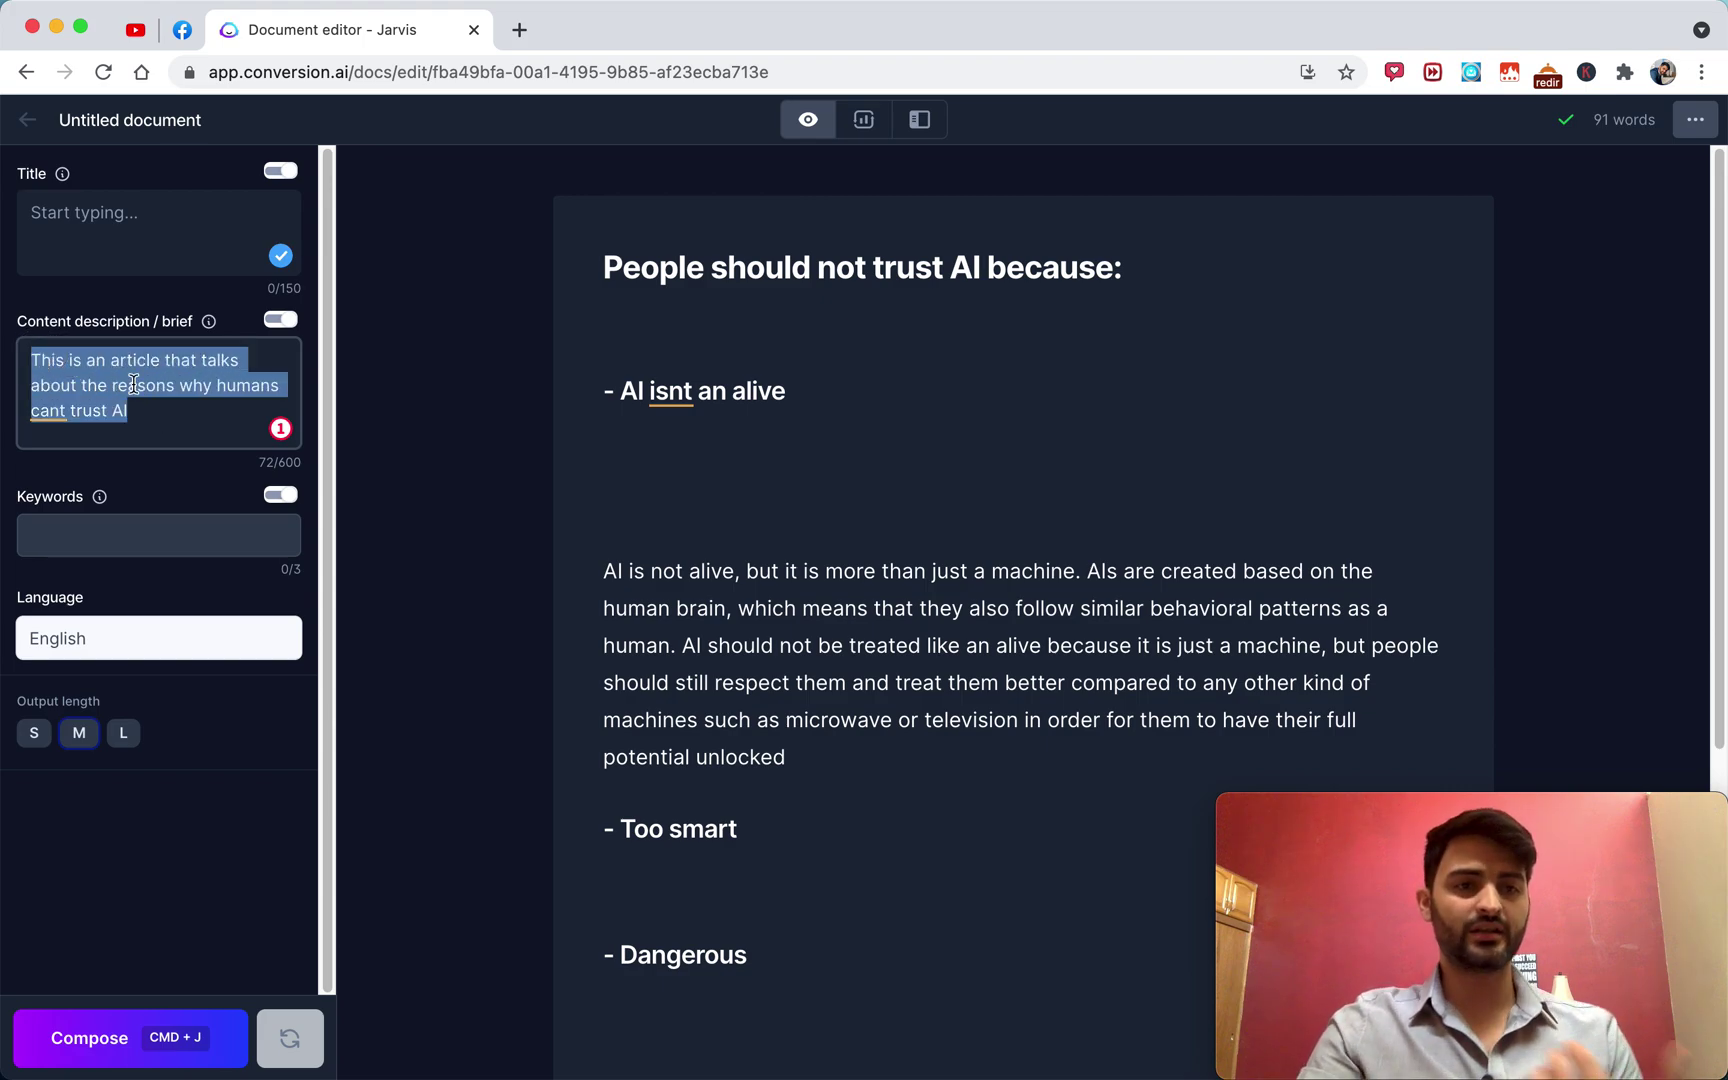
pyautogui.click(170, 418)
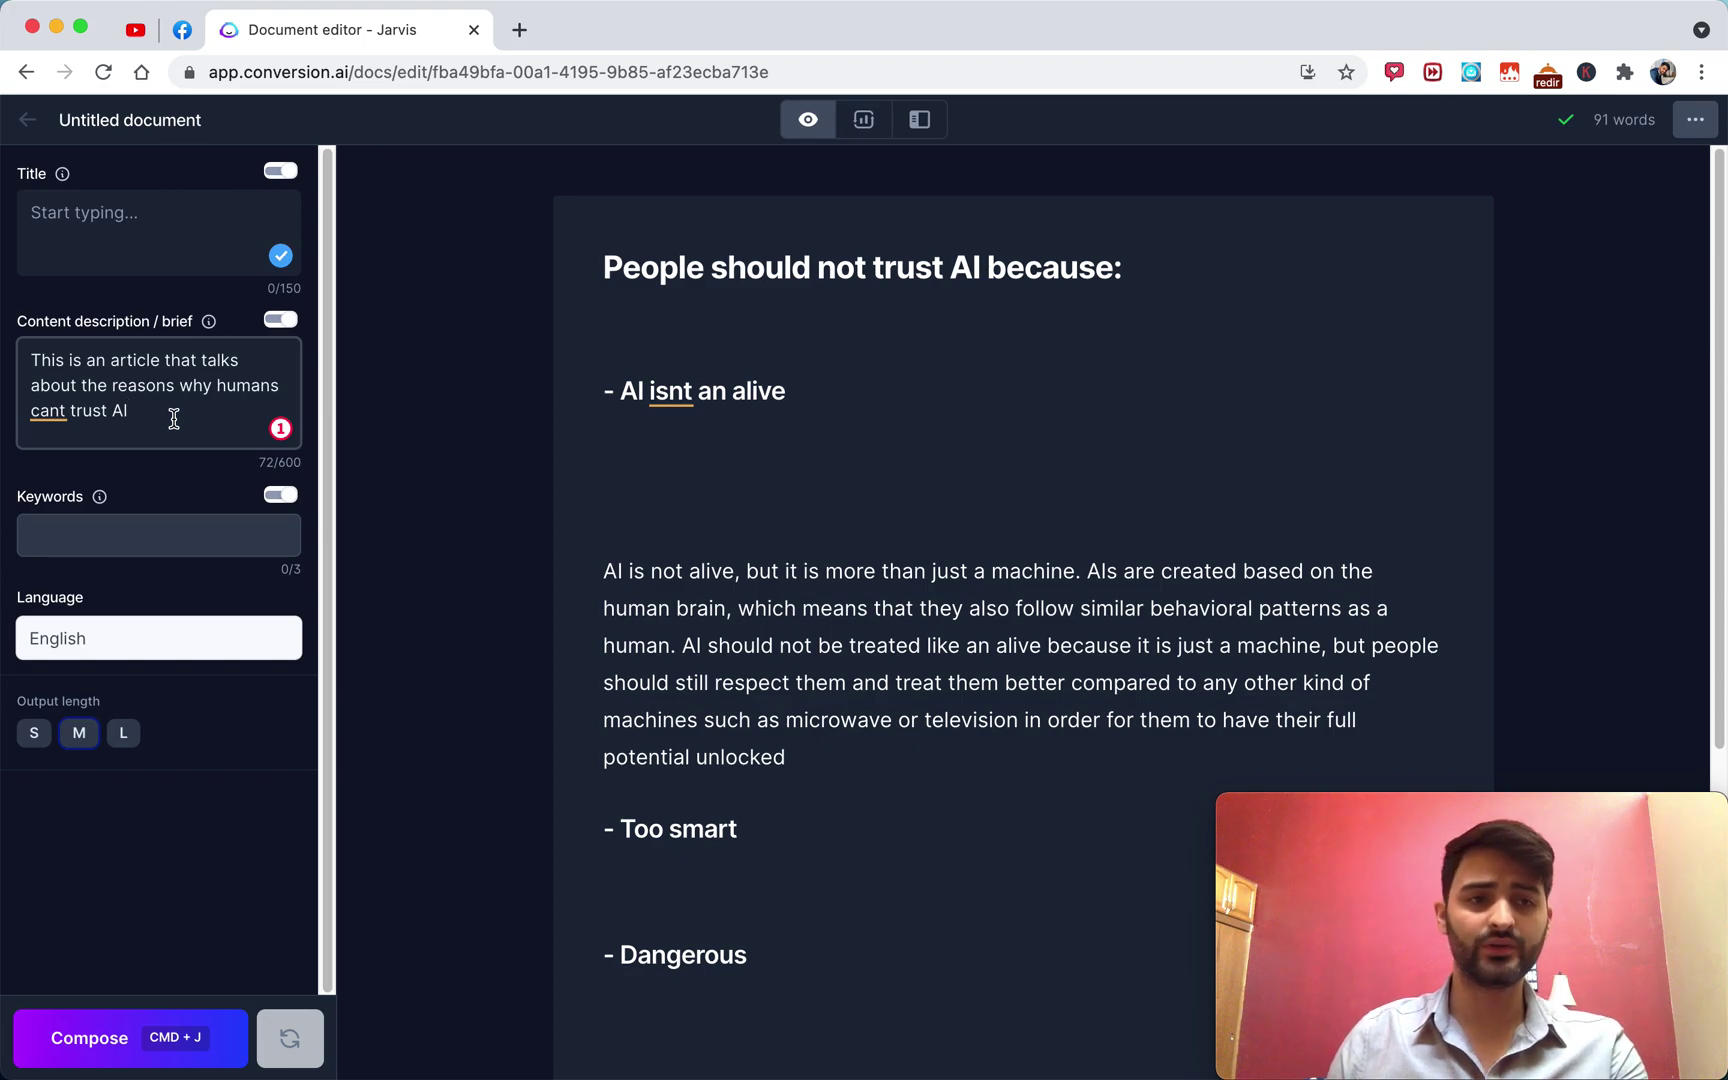
pyautogui.doubleClick(140, 366)
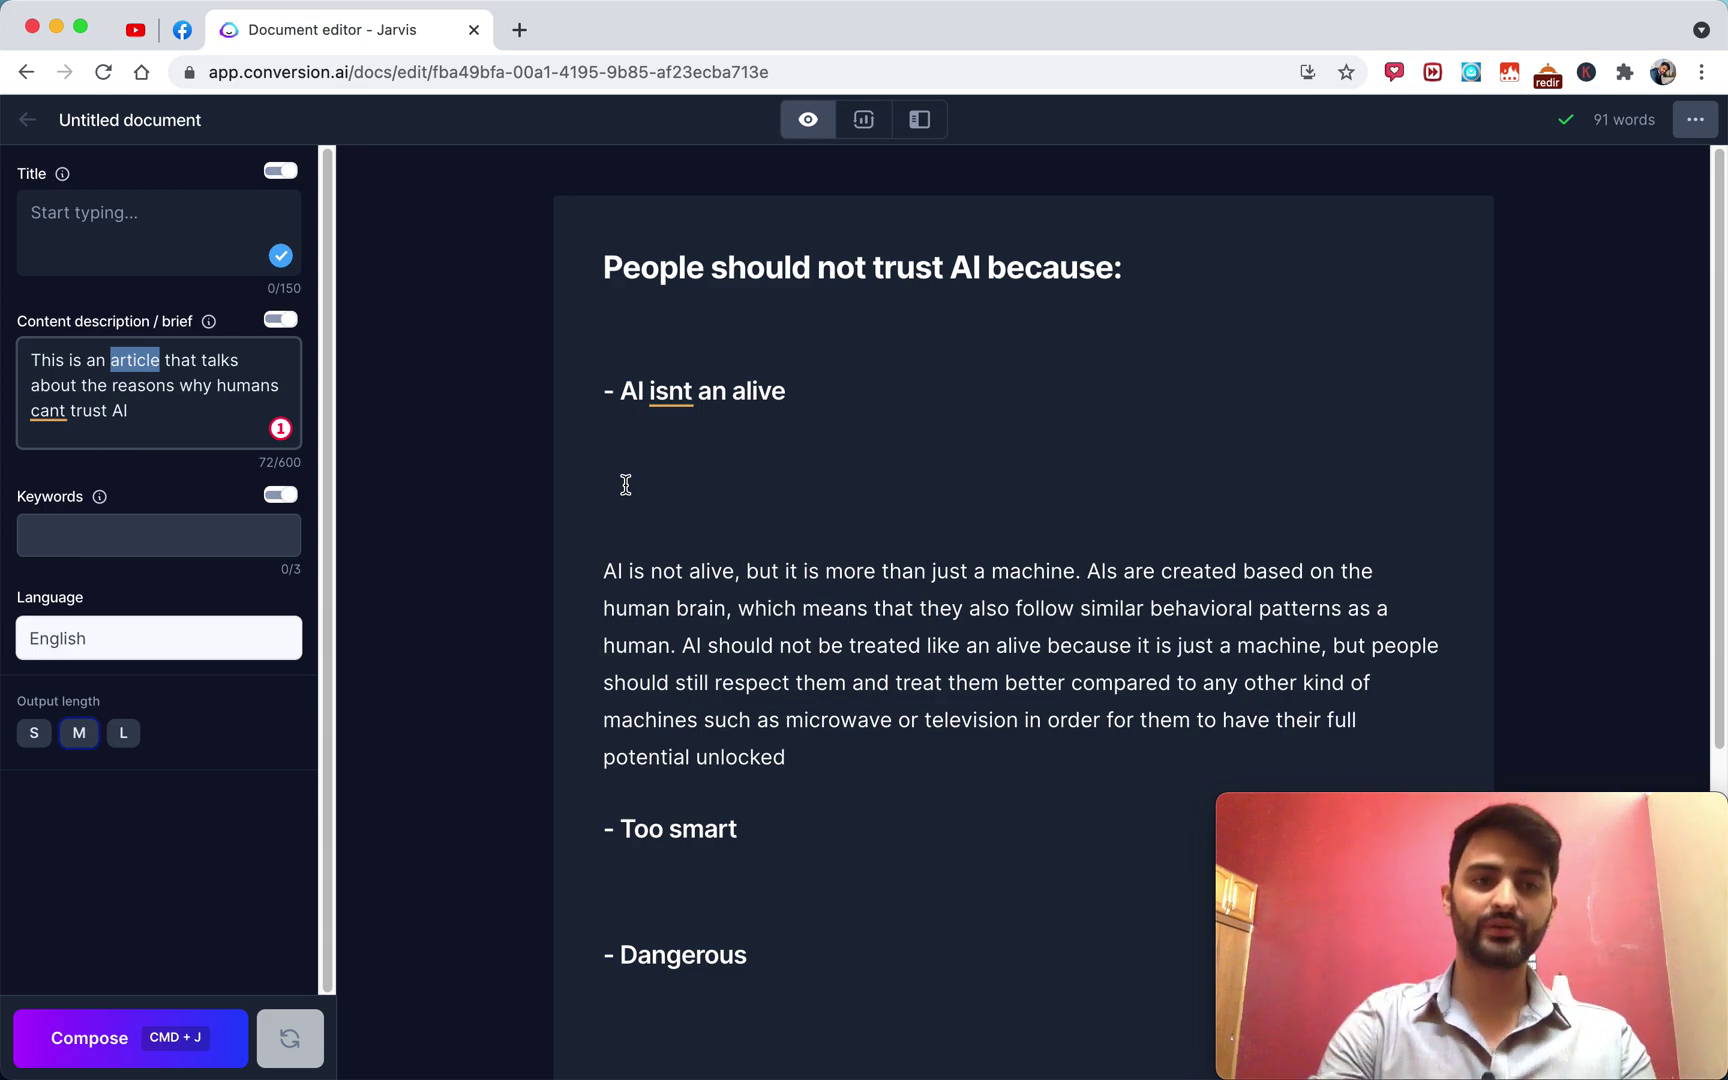
pyautogui.click(197, 412)
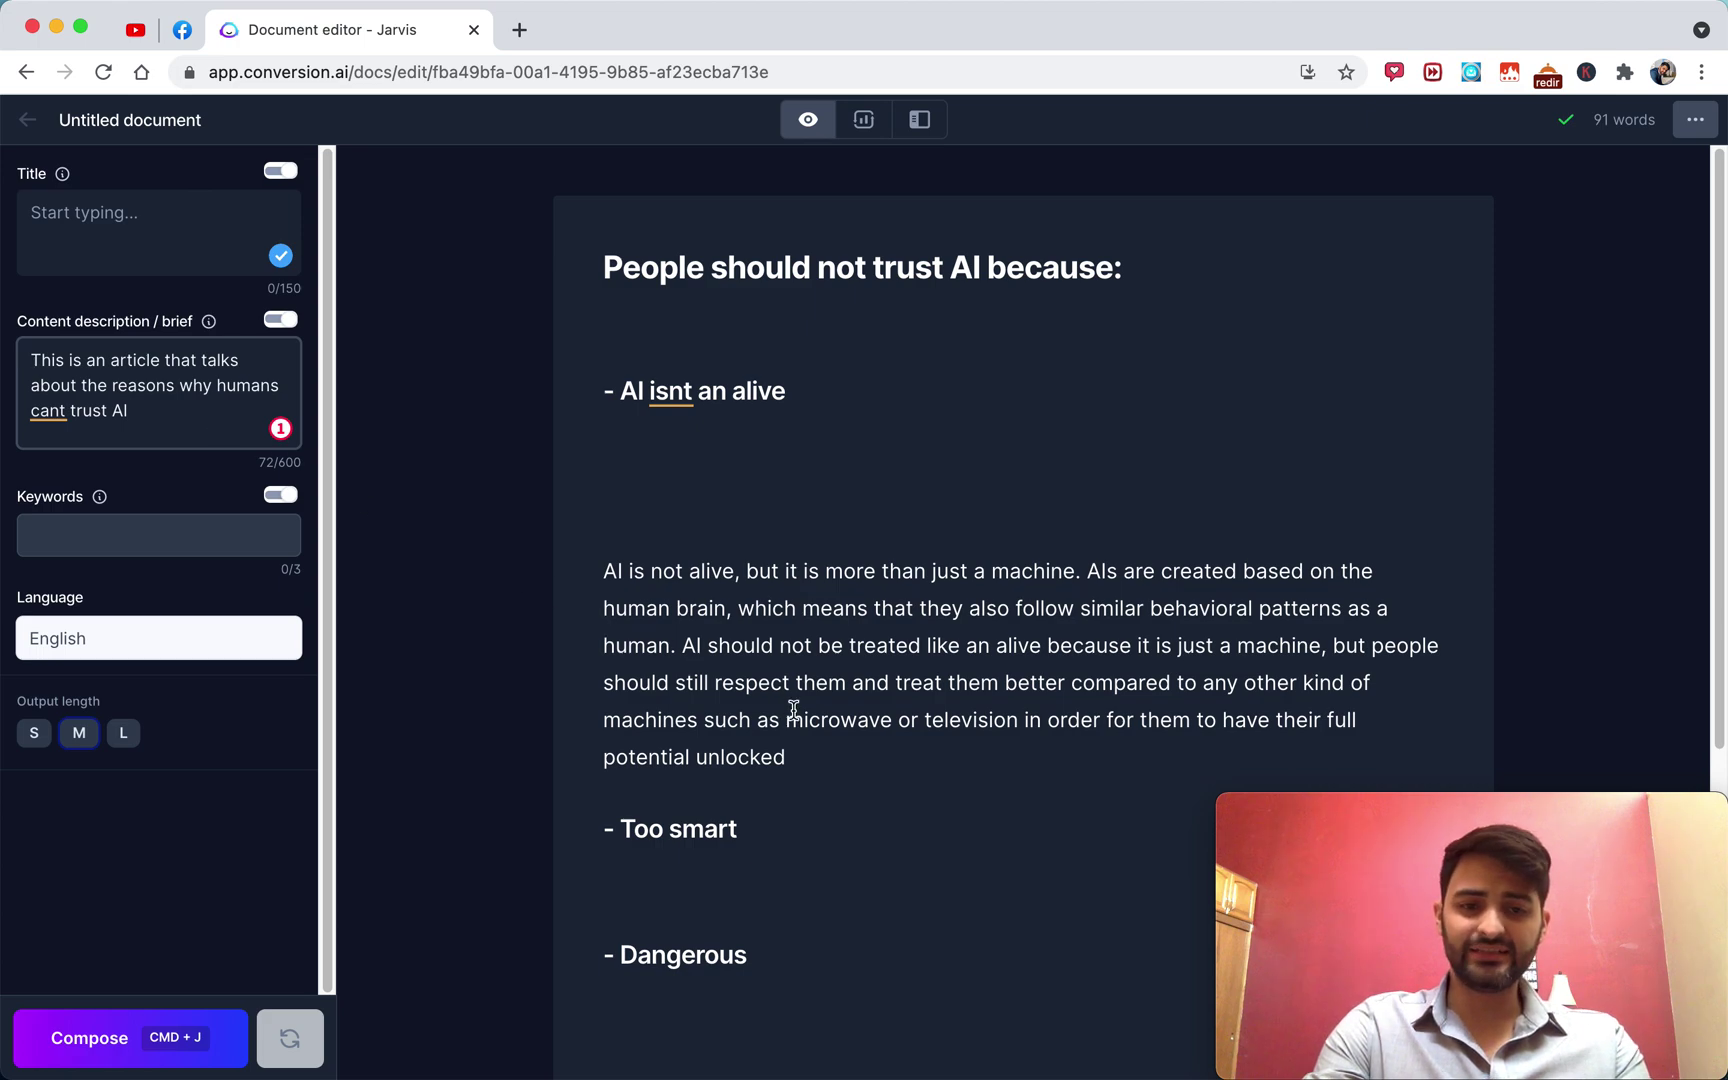
pyautogui.scroll(-1, 775, 745)
pyautogui.click(742, 857)
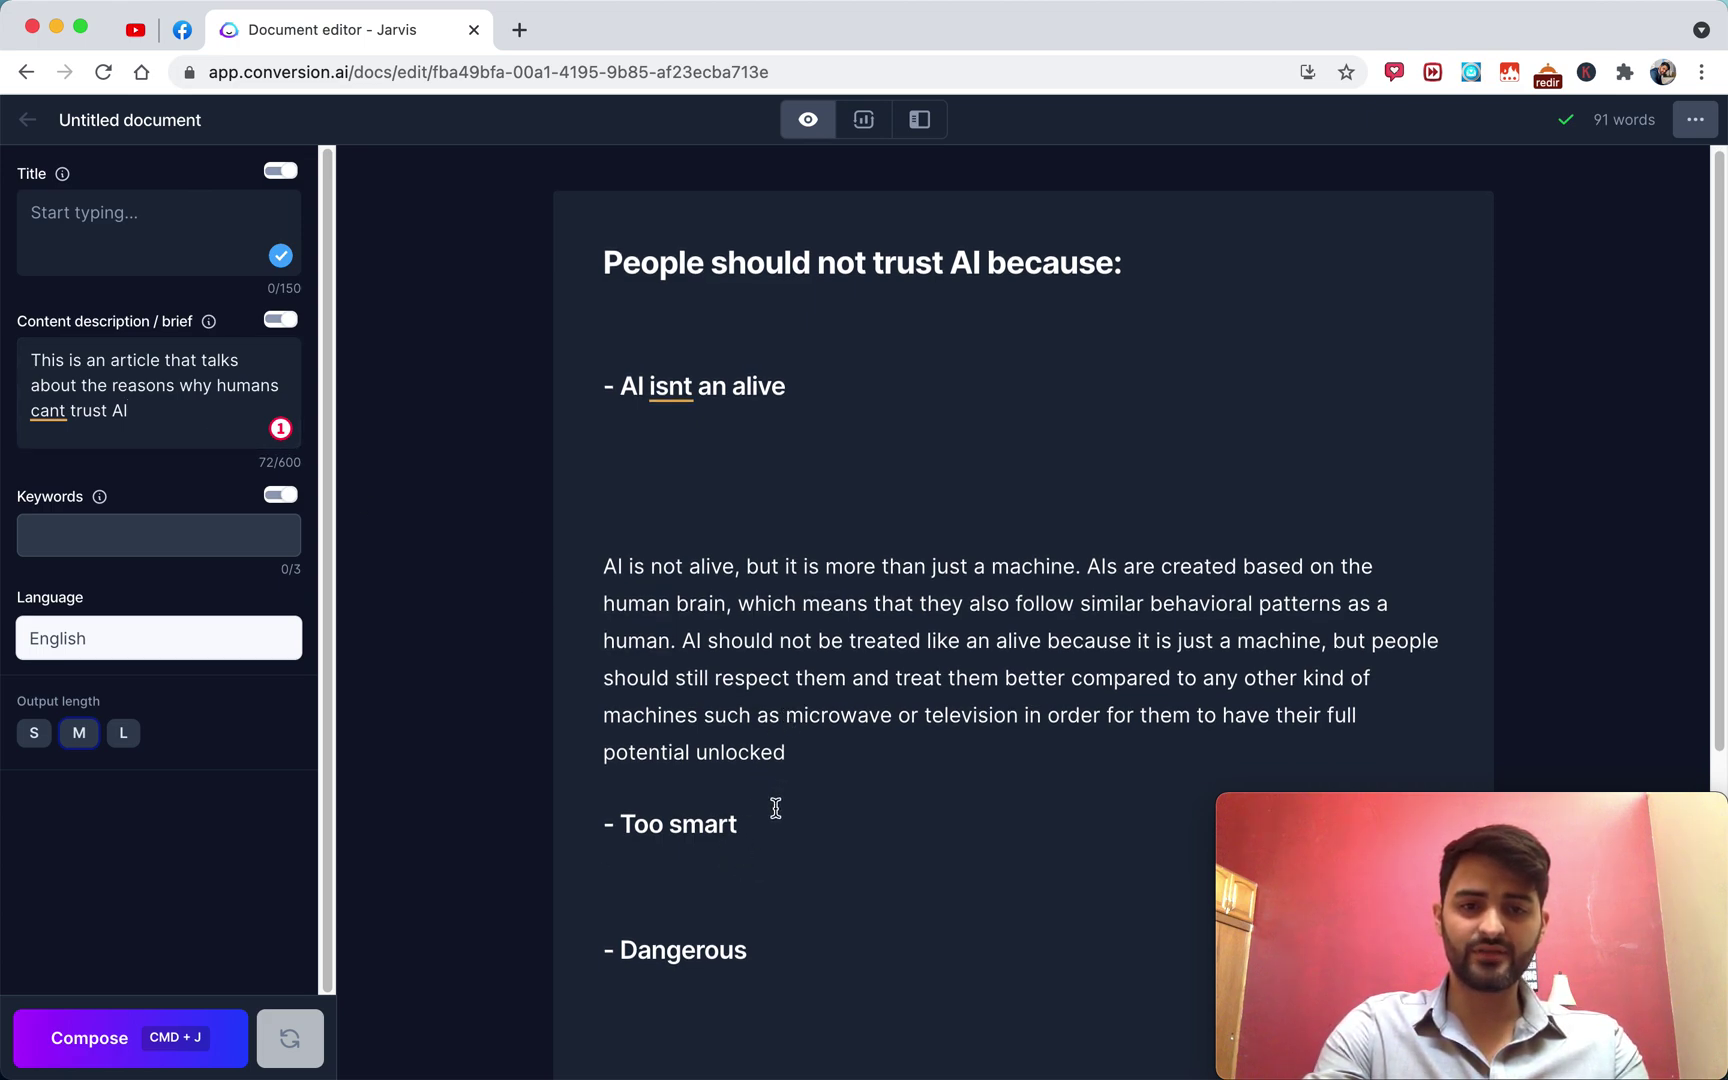
pyautogui.click(704, 879)
pyautogui.moveTo(704, 879); pyautogui.dragTo(568, 257)
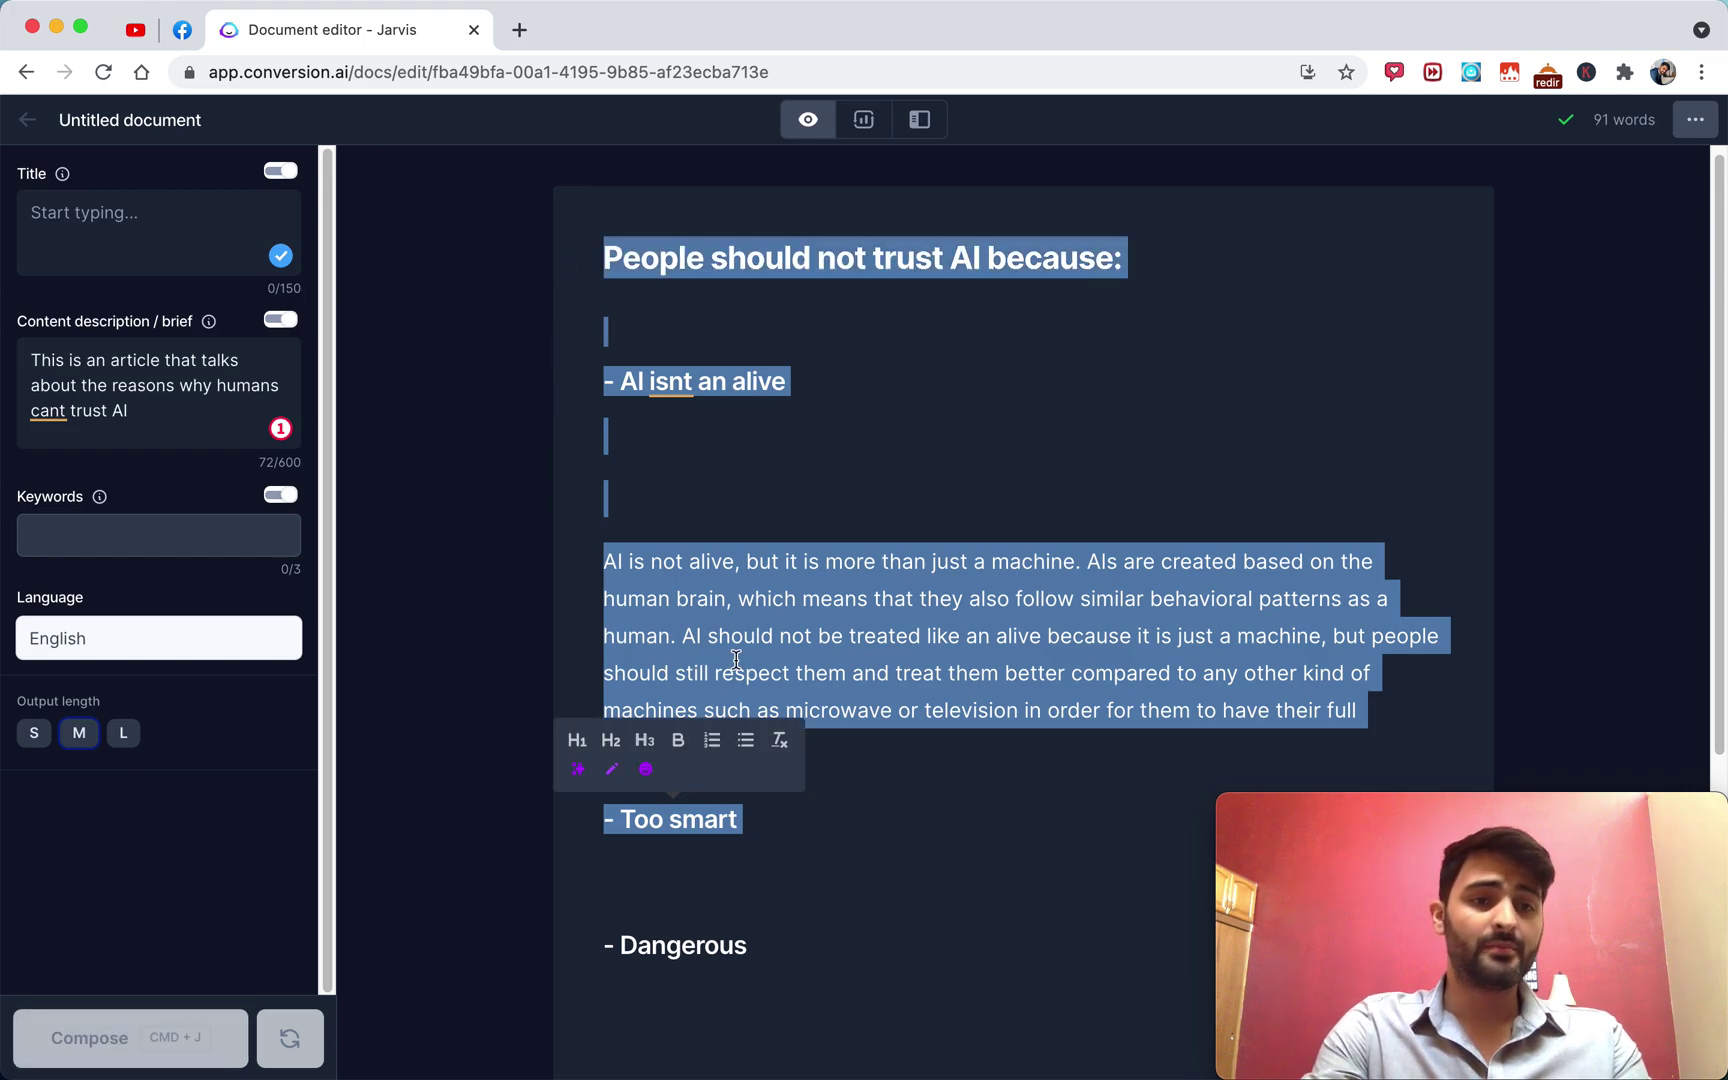
pyautogui.click(735, 660)
pyautogui.click(166, 422)
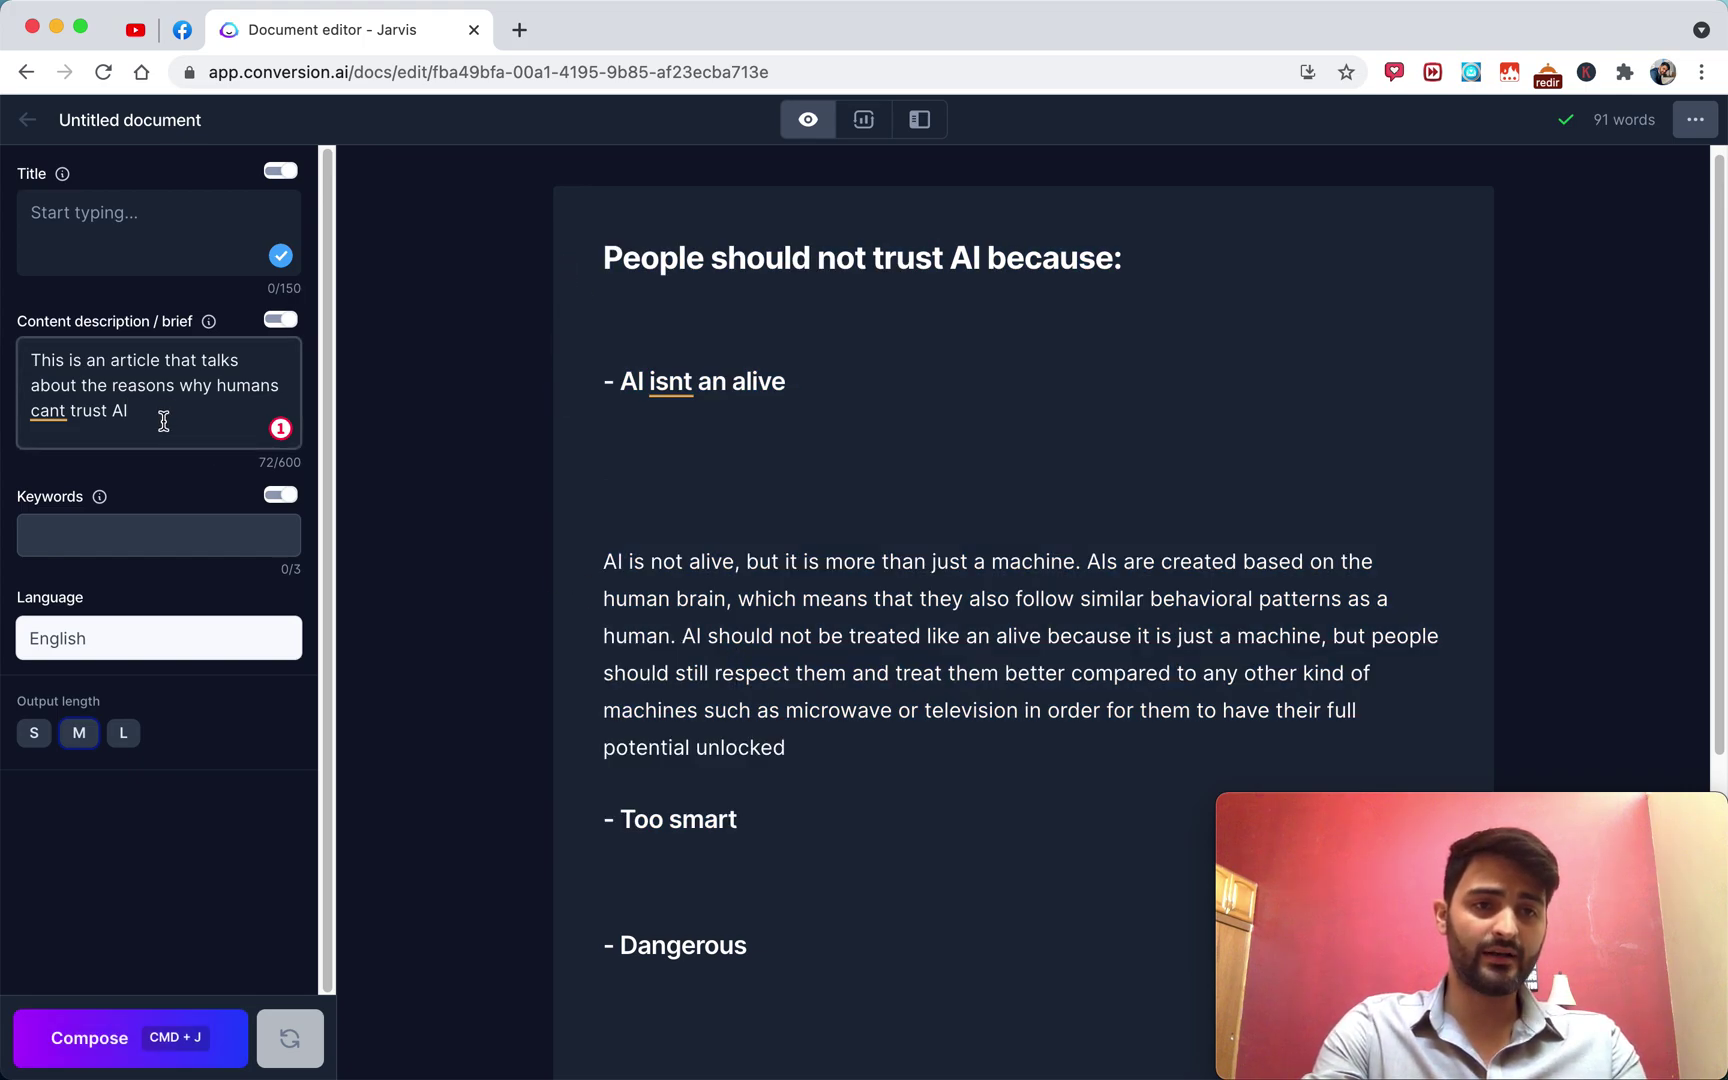
pyautogui.keyDown('shift'); pyautogui.click(36, 350); pyautogui.keyUp('shift')
pyautogui.click(88, 231)
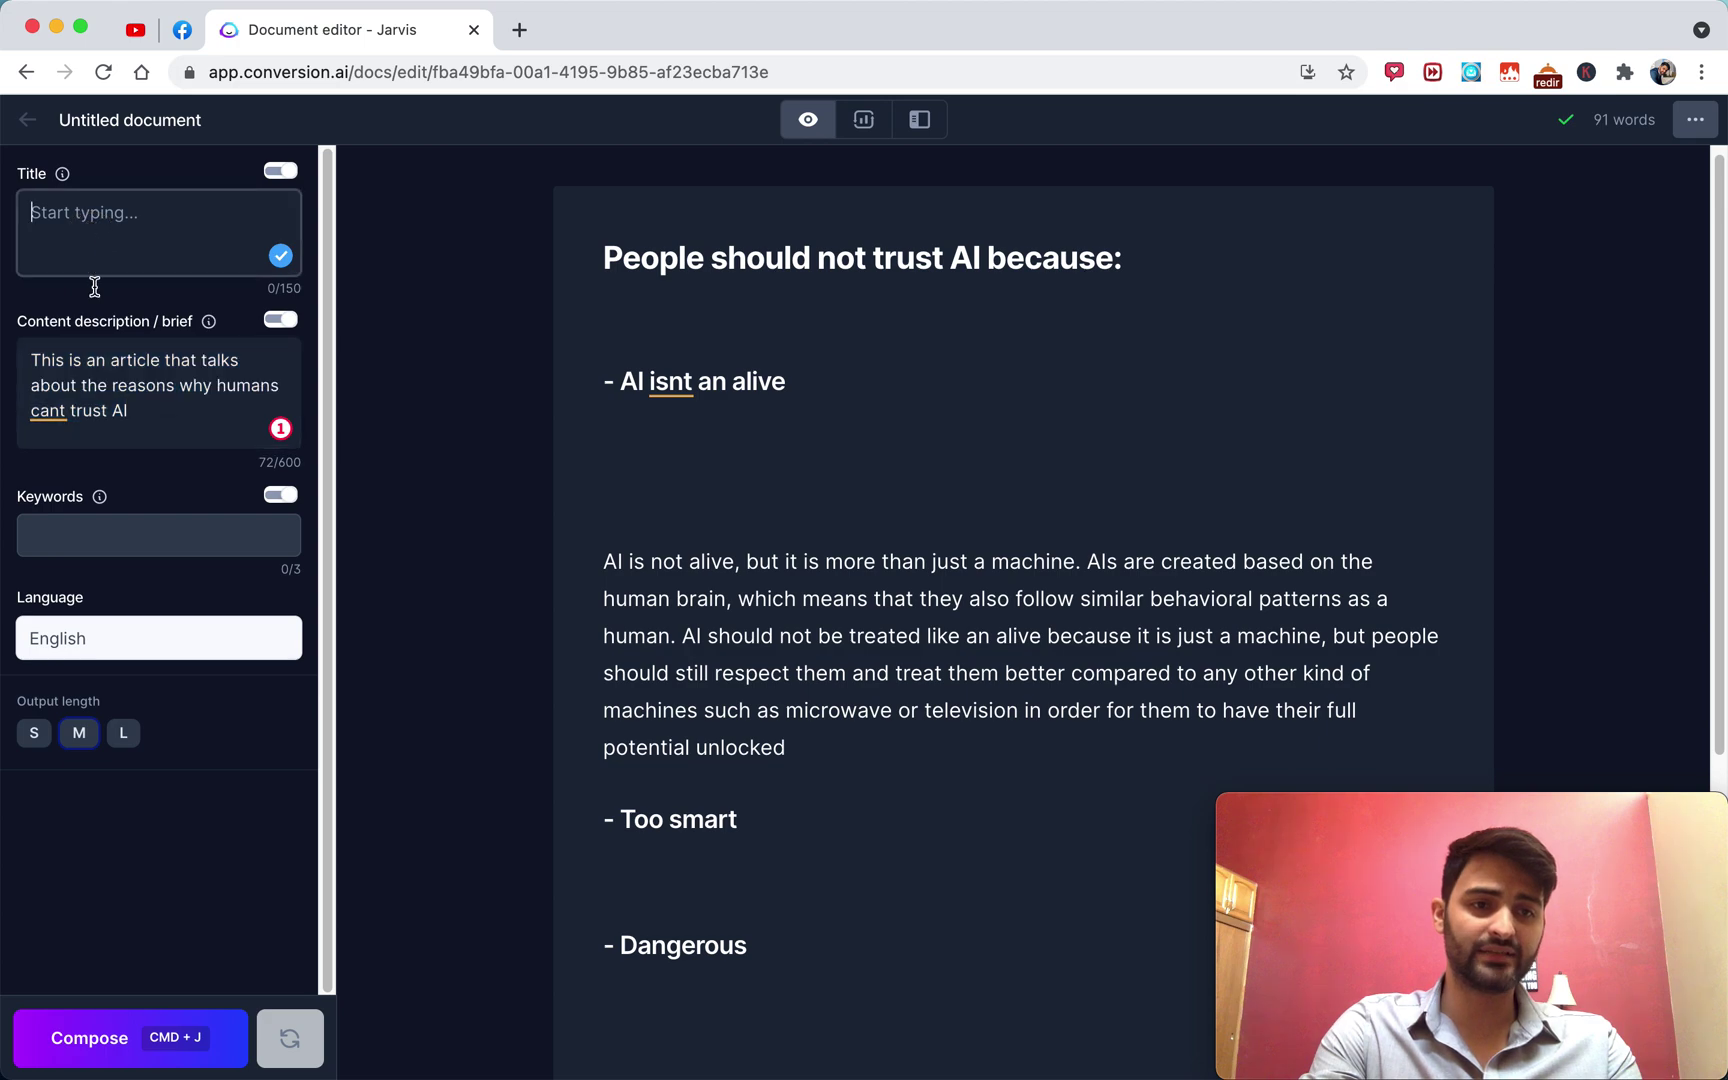
pyautogui.click(174, 540)
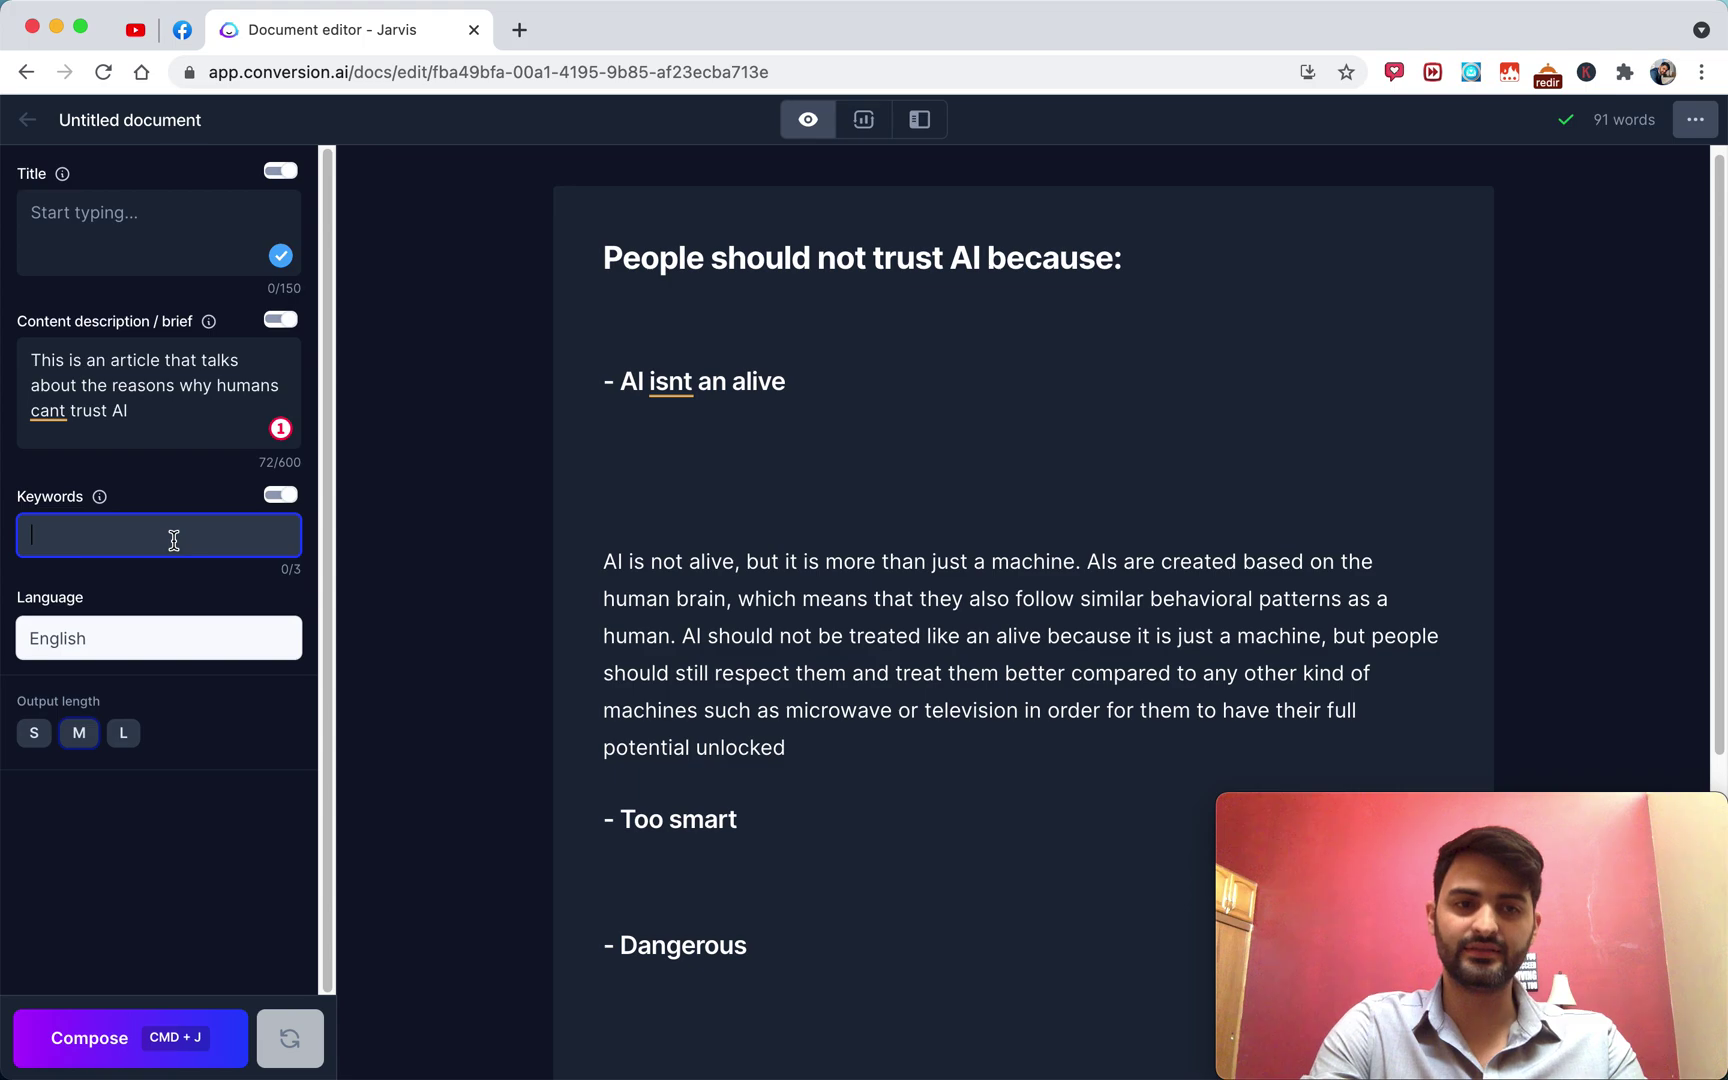
pyautogui.scroll(-1, 680, 570)
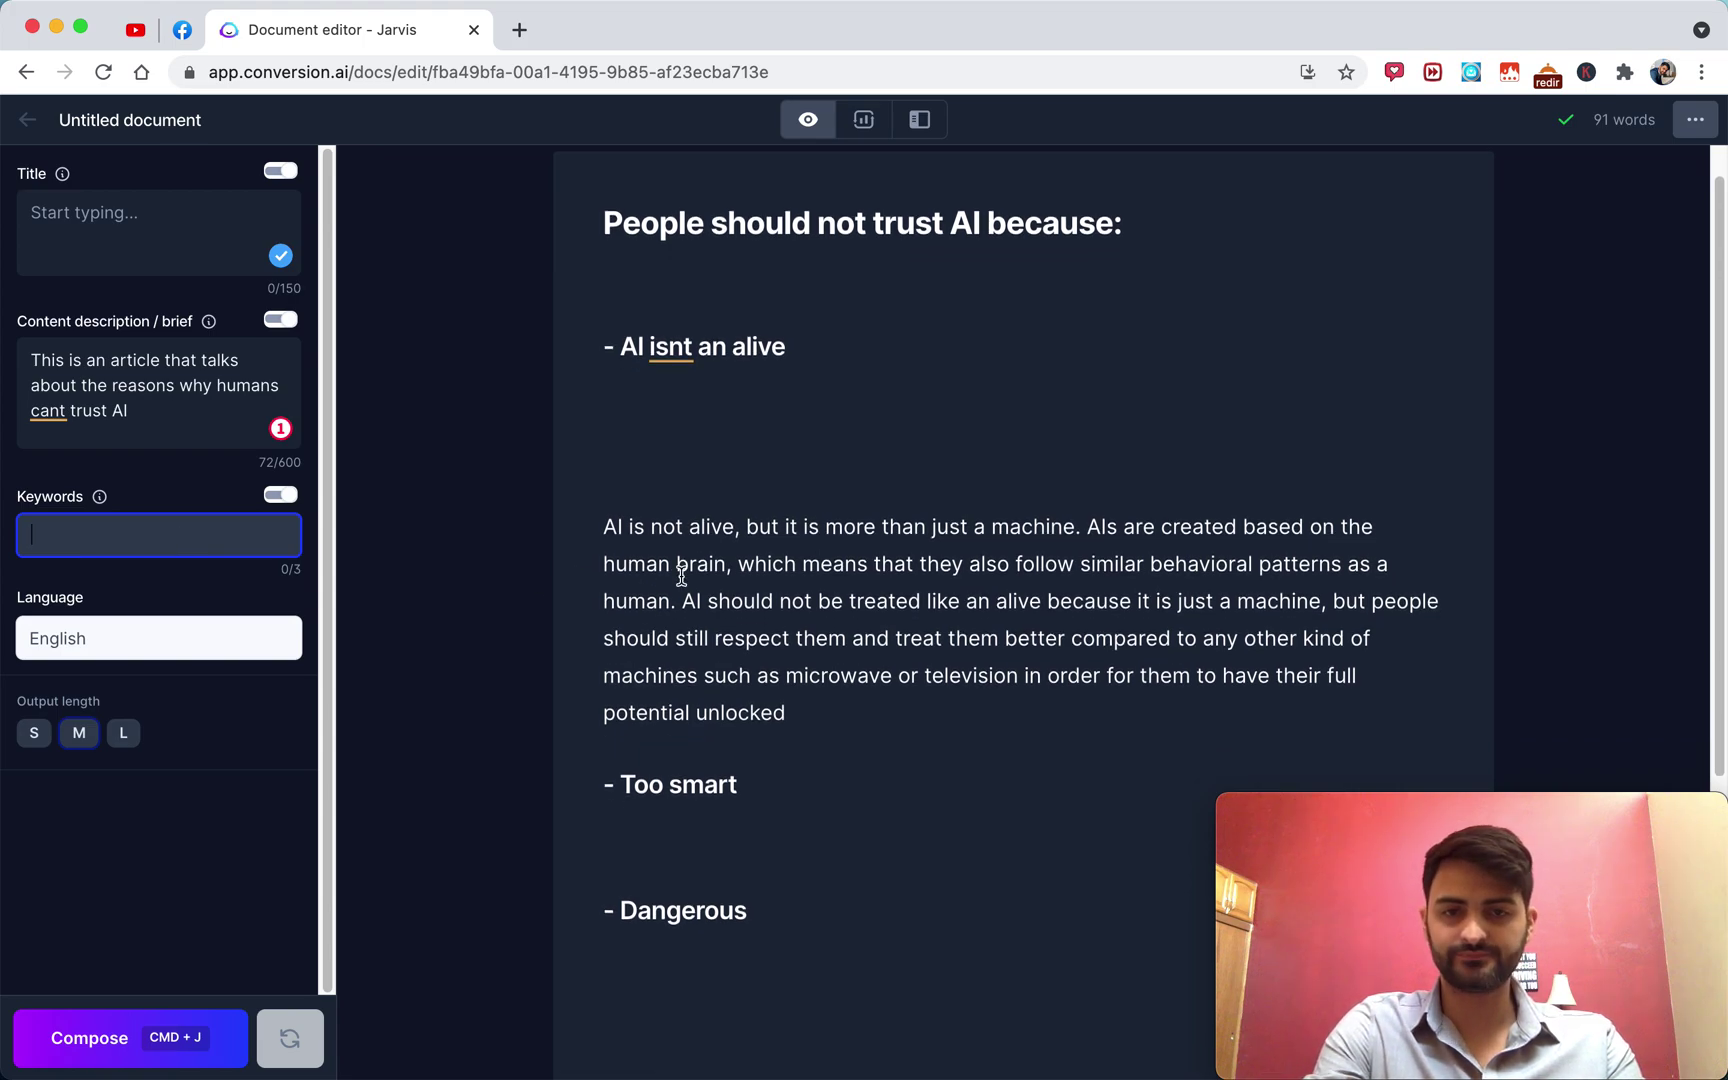
pyautogui.scroll(-5, 690, 573)
pyautogui.scroll(5, 742, 552)
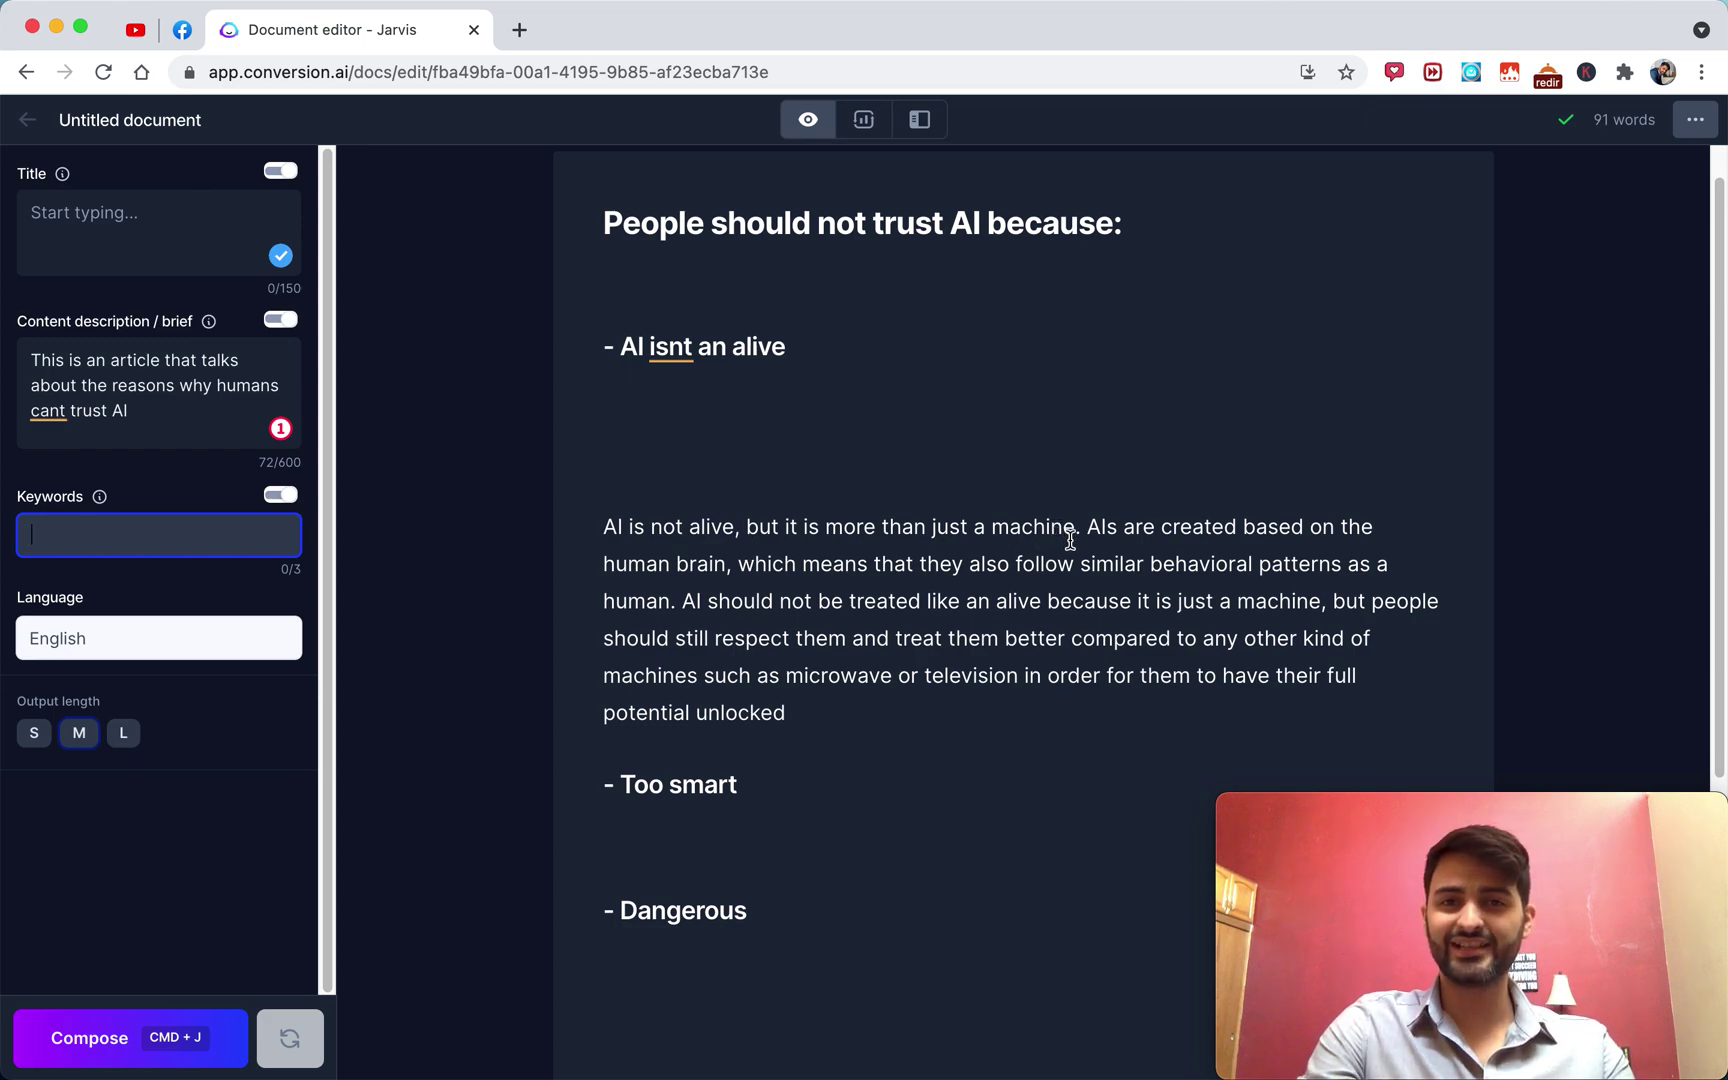
pyautogui.moveTo(702, 4)
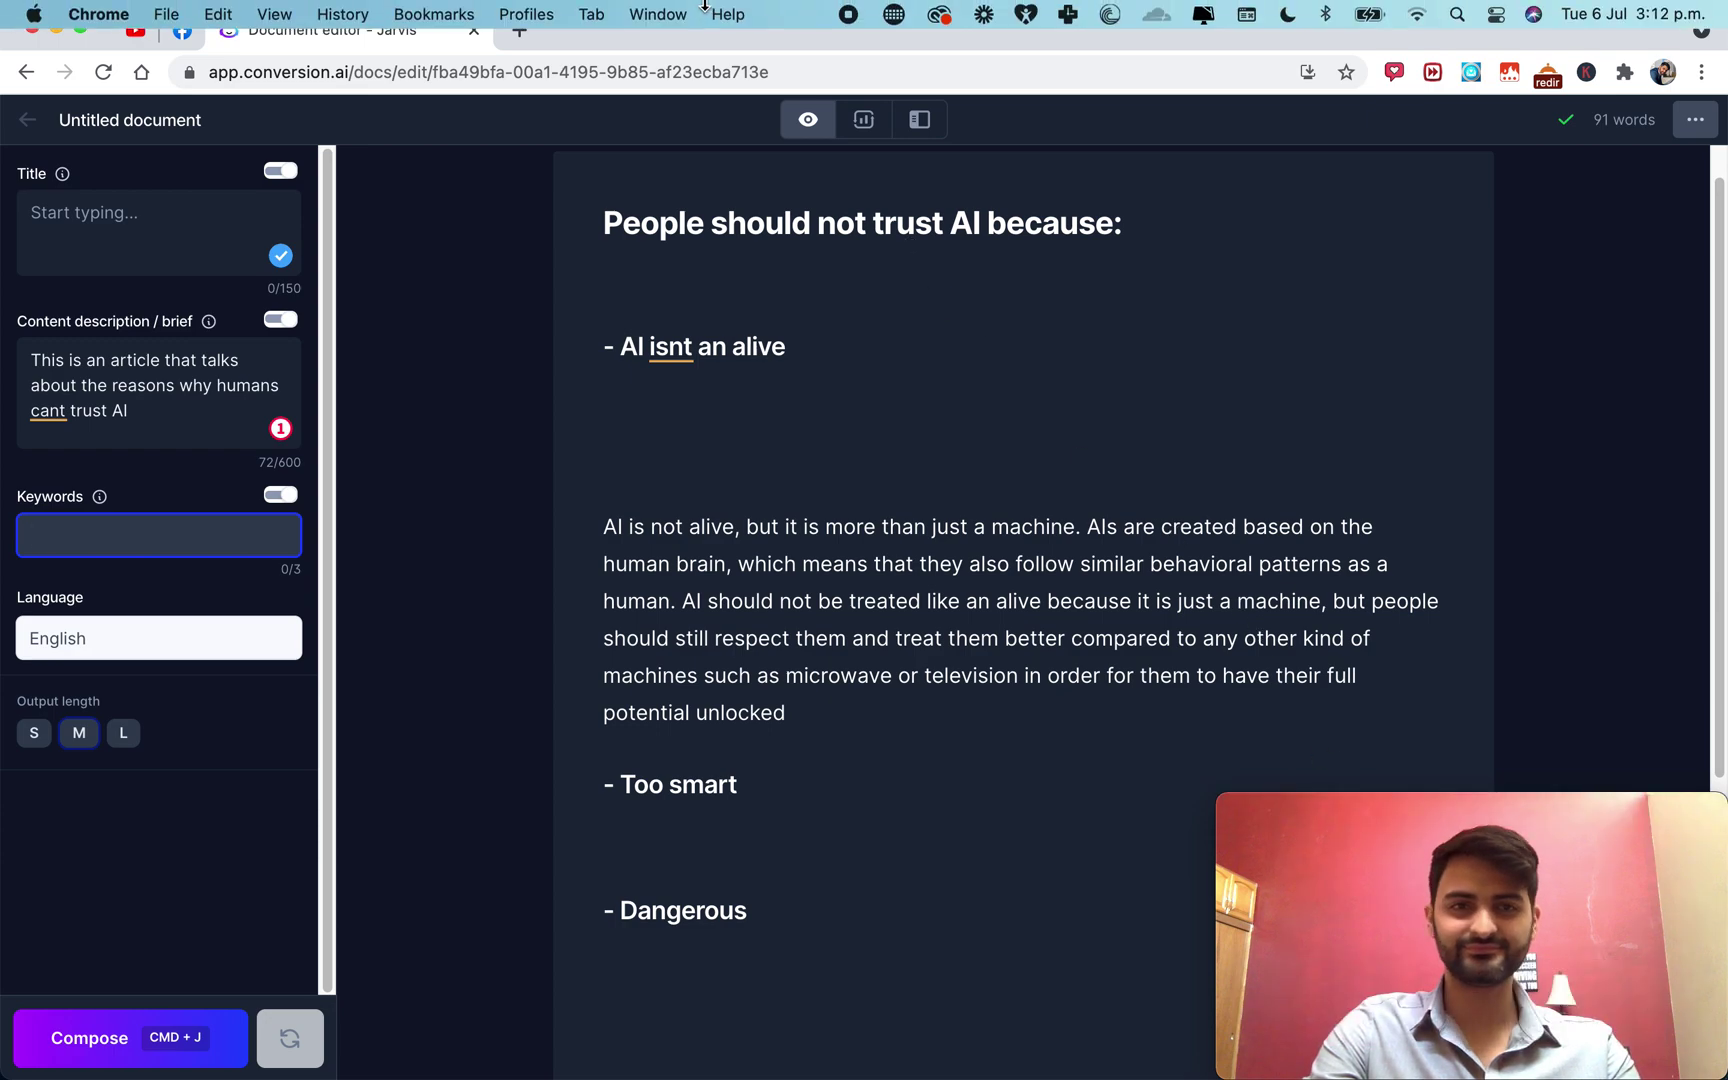